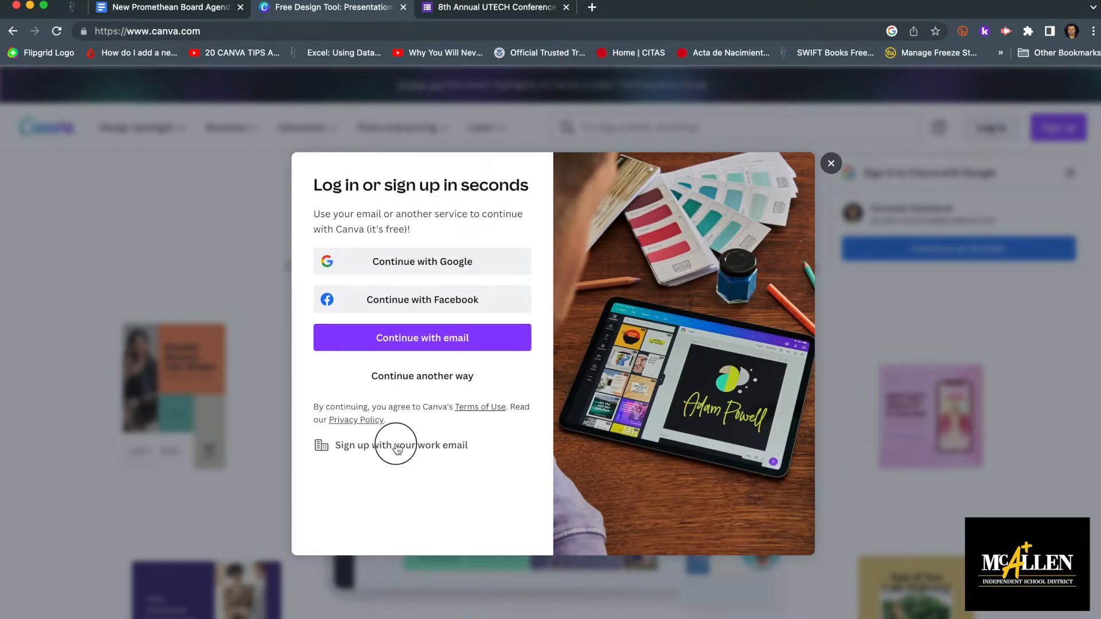
{"action": "left_click", "coordinate": [393, 446]}
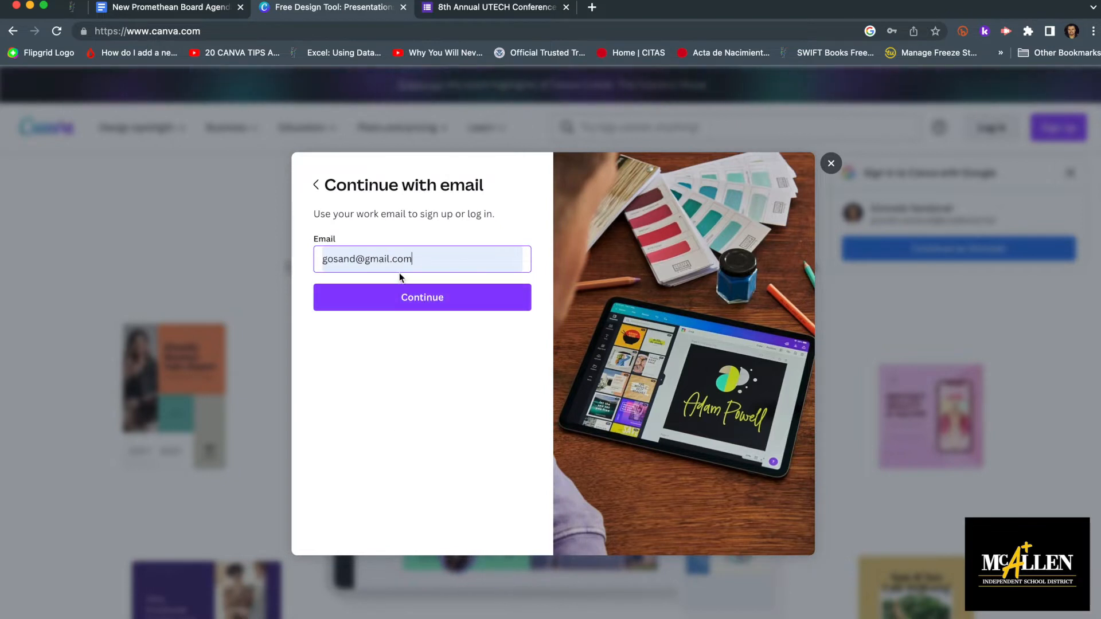
{"action": "left_click_drag", "start_coordinate": [433, 253], "coordinate": [307, 256]}
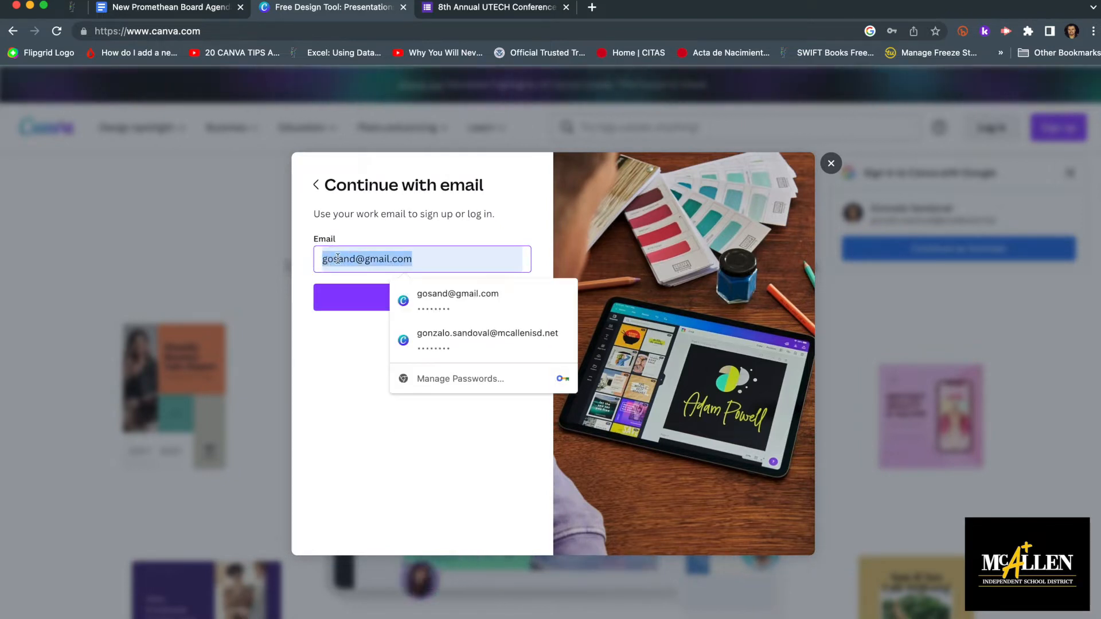
{"action": "left_click", "coordinate": [347, 331]}
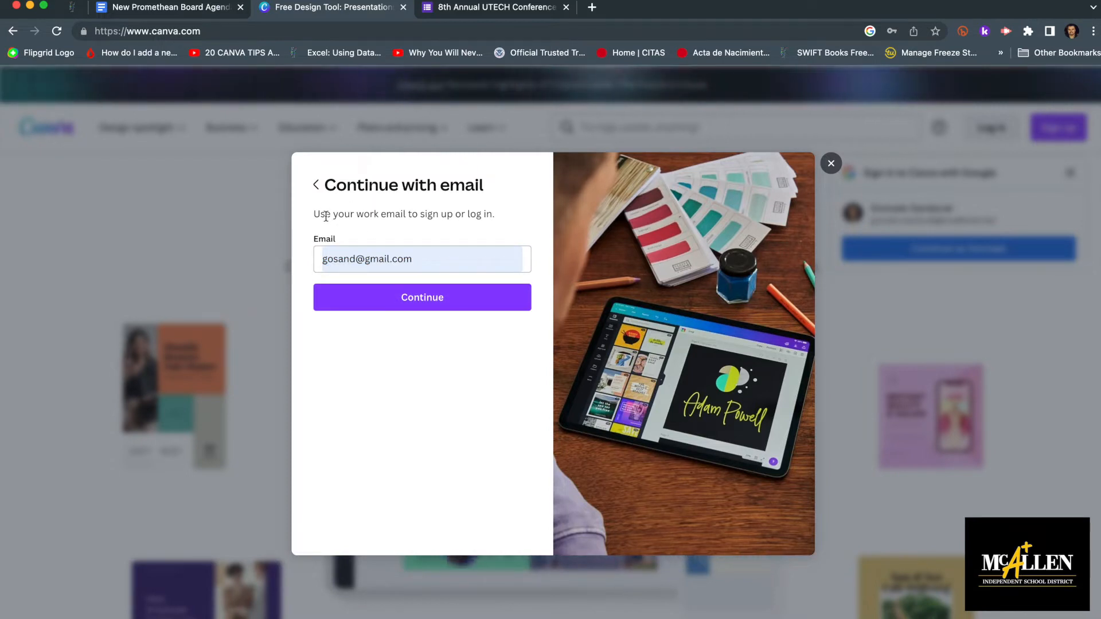
{"action": "left_click", "coordinate": [315, 184]}
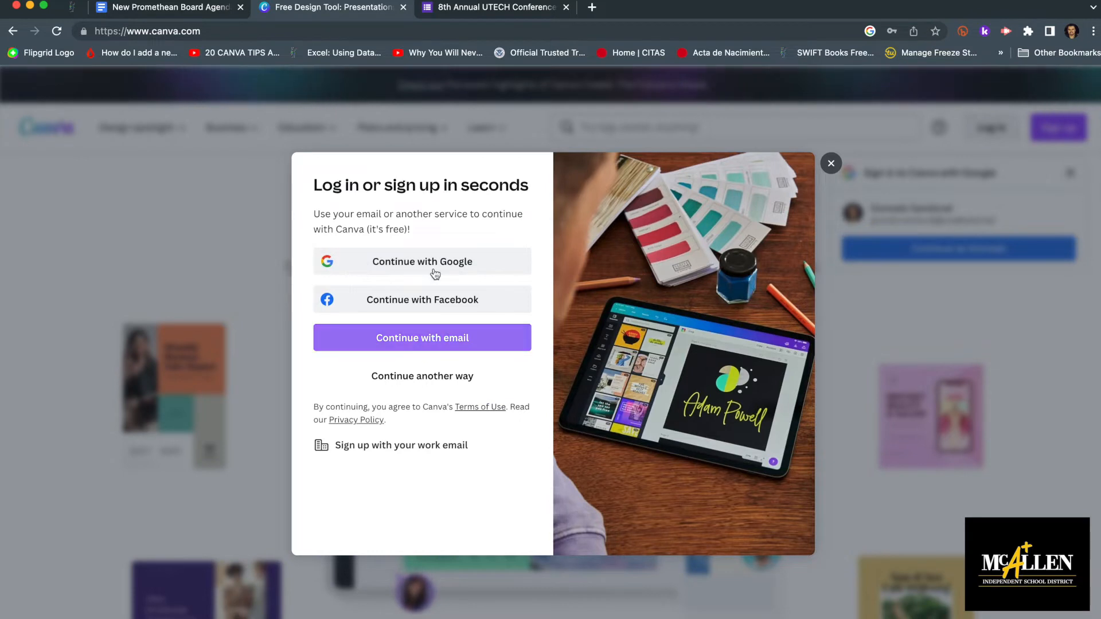
Sign in to Canva with the school district Google account and open the templates library.
{"action": "left_click", "coordinate": [423, 269]}
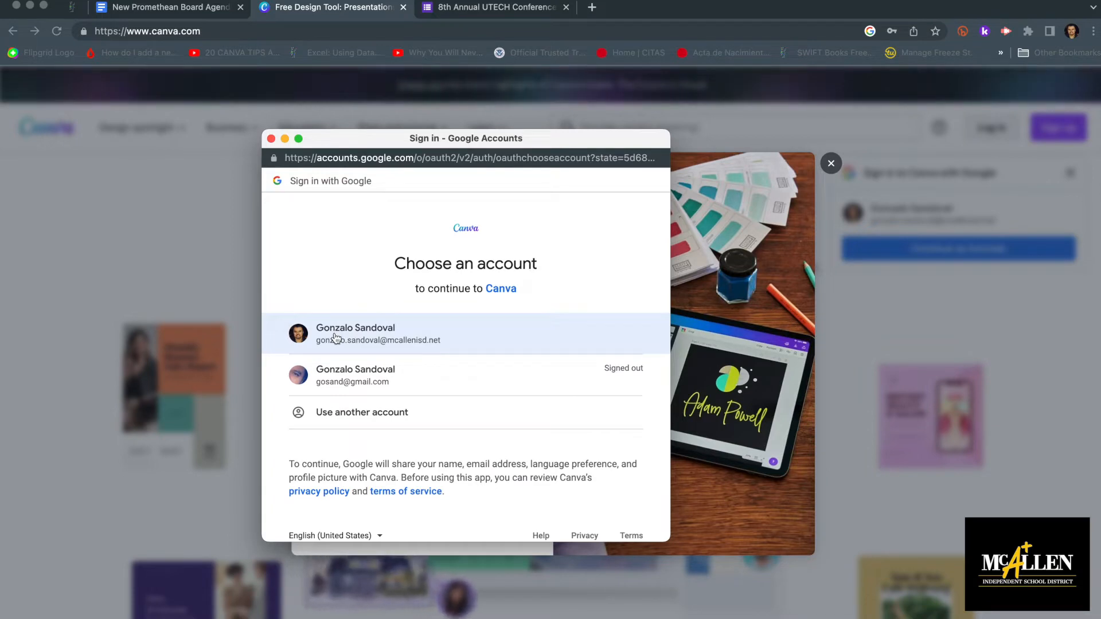
{"action": "left_click", "coordinate": [336, 337]}
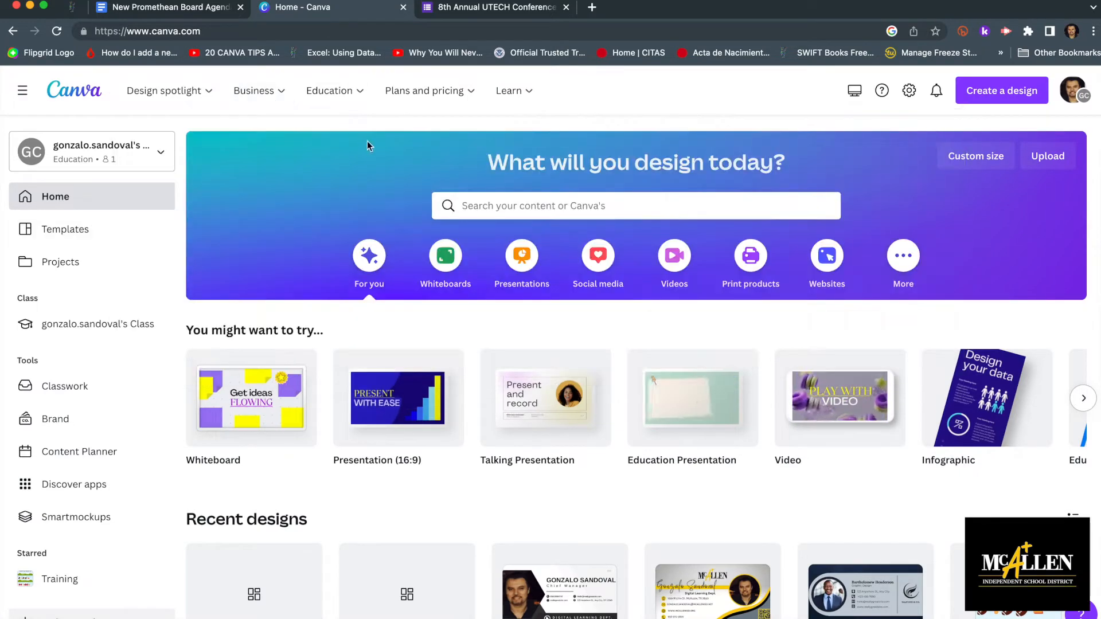
{"action": "left_click", "coordinate": [64, 228]}
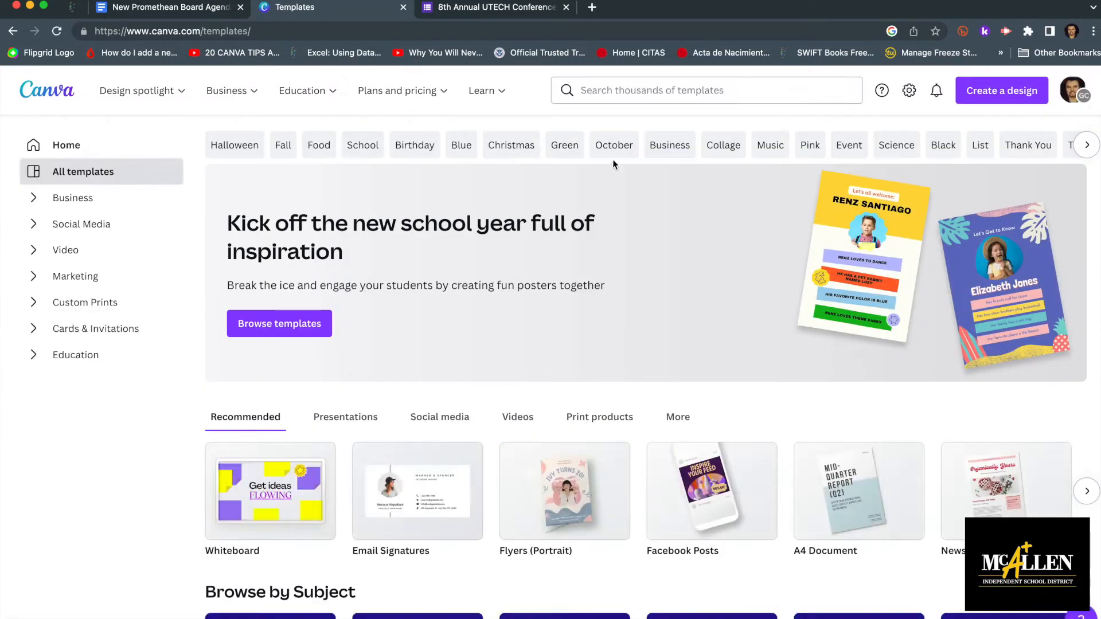
Search the templates for "email sig" and choose the suggested Email Signature category.
{"action": "left_click", "coordinate": [609, 92]}
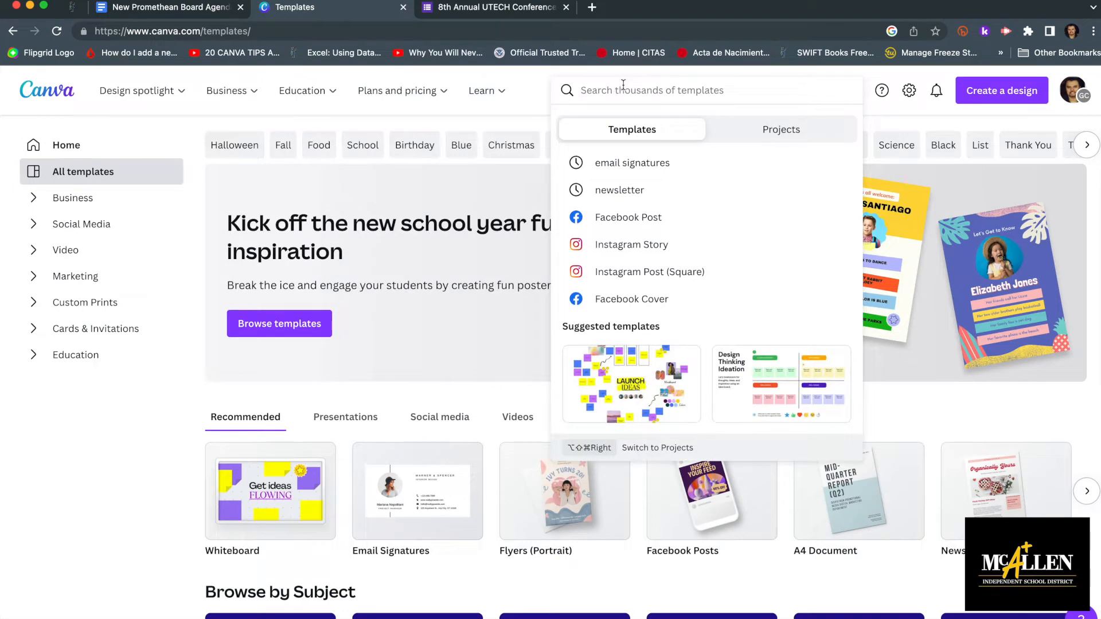
{"action": "type", "text": "email"}
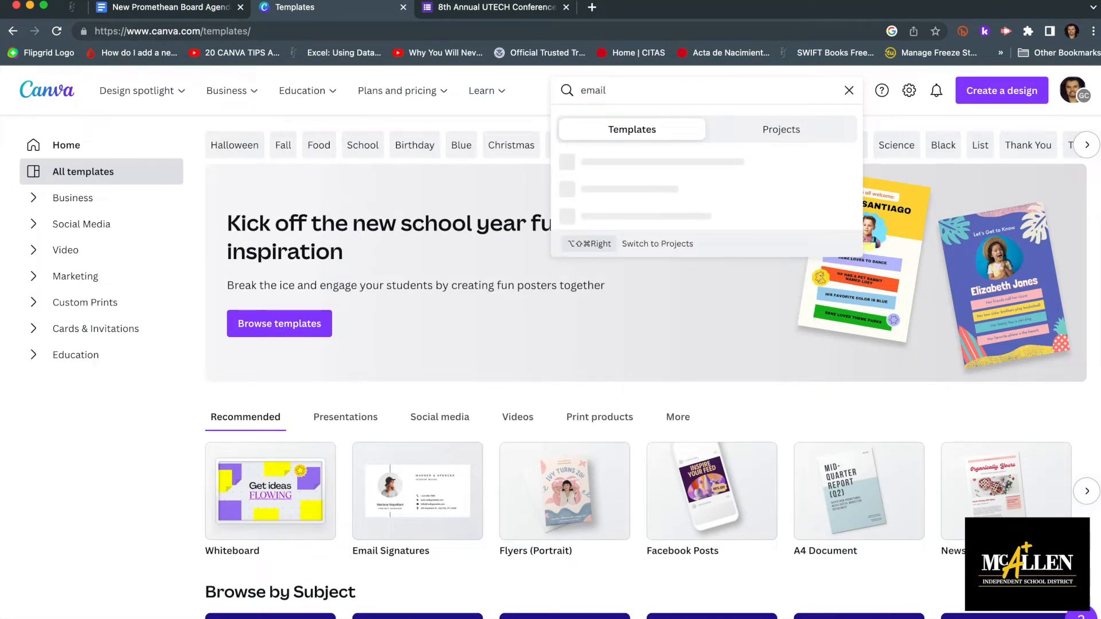
{"action": "type", "text": " sig"}
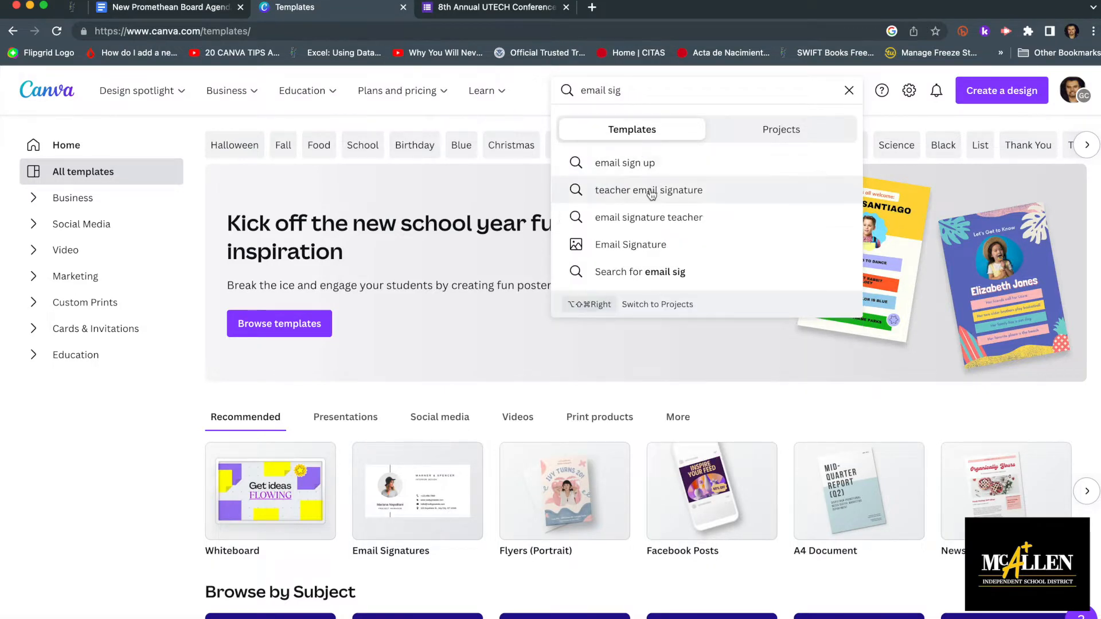
{"action": "left_click", "coordinate": [653, 244]}
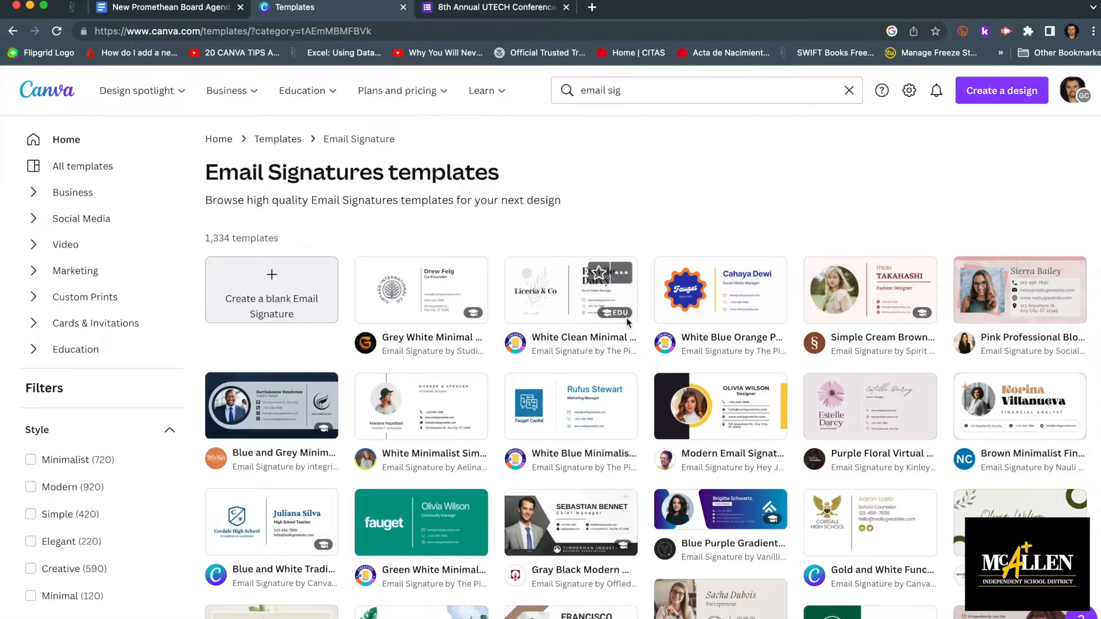
Browse the email signature templates and open Gray Black Modern Manager Email Signature for customizing.
{"action": "scroll", "coordinate": [578, 370], "scroll_direction": "down", "scroll_amount": 5}
{"action": "scroll", "coordinate": [577, 370], "scroll_direction": "down", "scroll_amount": 2}
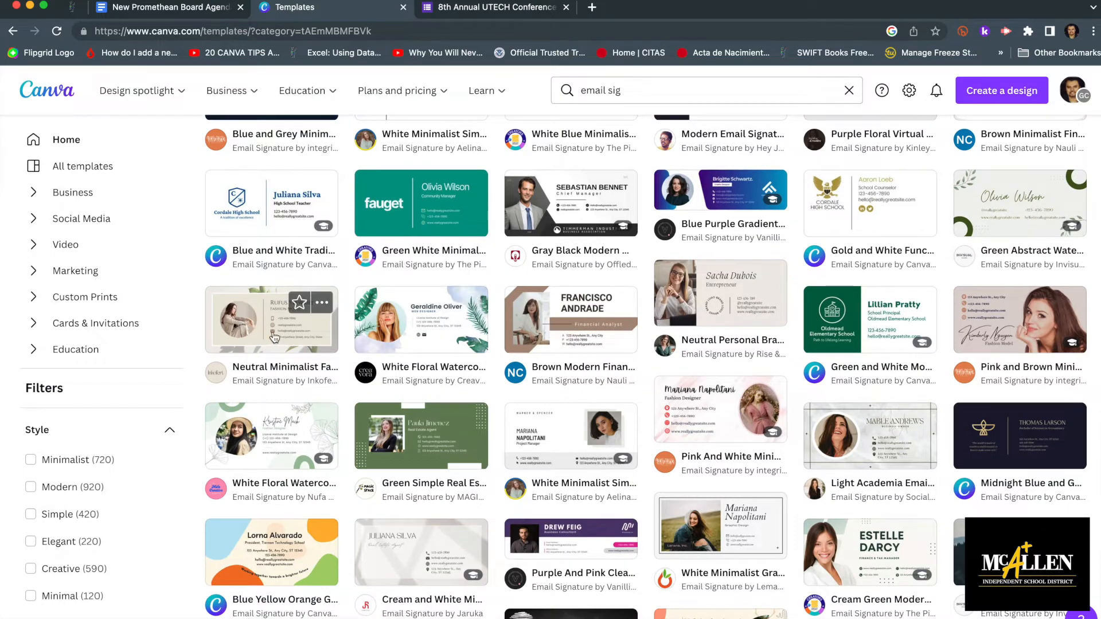
{"action": "scroll", "coordinate": [605, 426], "scroll_direction": "down", "scroll_amount": 5}
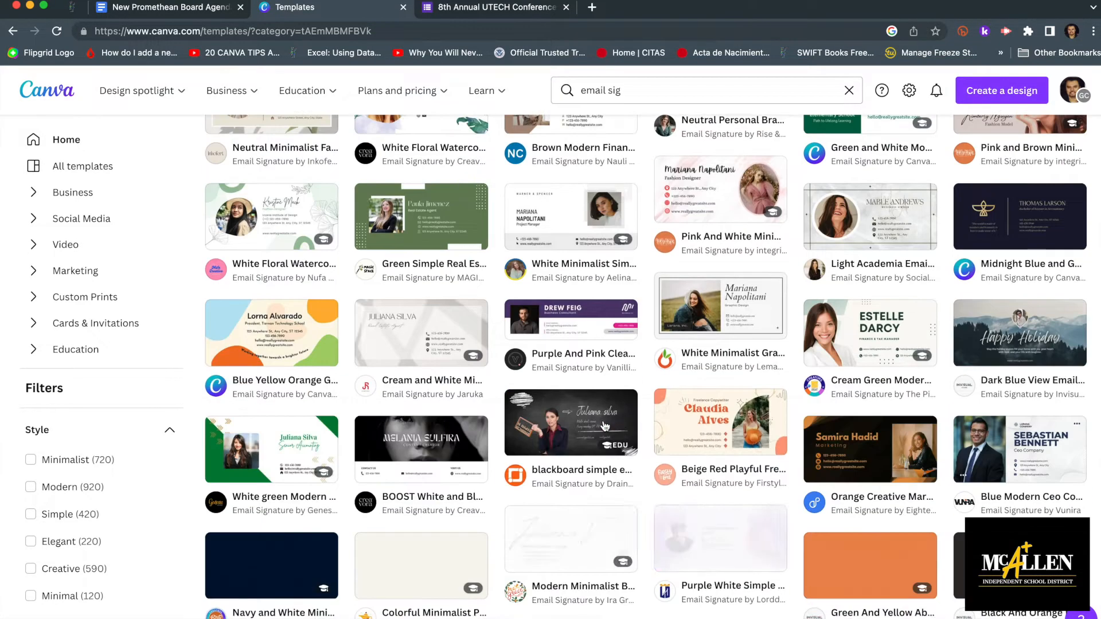
{"action": "scroll", "coordinate": [604, 426], "scroll_direction": "up", "scroll_amount": 6}
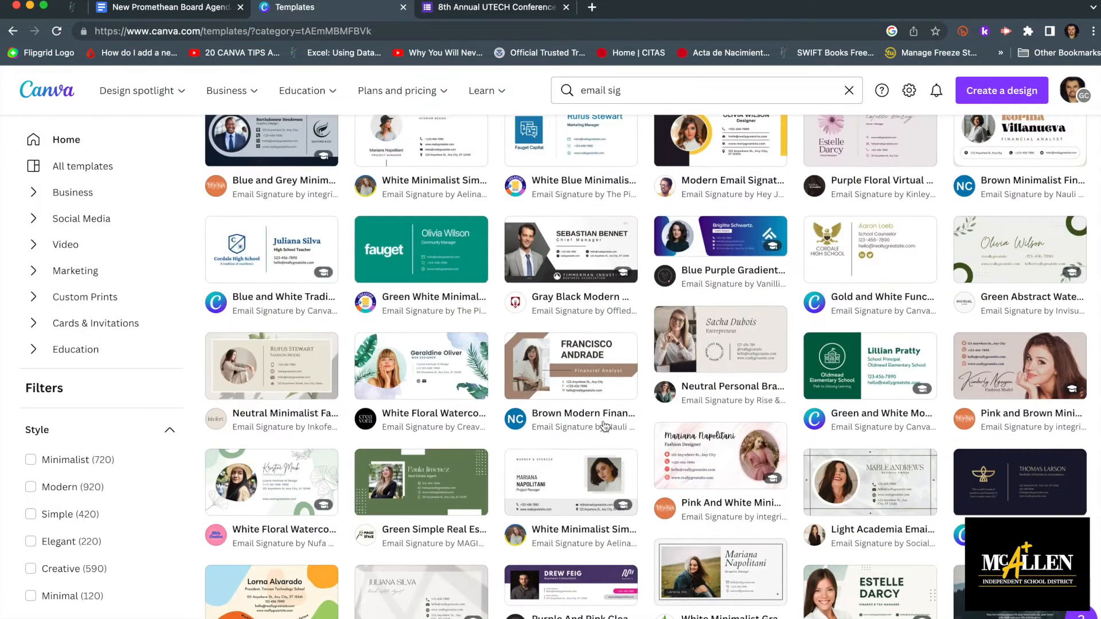
{"action": "left_click", "coordinate": [524, 253]}
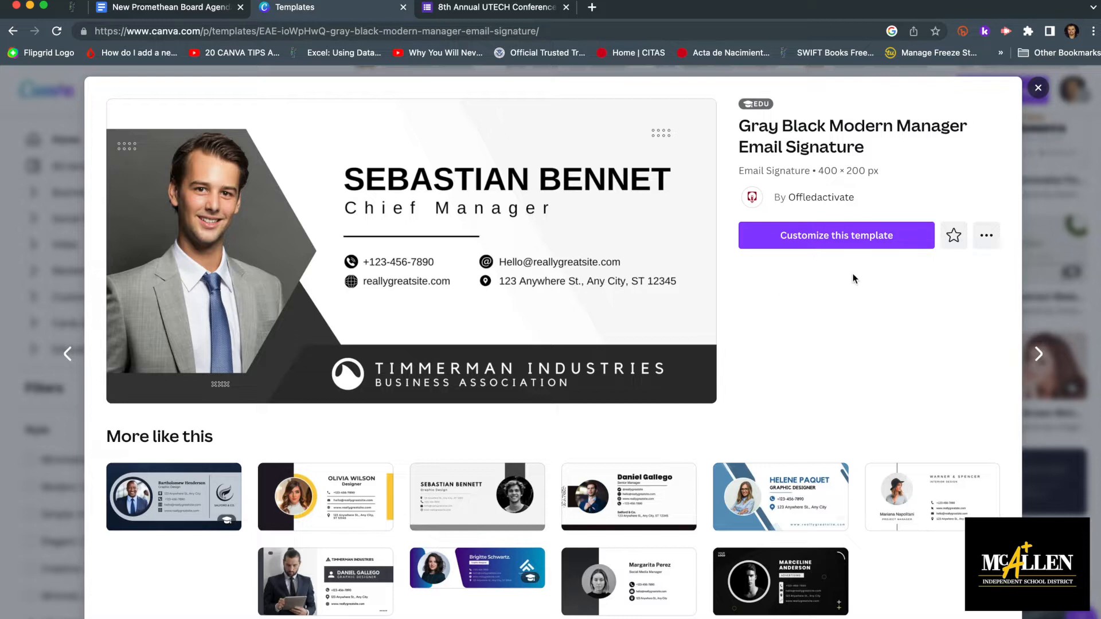
{"action": "left_click", "coordinate": [814, 238]}
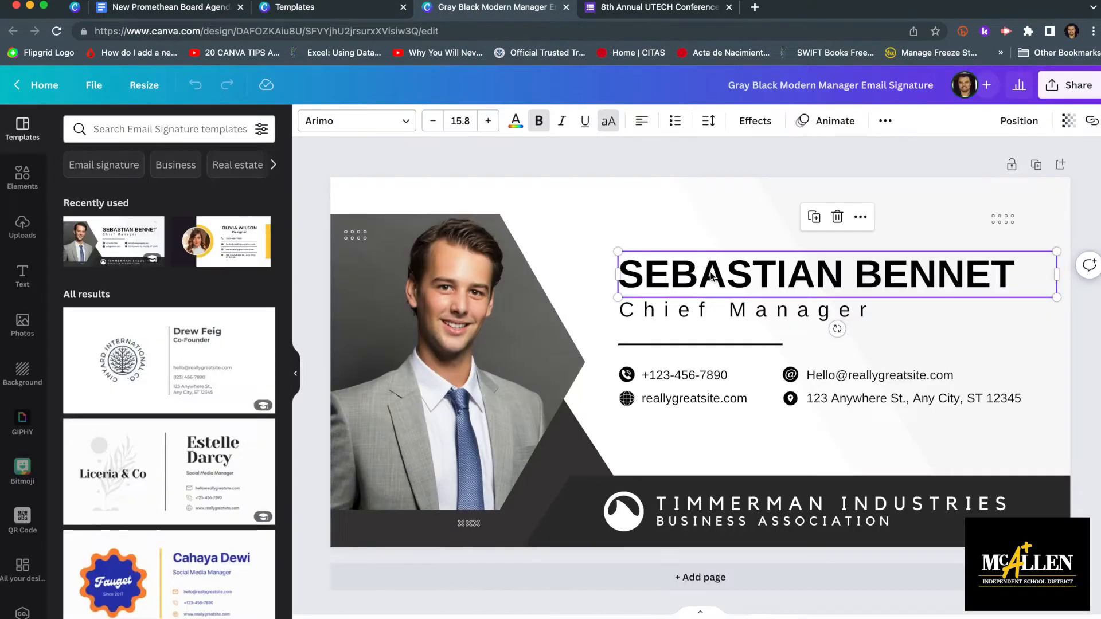
Replace the sample name in the signature's heading with the owner's first name.
{"action": "double_click", "coordinate": [711, 271]}
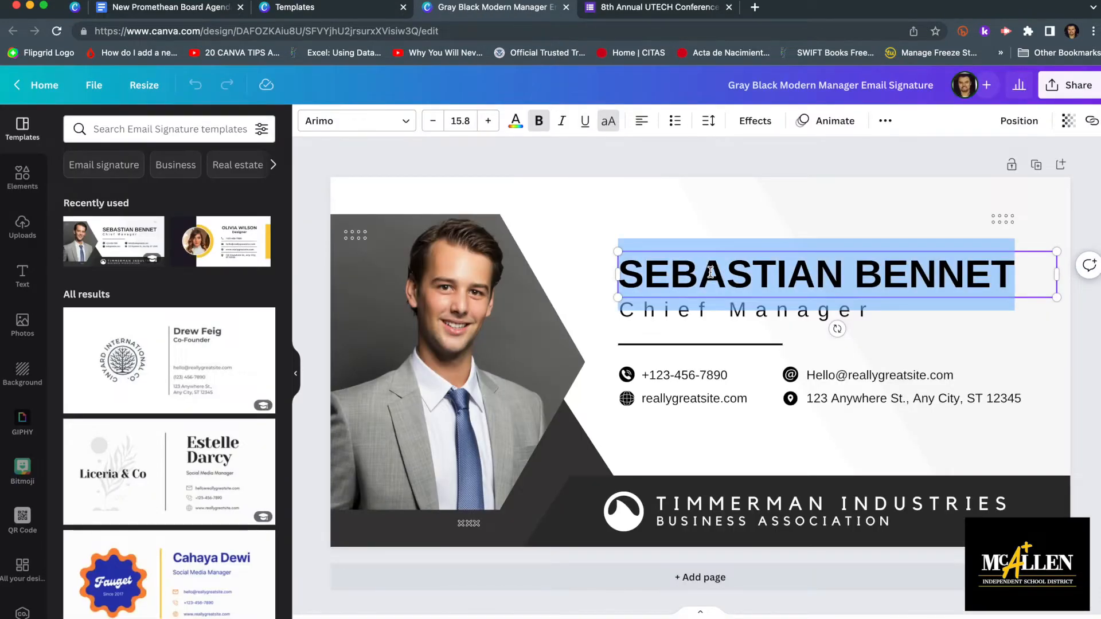
{"action": "type", "text": "GONZALO SAN"}
{"action": "key", "text": "BackSpace"}
{"action": "key", "text": "BackSpace"}
{"action": "key", "text": "BackSpace"}
{"action": "key", "text": "BackSpace"}
{"action": "key", "text": "BackSpace"}
{"action": "key", "text": "BackSpace"}
{"action": "key", "text": "Escape"}
{"action": "key", "text": "Escape"}
{"action": "key", "text": "super+z"}
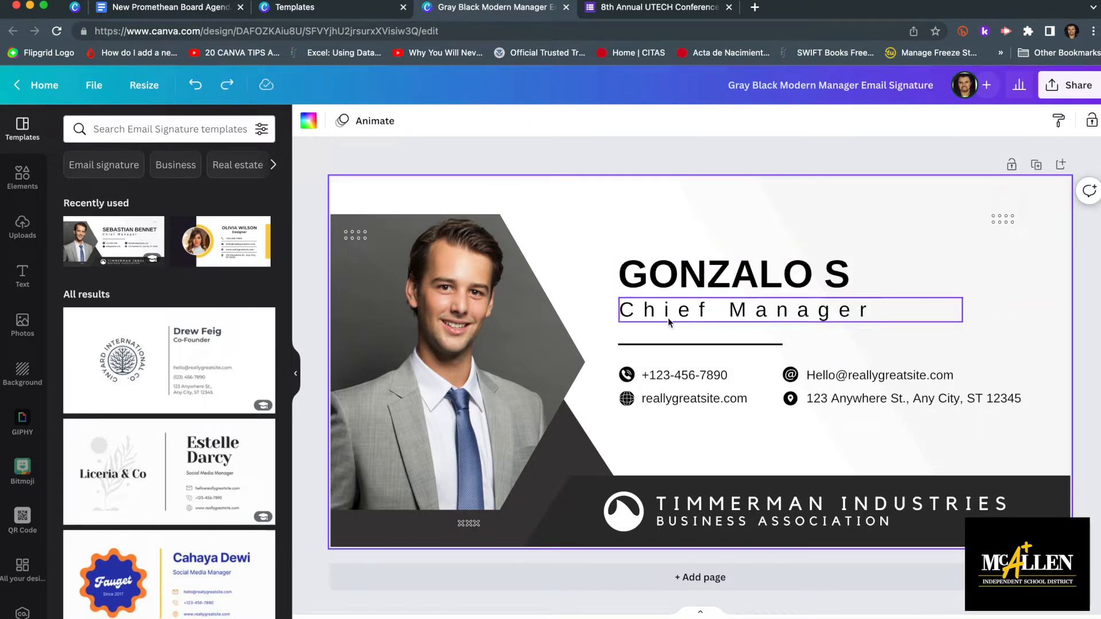
{"action": "key", "text": "super+z"}
{"action": "left_click", "coordinate": [700, 377]}
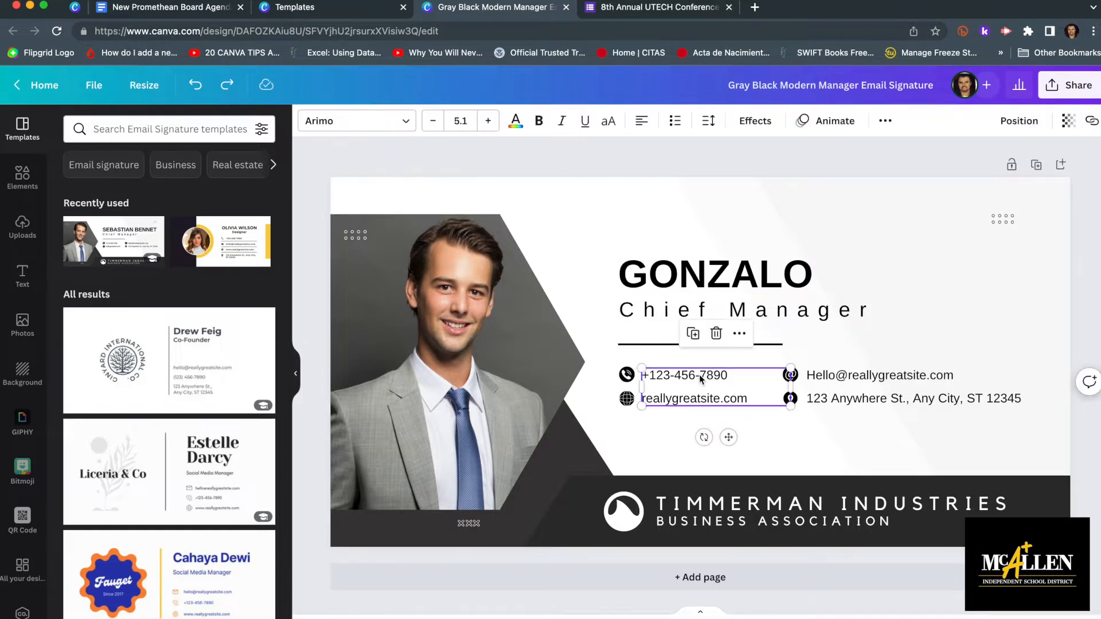
Delete the sample man's photo from the signature while keeping its frame.
{"action": "left_click", "coordinate": [565, 401]}
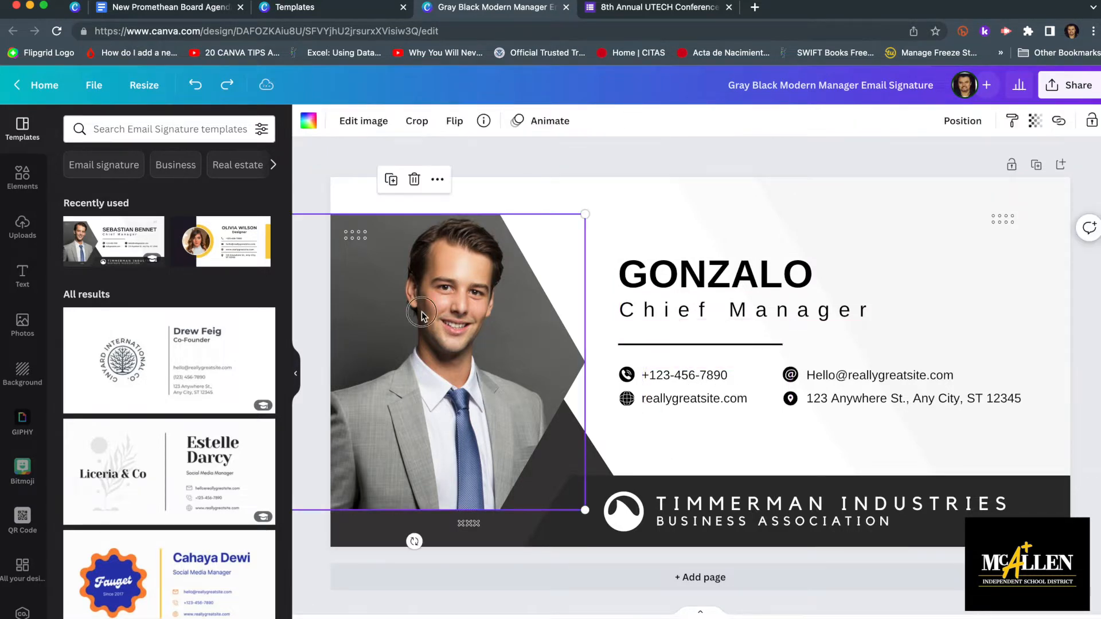
{"action": "left_click", "coordinate": [404, 181]}
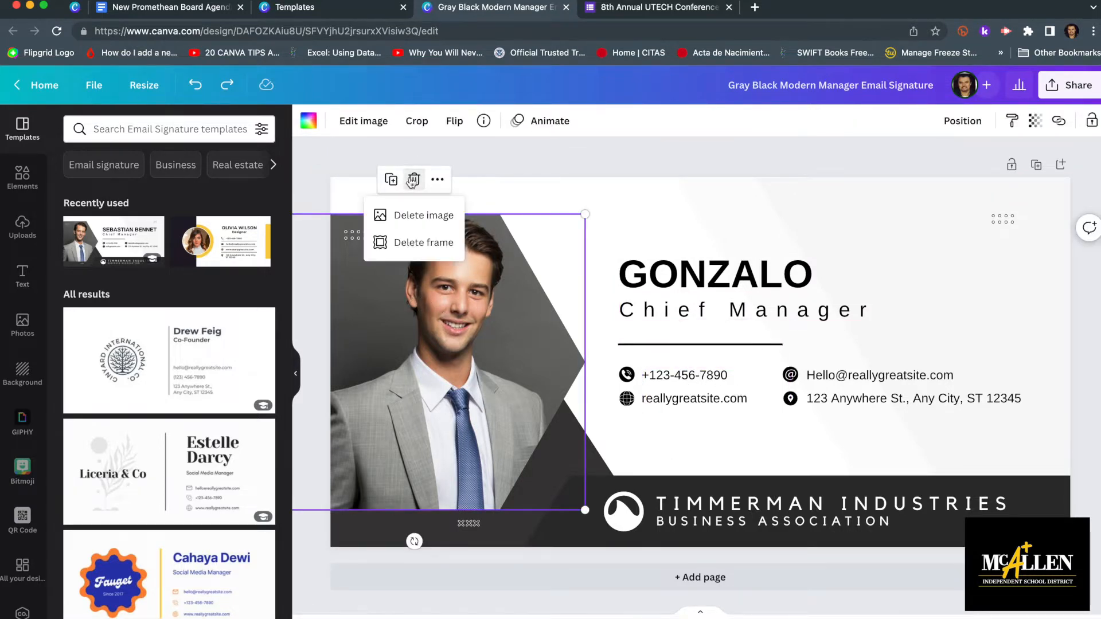
{"action": "left_click", "coordinate": [415, 219]}
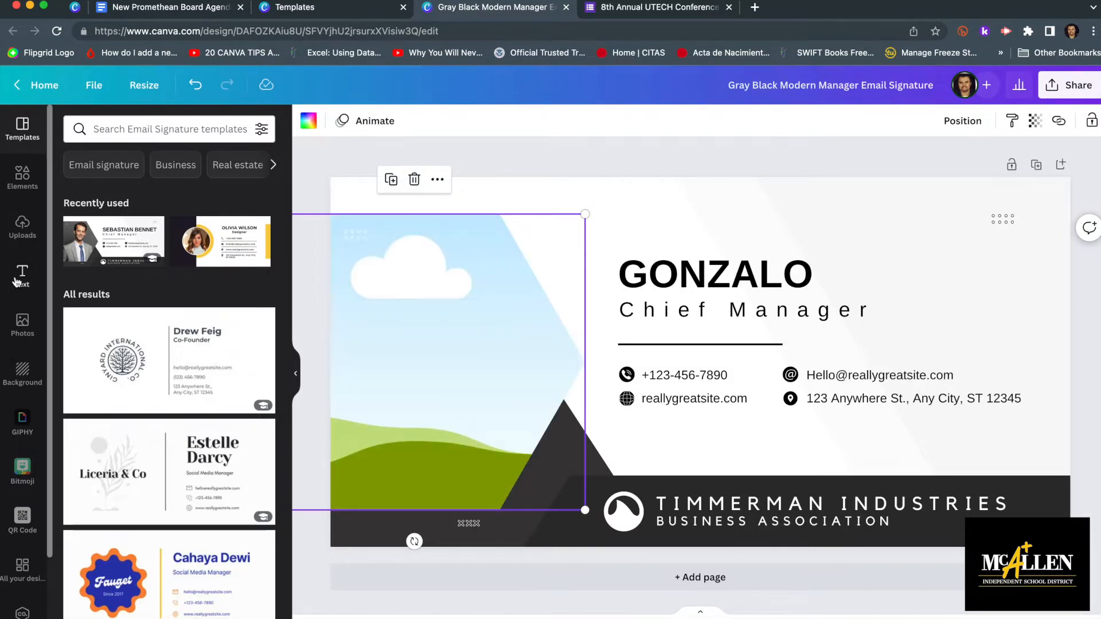
Fill the empty picture frame with the portrait photo from the uploaded images.
{"action": "left_click", "coordinate": [22, 324]}
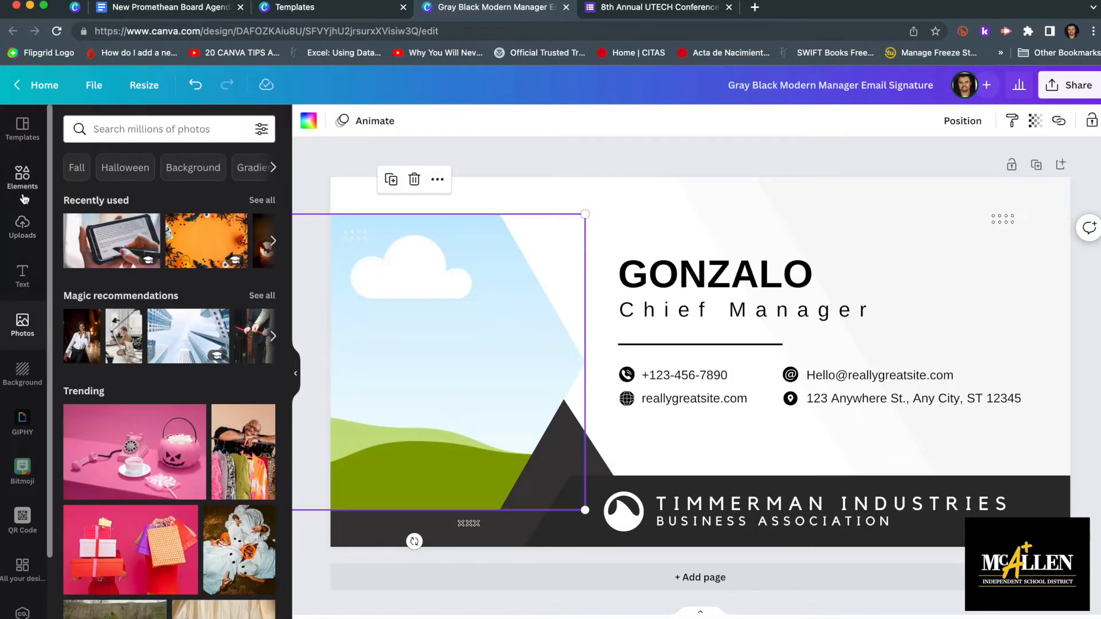
{"action": "left_click", "coordinate": [23, 226]}
{"action": "scroll", "coordinate": [131, 401], "scroll_direction": "down", "scroll_amount": 5}
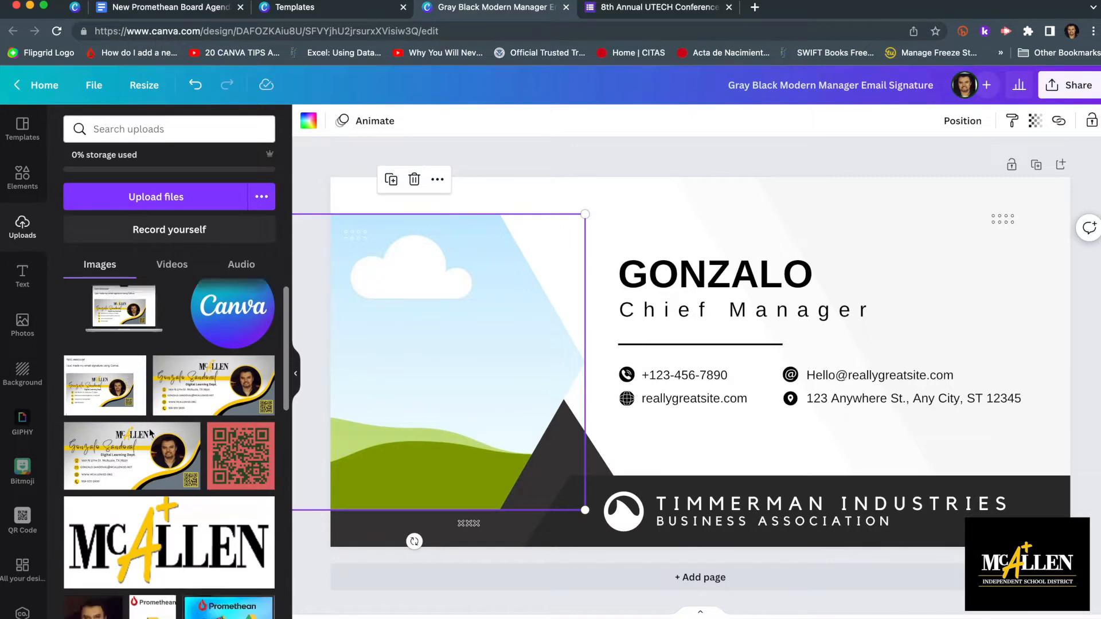
{"action": "left_click_drag", "start_coordinate": [134, 441], "coordinate": [413, 337]}
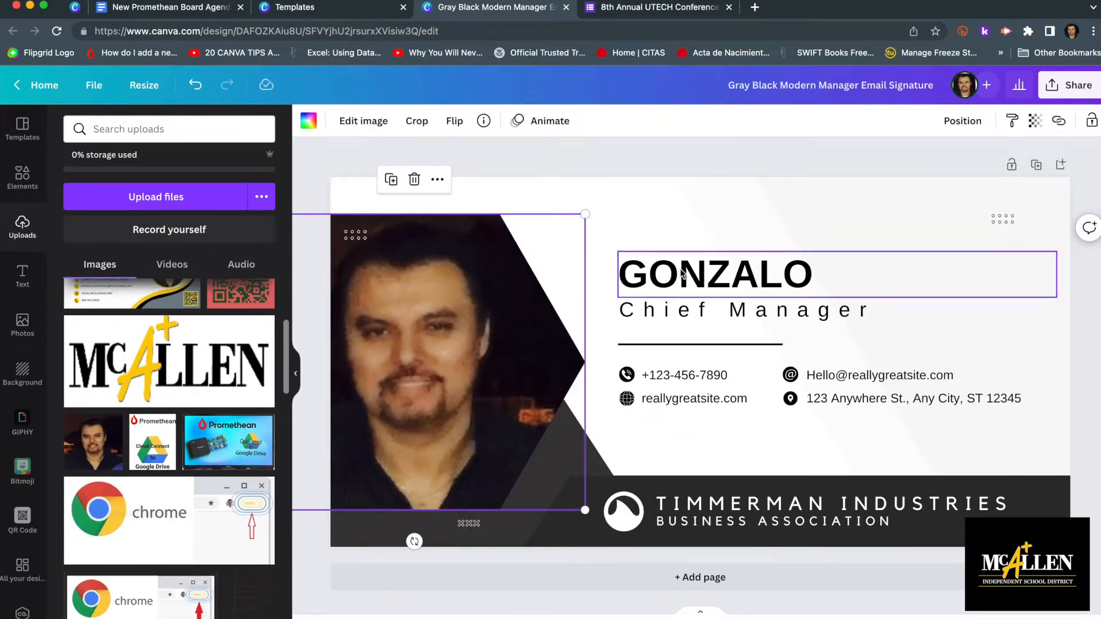
{"action": "left_click", "coordinate": [701, 216]}
Delete the round logo beside the Timmerman Industries text.
{"action": "left_click", "coordinate": [818, 283]}
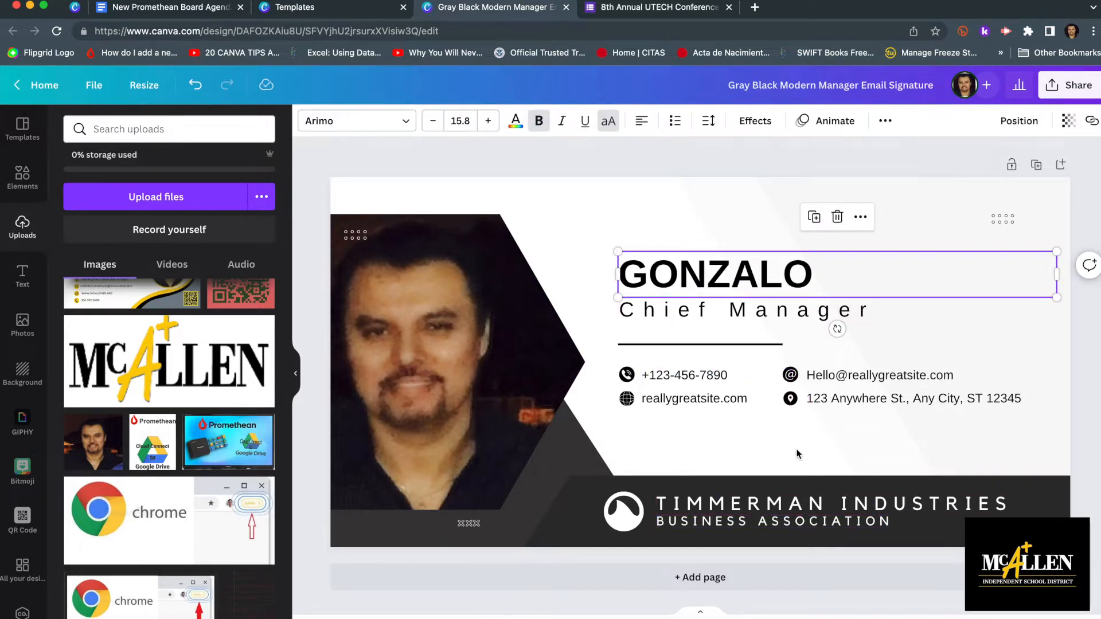
{"action": "left_click", "coordinate": [614, 515]}
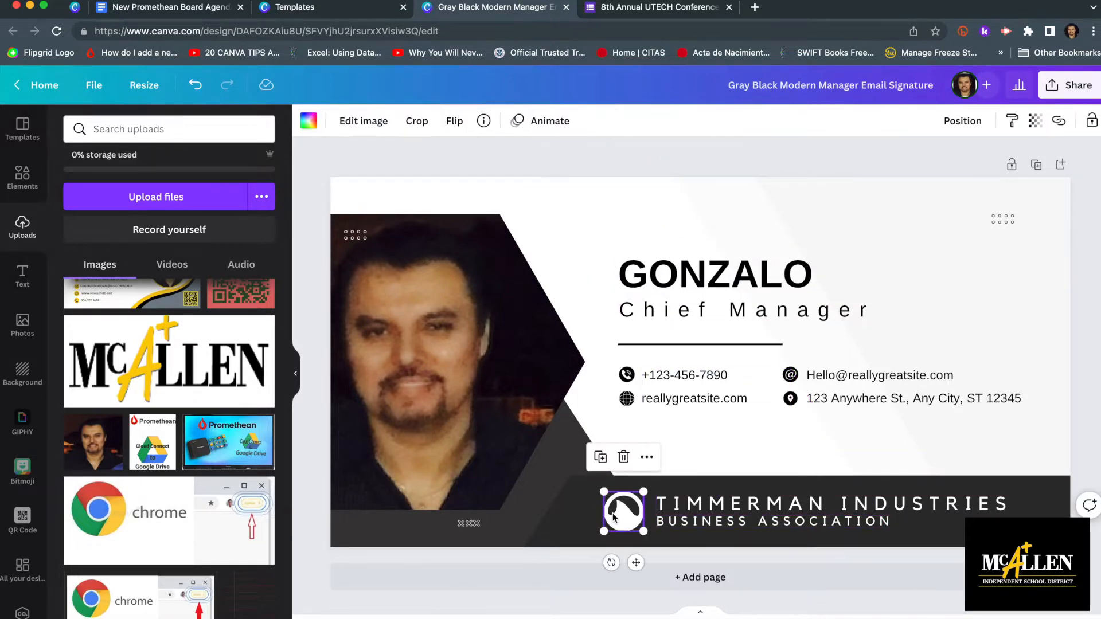
{"action": "key", "text": "Delete"}
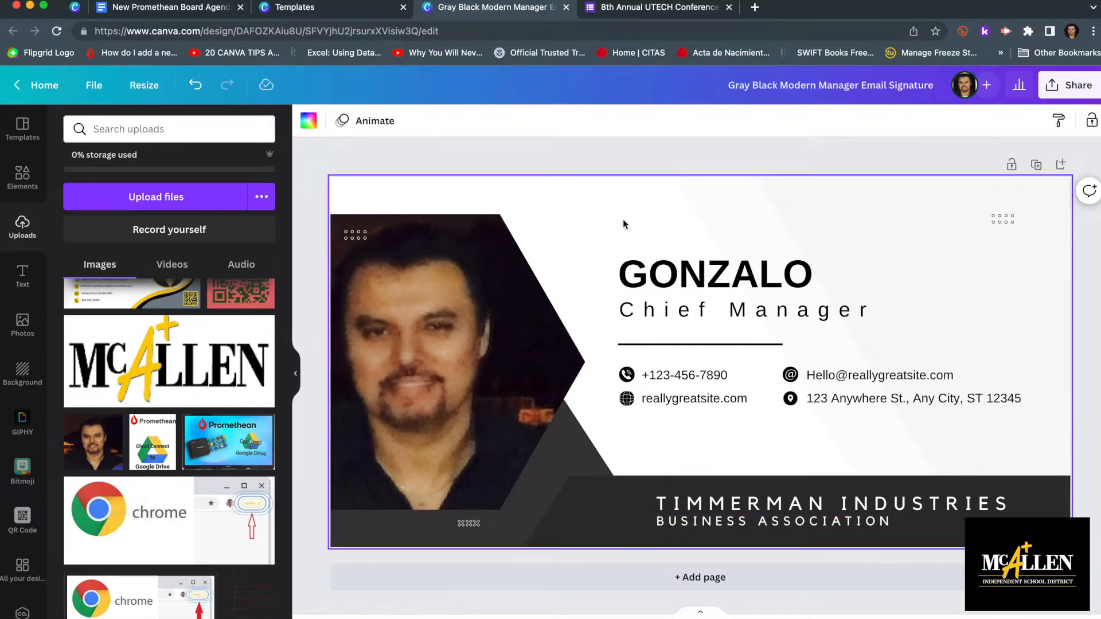
{"action": "left_click", "coordinate": [701, 344]}
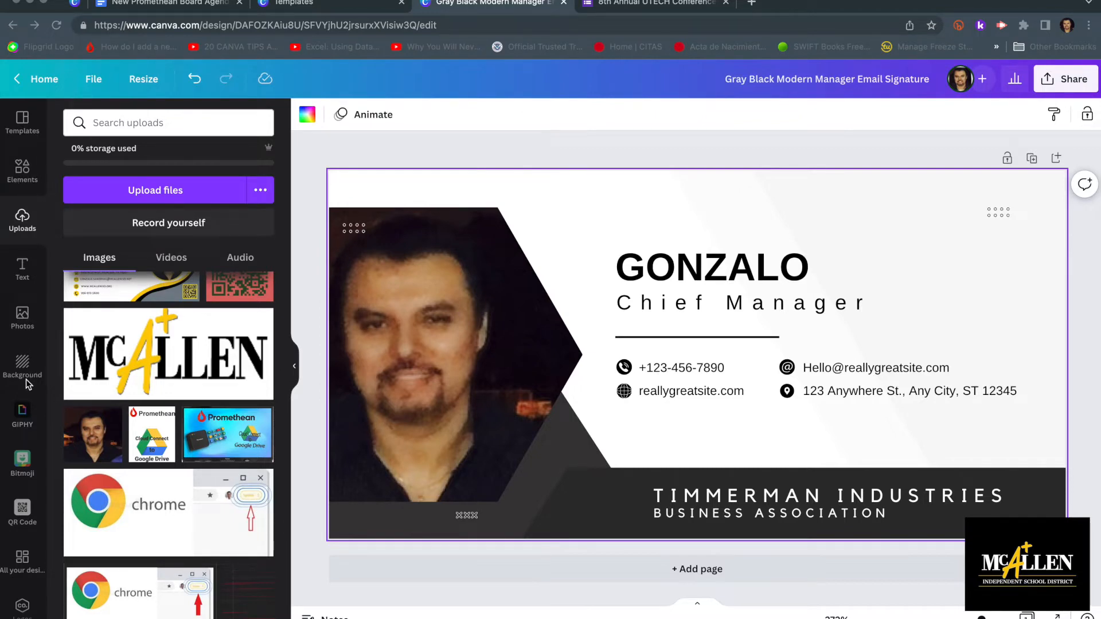
View the finished McAllen email signature in the other design tab, then leave it for the home page.
{"action": "left_click", "coordinate": [73, 4]}
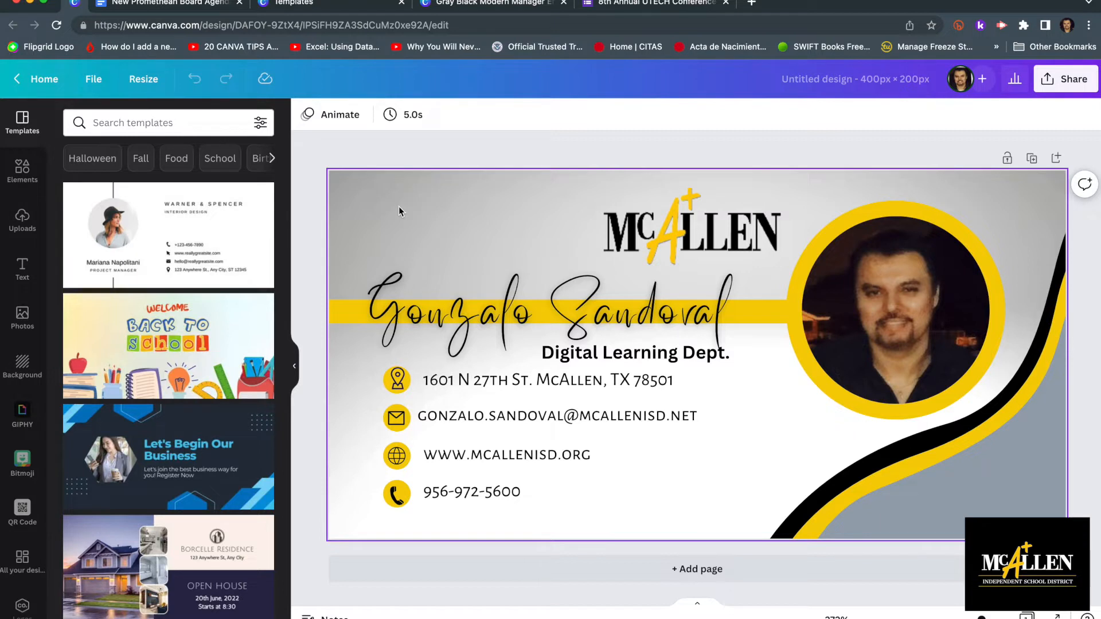
{"action": "left_click", "coordinate": [40, 82]}
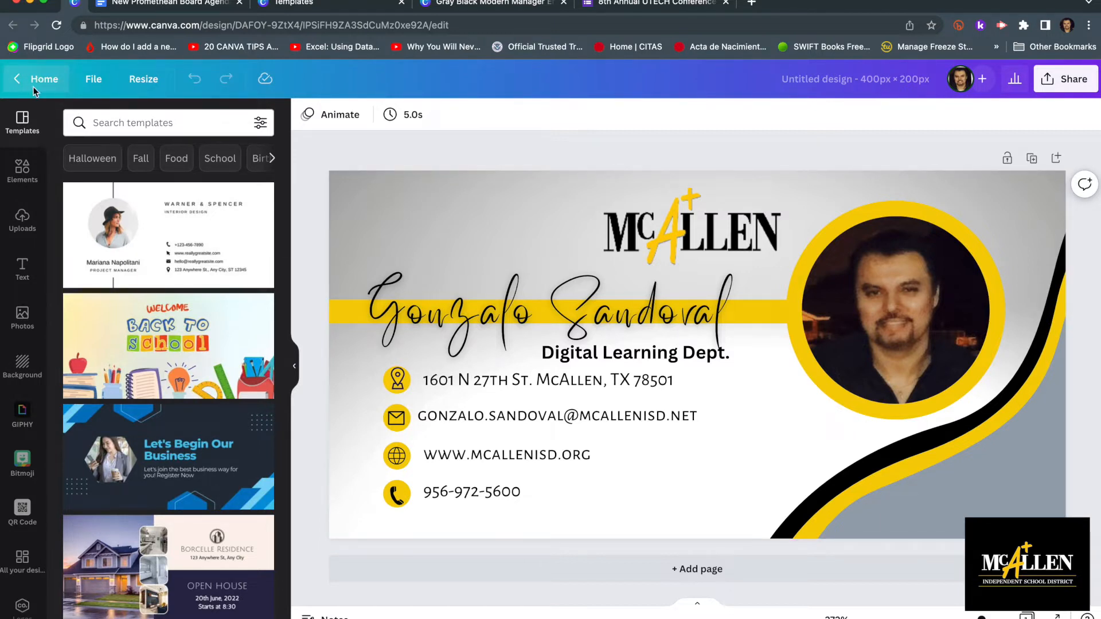
{"action": "left_click", "coordinate": [44, 84]}
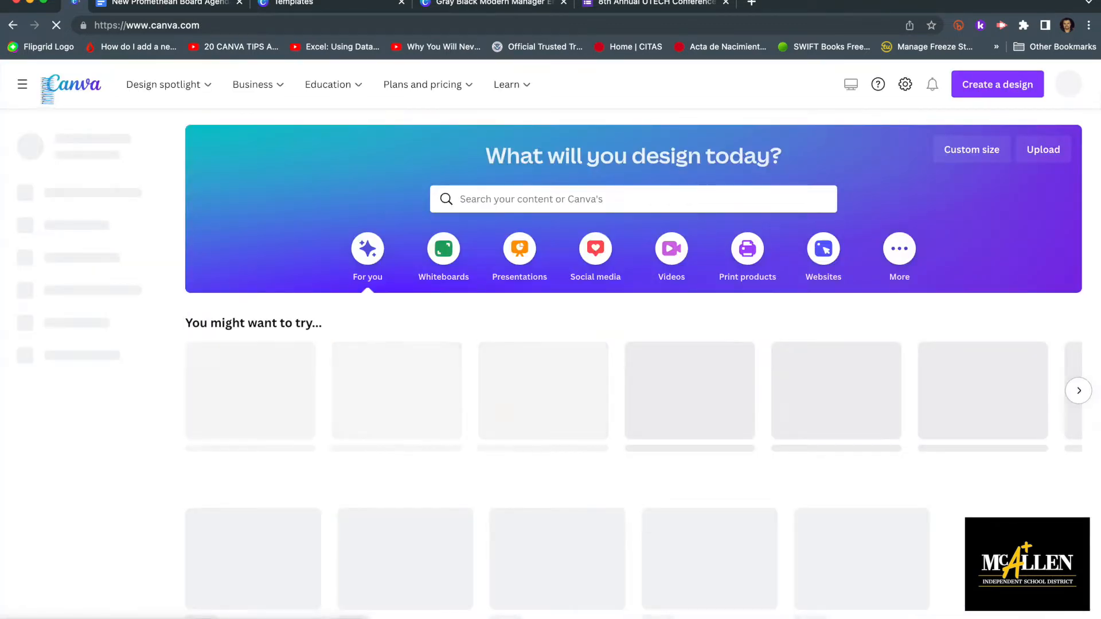
Switch to the templates tab, close the Gray Black Modern Manager preview and open the Canva home page.
{"action": "left_click", "coordinate": [12, 25]}
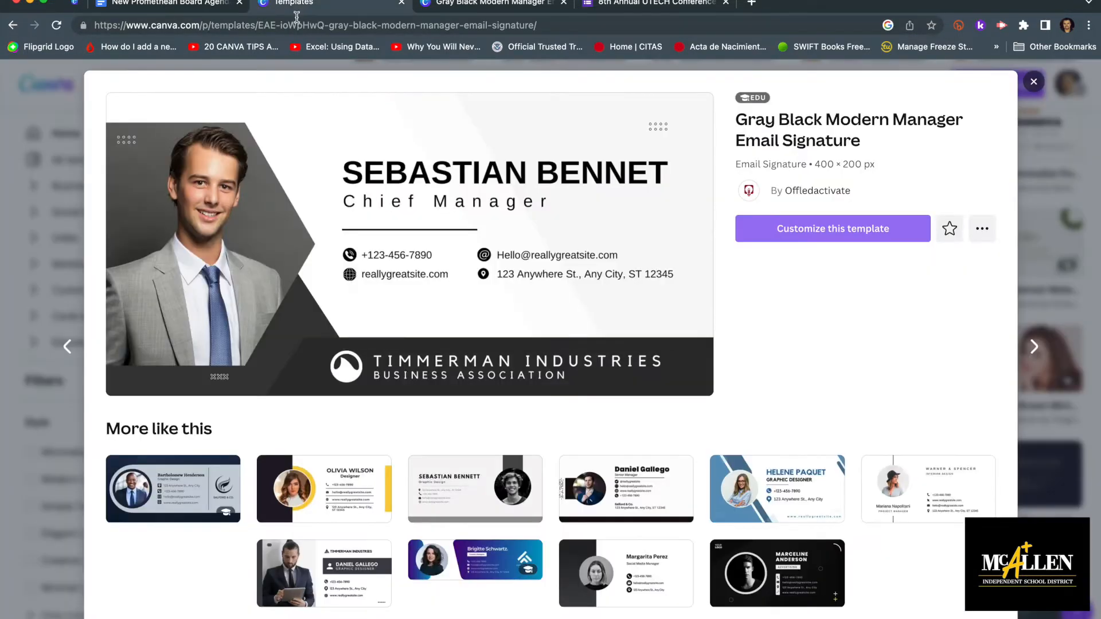
{"action": "left_click", "coordinate": [1055, 86]}
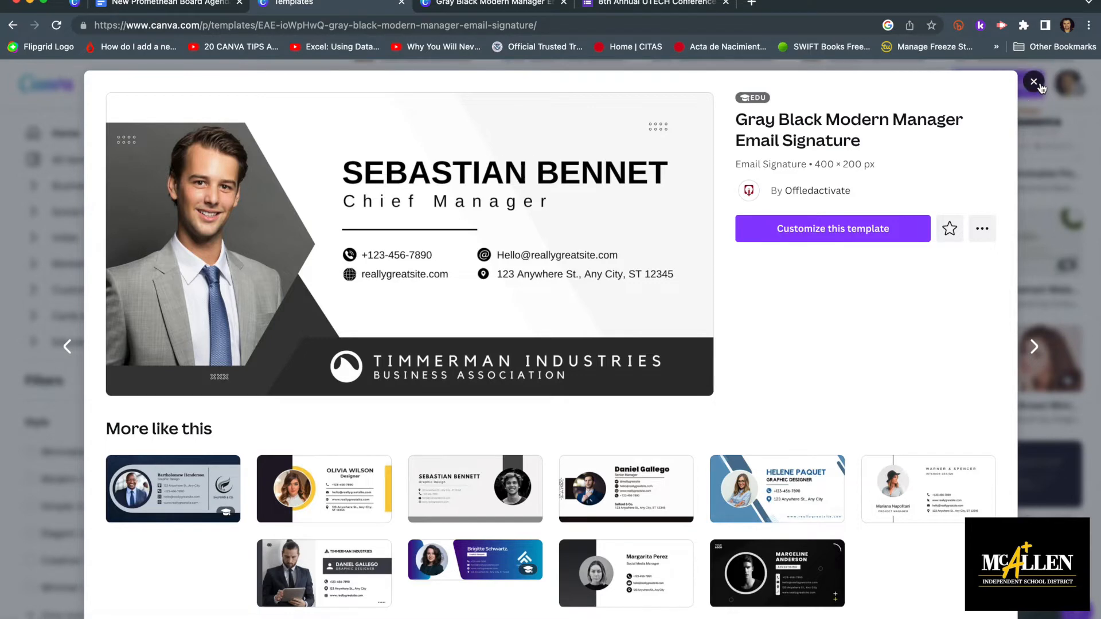
{"action": "left_click", "coordinate": [60, 133]}
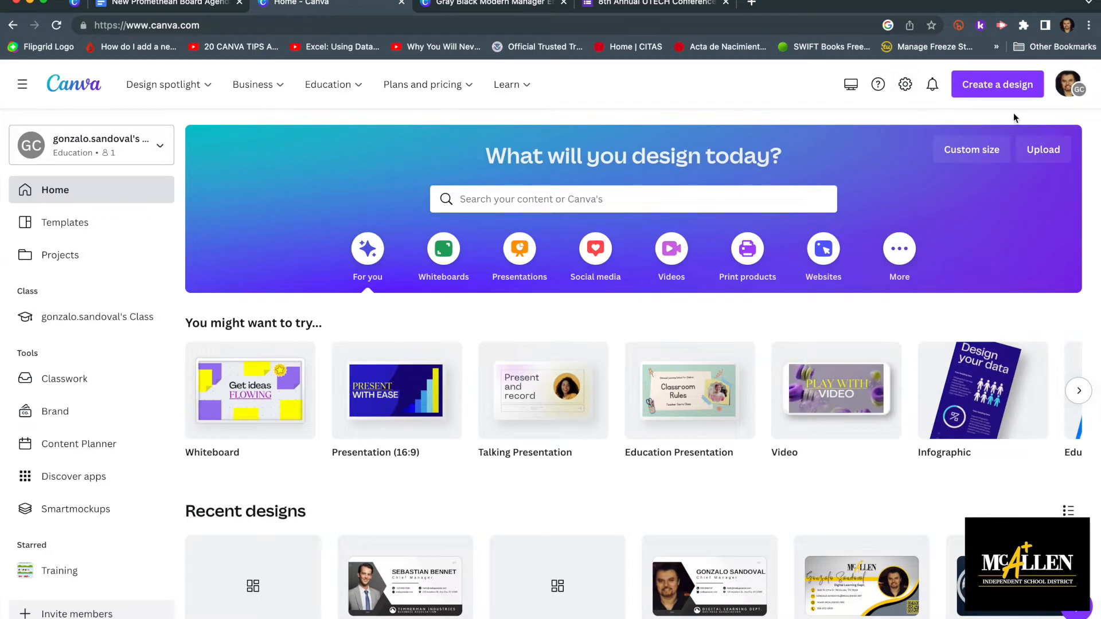
Create a new blank custom-size design 400 px wide and 200 px high.
{"action": "left_click", "coordinate": [972, 152]}
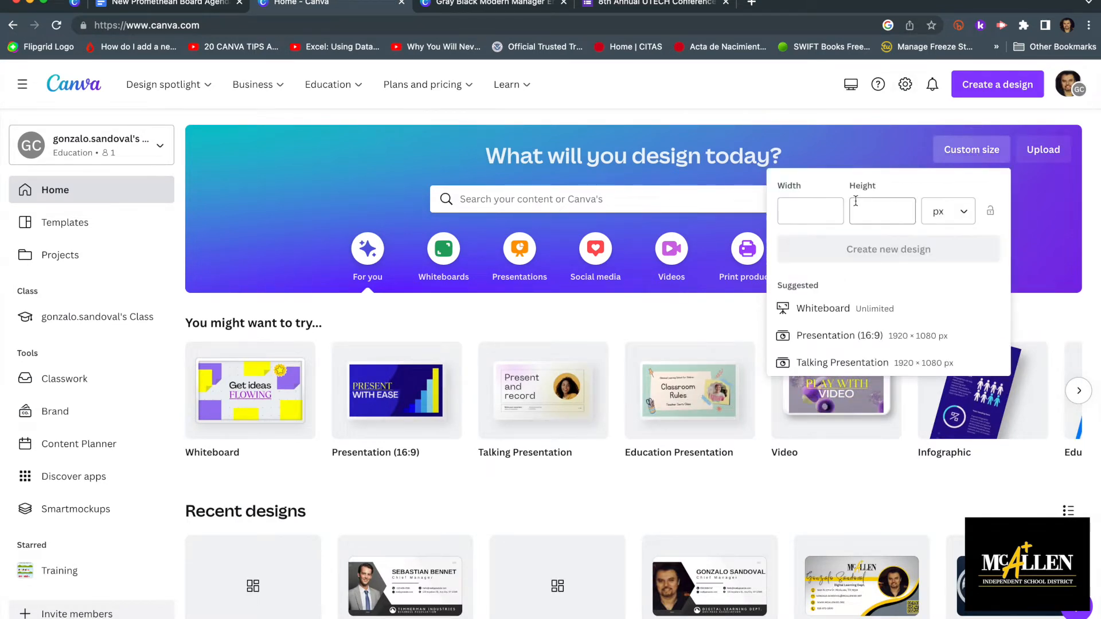
{"action": "left_click", "coordinate": [826, 209]}
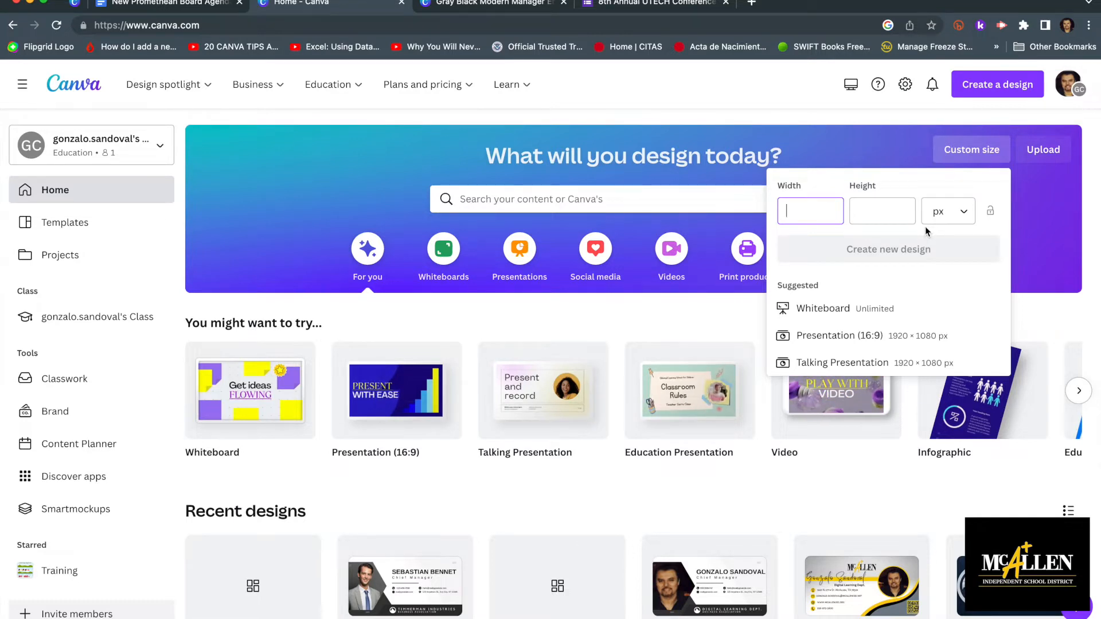
{"action": "left_click", "coordinate": [862, 213]}
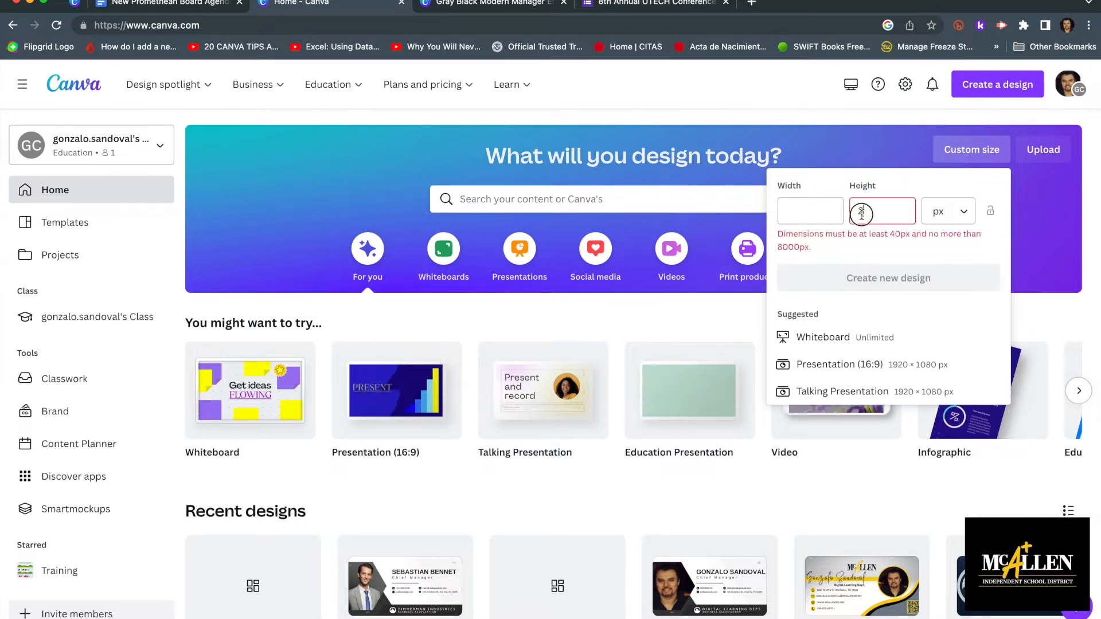
{"action": "left_click", "coordinate": [805, 213]}
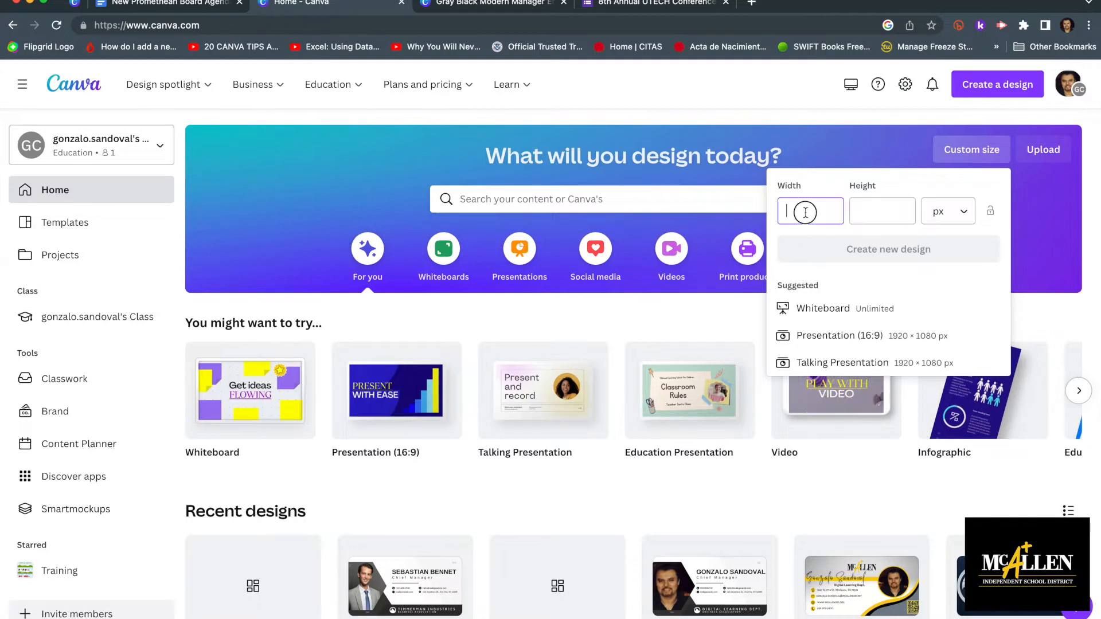
{"action": "type", "text": "400"}
{"action": "left_click", "coordinate": [873, 208]}
{"action": "type", "text": "200"}
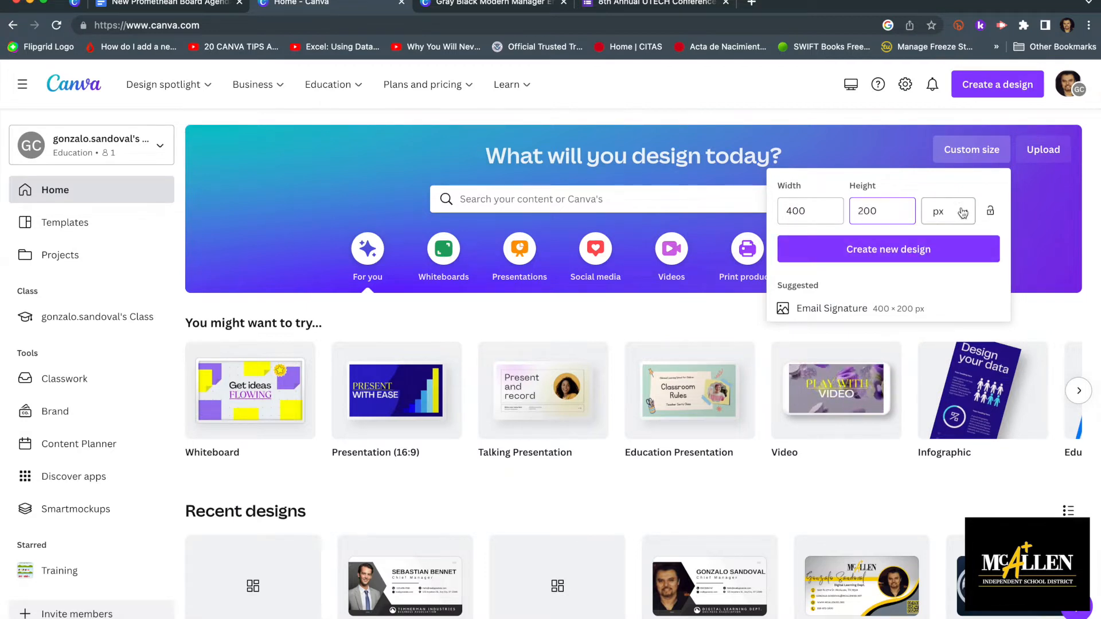
{"action": "left_click", "coordinate": [958, 209]}
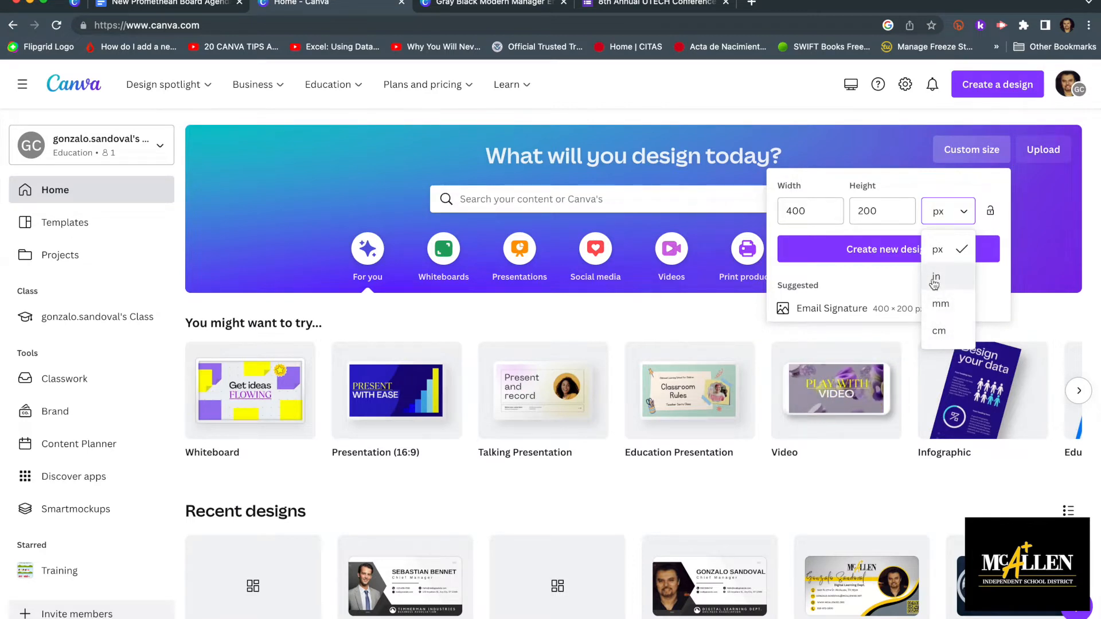
{"action": "left_click", "coordinate": [941, 248]}
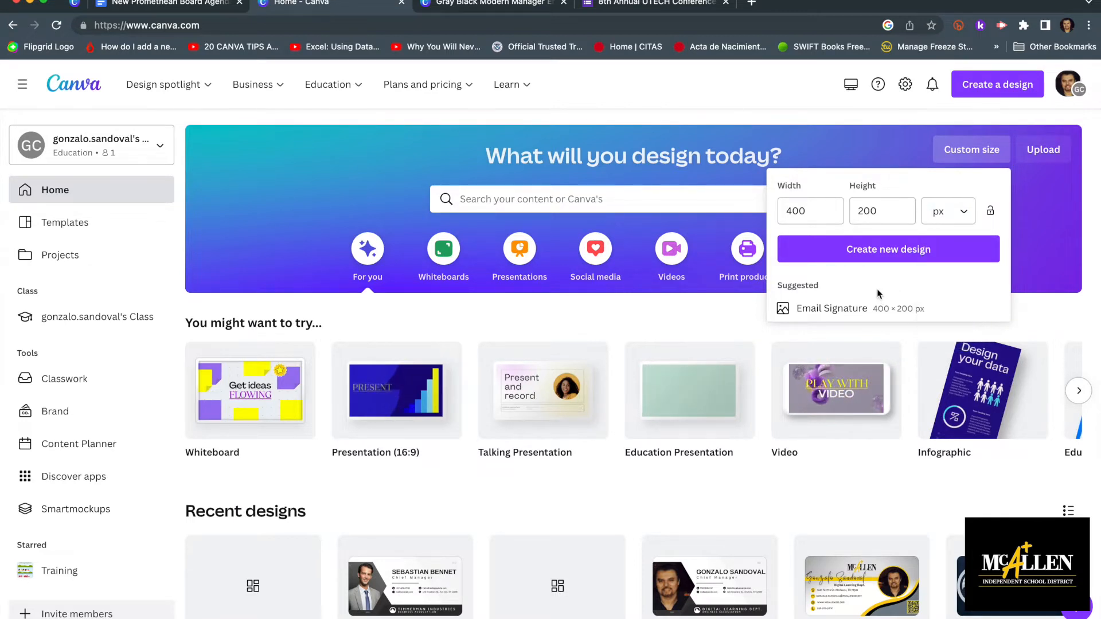
{"action": "left_click", "coordinate": [887, 249]}
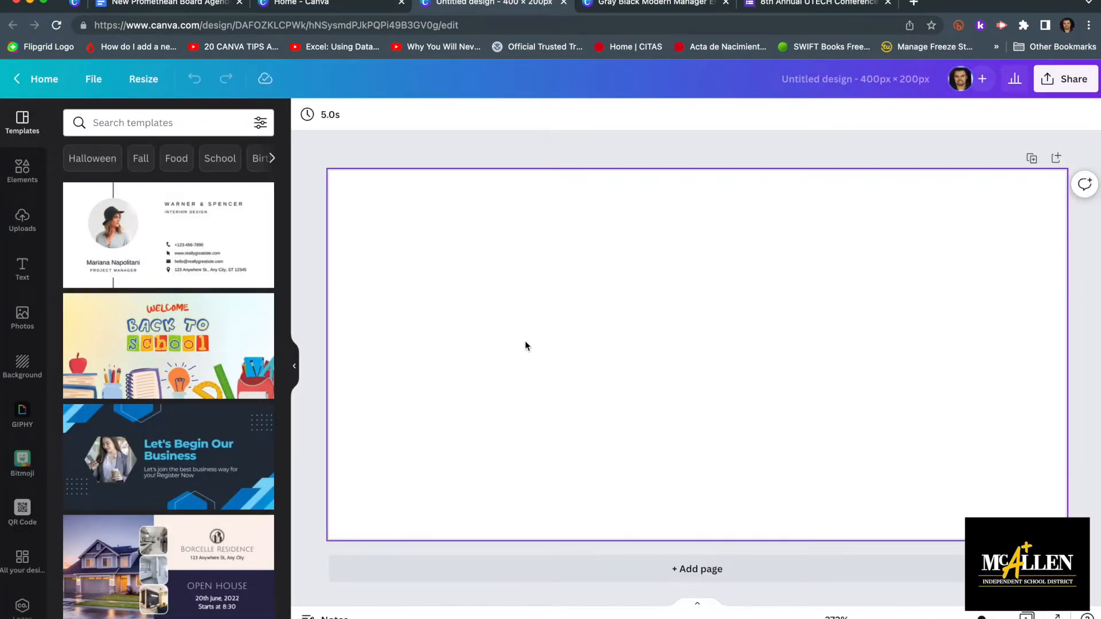
Add a text box containing the owner's full name in the upper-left part of the blank 400 × 200 px page.
{"action": "left_click", "coordinate": [525, 247]}
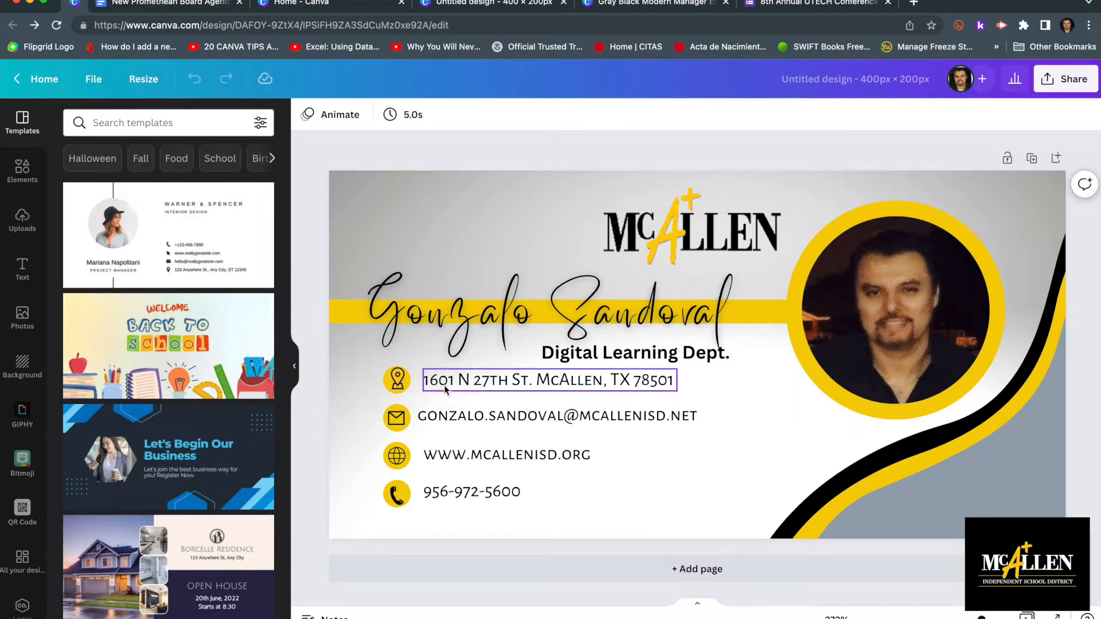
{"action": "left_click", "coordinate": [508, 5]}
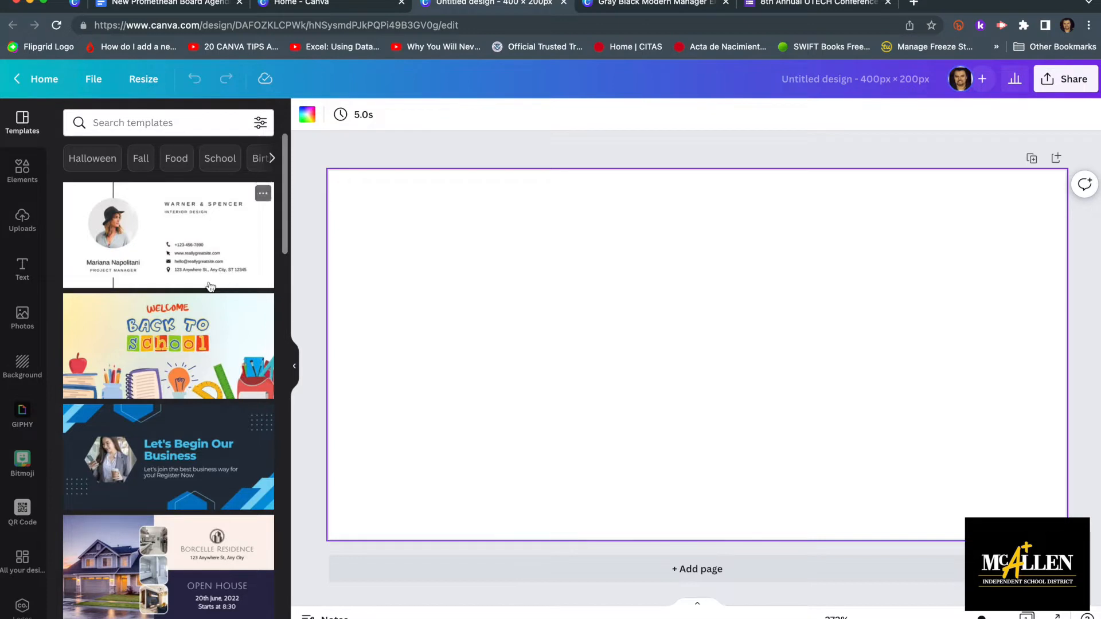
{"action": "left_click", "coordinate": [23, 268]}
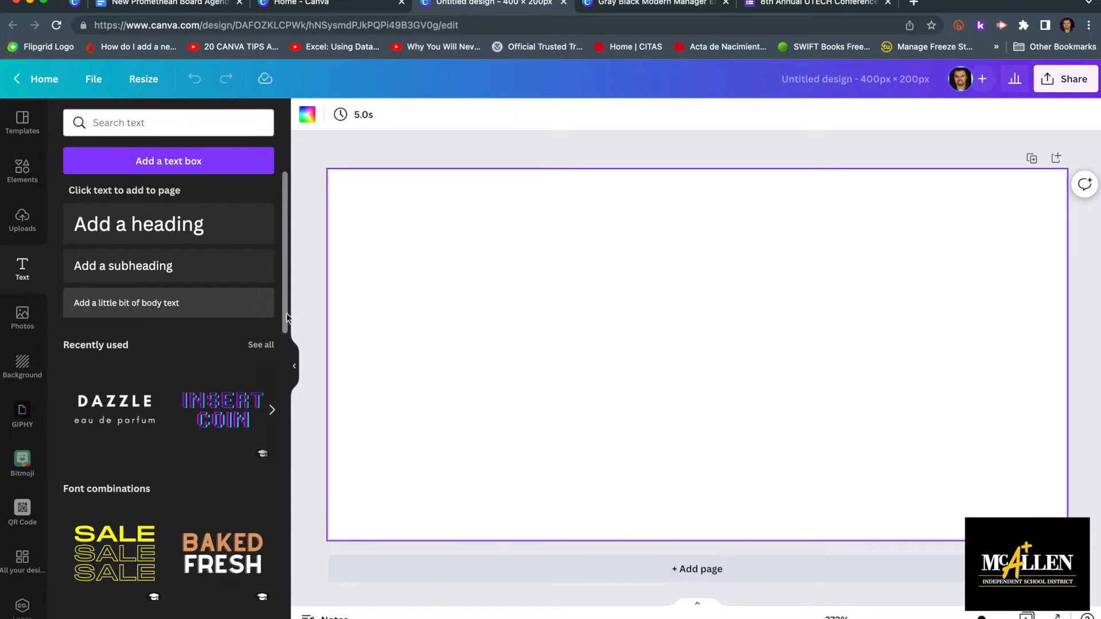
{"action": "left_click", "coordinate": [438, 298]}
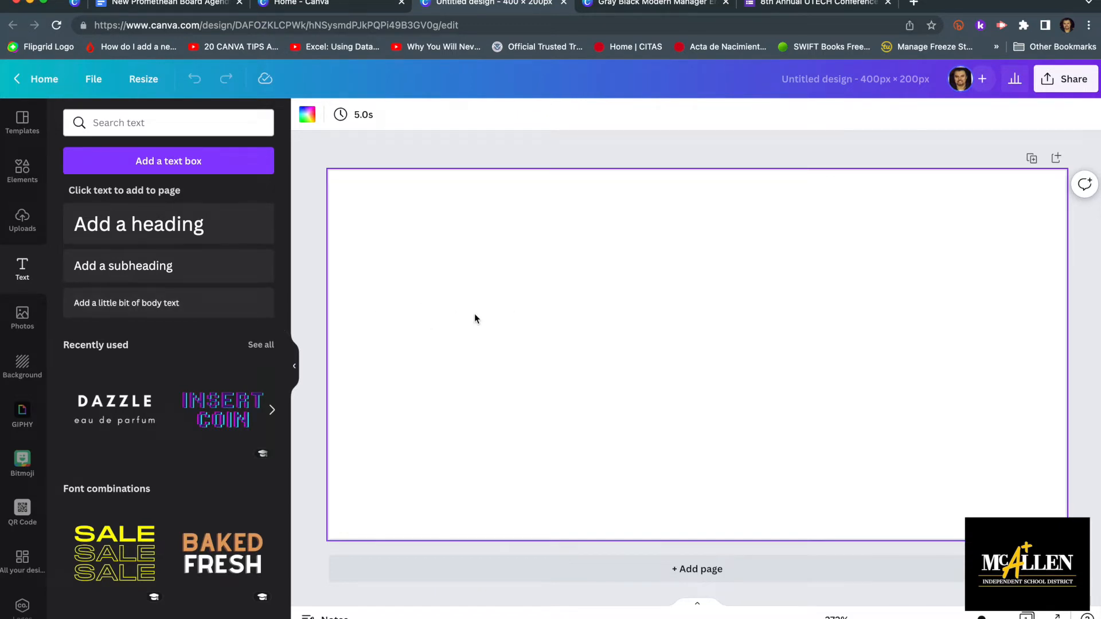
{"action": "key", "text": "t"}
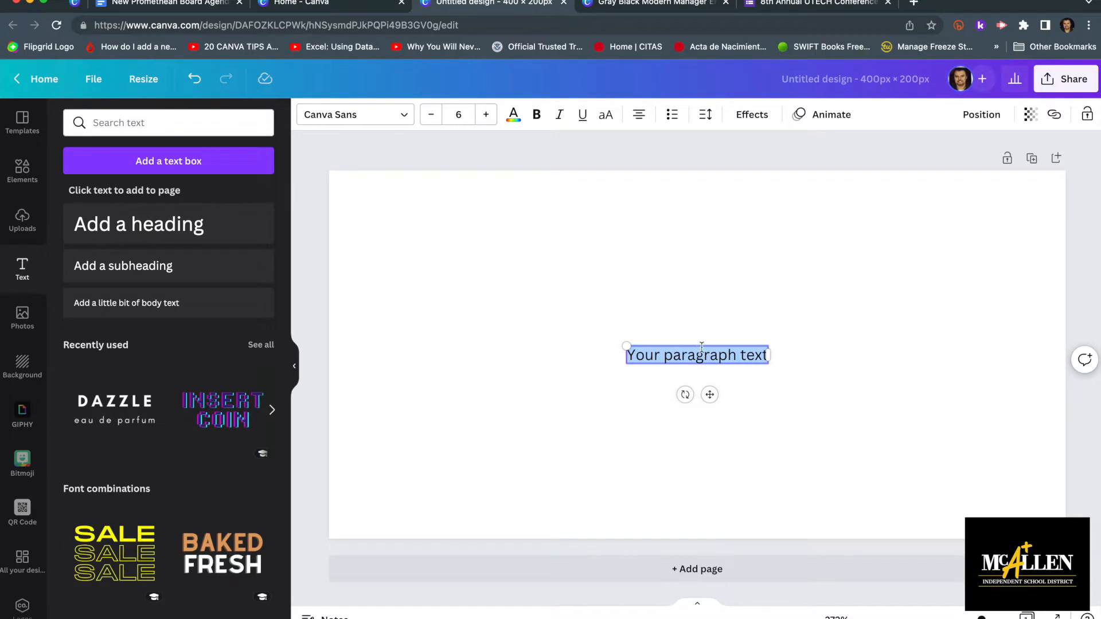
{"action": "left_click_drag", "start_coordinate": [701, 346], "coordinate": [503, 284]}
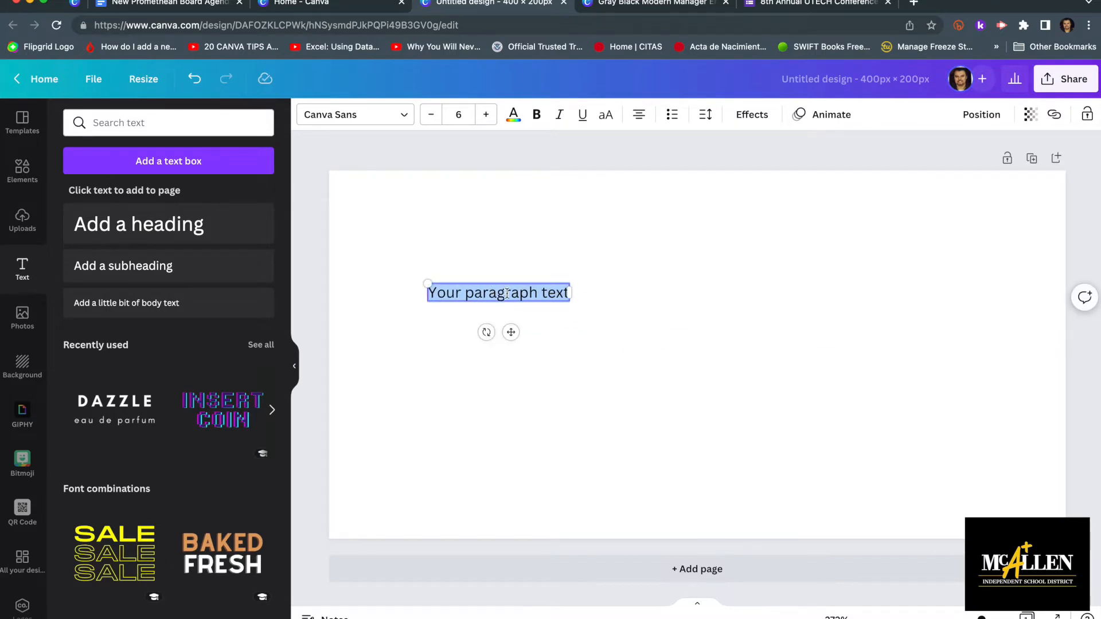
{"action": "type", "text": "Gonza"}
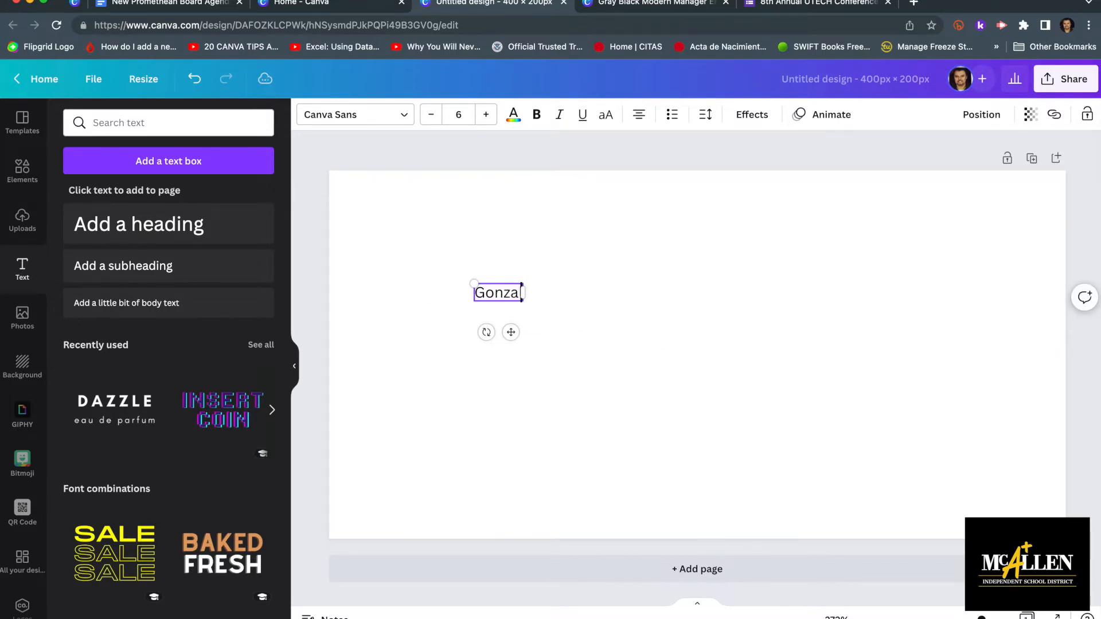
{"action": "type", "text": "lo Sandoval"}
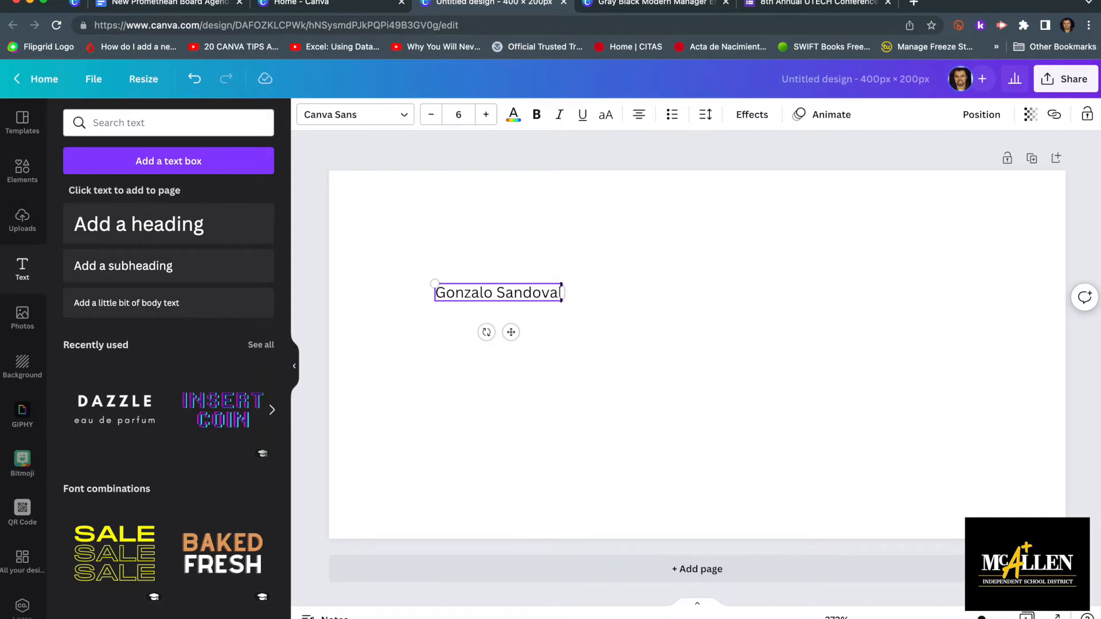
Set the font size of the name text to 10.
{"action": "triple_click", "coordinate": [537, 294]}
{"action": "left_click", "coordinate": [486, 115]}
{"action": "left_click", "coordinate": [486, 114]}
{"action": "left_click", "coordinate": [486, 115]}
{"action": "left_click", "coordinate": [486, 115]}
{"action": "left_click", "coordinate": [486, 115]}
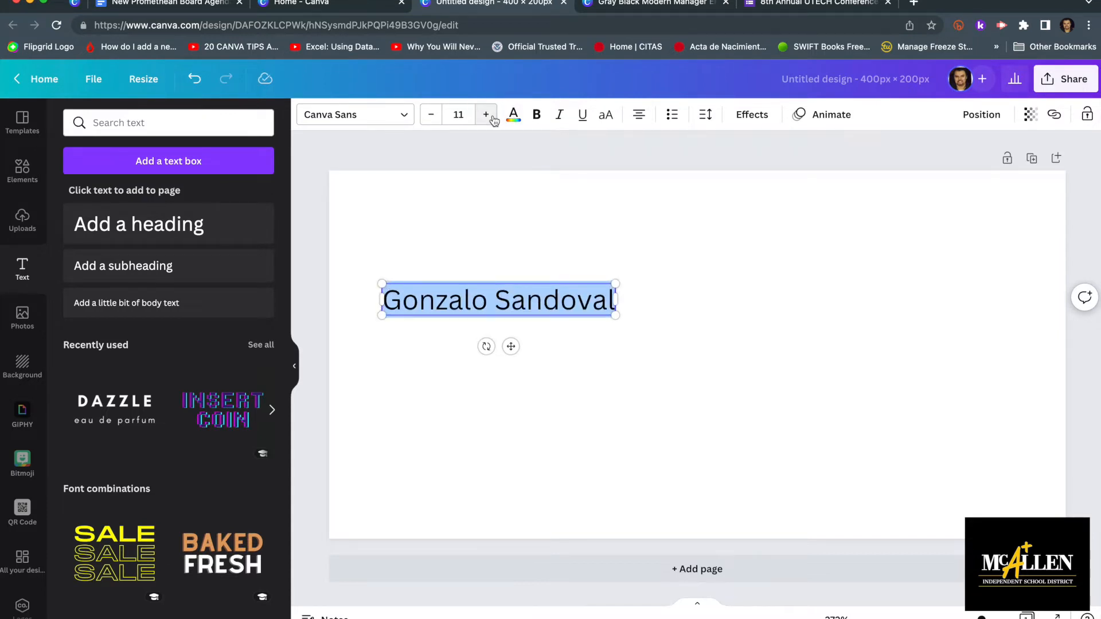
{"action": "left_click", "coordinate": [430, 115]}
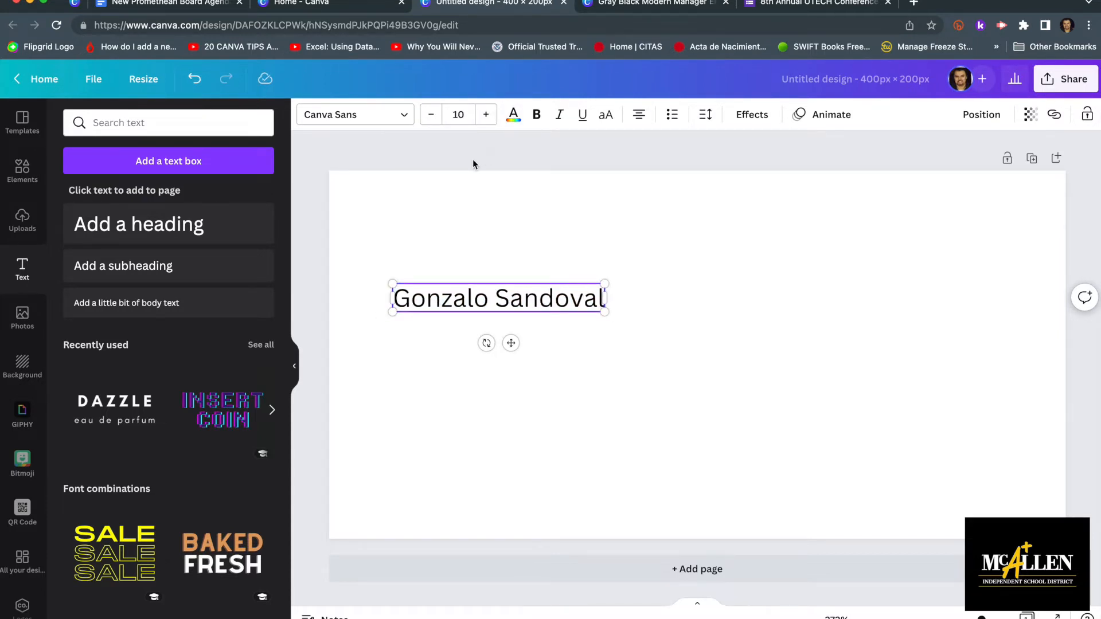
Change the font of the name text to Better Saturday.
{"action": "left_click", "coordinate": [405, 116]}
{"action": "left_click", "coordinate": [241, 118]}
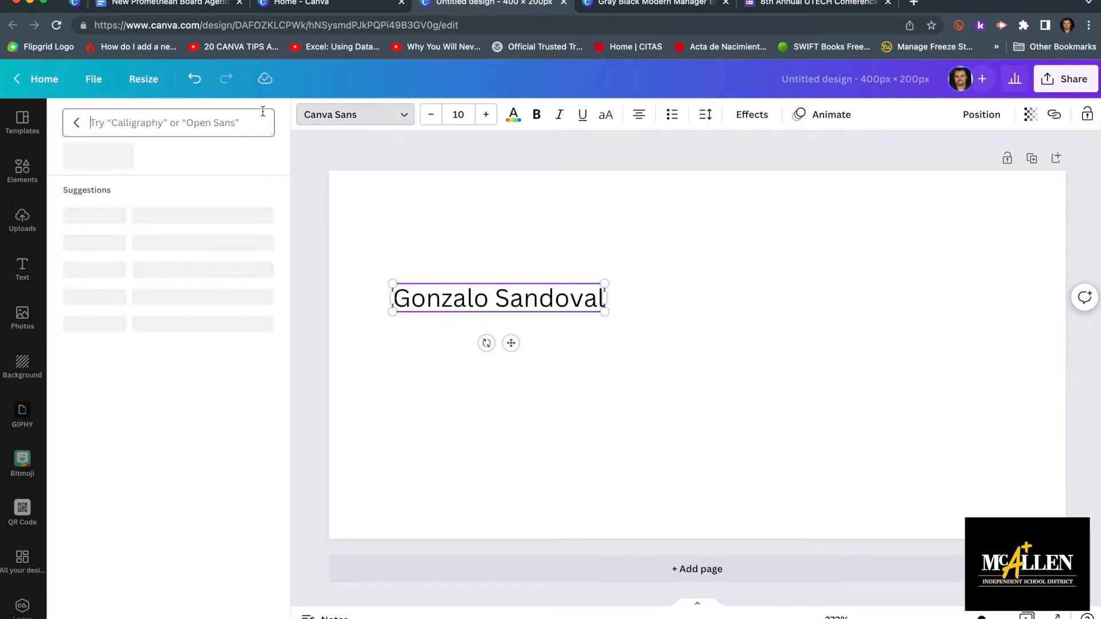
{"action": "type", "text": "better satru"}
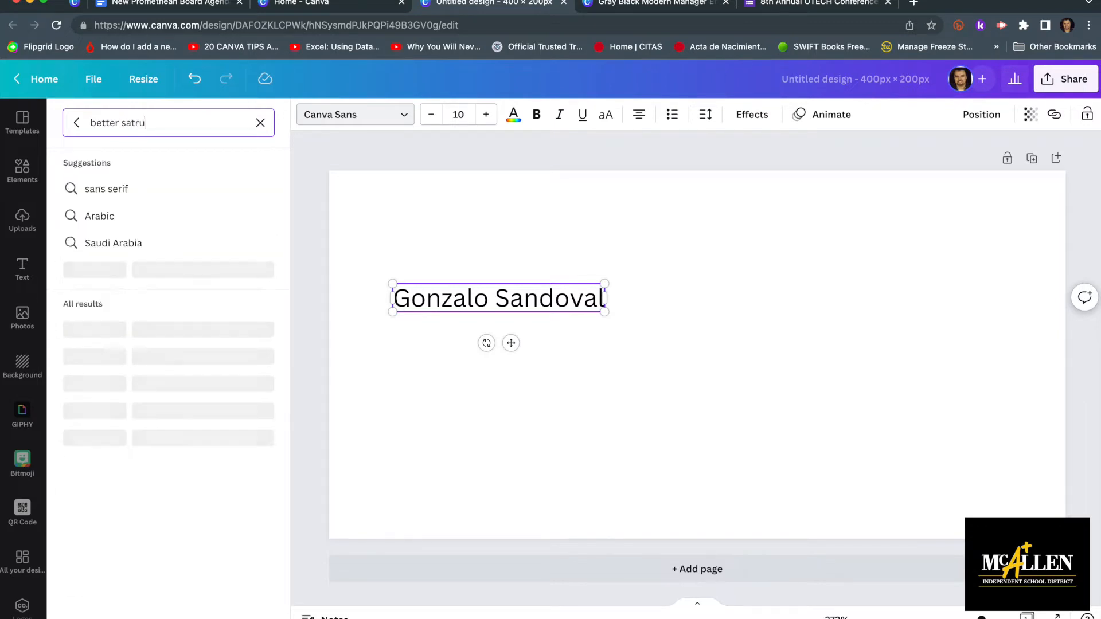
{"action": "left_click", "coordinate": [155, 194]}
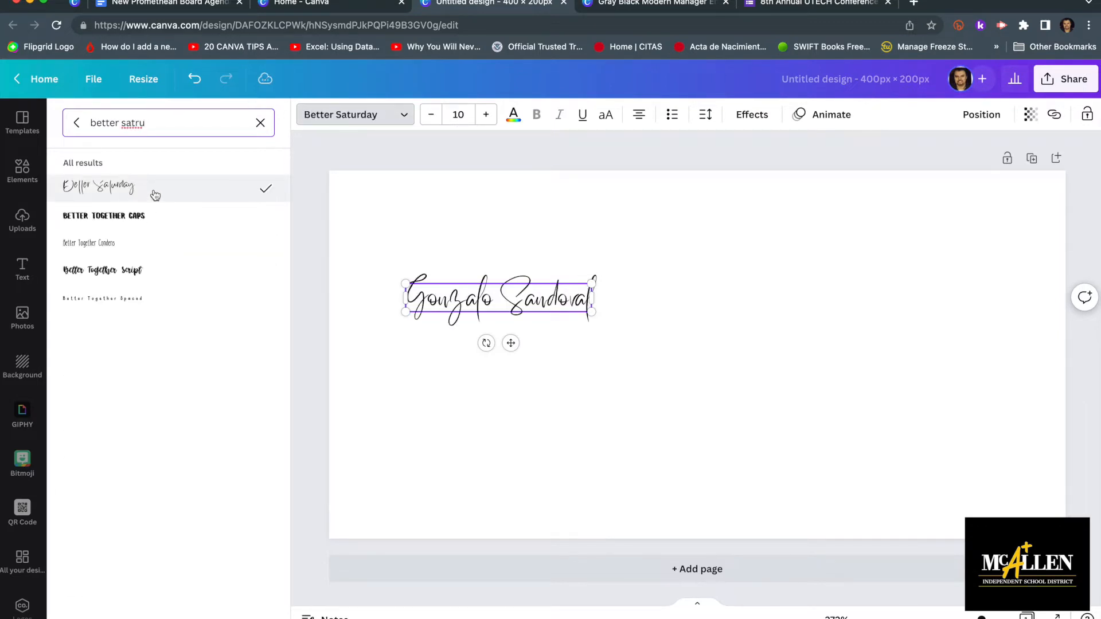
Enlarge the name text to size 16 and place it left of centre, using the finished McAllen signature as reference.
{"action": "left_click_drag", "start_coordinate": [589, 313], "coordinate": [704, 328]}
{"action": "left_click_drag", "start_coordinate": [595, 284], "coordinate": [589, 258]}
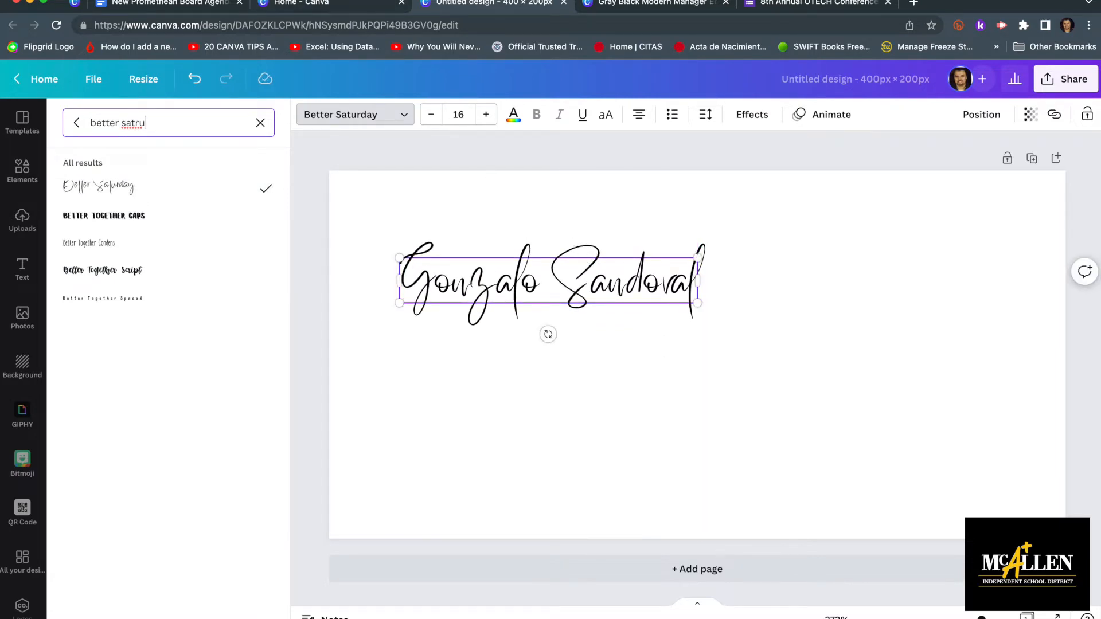
{"action": "left_click", "coordinate": [82, 6]}
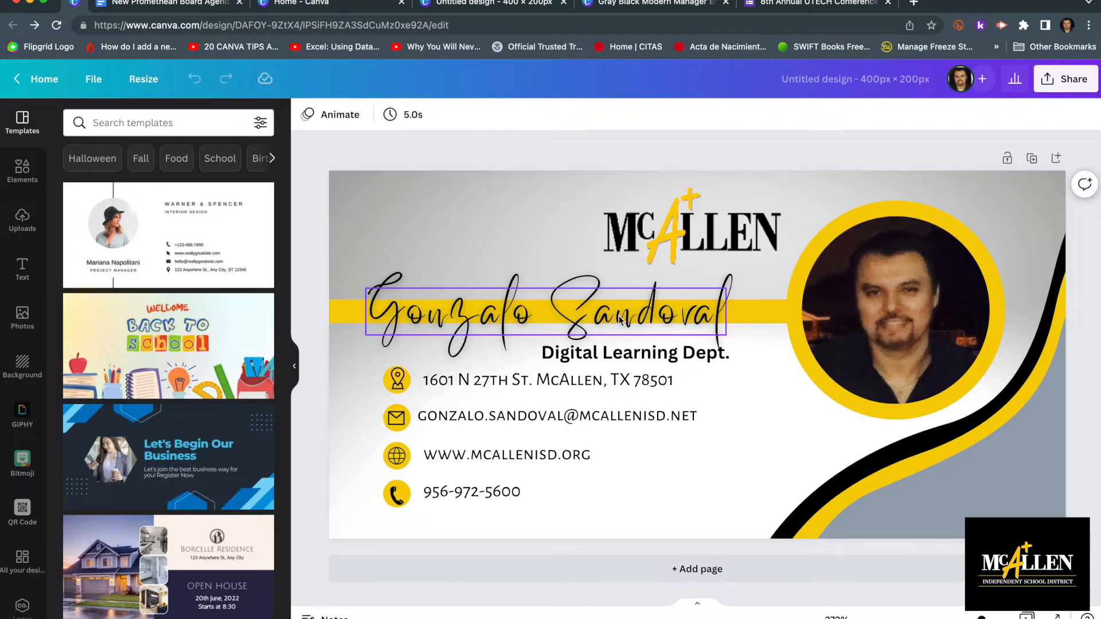
{"action": "left_click", "coordinate": [491, 5]}
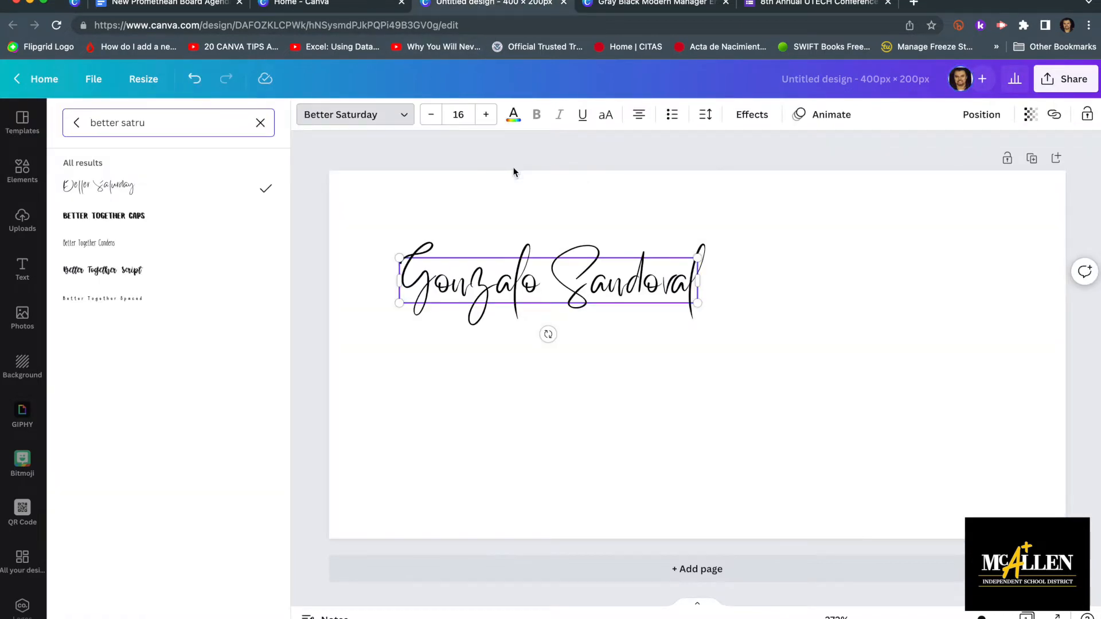
{"action": "left_click_drag", "start_coordinate": [541, 258], "coordinate": [548, 268]}
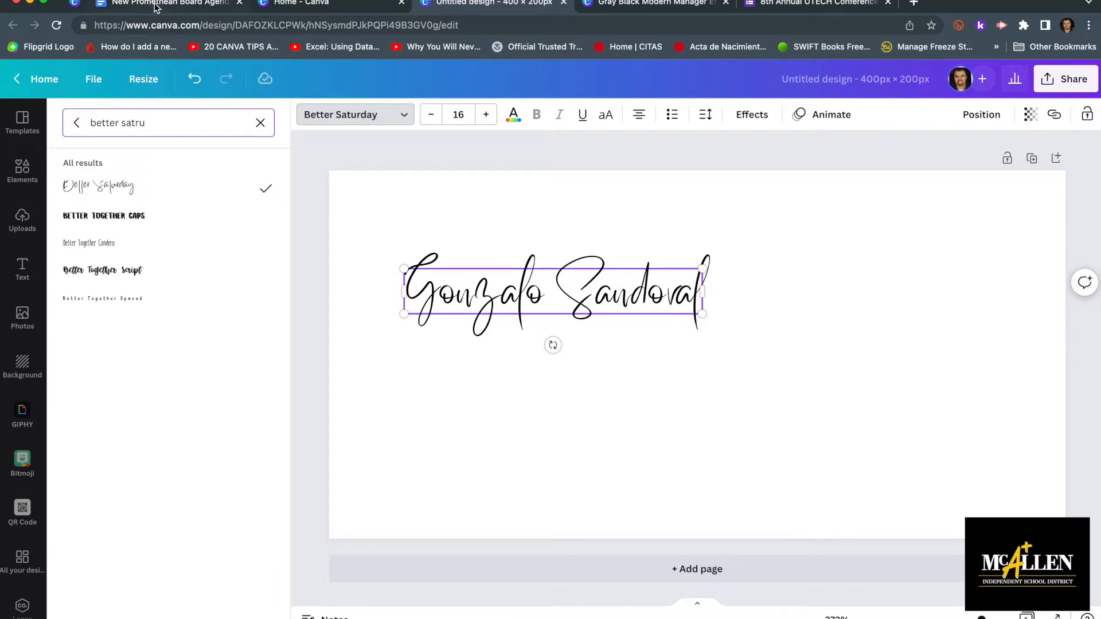
Copy the address, e-mail, website and phone lines from the finished McAllen signature and paste them below the name in the new design.
{"action": "left_click", "coordinate": [73, 4]}
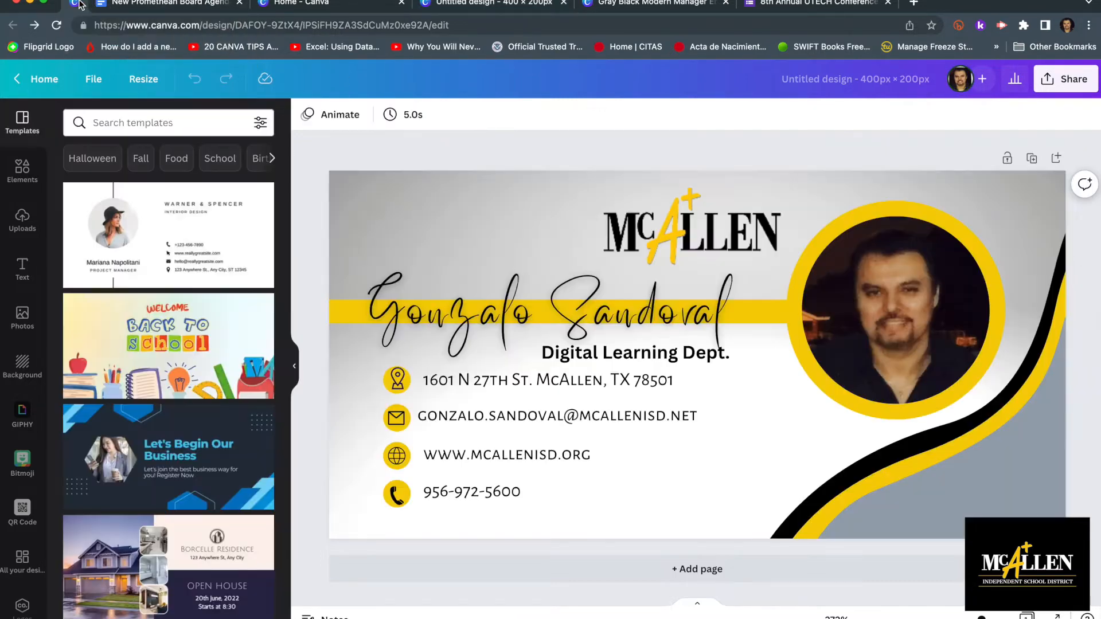
{"action": "left_click", "coordinate": [494, 386]}
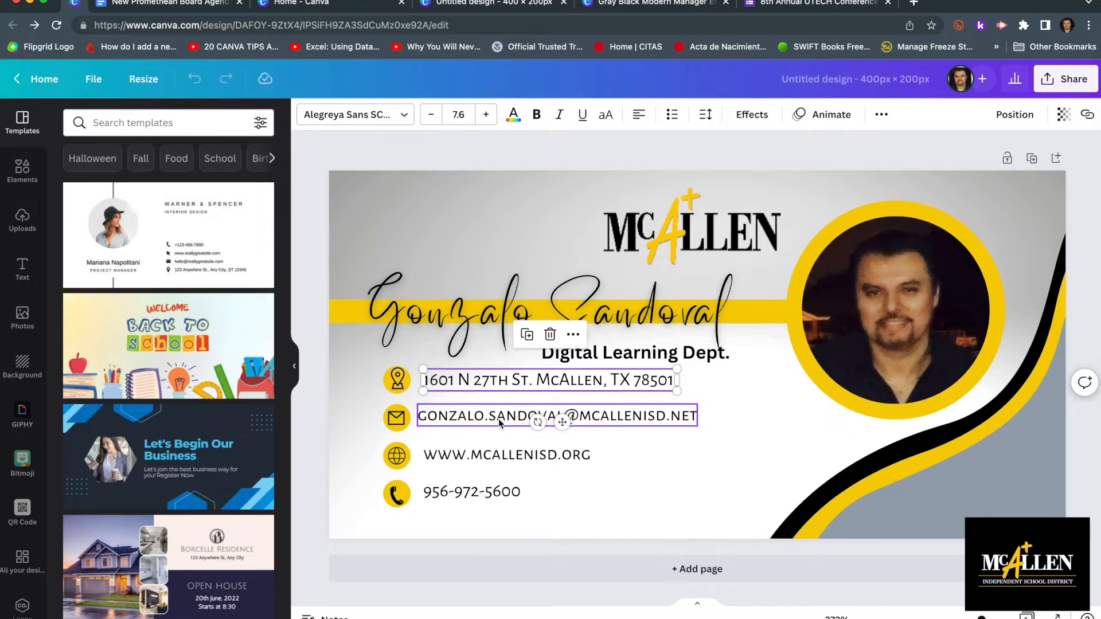
{"action": "left_click", "coordinate": [490, 454]}
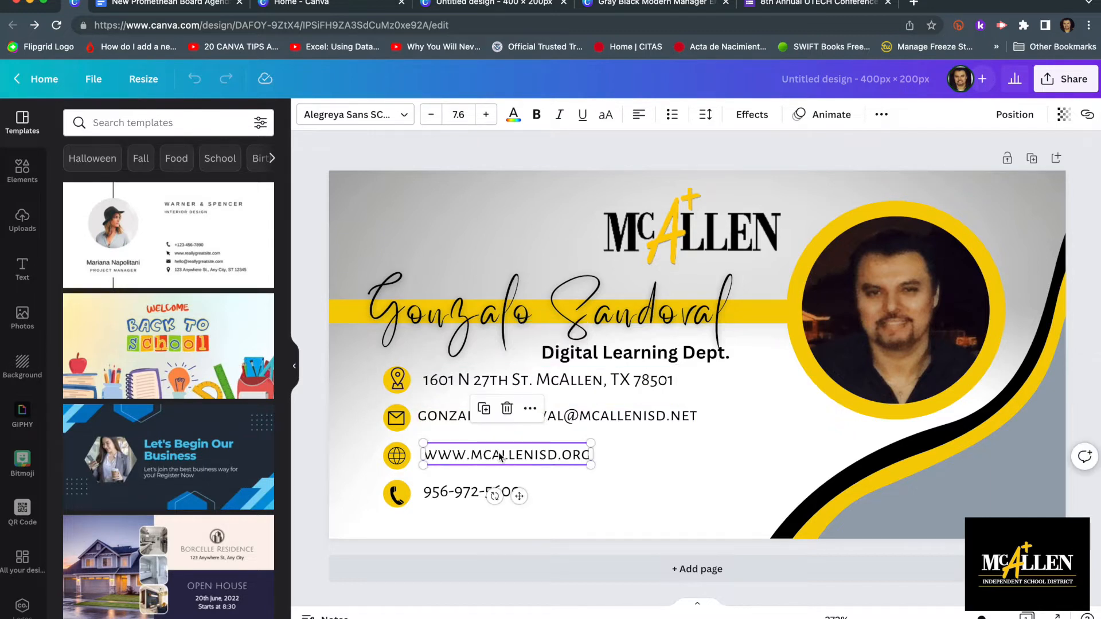
{"action": "left_click", "coordinate": [480, 497]}
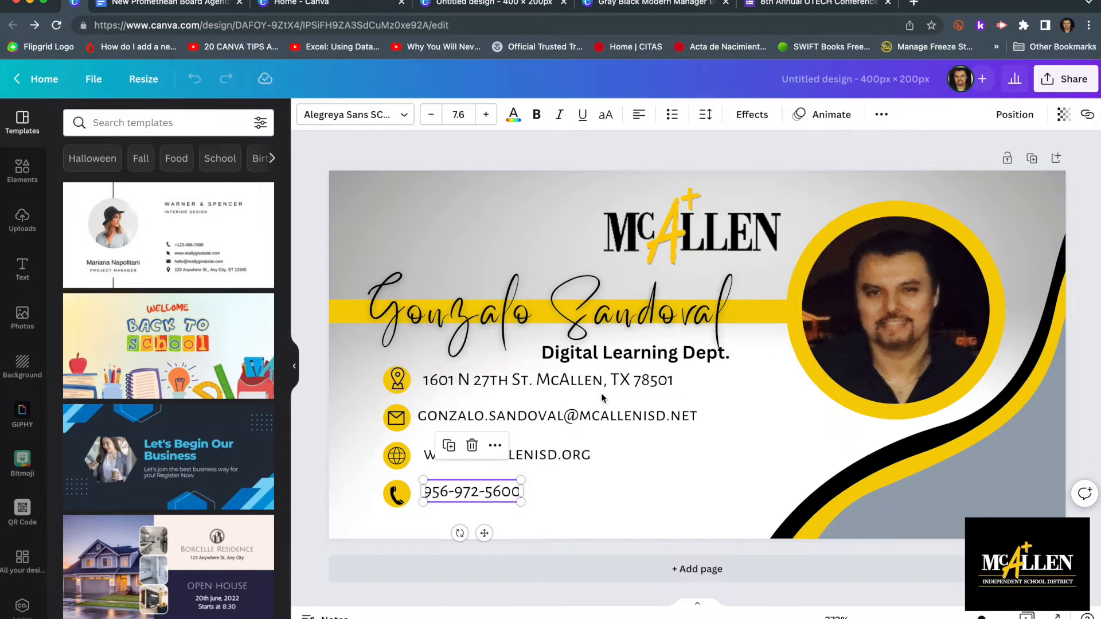
{"action": "left_click_drag", "start_coordinate": [744, 360], "coordinate": [449, 517]}
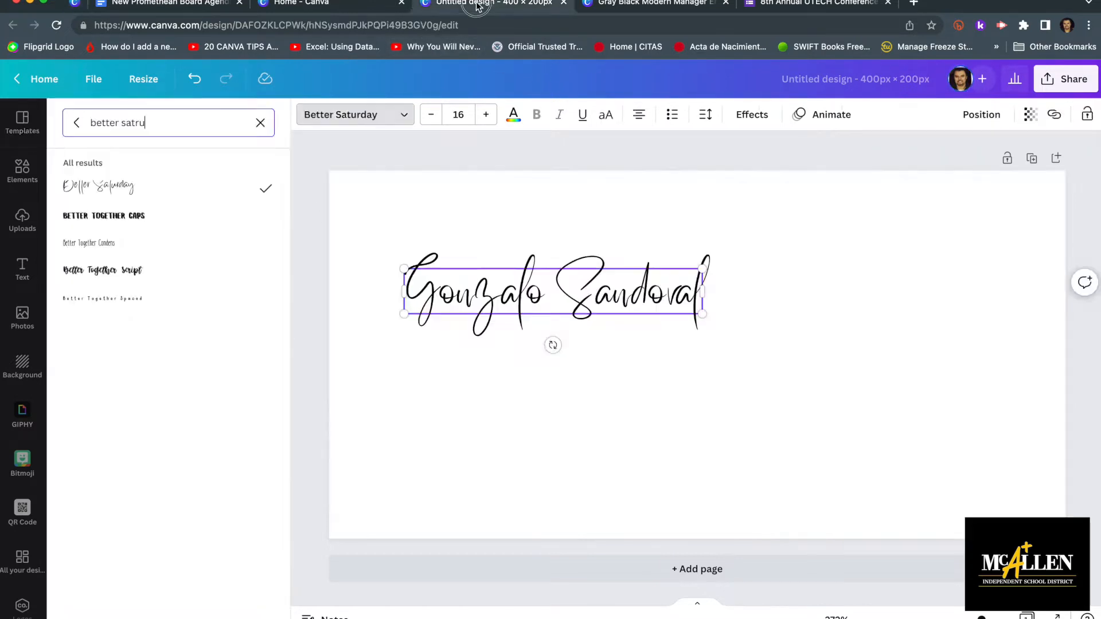
{"action": "left_click", "coordinate": [489, 404]}
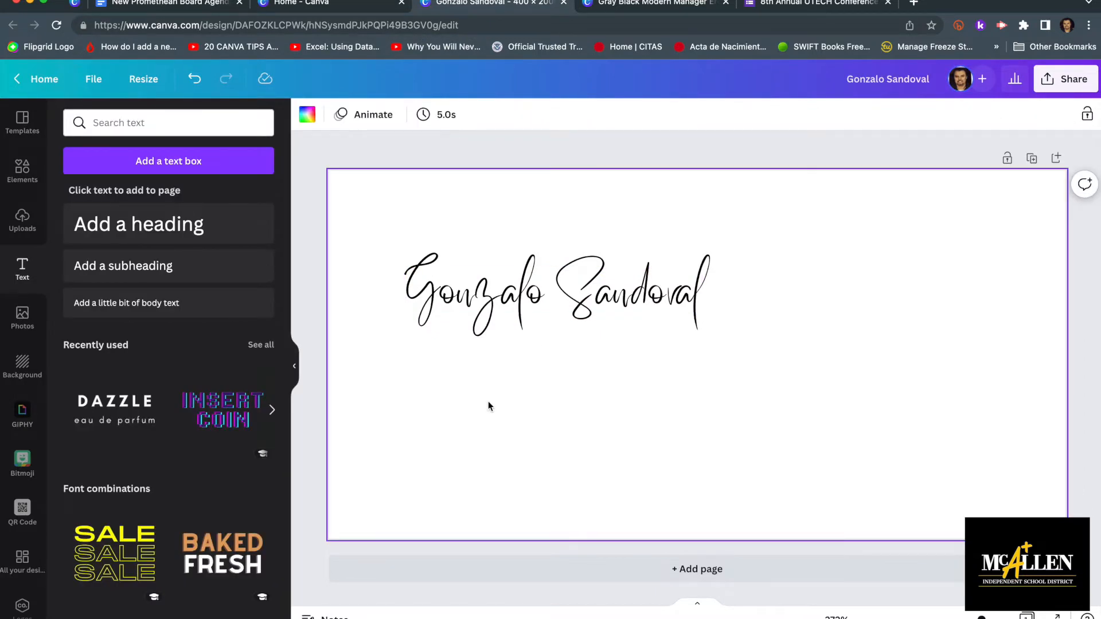
{"action": "key", "text": "super+v"}
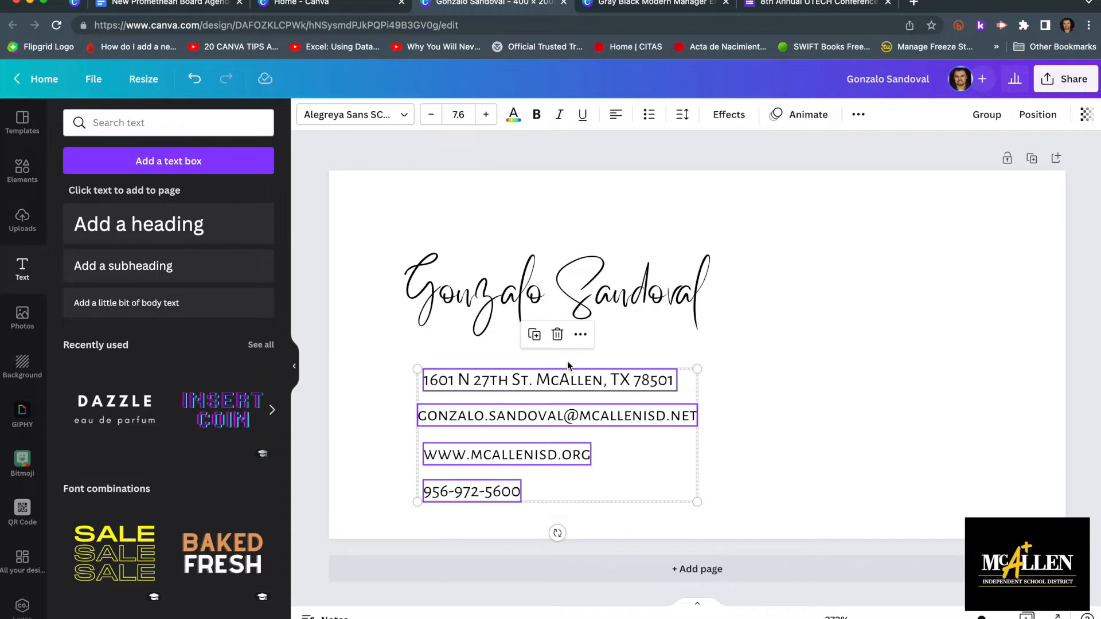
{"action": "left_click", "coordinate": [770, 399]}
{"action": "left_click", "coordinate": [634, 383]}
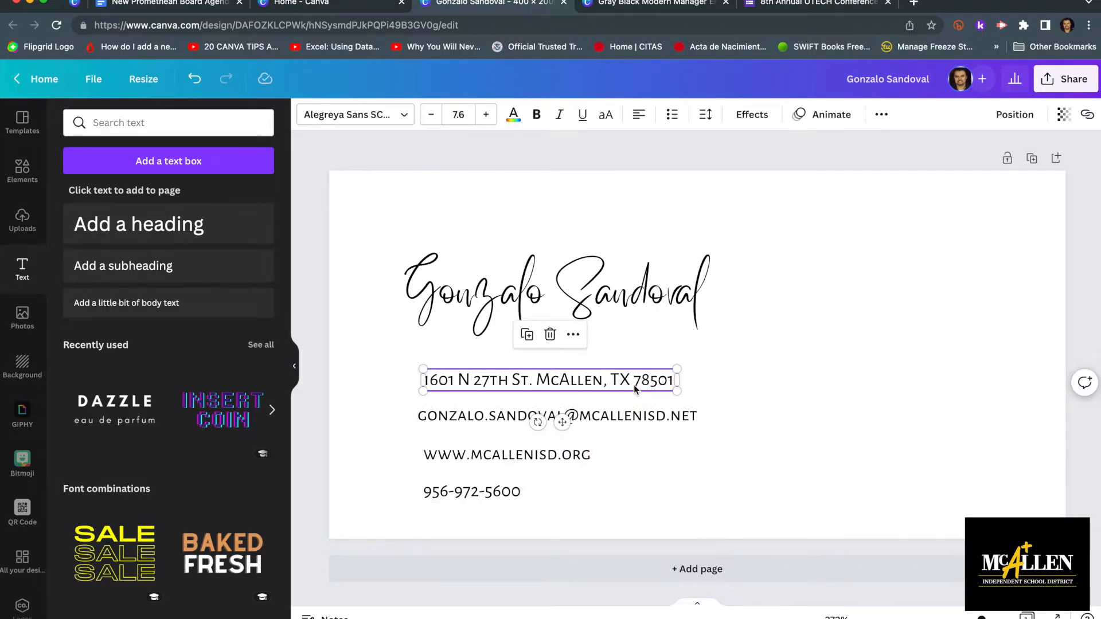
{"action": "left_click", "coordinate": [546, 457]}
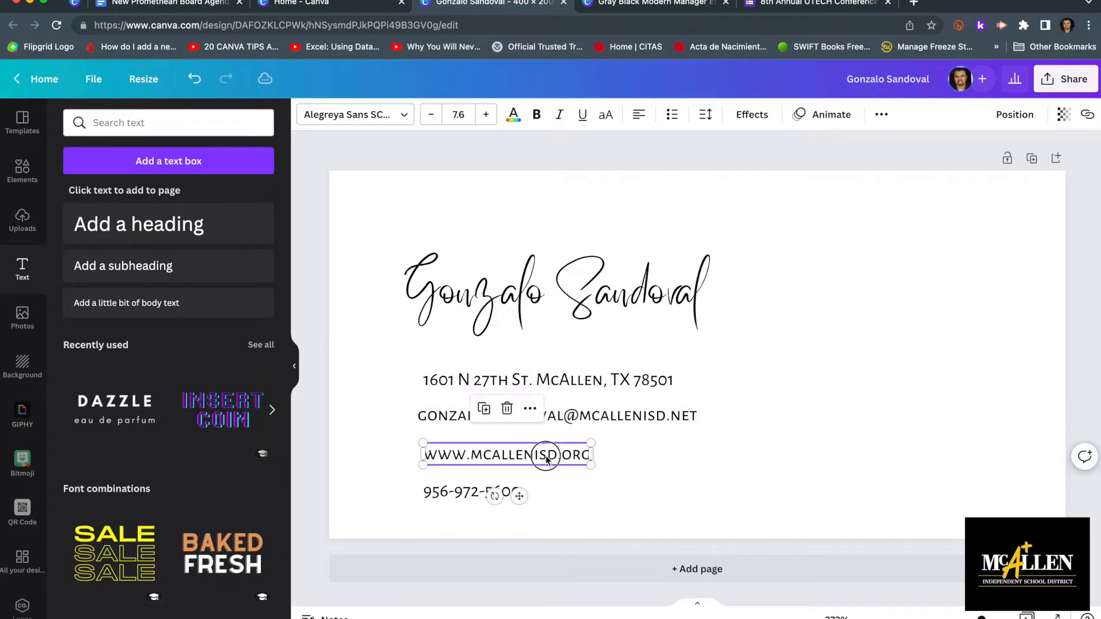
{"action": "left_click", "coordinate": [628, 485]}
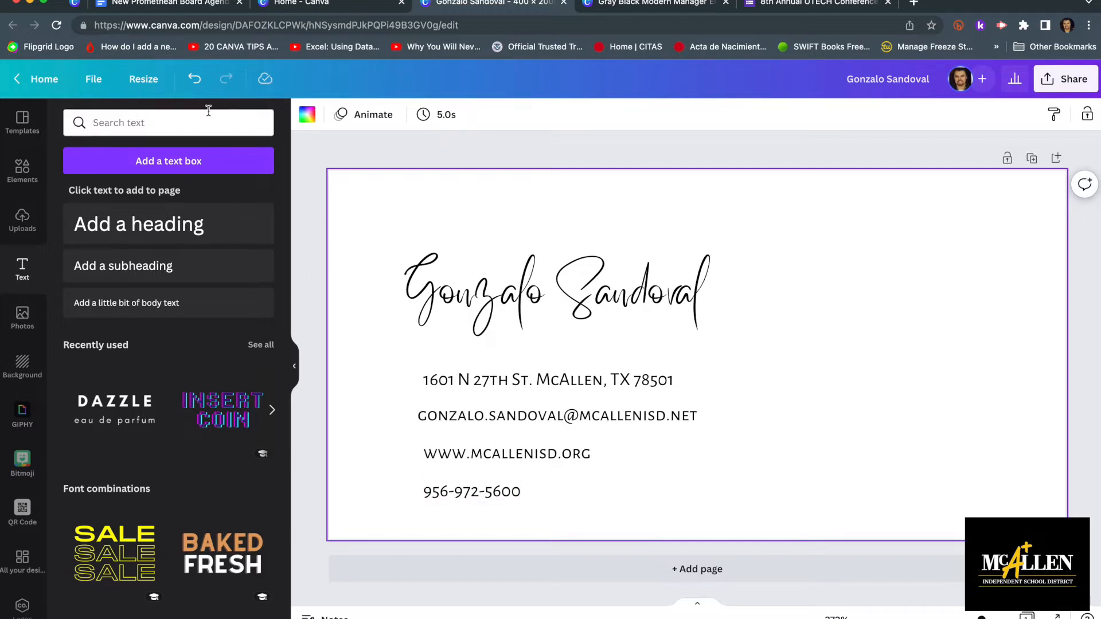
Check the contact icons in the finished McAllen signature and search the new design's graphic elements for "location".
{"action": "left_click", "coordinate": [75, 5]}
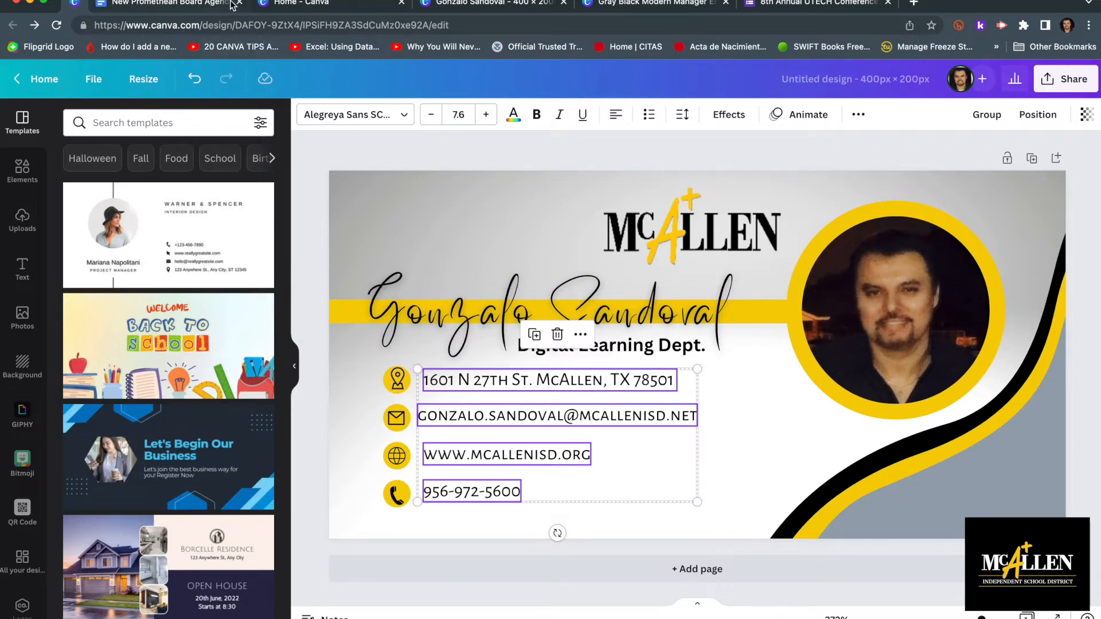
{"action": "left_click", "coordinate": [346, 10]}
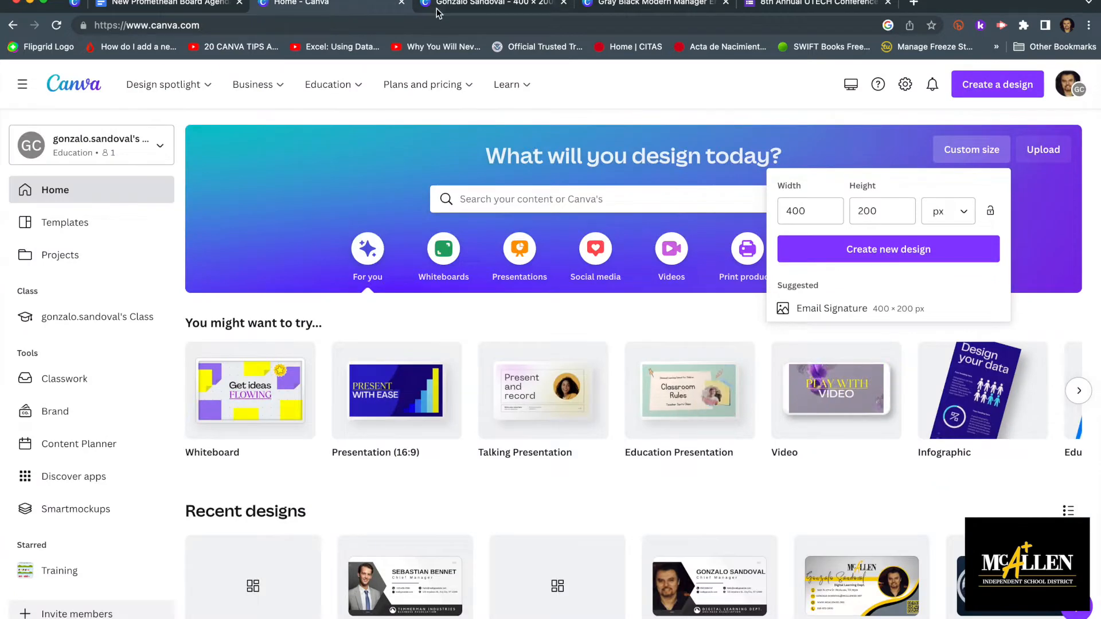
{"action": "left_click", "coordinate": [476, 5]}
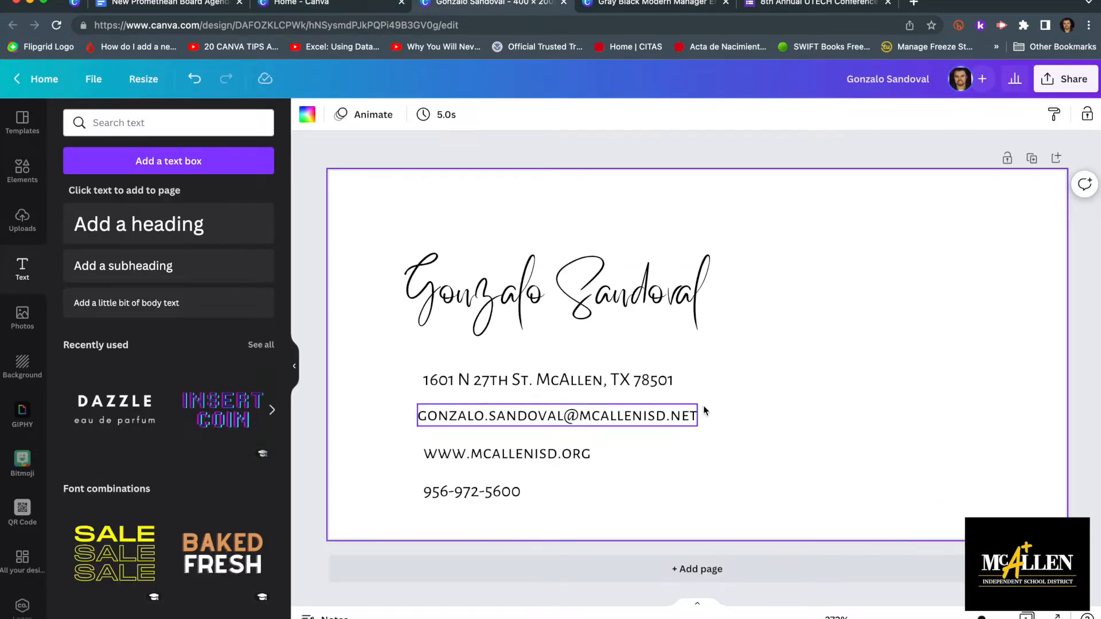
{"action": "left_click", "coordinate": [23, 171]}
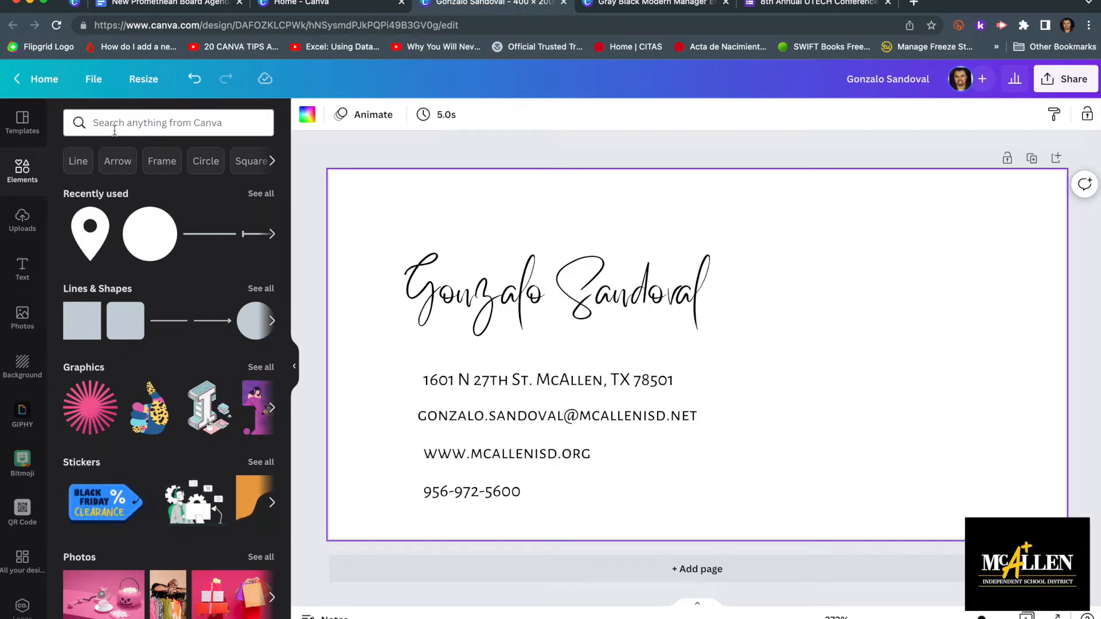
{"action": "left_click", "coordinate": [188, 131]}
{"action": "type", "text": "location"}
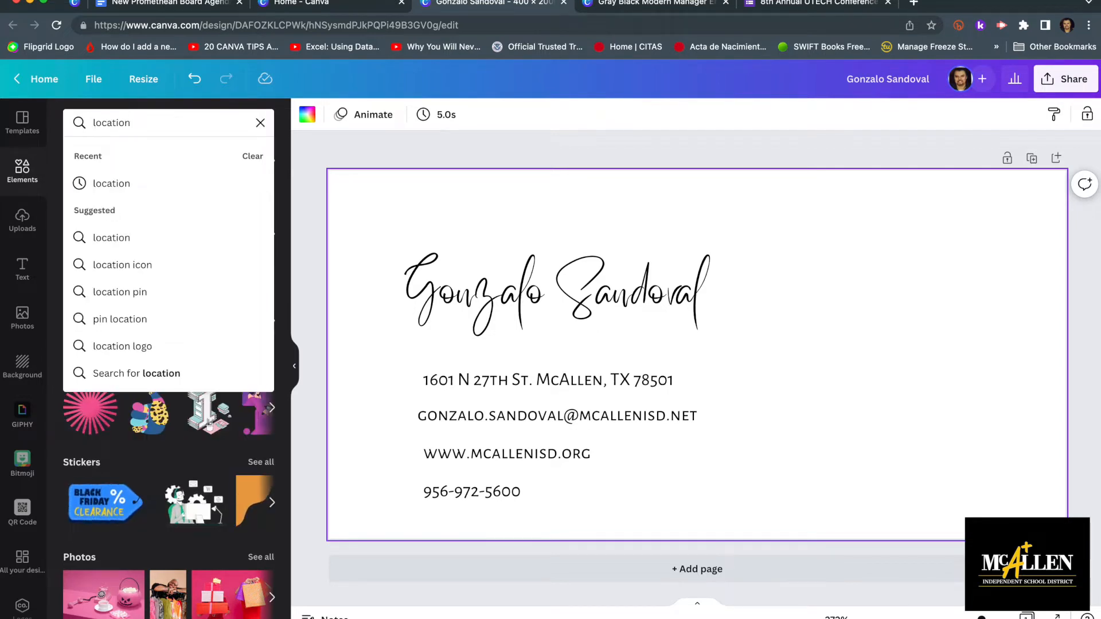
{"action": "key", "text": "Return"}
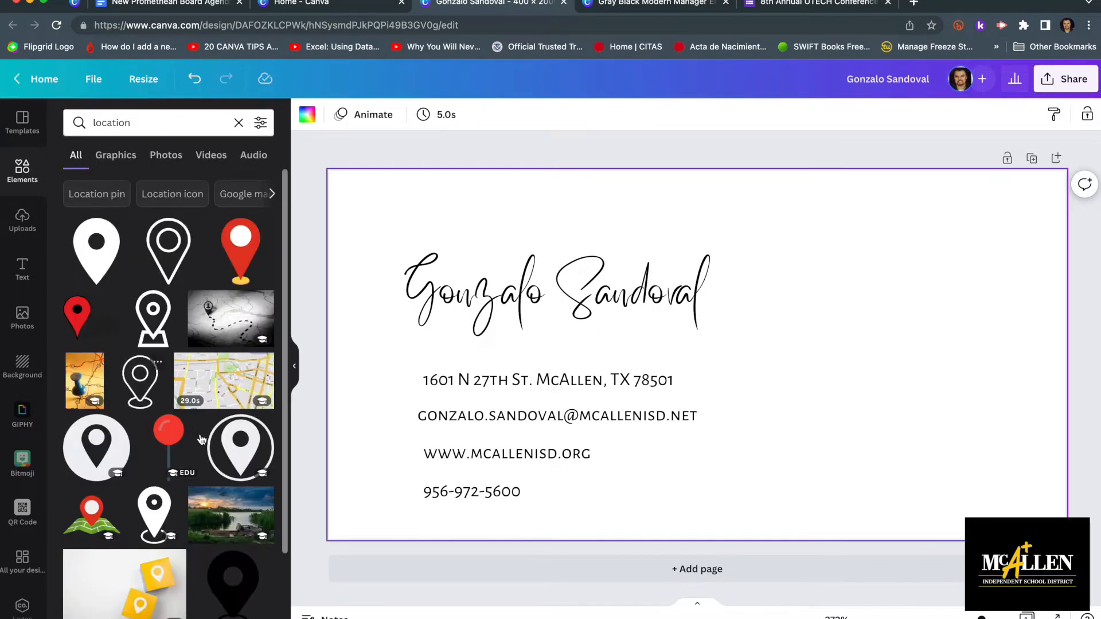
Try the outlined location pin beside the contact lines and delete it.
{"action": "left_click", "coordinate": [157, 254]}
{"action": "mouse_move", "coordinate": [157, 254]}
{"action": "left_mouse_down"}
{"action": "mouse_move", "coordinate": [317, 275]}
{"action": "mouse_move", "coordinate": [592, 346]}
{"action": "mouse_move", "coordinate": [263, 288]}
{"action": "mouse_move", "coordinate": [166, 253]}
{"action": "left_mouse_up"}
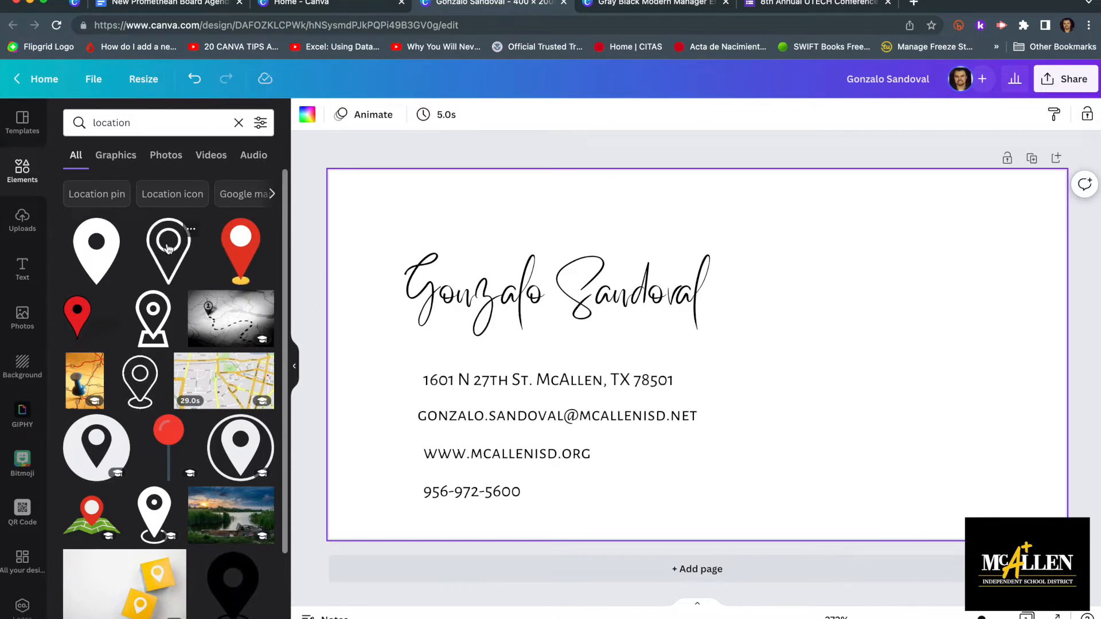
{"action": "left_click", "coordinate": [166, 252]}
{"action": "left_click_drag", "start_coordinate": [676, 351], "coordinate": [784, 343]}
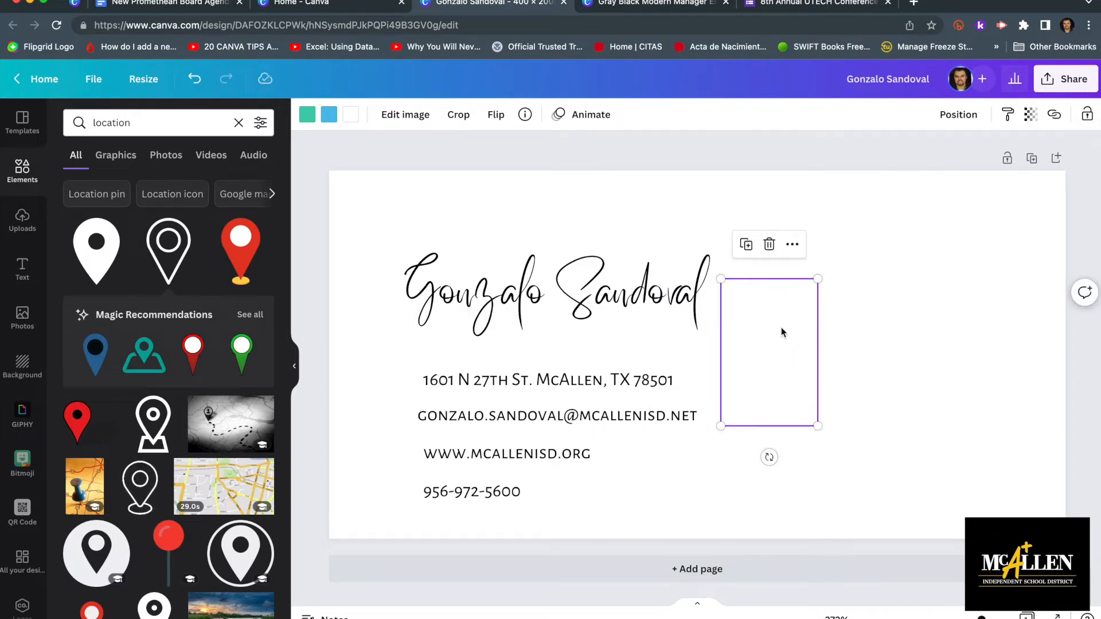
{"action": "key", "text": "Delete"}
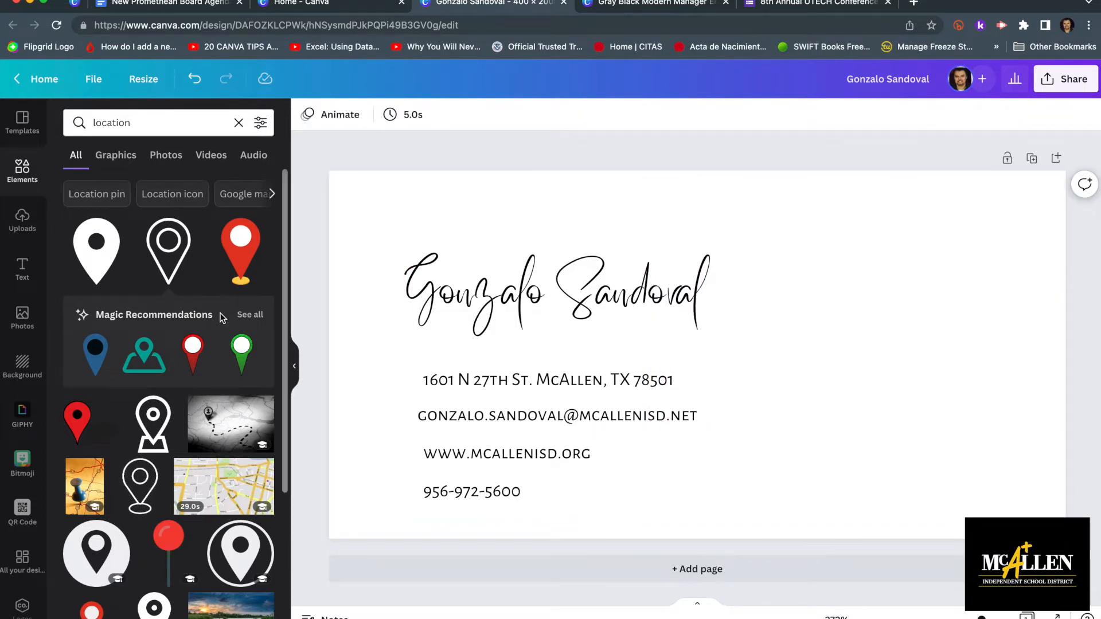
Add the solid black location pin beside the contact lines and compare it with the icons in the finished McAllen signature.
{"action": "left_click", "coordinate": [99, 256]}
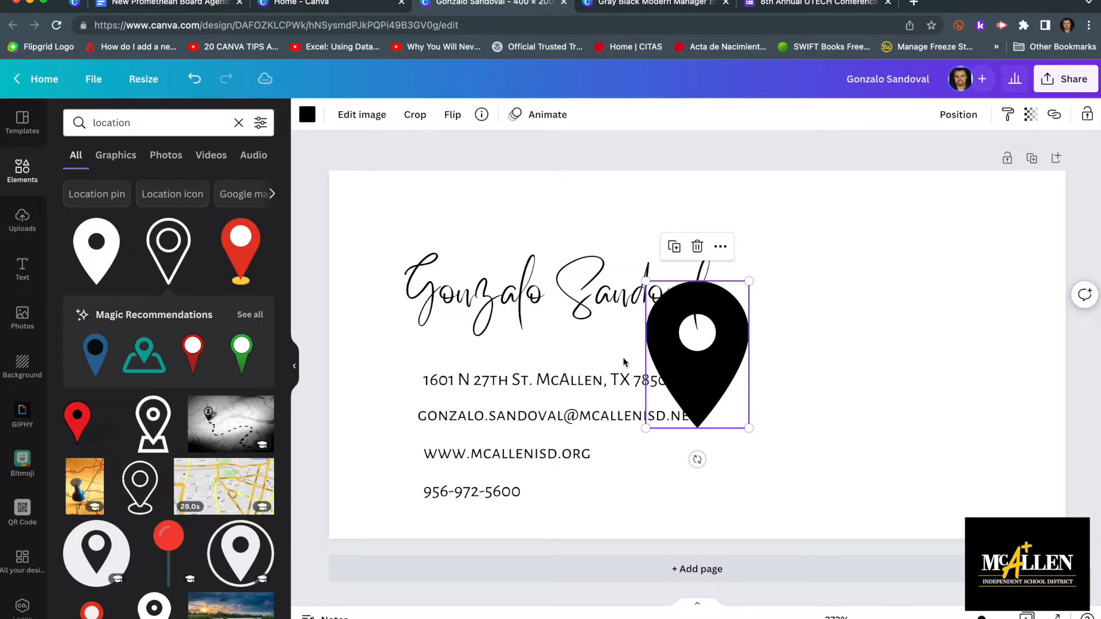
{"action": "left_click_drag", "start_coordinate": [695, 370], "coordinate": [832, 372]}
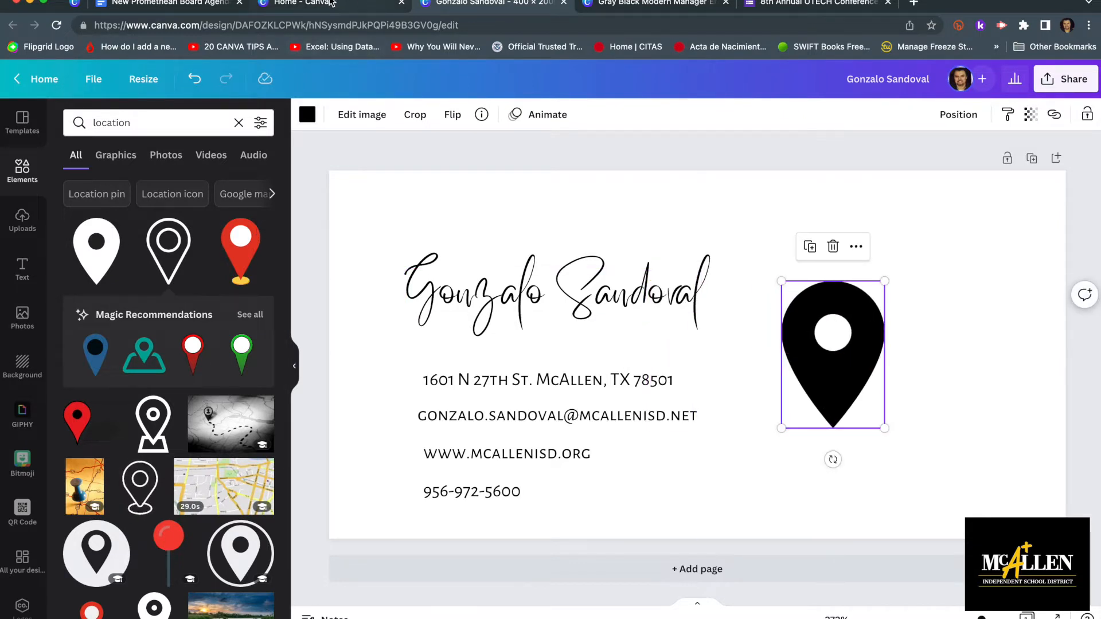
{"action": "left_click", "coordinate": [74, 5]}
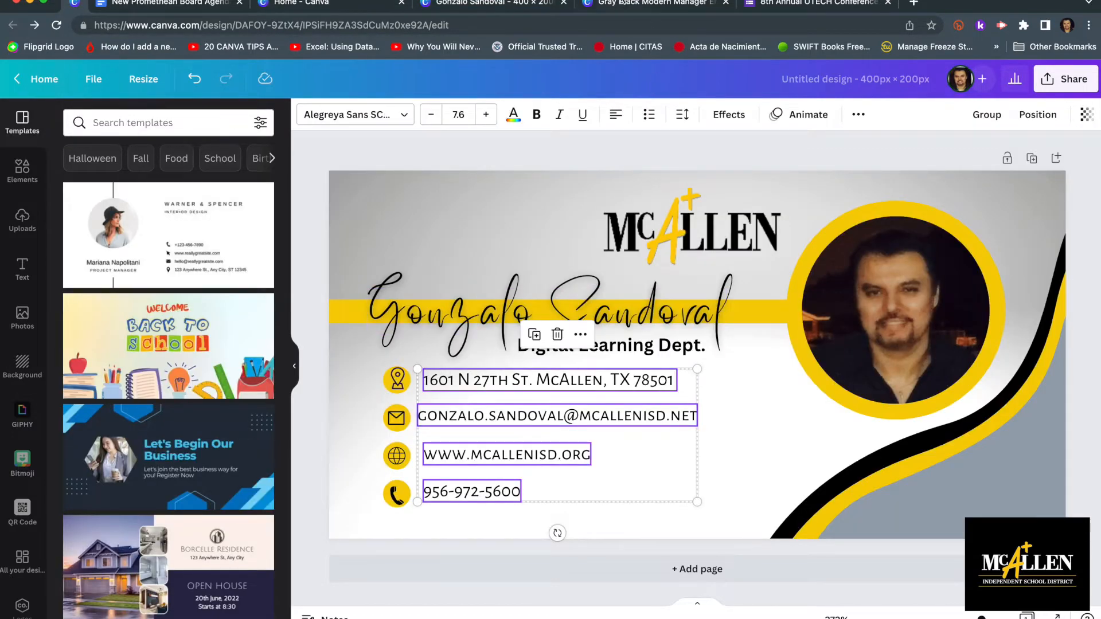
{"action": "left_click", "coordinate": [496, 5]}
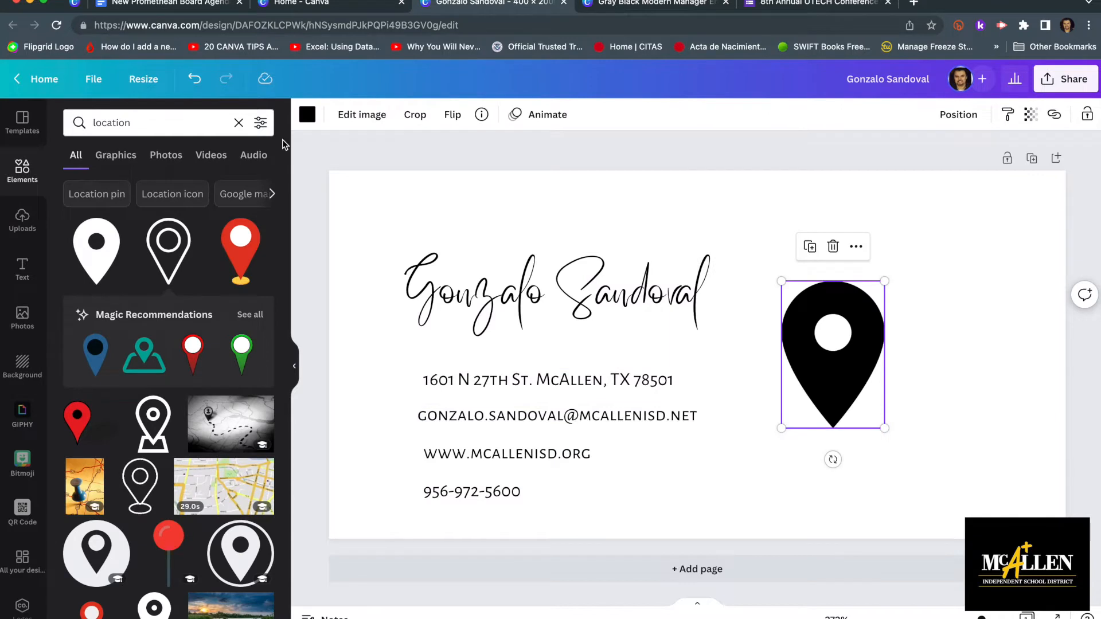
Search the elements for "circle", add a solid circle and place it just below the location pin.
{"action": "left_click", "coordinate": [132, 125]}
{"action": "double_click", "coordinate": [131, 125]}
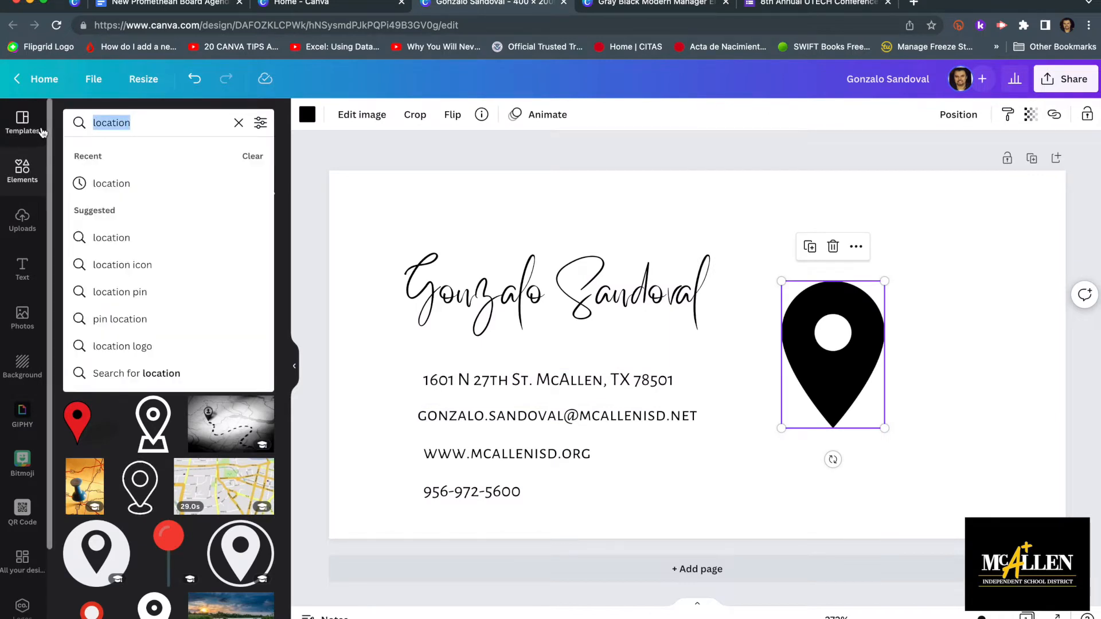
{"action": "type", "text": "circle"}
{"action": "key", "text": "Return"}
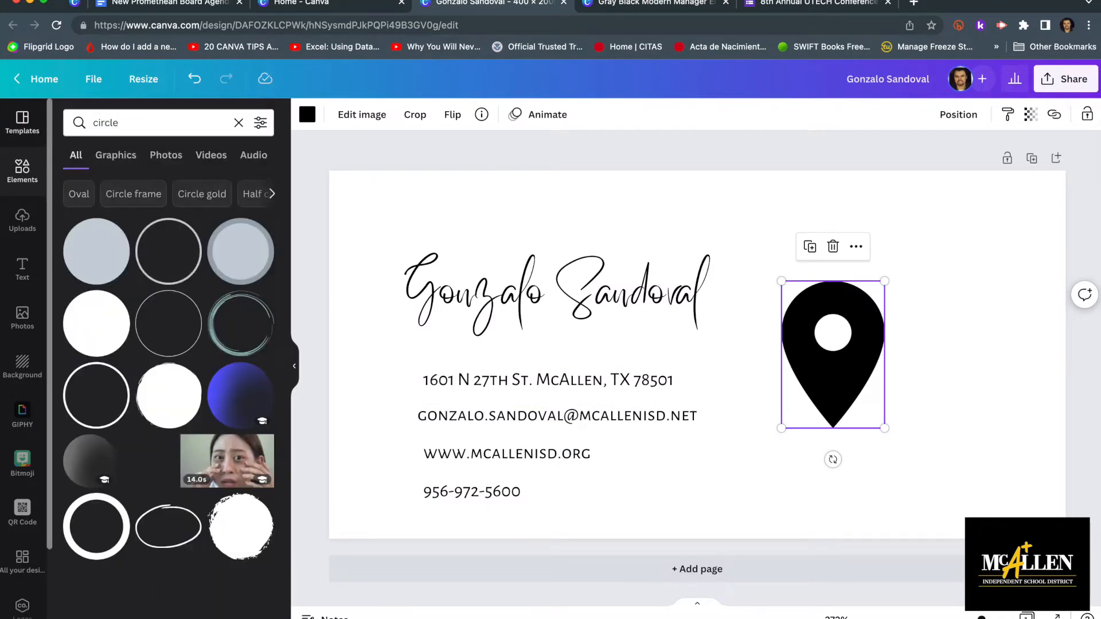
{"action": "left_click", "coordinate": [97, 269]}
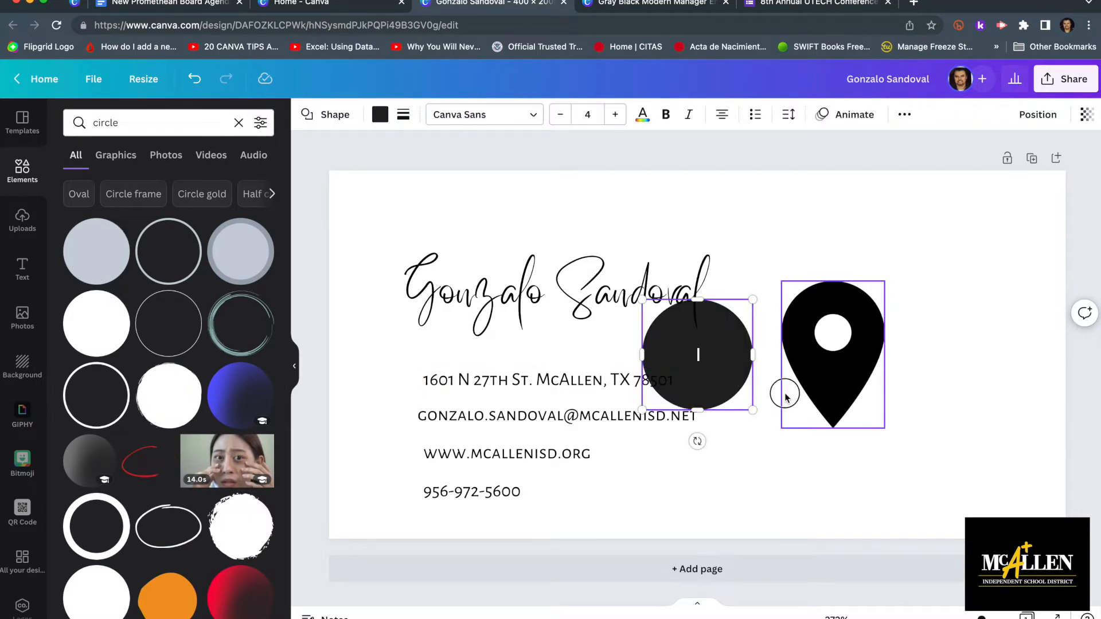
{"action": "left_click", "coordinate": [756, 312]}
{"action": "left_click", "coordinate": [731, 329]}
{"action": "left_click_drag", "start_coordinate": [731, 328], "coordinate": [810, 434]}
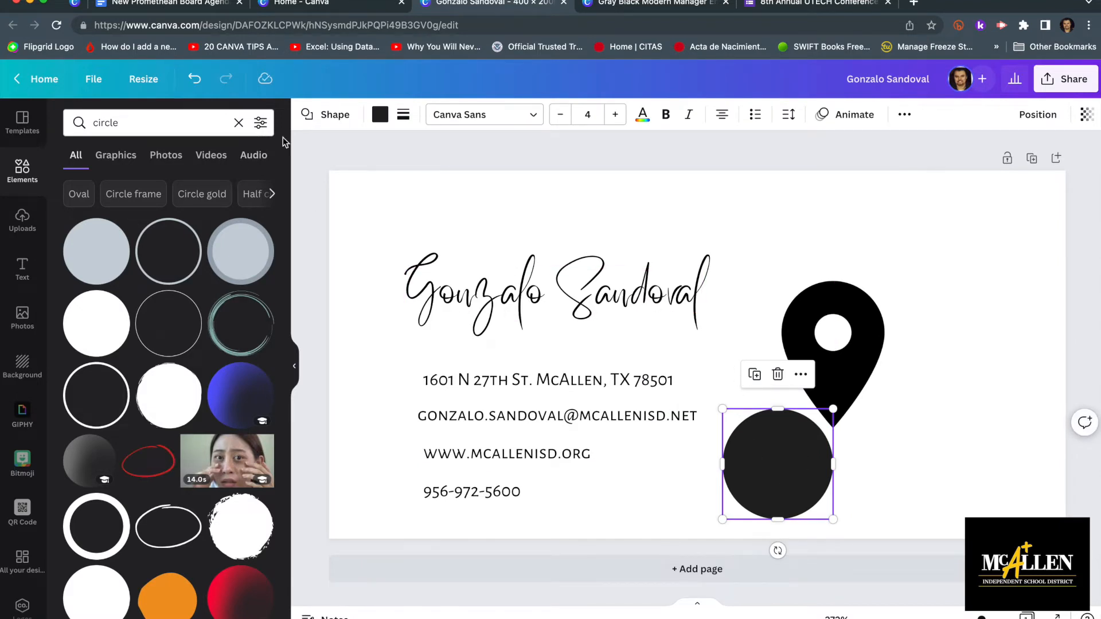
Fill the circle with the default yellow and move it up so it overlaps the location pin.
{"action": "left_click", "coordinate": [380, 115]}
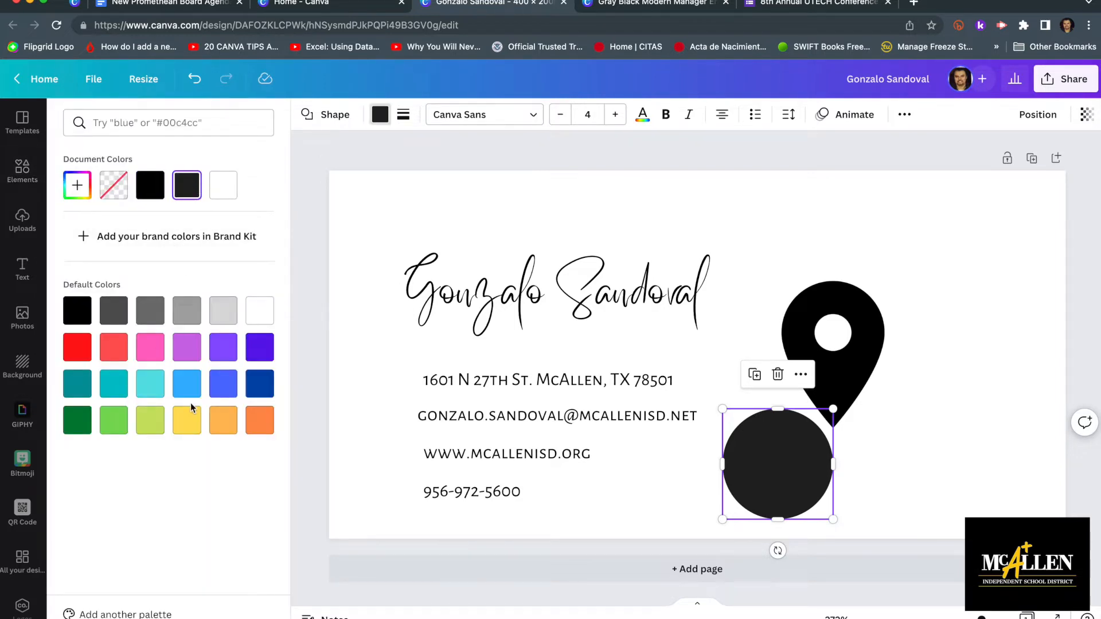
{"action": "left_click", "coordinate": [192, 427]}
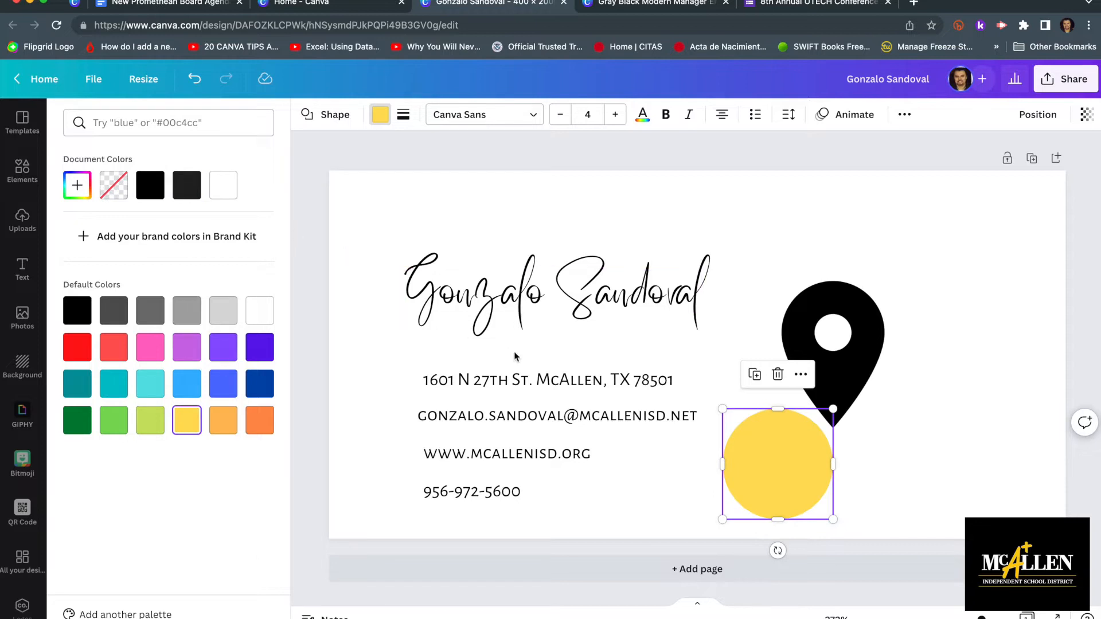
{"action": "left_click", "coordinate": [883, 444]}
{"action": "left_click_drag", "start_coordinate": [792, 459], "coordinate": [823, 390]}
{"action": "left_click", "coordinate": [923, 406]}
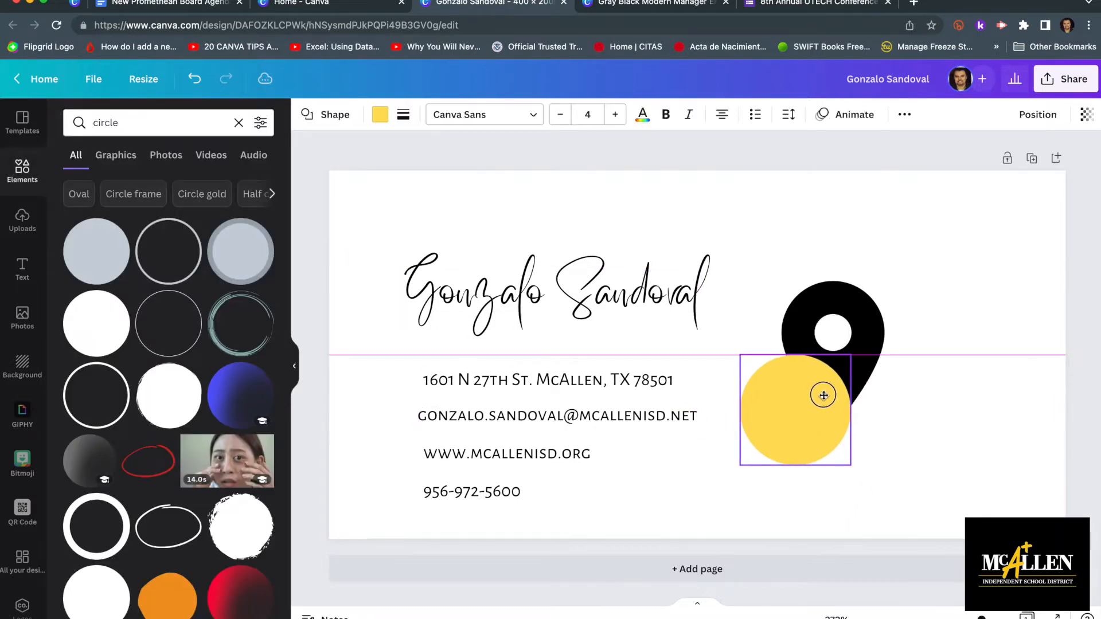
Move the location pin down beside the yellow circle and bring it forward in front of the circle.
{"action": "left_click_drag", "start_coordinate": [869, 322], "coordinate": [884, 374]}
{"action": "left_click", "coordinate": [780, 398]}
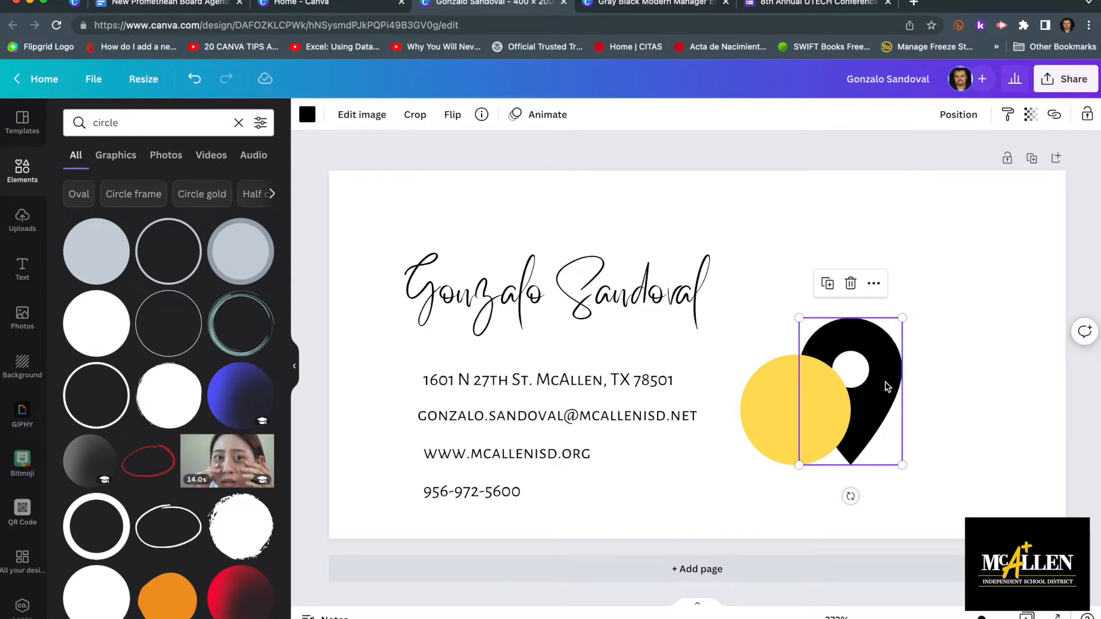
{"action": "left_click", "coordinate": [780, 403]}
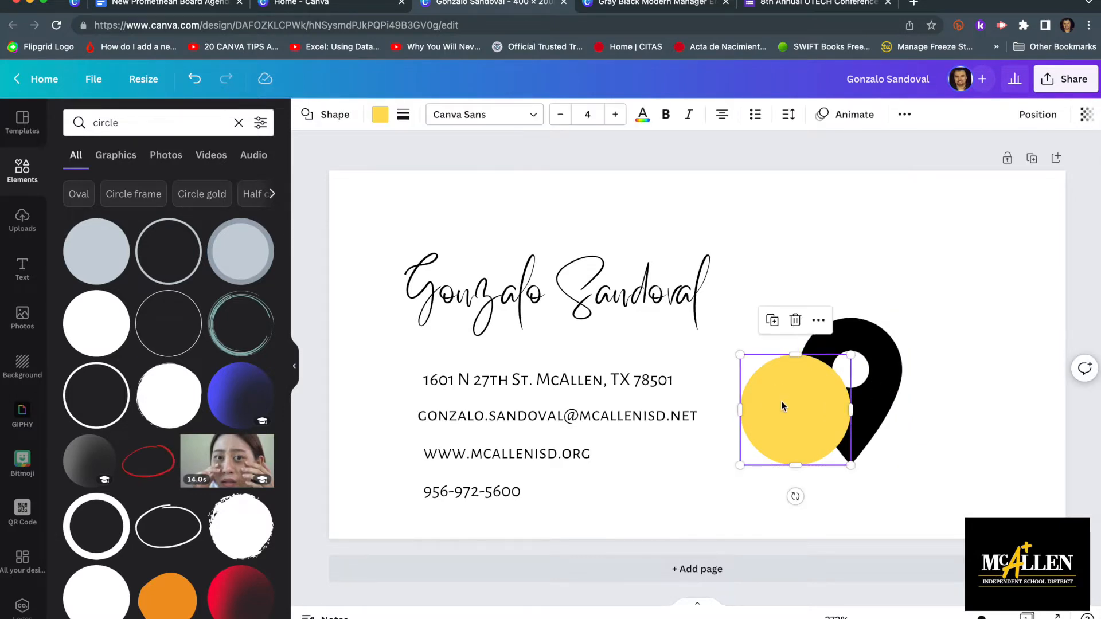
{"action": "left_click", "coordinate": [878, 364]}
{"action": "left_click", "coordinate": [883, 363]}
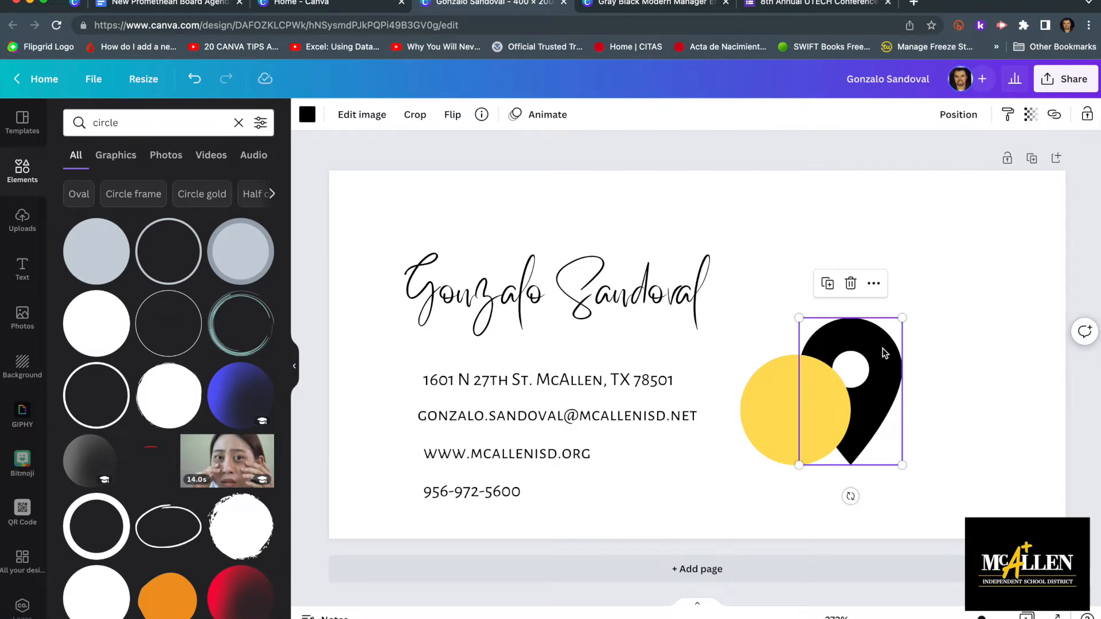
{"action": "right_click", "coordinate": [884, 354]}
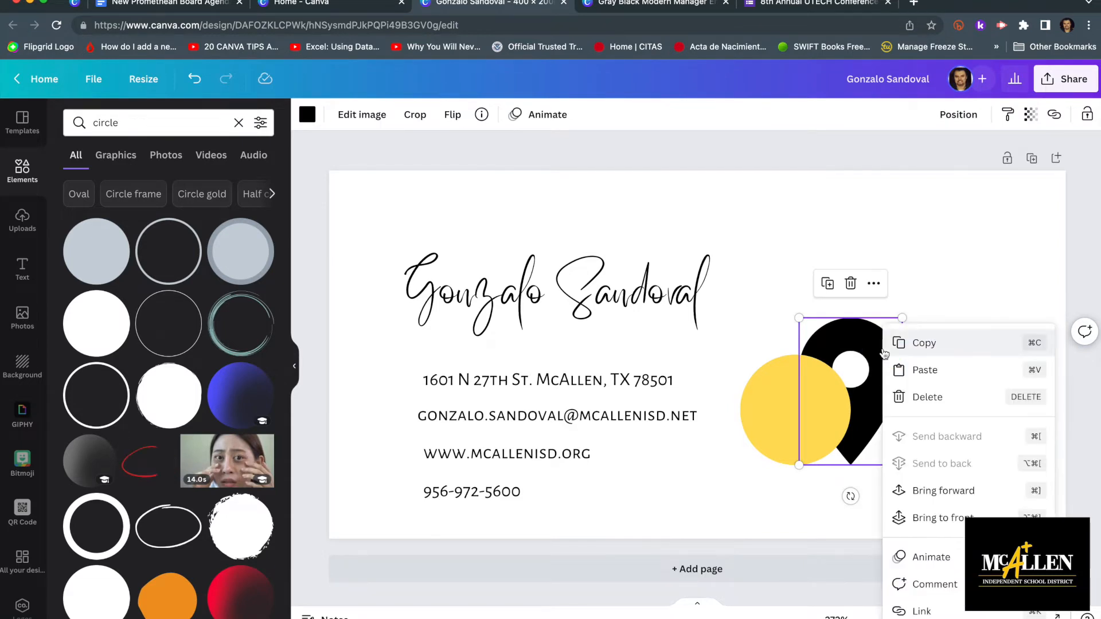
{"action": "left_click", "coordinate": [933, 489]}
Shrink the pin, centre it on the yellow circle and scale both down together to a small contact icon.
{"action": "left_click_drag", "start_coordinate": [884, 363], "coordinate": [841, 377]}
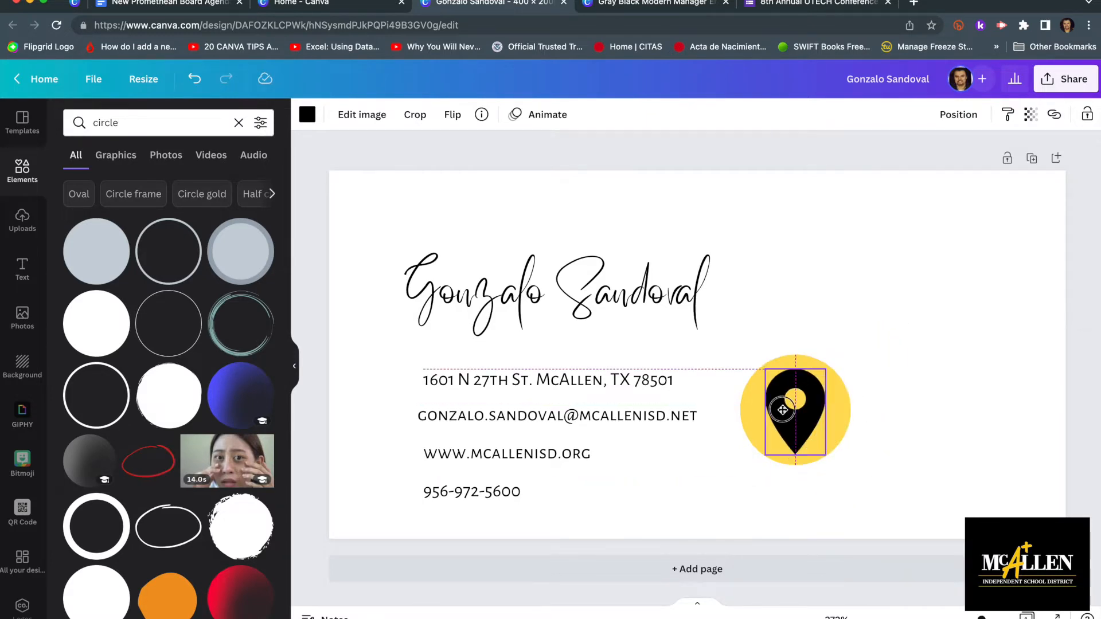
{"action": "left_click_drag", "start_coordinate": [782, 410], "coordinate": [818, 414]}
{"action": "left_click", "coordinate": [909, 334]}
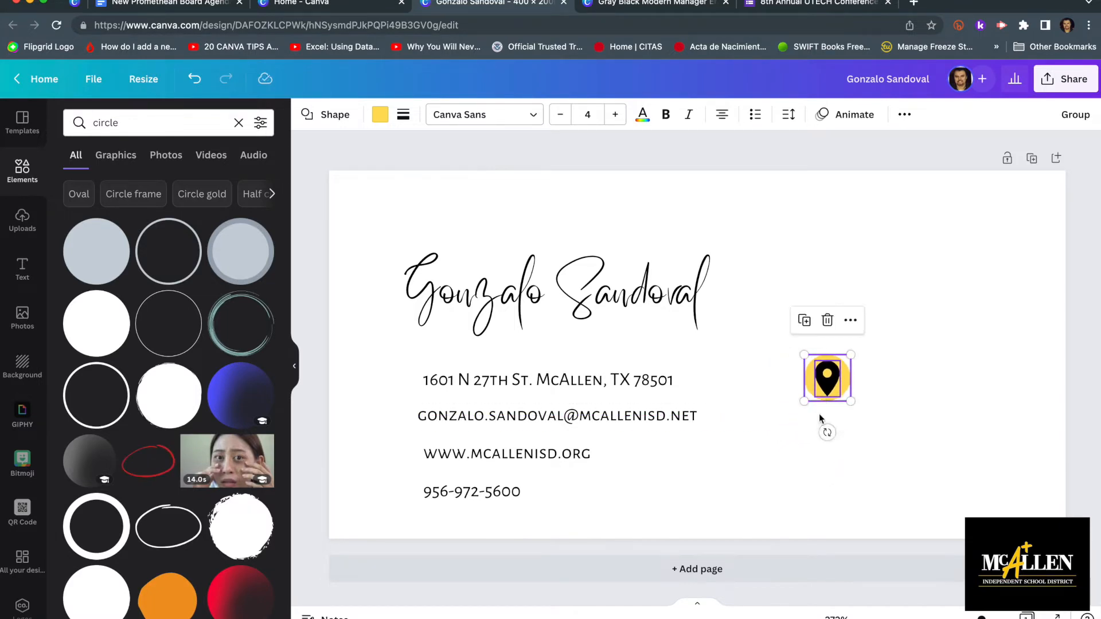
Try stretching the yellow circle behind the pin sideways and undo the change.
{"action": "left_click", "coordinate": [765, 381]}
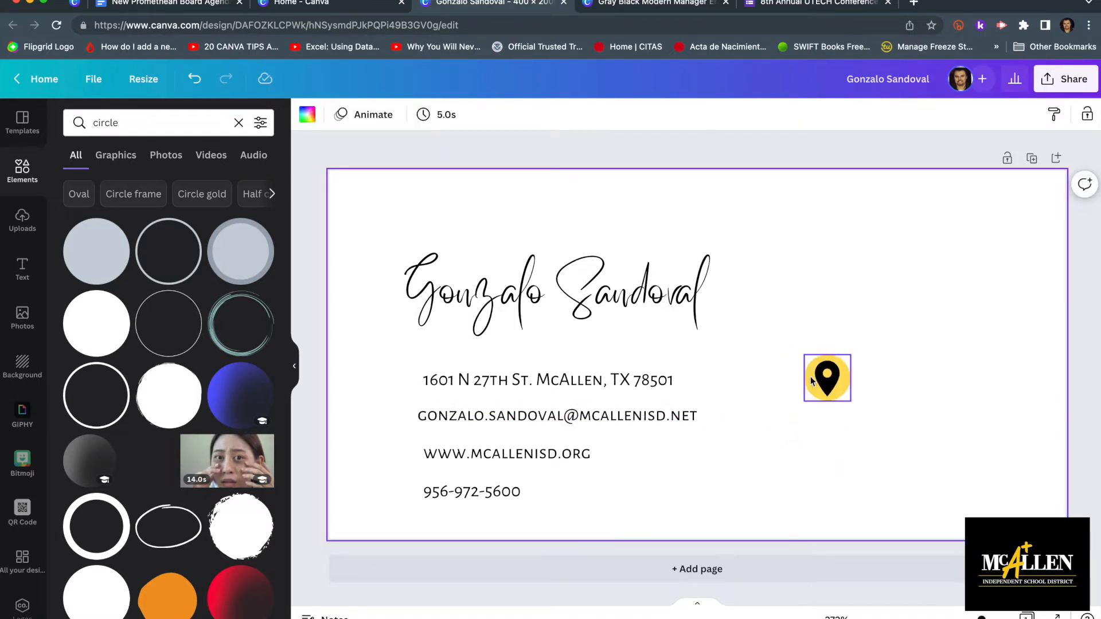
{"action": "left_click", "coordinate": [808, 380]}
{"action": "left_click", "coordinate": [772, 381]}
{"action": "left_click", "coordinate": [811, 381]}
{"action": "left_click_drag", "start_coordinate": [805, 379], "coordinate": [757, 378]}
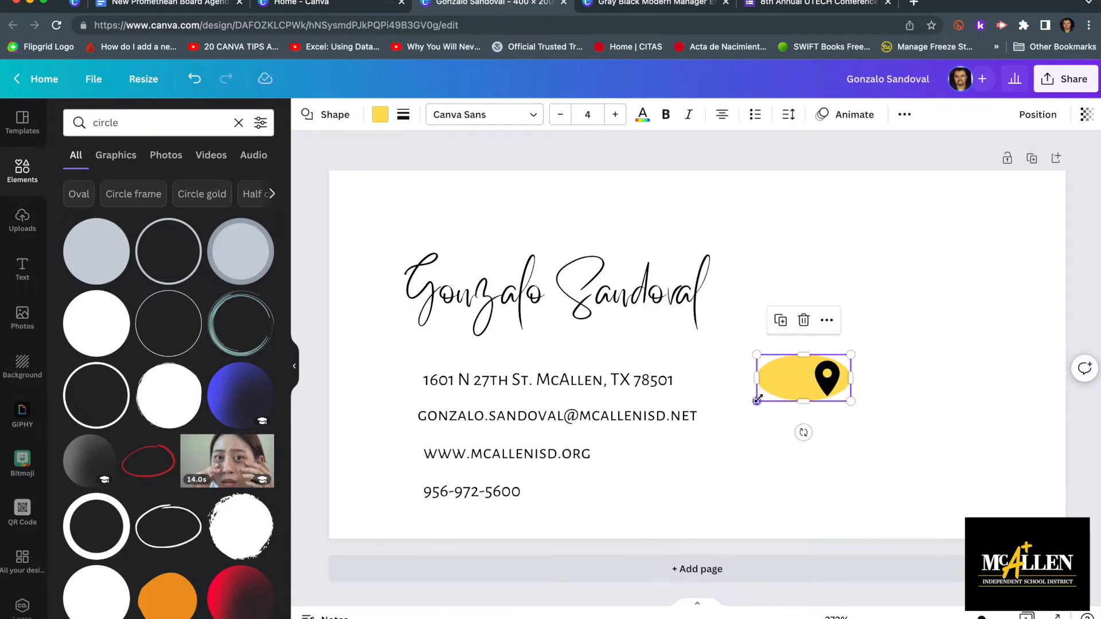
{"action": "key", "text": "ctrl+z"}
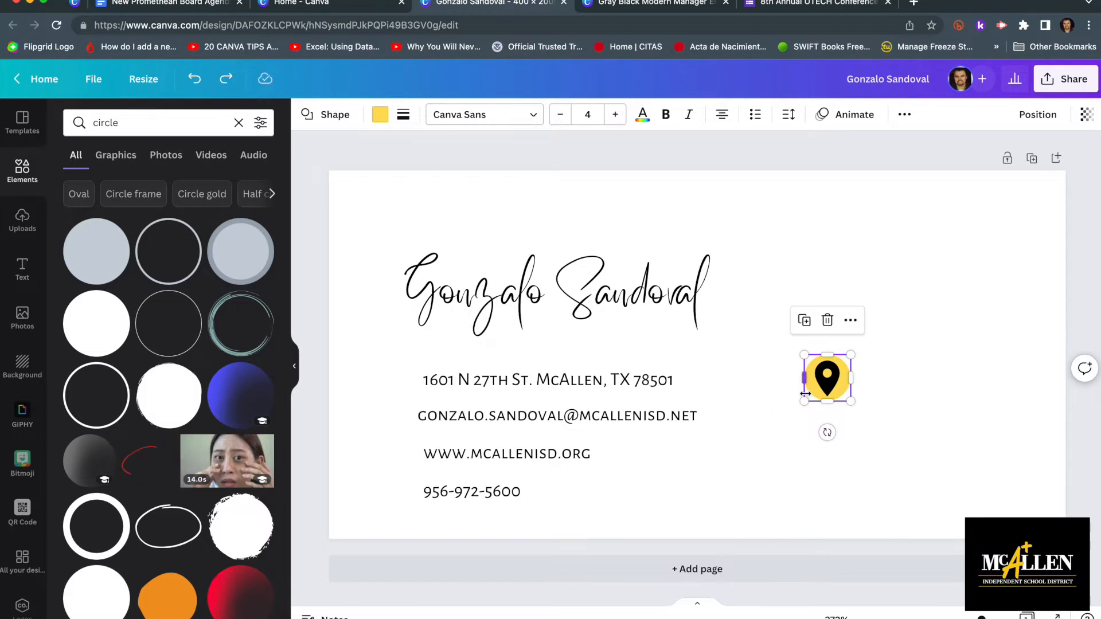
Paste three copies of the small yellow circle and place one of them below the location icon.
{"action": "left_click", "coordinate": [783, 423]}
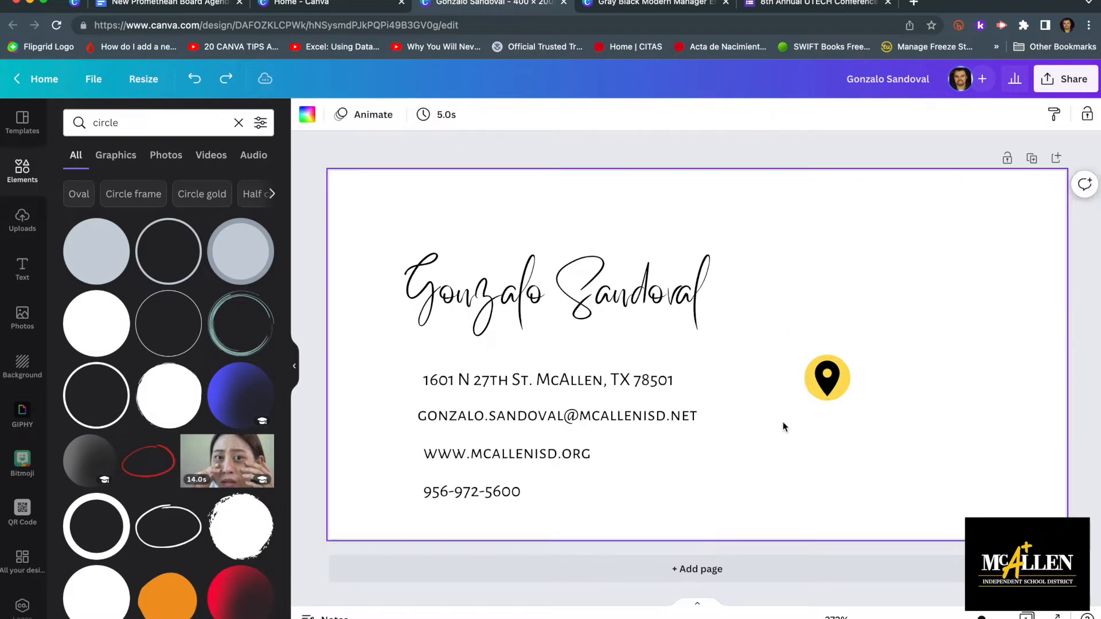
{"action": "key", "text": "super+v"}
{"action": "key", "text": "super+v"}
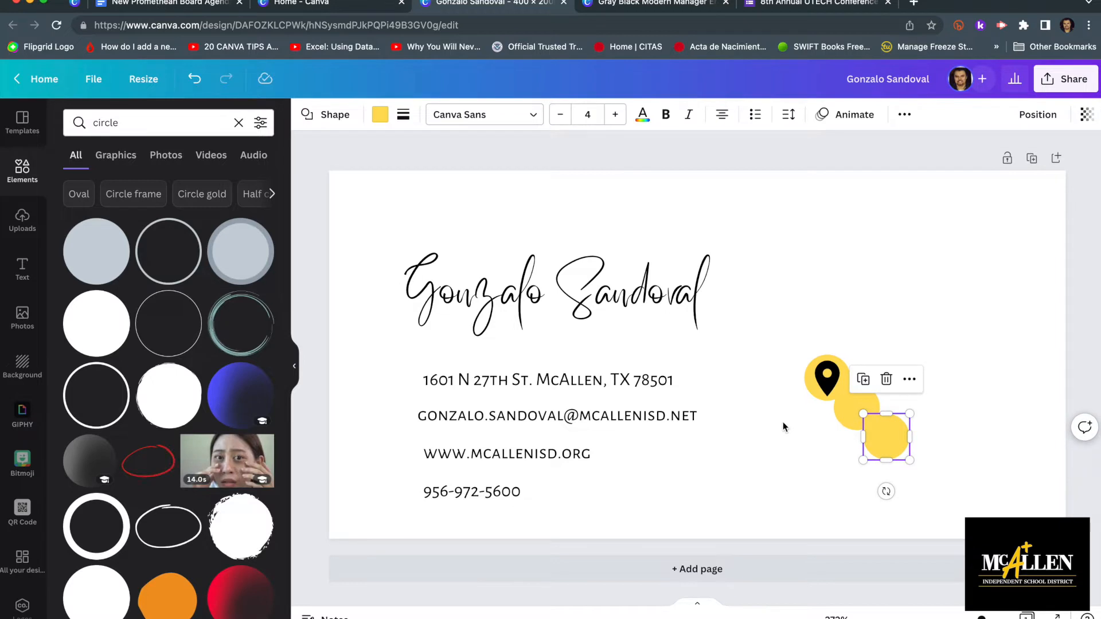
{"action": "key", "text": "super+v"}
{"action": "left_click_drag", "start_coordinate": [858, 409], "coordinate": [806, 446]}
Search the graphic elements for "email" to find an icon for the empty yellow circle.
{"action": "left_click", "coordinate": [70, 126]}
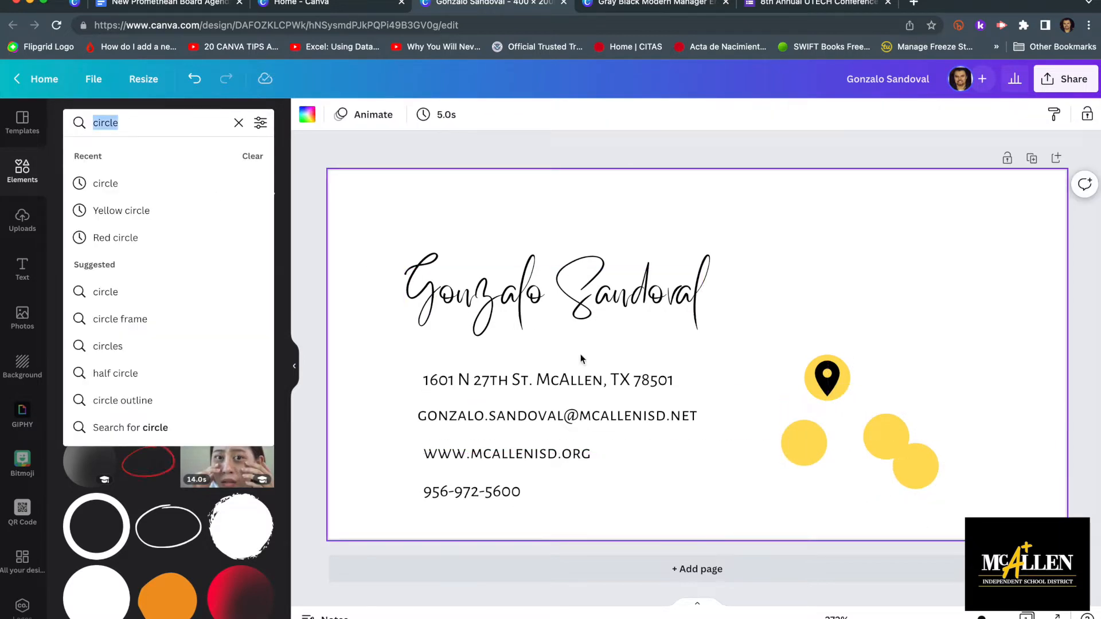
{"action": "left_click", "coordinate": [766, 436]}
{"action": "left_click", "coordinate": [807, 436]}
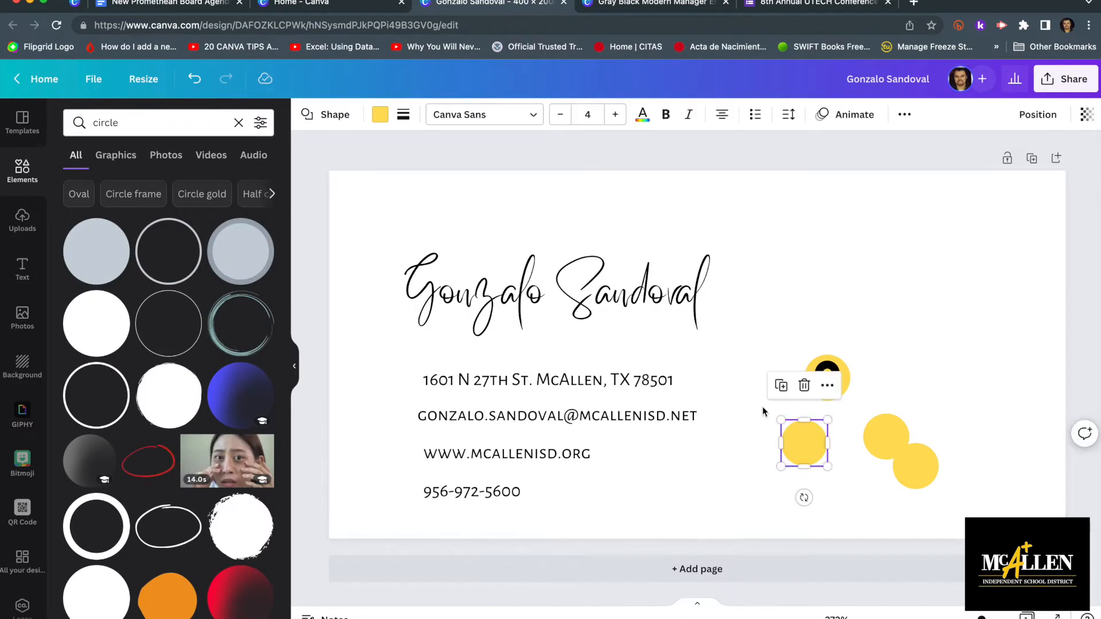
{"action": "left_click", "coordinate": [77, 122]}
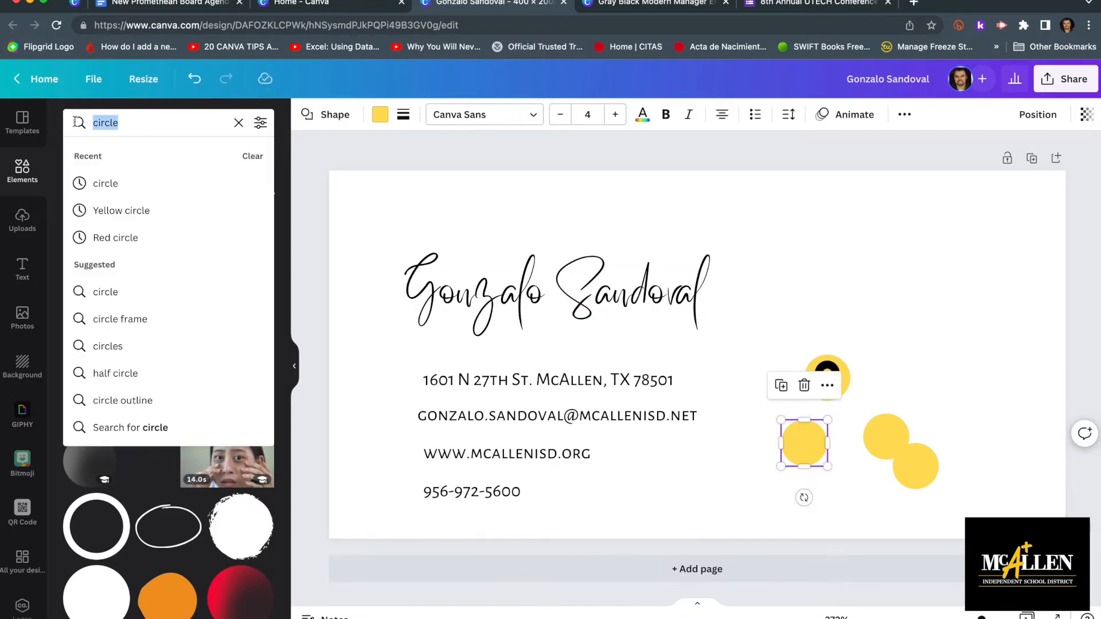
{"action": "type", "text": "email"}
{"action": "key", "text": "Return"}
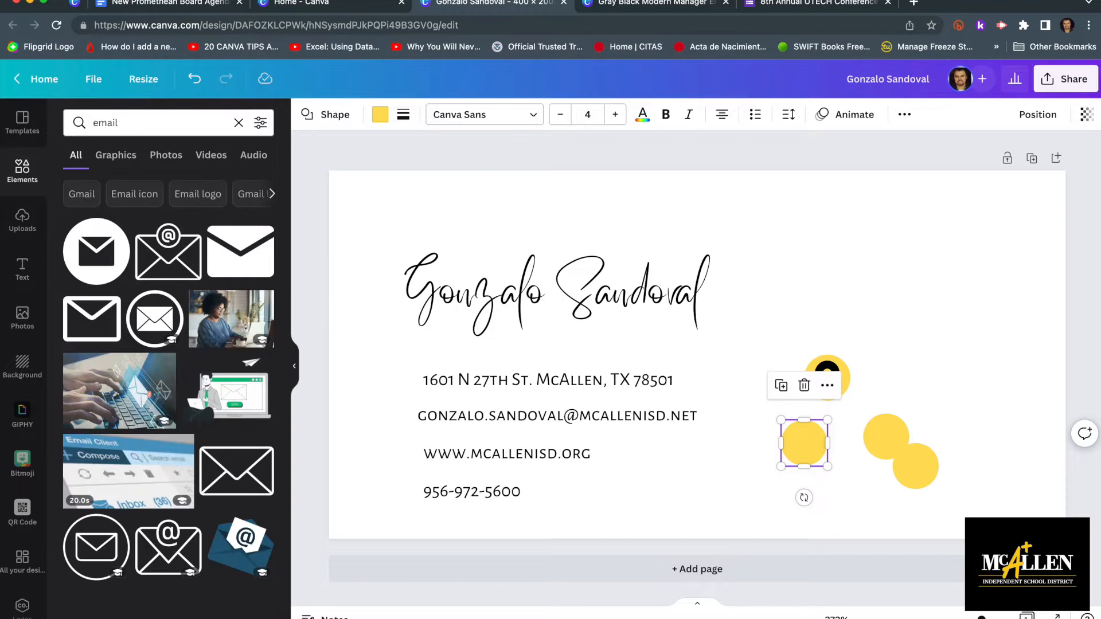
Insert the black outlined envelope icon, shrink it and centre it on the yellow circle below the location icon.
{"action": "left_click", "coordinate": [85, 323]}
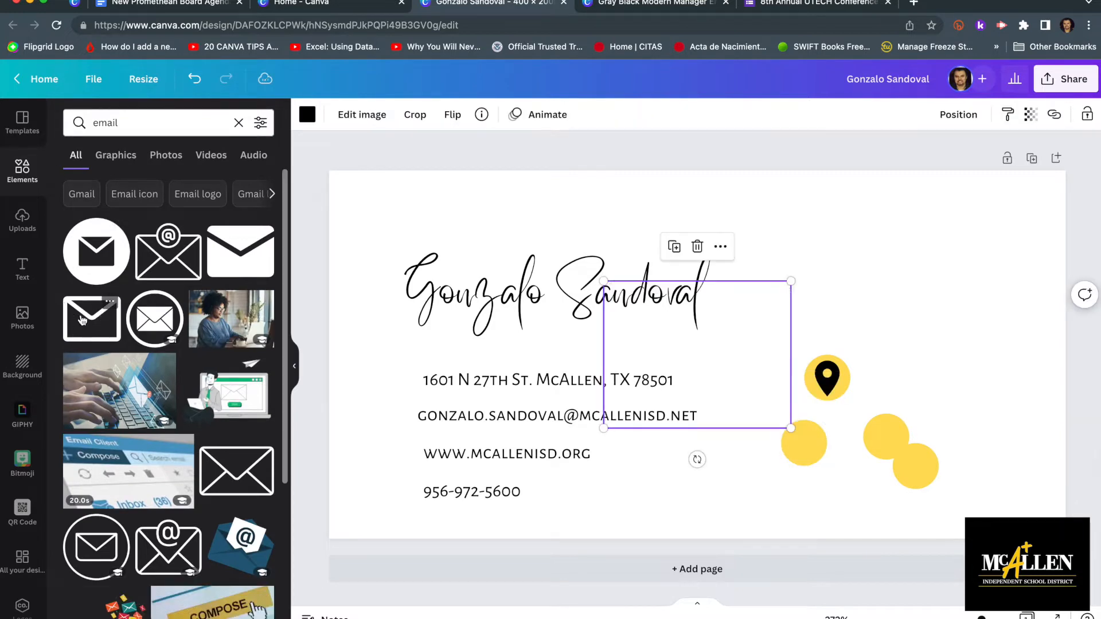
{"action": "left_click_drag", "start_coordinate": [791, 281], "coordinate": [672, 376]}
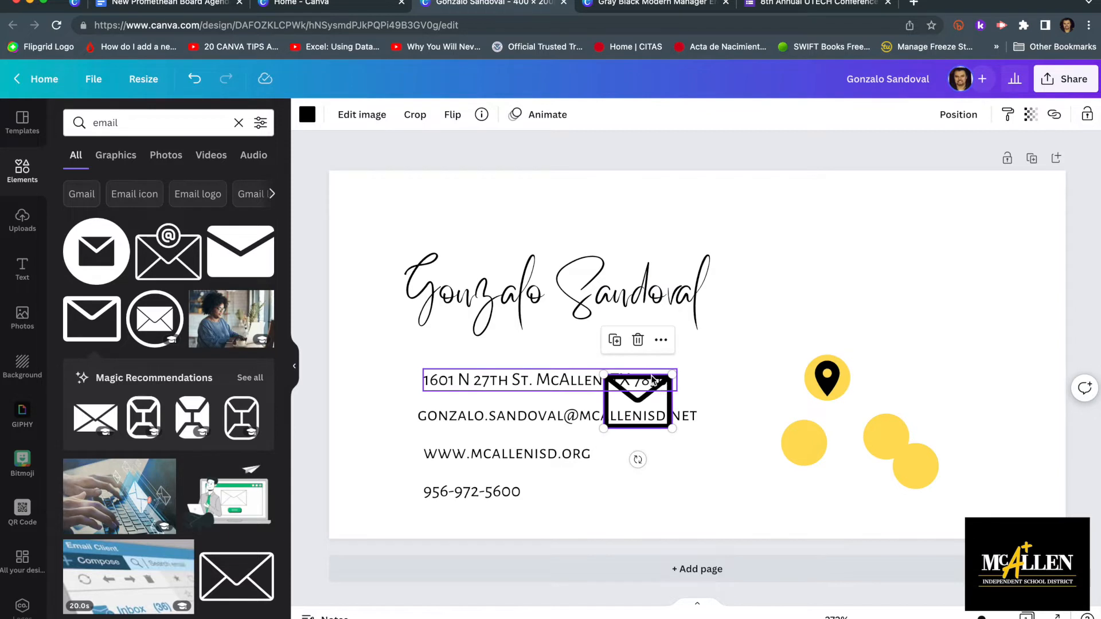
{"action": "left_click_drag", "start_coordinate": [667, 427], "coordinate": [811, 458]}
{"action": "left_click_drag", "start_coordinate": [809, 411], "coordinate": [803, 440]}
Shift the next empty yellow circle slightly and search the elements for "website".
{"action": "left_click", "coordinate": [889, 401]}
{"action": "left_click_drag", "start_coordinate": [880, 434], "coordinate": [868, 424]}
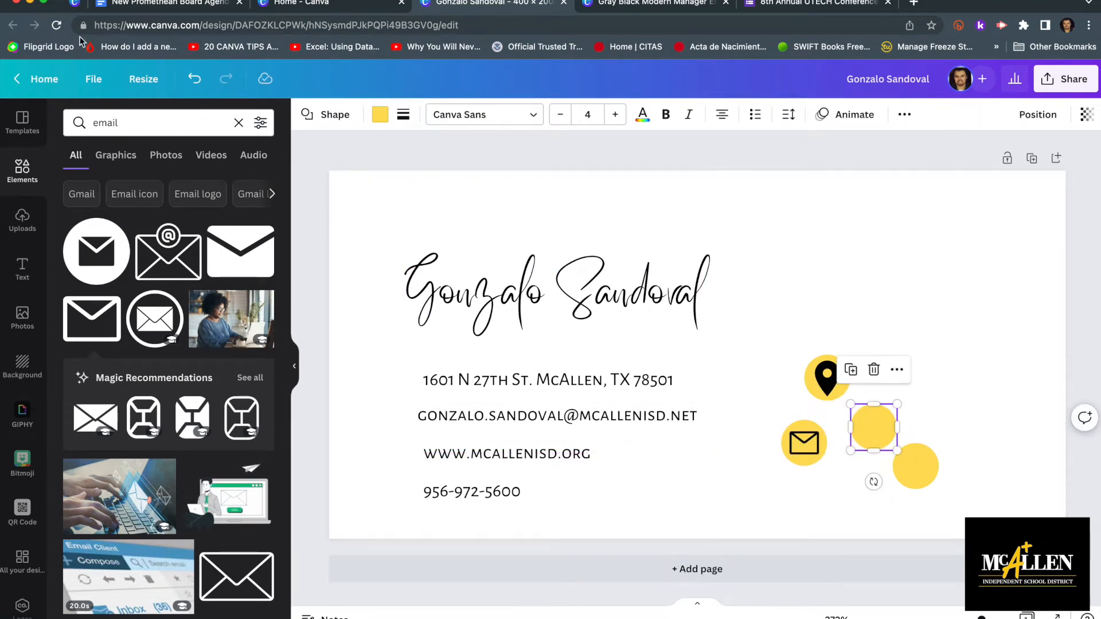
{"action": "left_click", "coordinate": [76, 124]}
{"action": "type", "text": "webstie"}
{"action": "key", "text": "Return"}
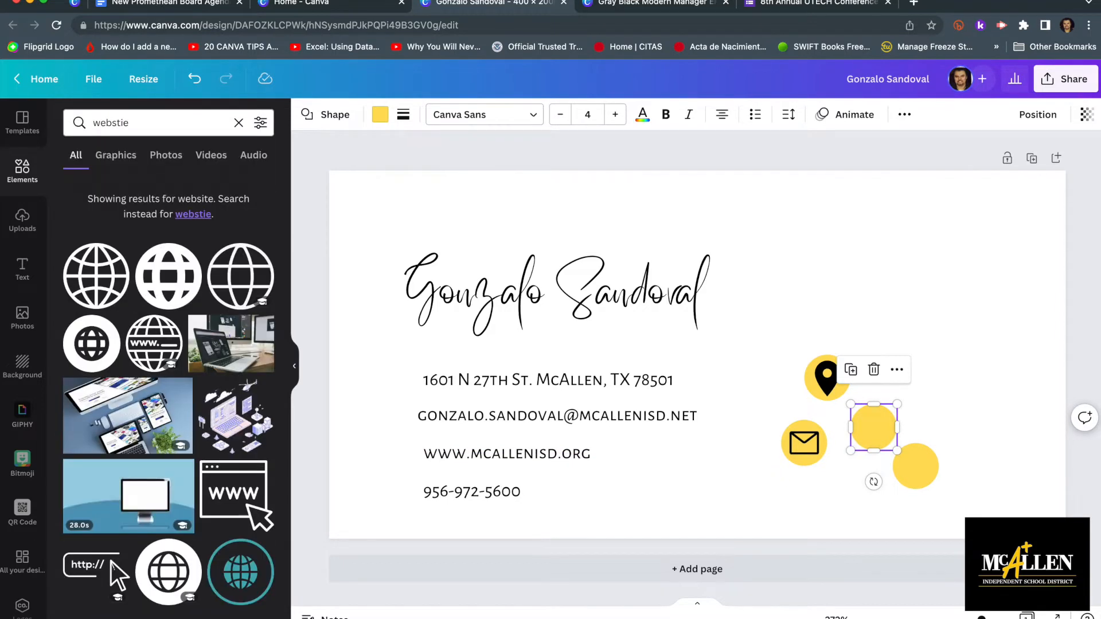
{"action": "key", "text": "BackSpace"}
{"action": "key", "text": "BackSpace"}
{"action": "key", "text": "BackSpace"}
{"action": "type", "text": "ite"}
{"action": "key", "text": "BackSpace"}
{"action": "key", "text": "BackSpace"}
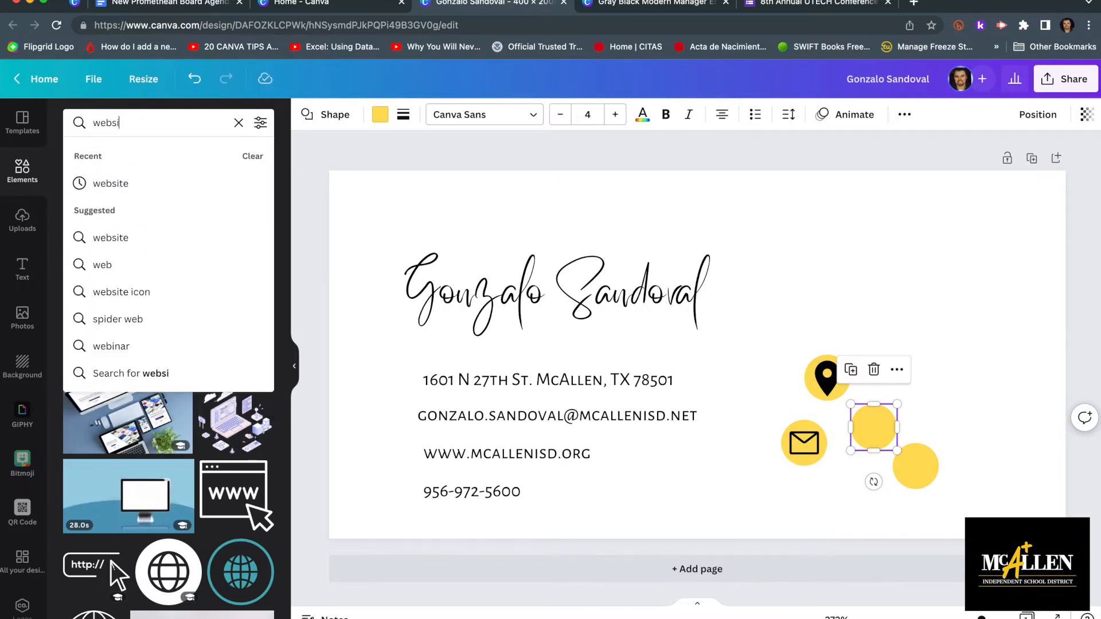
{"action": "key", "text": "Return"}
Insert the first globe icon, scale it down and centre it on the shifted yellow circle.
{"action": "left_click", "coordinate": [72, 273]}
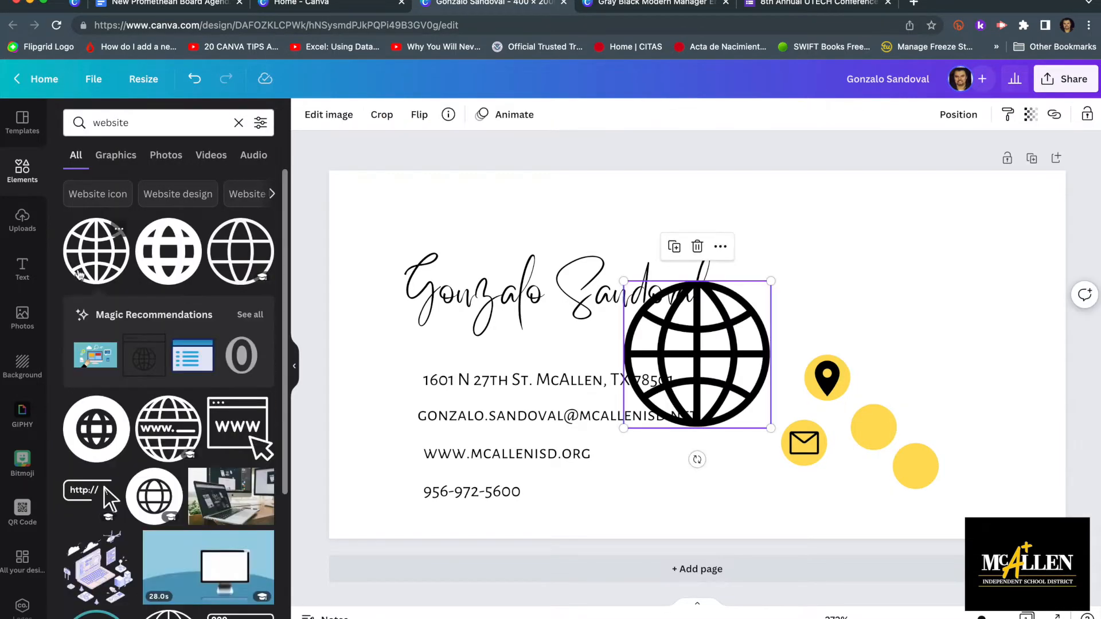
{"action": "left_click_drag", "start_coordinate": [770, 282], "coordinate": [881, 430]}
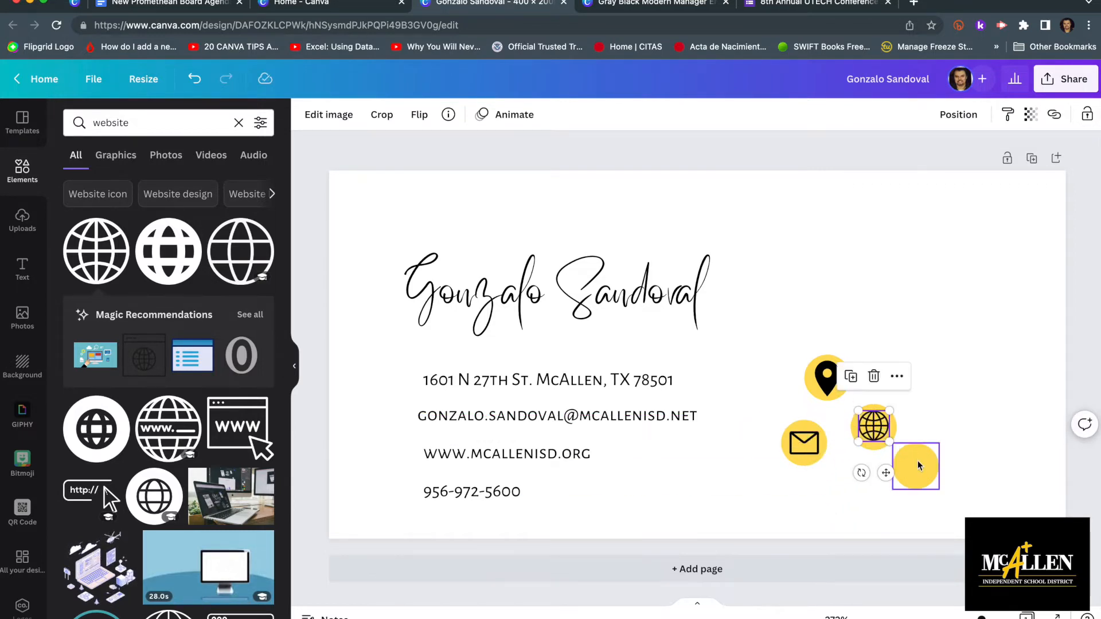
{"action": "left_click", "coordinate": [724, 465]}
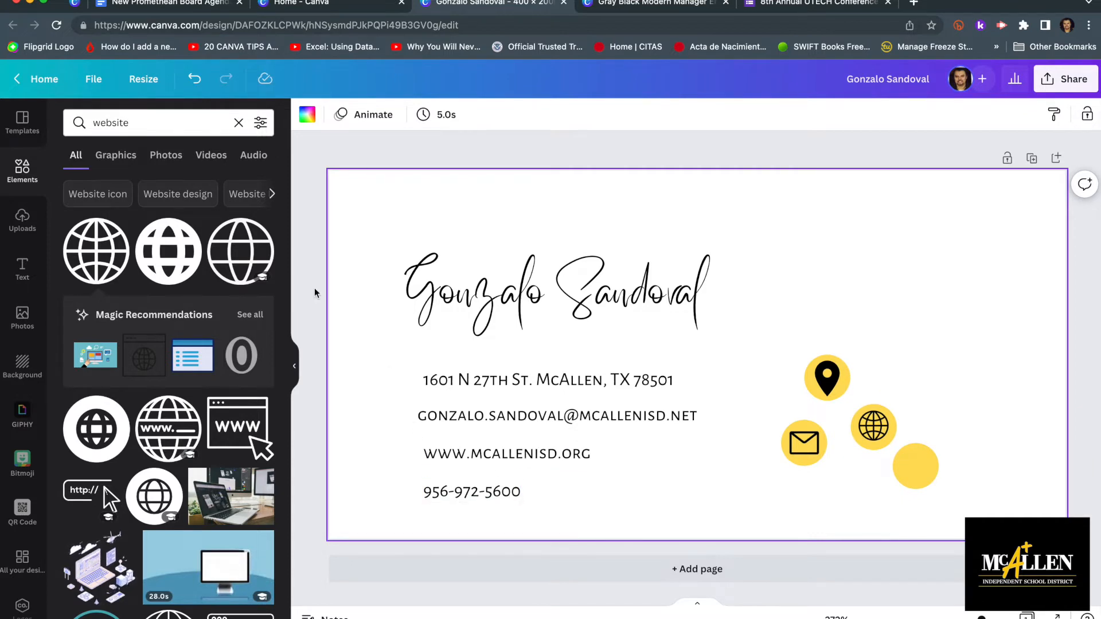
Search the elements for "phone", then insert the black handset icon and shrink it to fit on the last empty yellow circle.
{"action": "left_click", "coordinate": [71, 122]}
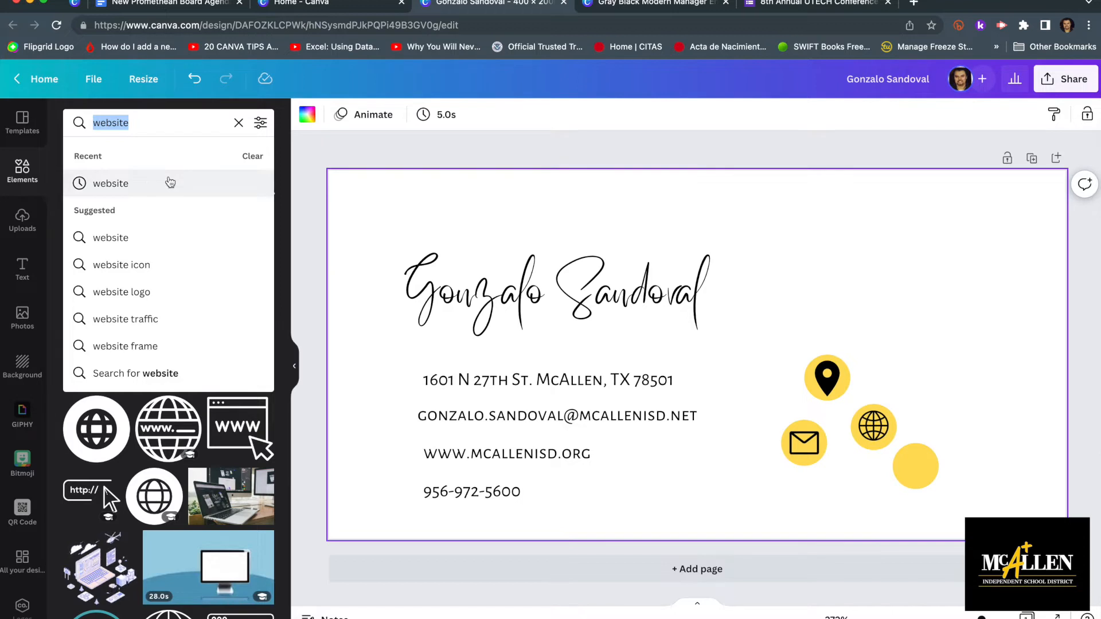
{"action": "type", "text": "phone"}
{"action": "key", "text": "Return"}
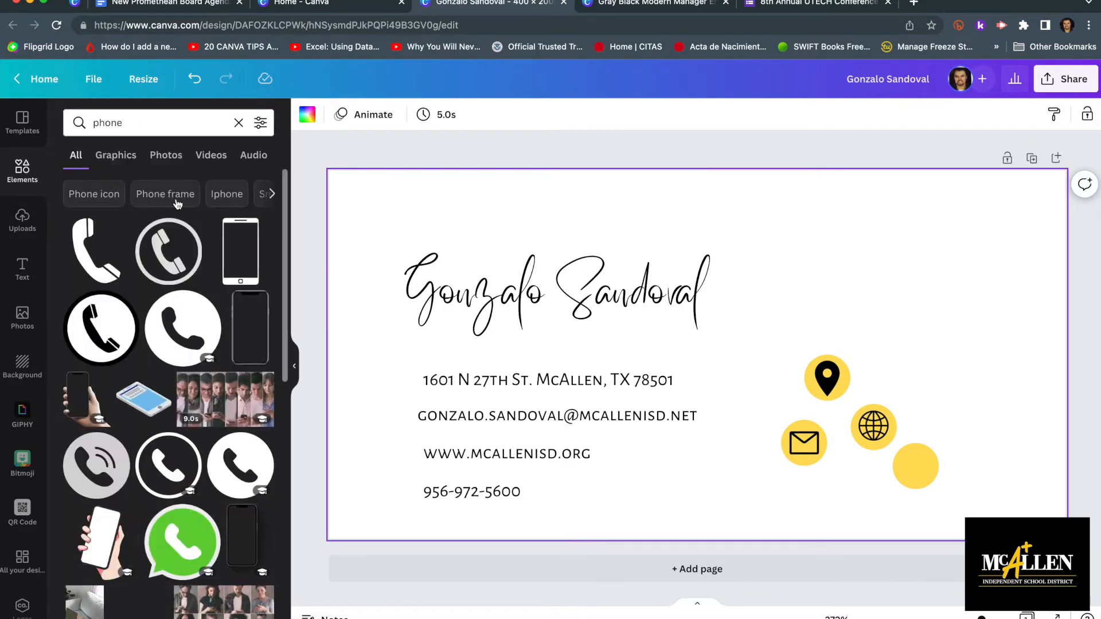
{"action": "left_click", "coordinate": [97, 276]}
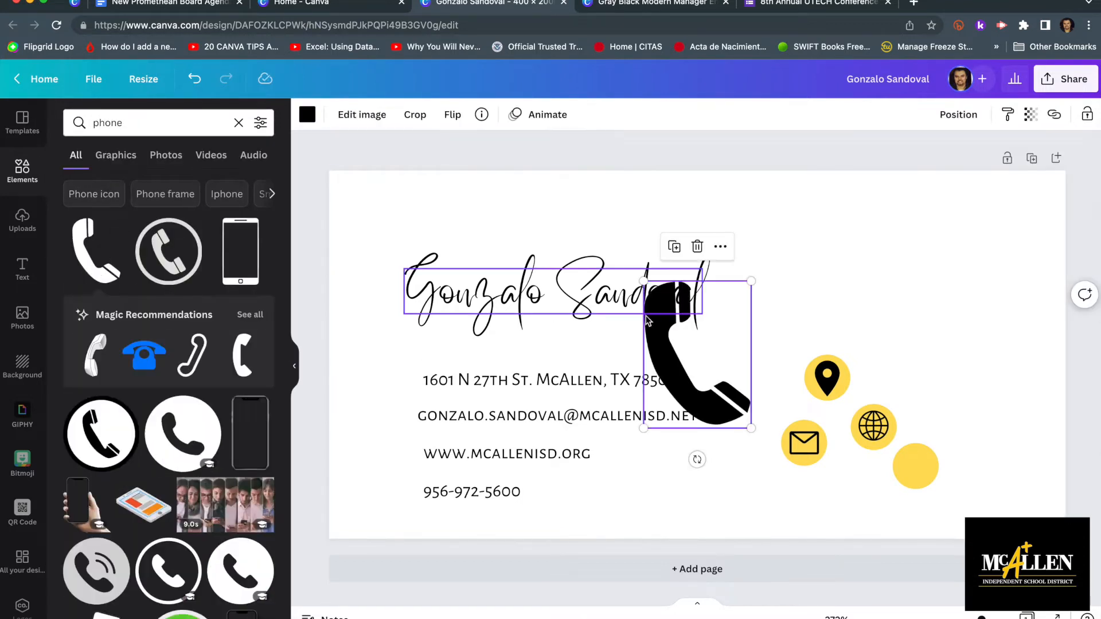
{"action": "left_click_drag", "start_coordinate": [751, 281], "coordinate": [912, 469]}
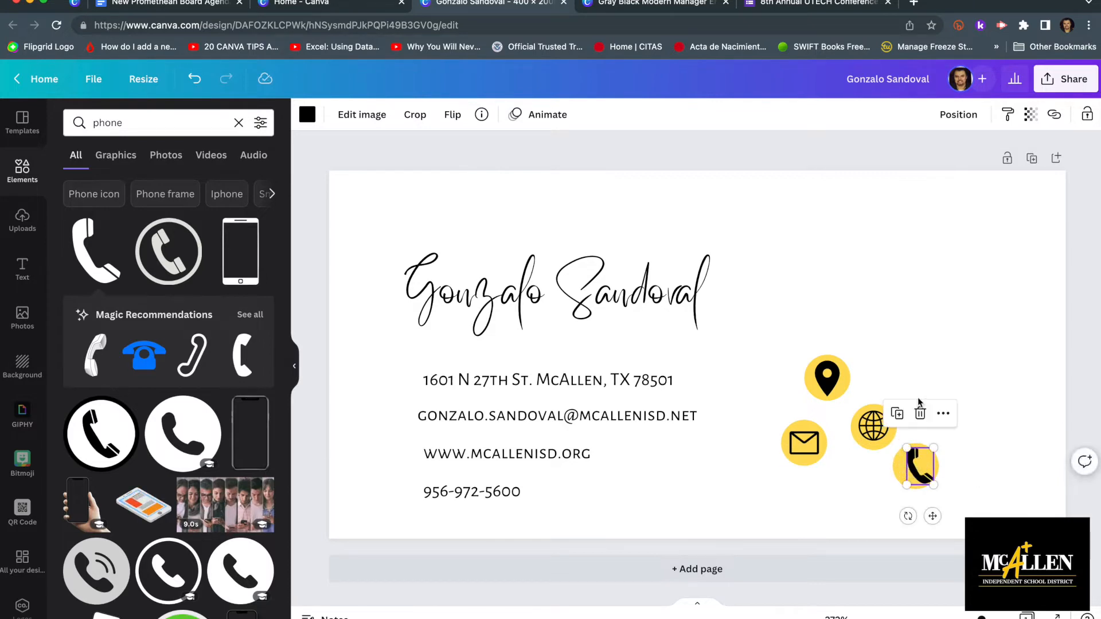
{"action": "left_click", "coordinate": [814, 348]}
{"action": "left_click_drag", "start_coordinate": [783, 334], "coordinate": [869, 414]}
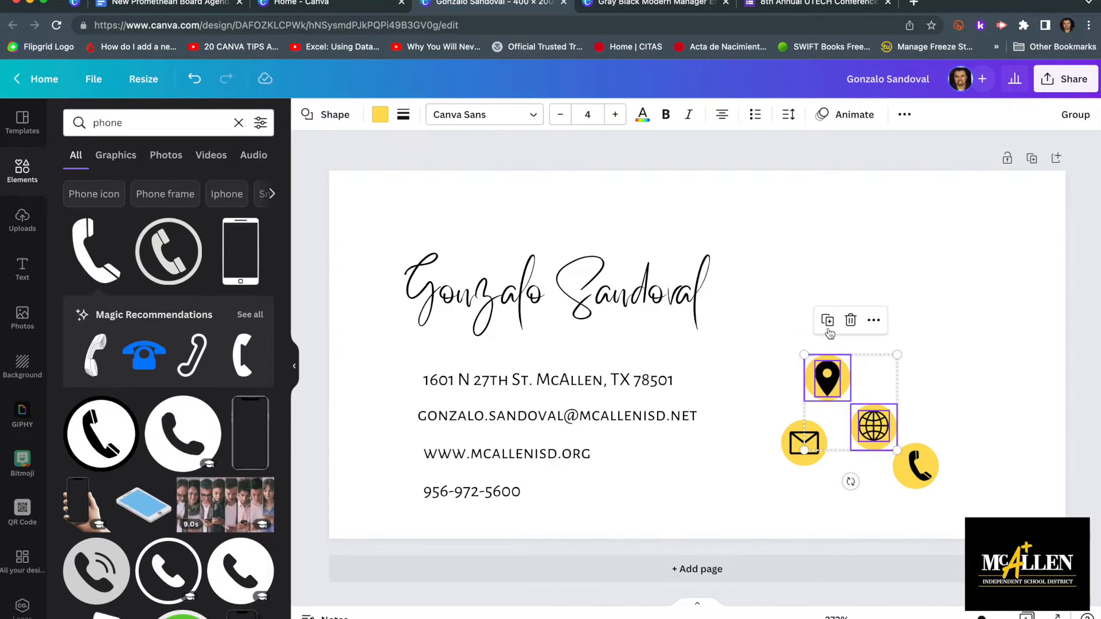
{"action": "left_click", "coordinate": [804, 308]}
{"action": "left_click_drag", "start_coordinate": [797, 346], "coordinate": [775, 332]}
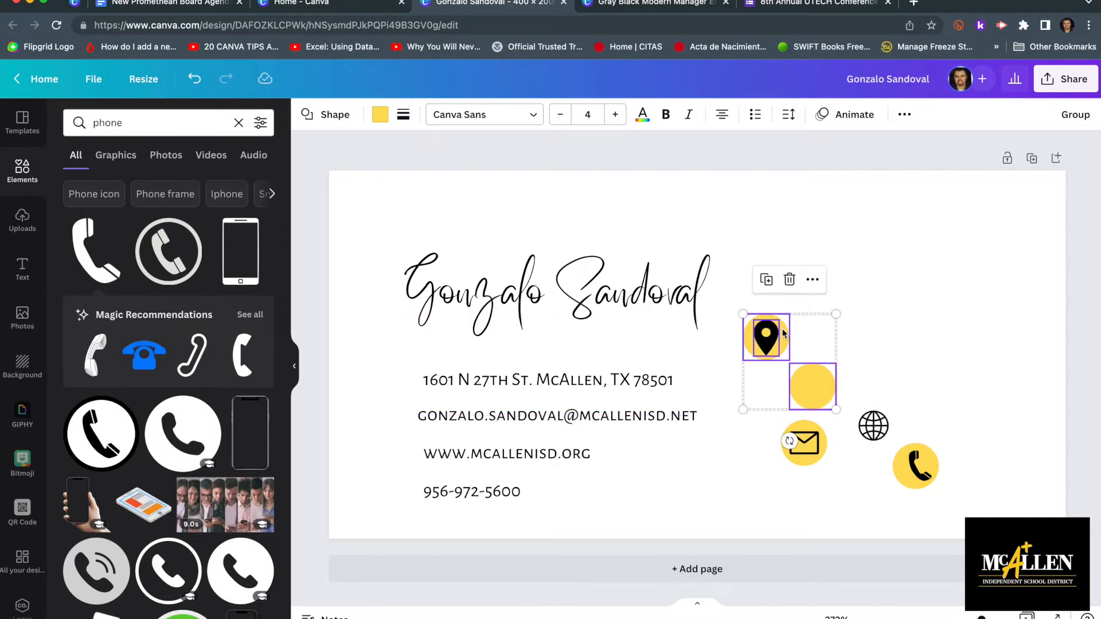
{"action": "key", "text": "ctrl+z"}
{"action": "left_click", "coordinate": [901, 281]}
{"action": "left_click_drag", "start_coordinate": [787, 339], "coordinate": [864, 405]}
{"action": "left_click", "coordinate": [874, 354]}
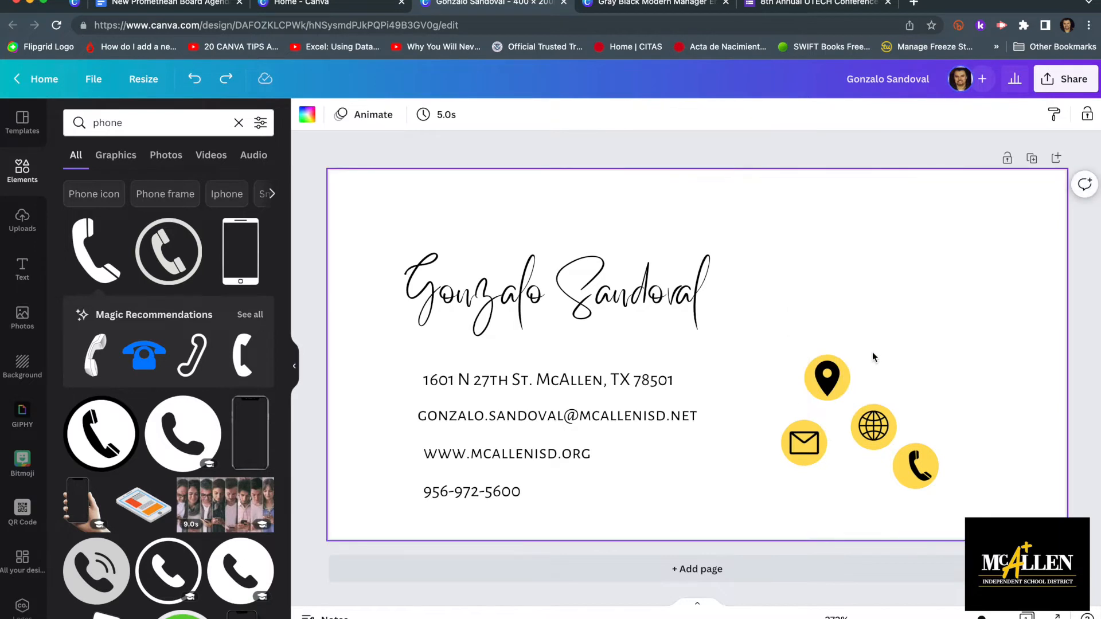
Group the location pin with its yellow circle and move the group straight above the envelope icon.
{"action": "mouse_move", "coordinate": [833, 383]}
{"action": "left_mouse_down"}
{"action": "mouse_move", "coordinate": [809, 358]}
{"action": "mouse_move", "coordinate": [831, 387]}
{"action": "left_mouse_up"}
{"action": "left_click_drag", "start_coordinate": [786, 348], "coordinate": [837, 394]}
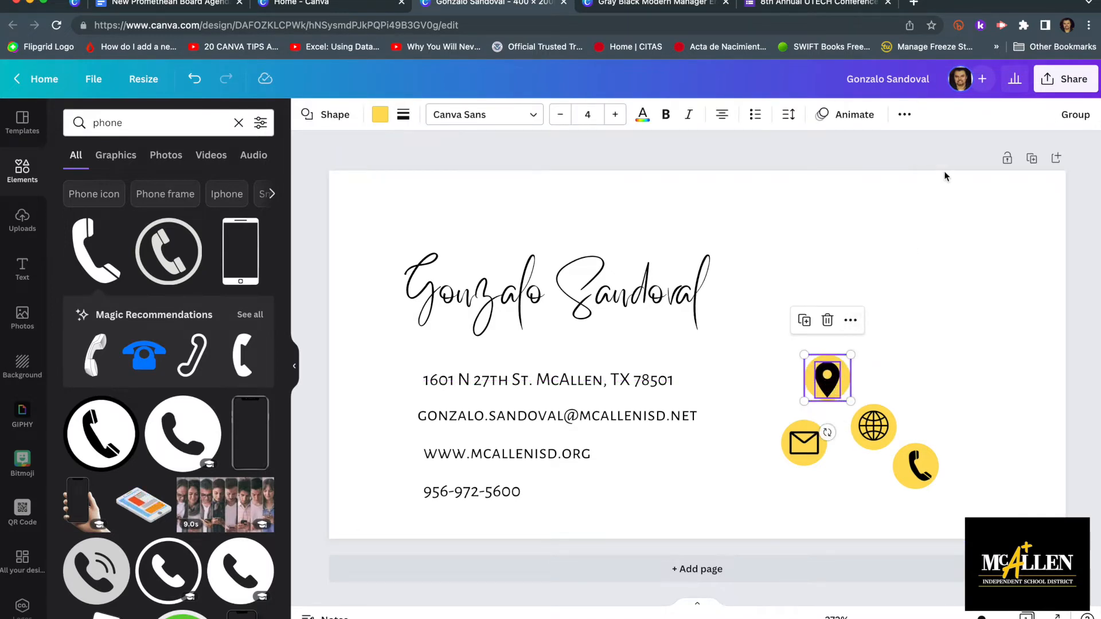
{"action": "left_click", "coordinate": [1074, 116]}
{"action": "left_click", "coordinate": [900, 298]}
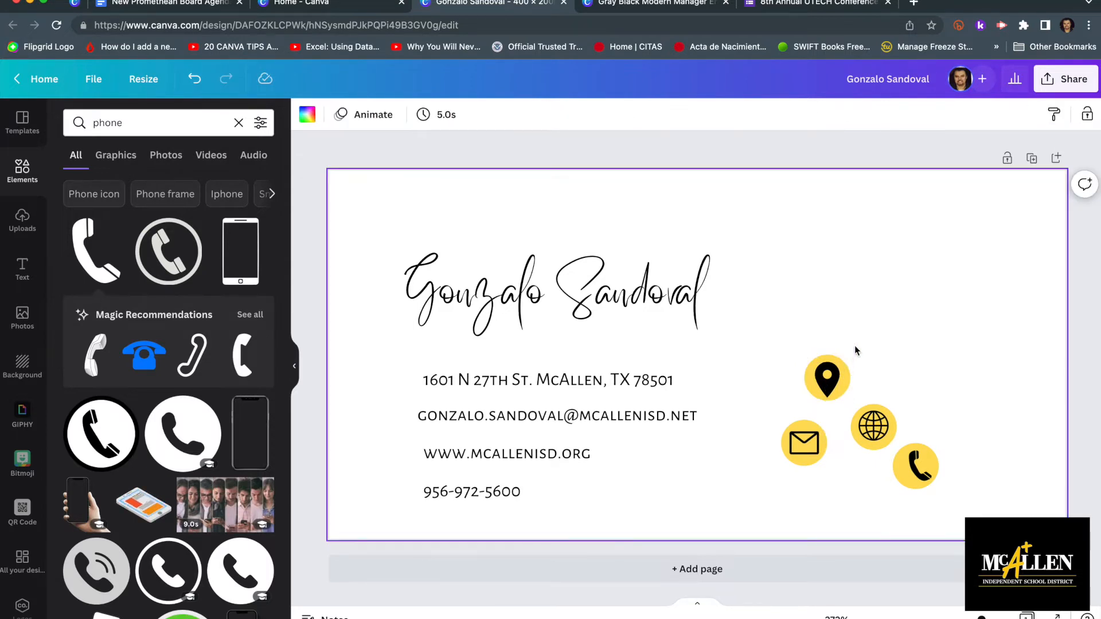
{"action": "left_click", "coordinate": [843, 384]}
{"action": "left_click_drag", "start_coordinate": [843, 383], "coordinate": [796, 373]}
{"action": "left_click", "coordinate": [850, 375]}
{"action": "left_click_drag", "start_coordinate": [816, 365], "coordinate": [823, 361]}
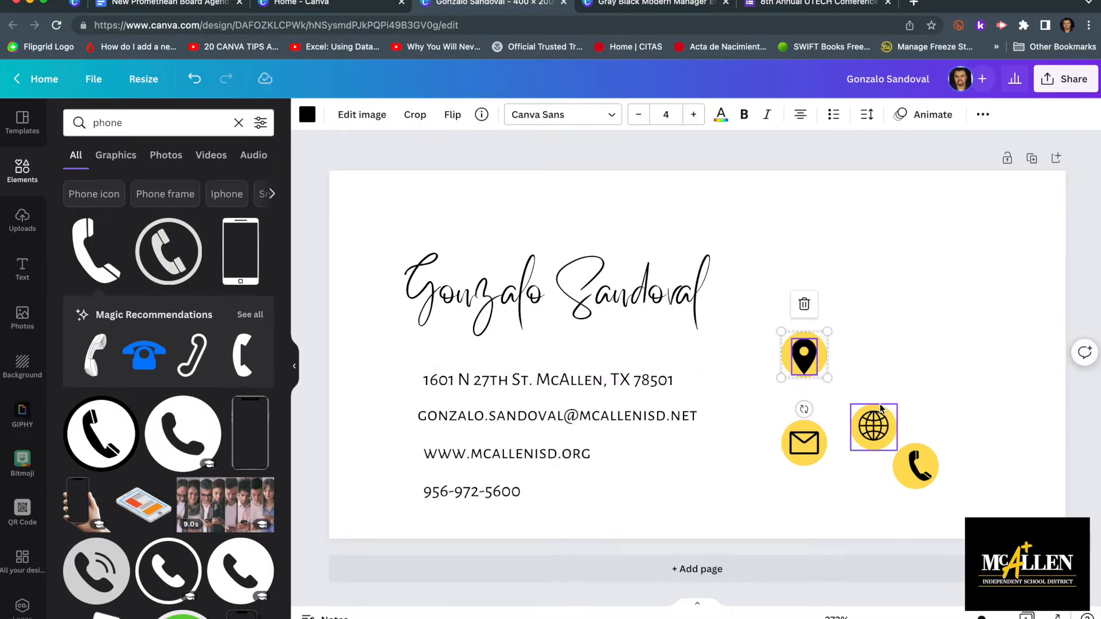
Group the phone handset with its yellow circle and move the group slightly down.
{"action": "left_click_drag", "start_coordinate": [977, 431], "coordinate": [898, 507]}
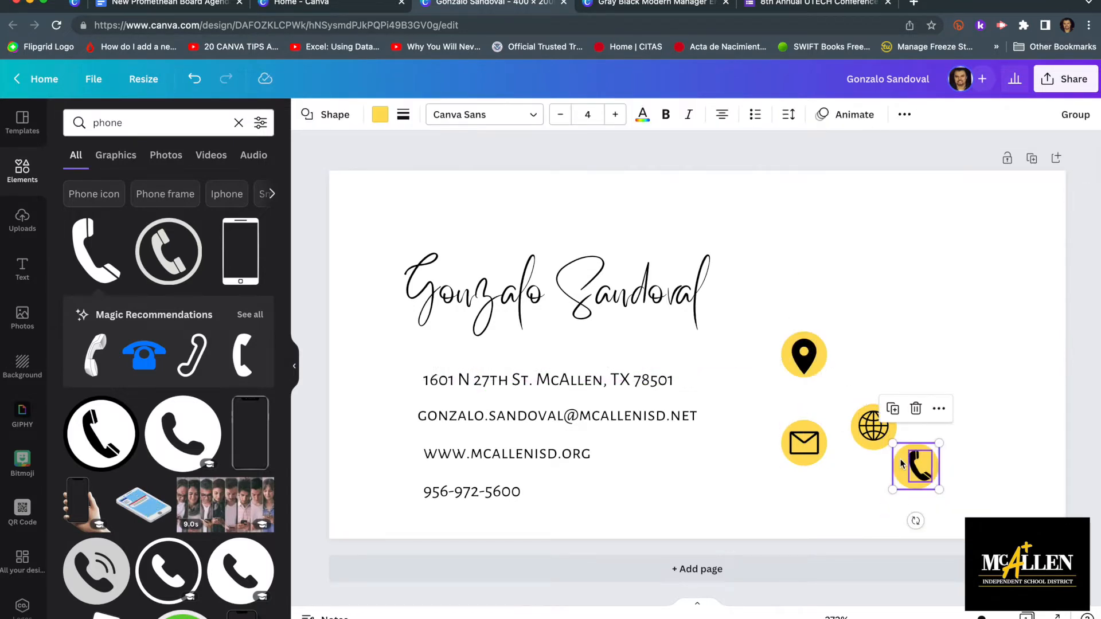
{"action": "left_click", "coordinate": [1075, 114]}
{"action": "left_click", "coordinate": [1007, 270]}
{"action": "left_click_drag", "start_coordinate": [871, 428], "coordinate": [846, 451]}
{"action": "left_click", "coordinate": [906, 329]}
{"action": "left_click_drag", "start_coordinate": [923, 457], "coordinate": [919, 482]}
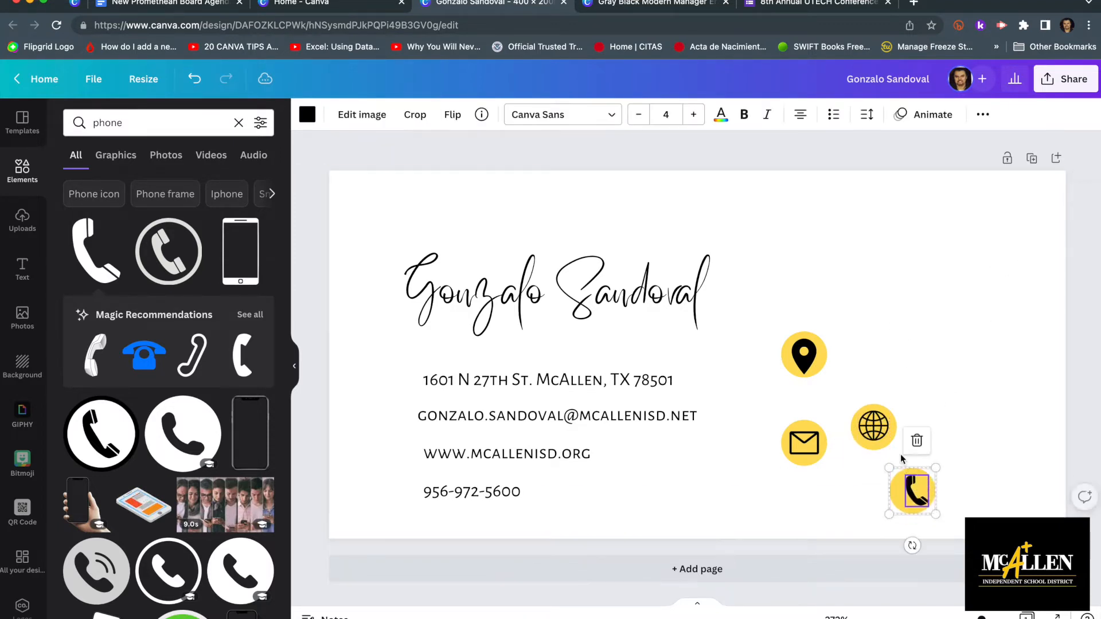
Group the globe with its yellow circle.
{"action": "left_click_drag", "start_coordinate": [912, 387], "coordinate": [849, 460]}
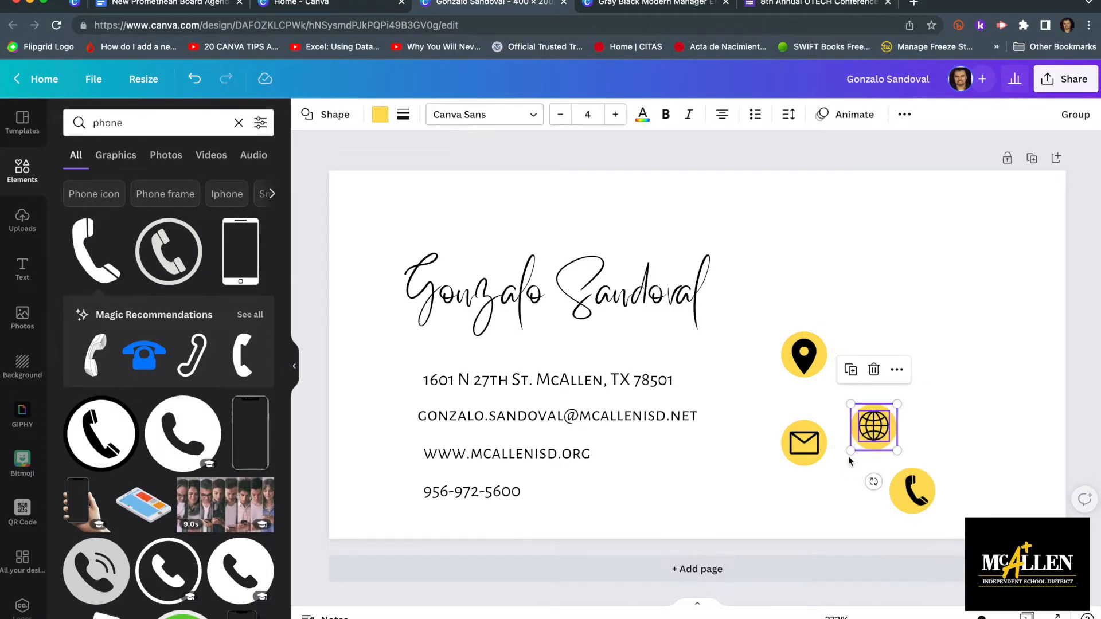
{"action": "left_click", "coordinate": [1068, 120]}
{"action": "left_click", "coordinate": [958, 312]}
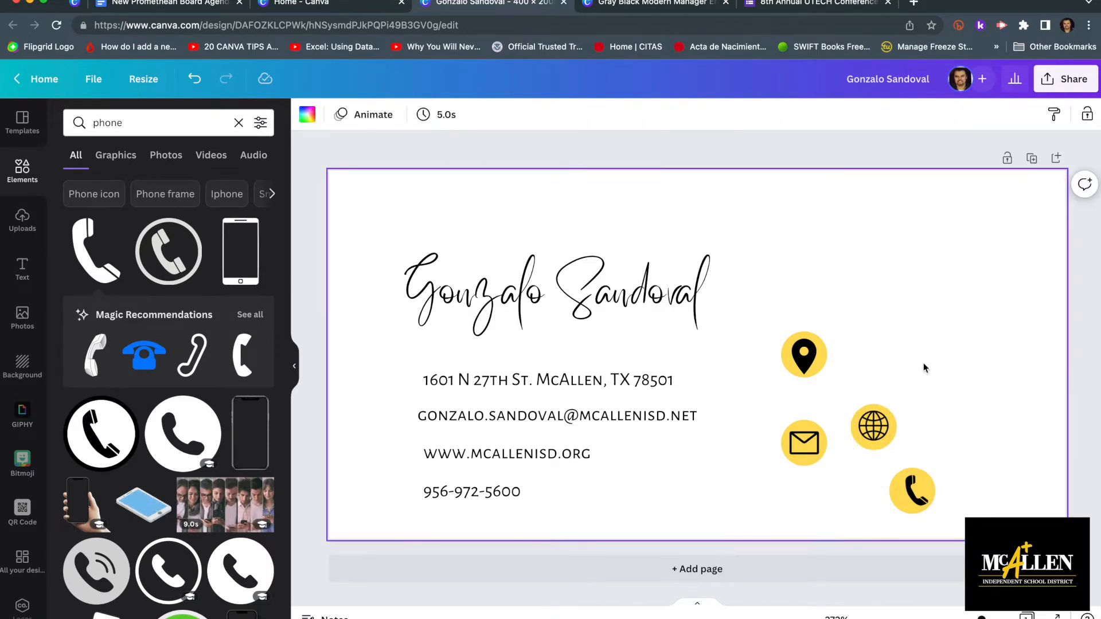
{"action": "left_click", "coordinate": [801, 354]}
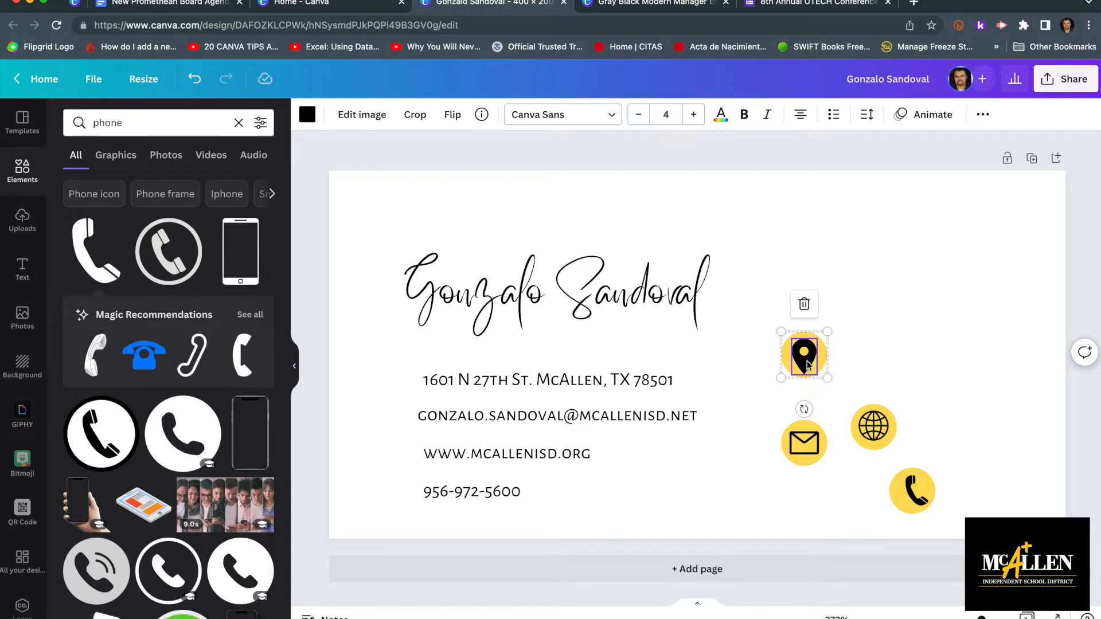
{"action": "right_click", "coordinate": [809, 366]}
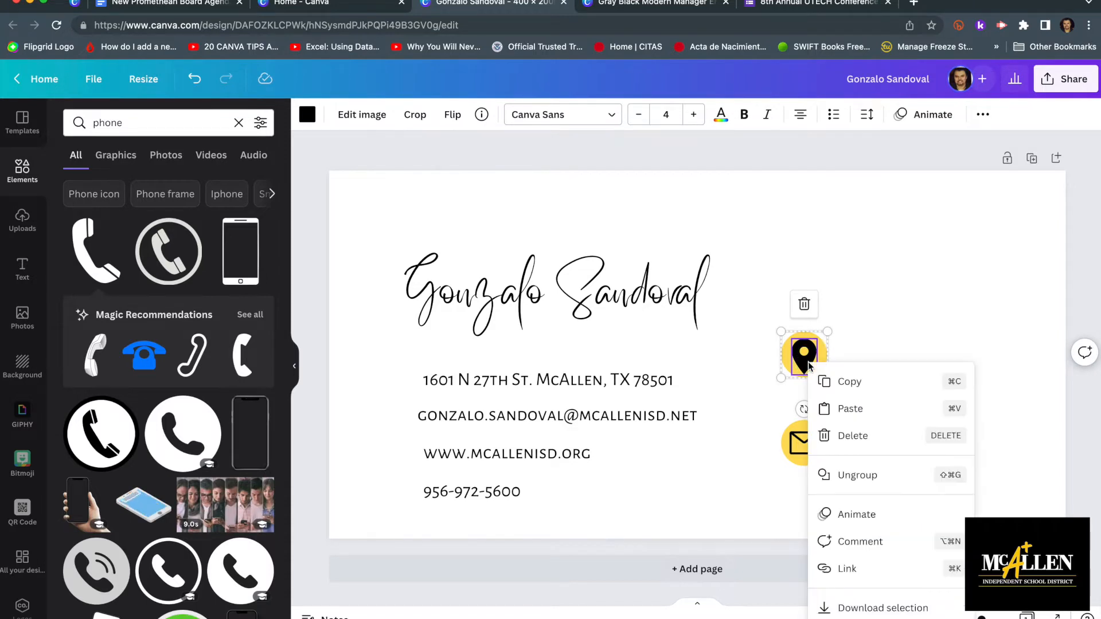
{"action": "left_click", "coordinate": [872, 357]}
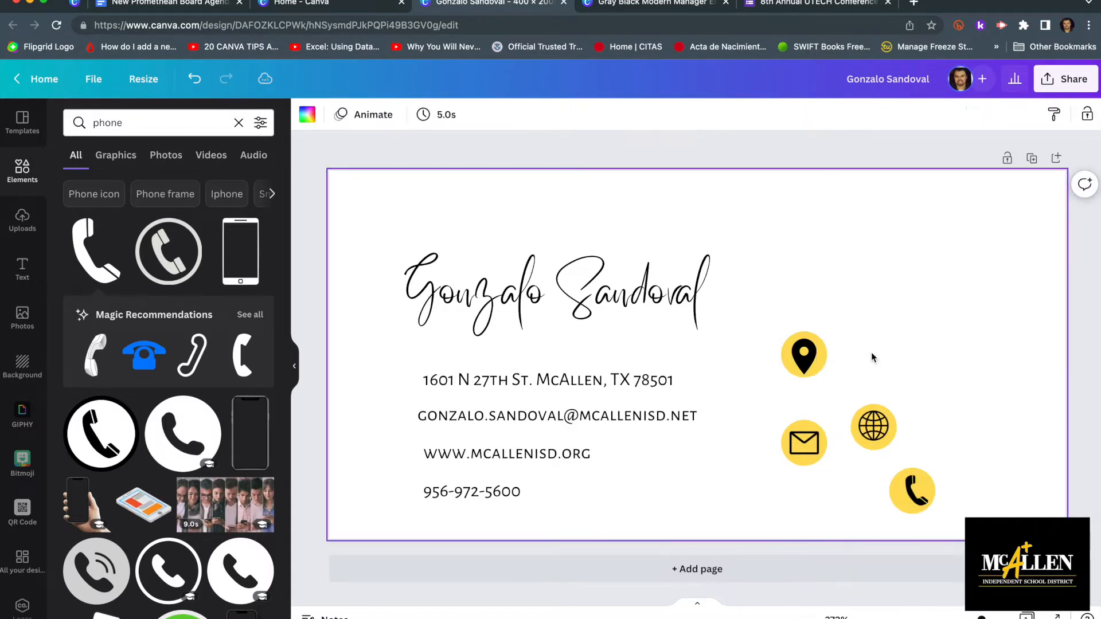
Group the envelope with its yellow circle and place the four contact icons in front of their matching text lines.
{"action": "left_click", "coordinate": [816, 459]}
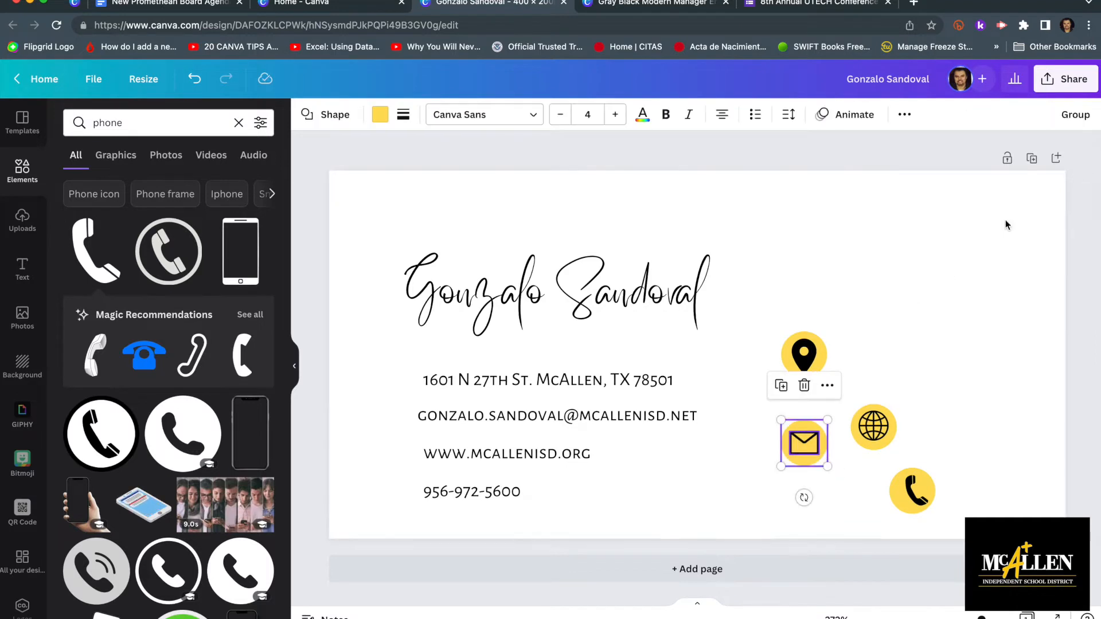
{"action": "left_click", "coordinate": [897, 317]}
{"action": "left_click_drag", "start_coordinate": [803, 355], "coordinate": [389, 377]}
{"action": "left_click_drag", "start_coordinate": [793, 446], "coordinate": [383, 421]}
{"action": "left_click_drag", "start_coordinate": [874, 440], "coordinate": [392, 466]}
{"action": "left_click_drag", "start_coordinate": [918, 492], "coordinate": [397, 503]}
Scale the four contact icons down together and space them out in front of the contact lines.
{"action": "left_click_drag", "start_coordinate": [342, 324], "coordinate": [425, 531]}
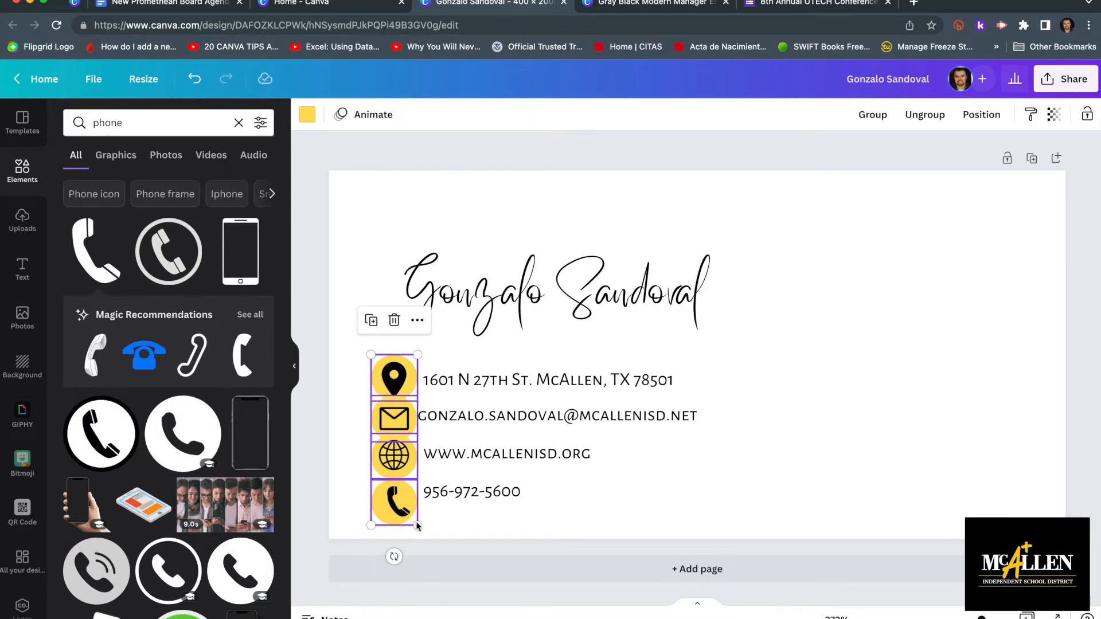
{"action": "left_click_drag", "start_coordinate": [418, 527], "coordinate": [391, 497]}
{"action": "left_click", "coordinate": [401, 531]}
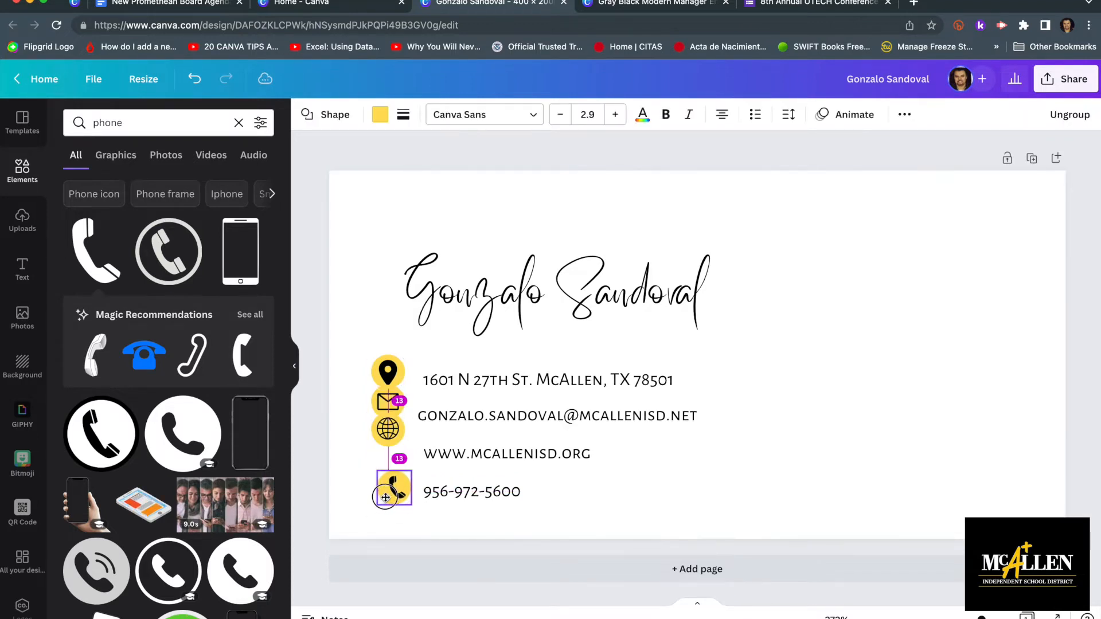
{"action": "left_click", "coordinate": [352, 437]}
{"action": "left_click_drag", "start_coordinate": [379, 433], "coordinate": [383, 448]}
{"action": "left_click_drag", "start_coordinate": [374, 410], "coordinate": [380, 417]}
Select only the four contact icons and scale them down a little further together.
{"action": "left_click_drag", "start_coordinate": [377, 360], "coordinate": [415, 514]}
{"action": "left_click", "coordinate": [356, 359]}
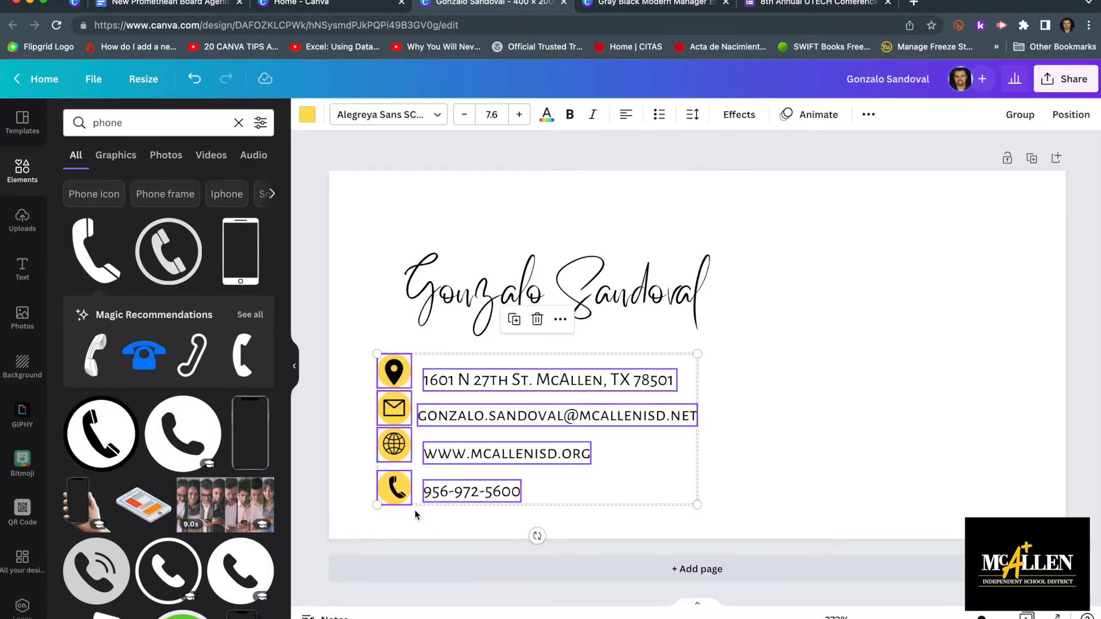
{"action": "left_click", "coordinate": [335, 462]}
{"action": "left_click_drag", "start_coordinate": [365, 354], "coordinate": [399, 489]}
{"action": "left_click", "coordinate": [360, 471]}
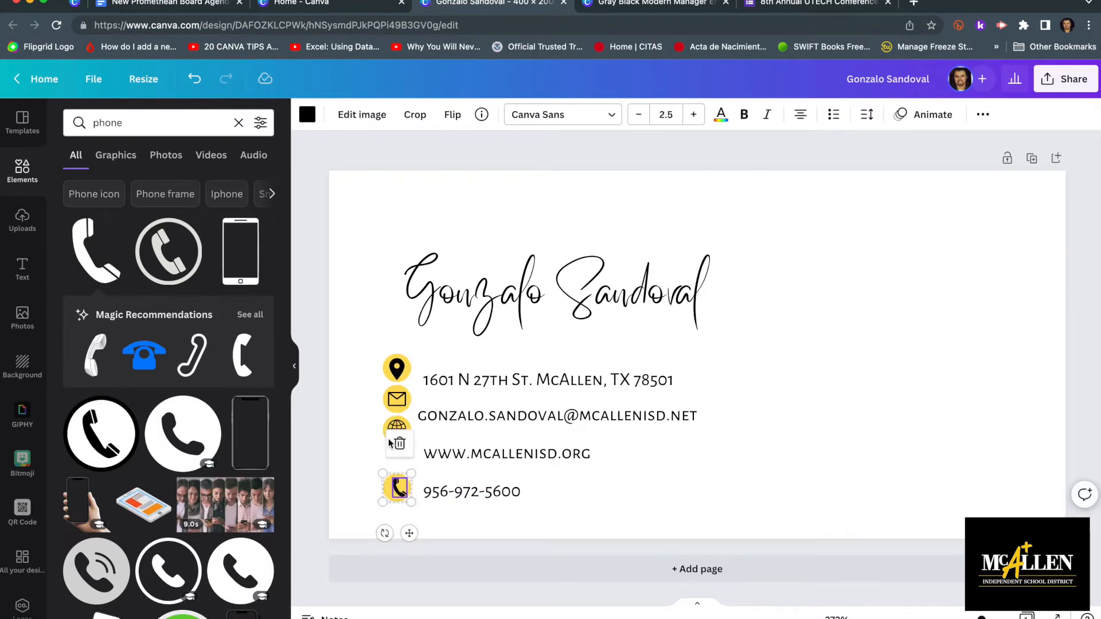
Move the globe icon down beside the website line and the envelope icon down beside the email line.
{"action": "left_click_drag", "start_coordinate": [396, 428], "coordinate": [396, 449]}
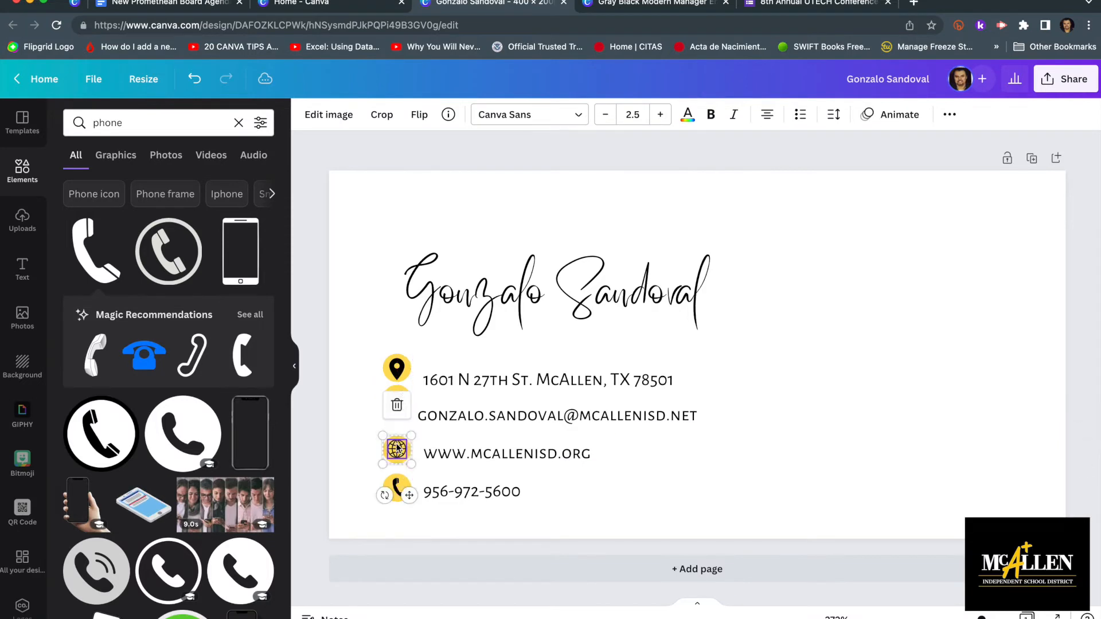
{"action": "left_click", "coordinate": [401, 396]}
{"action": "left_click_drag", "start_coordinate": [399, 392], "coordinate": [399, 410]}
{"action": "left_click", "coordinate": [387, 372]}
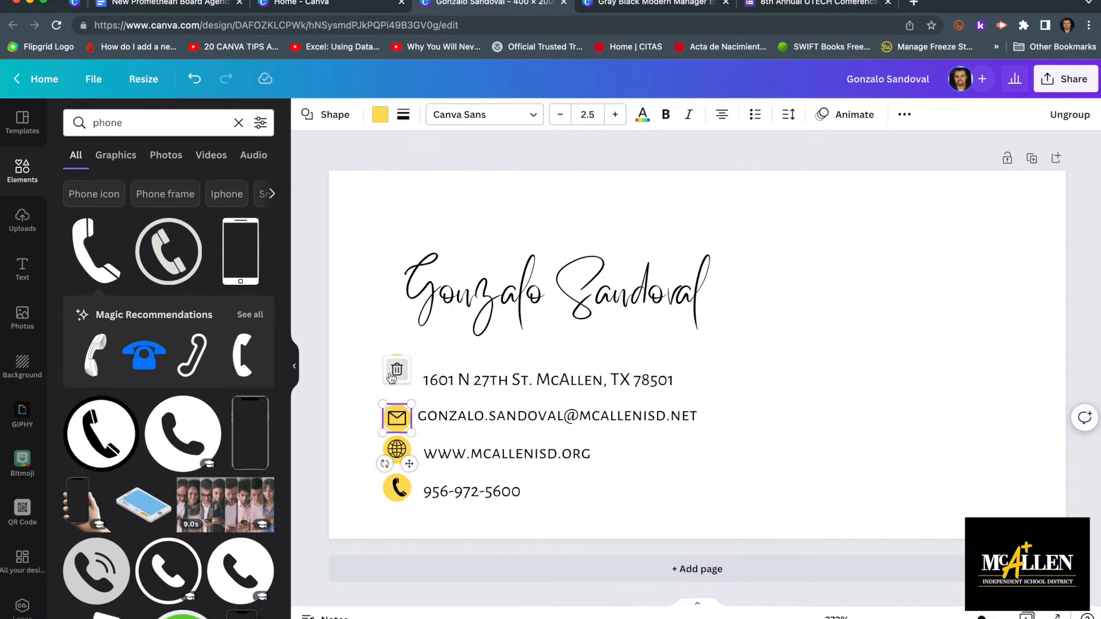
{"action": "left_click", "coordinate": [345, 360]}
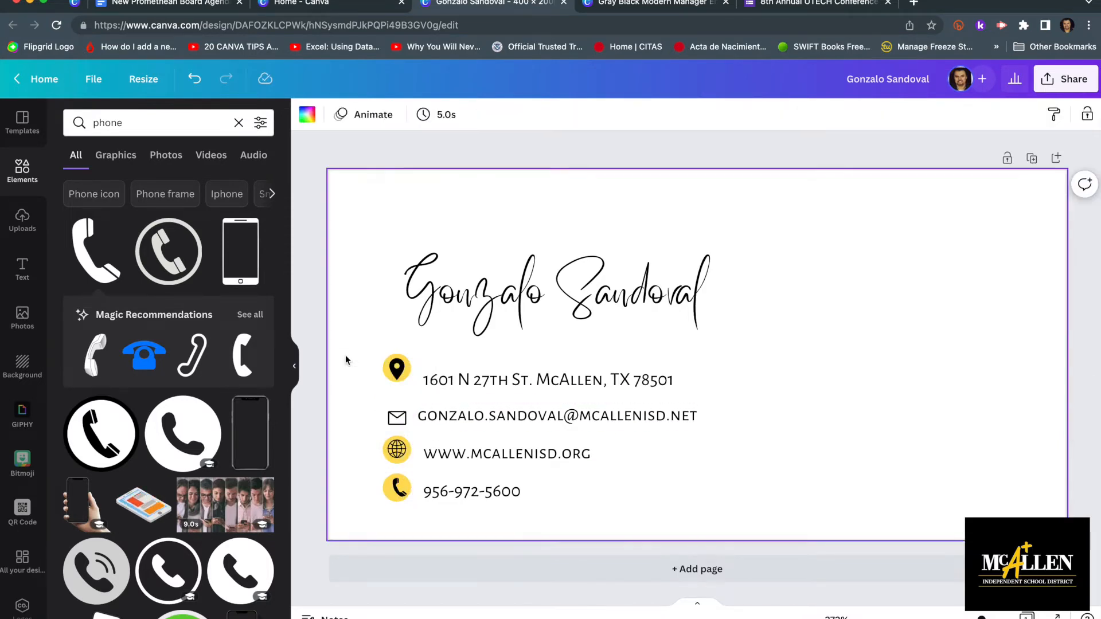
{"action": "key", "text": "ctrl+z"}
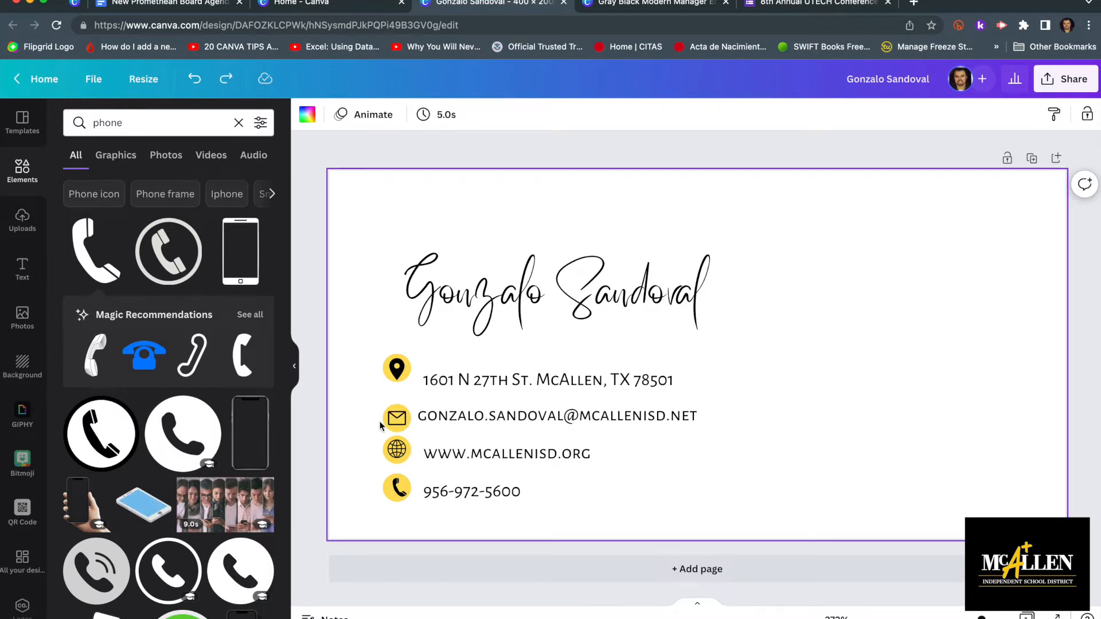
Nudge the envelope icon up level with the email line and move the location icon down level with the address.
{"action": "left_click", "coordinate": [393, 420]}
{"action": "mouse_move", "coordinate": [394, 420]}
{"action": "left_mouse_down"}
{"action": "mouse_move", "coordinate": [361, 420]}
{"action": "mouse_move", "coordinate": [393, 416]}
{"action": "left_mouse_up"}
{"action": "left_click", "coordinate": [359, 365]}
{"action": "left_click_drag", "start_coordinate": [393, 369], "coordinate": [393, 381]}
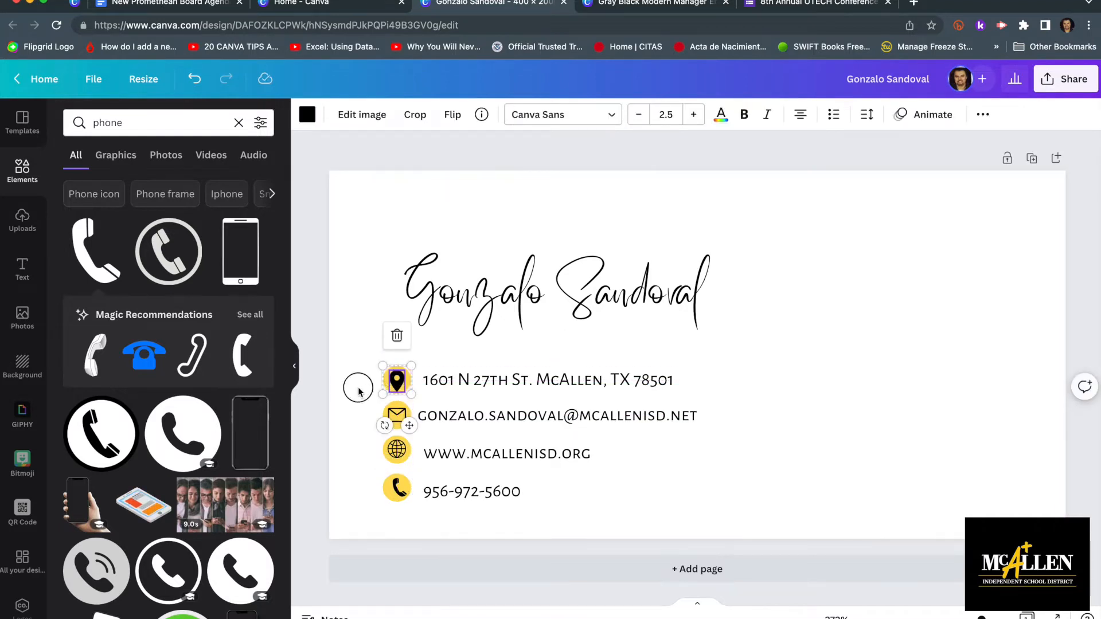
Look through the uploaded images for the portrait photo and check its file me.png on the desktop.
{"action": "left_click", "coordinate": [358, 390]}
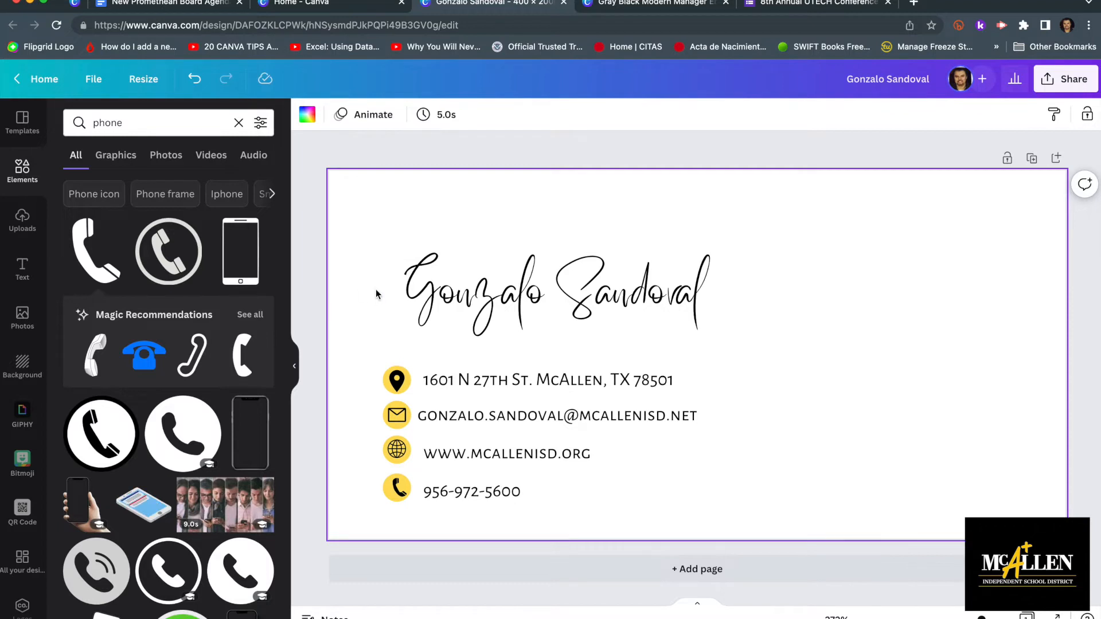
{"action": "left_click", "coordinate": [22, 224]}
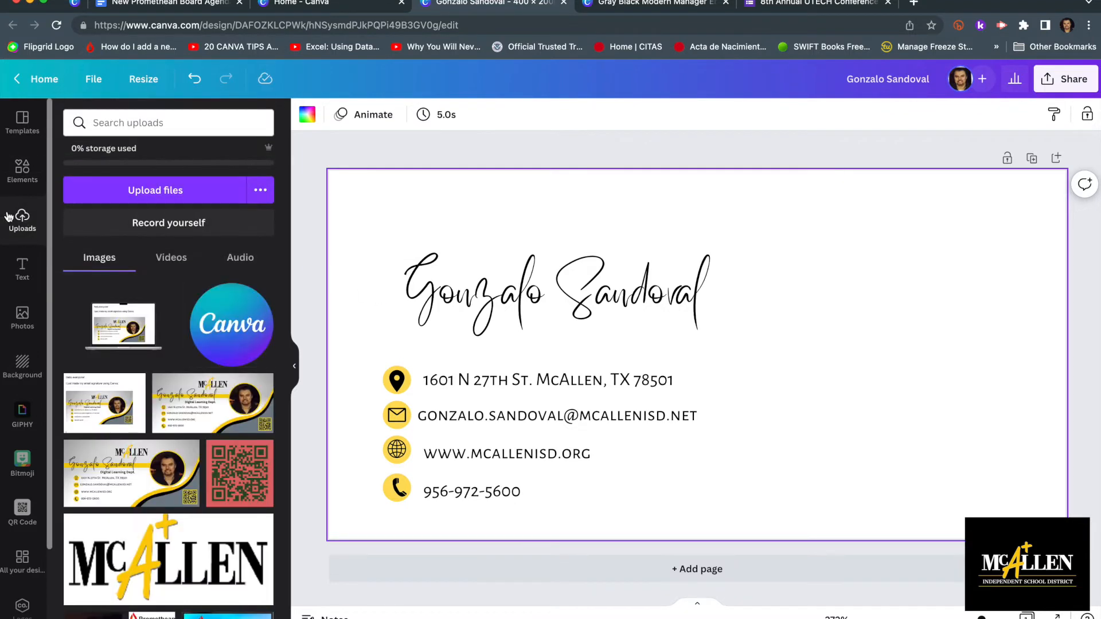
{"action": "scroll", "coordinate": [169, 282], "scroll_direction": "down", "scroll_amount": 8}
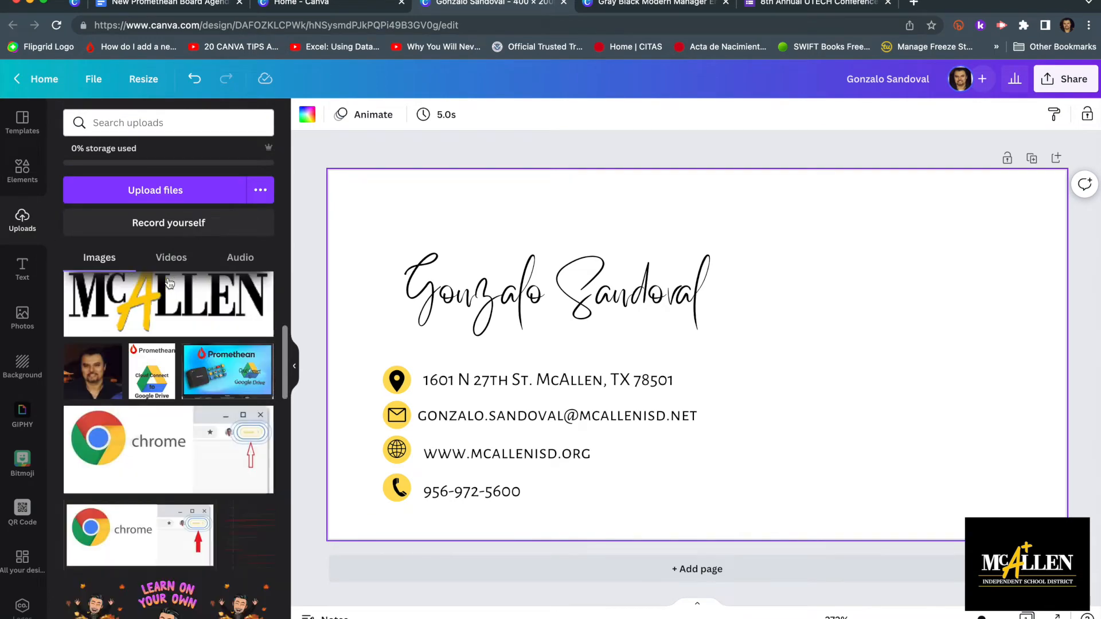
{"action": "scroll", "coordinate": [169, 283], "scroll_direction": "up", "scroll_amount": 5}
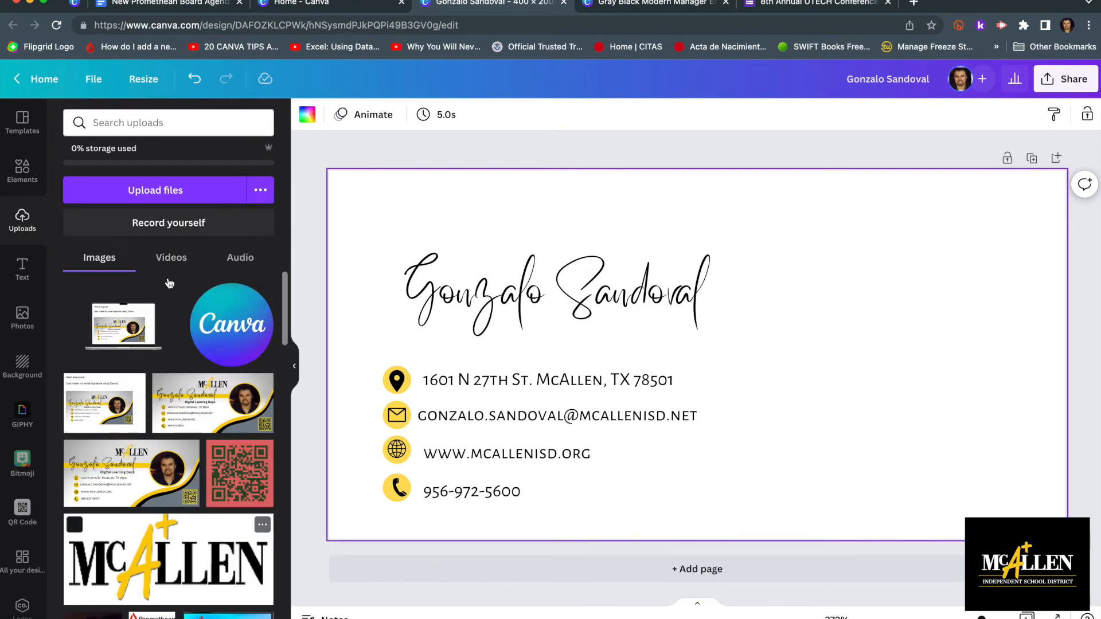
{"action": "scroll", "coordinate": [169, 282], "scroll_direction": "down", "scroll_amount": 6}
{"action": "scroll", "coordinate": [169, 282], "scroll_direction": "up", "scroll_amount": 8}
{"action": "scroll", "coordinate": [162, 339], "scroll_direction": "down", "scroll_amount": 4}
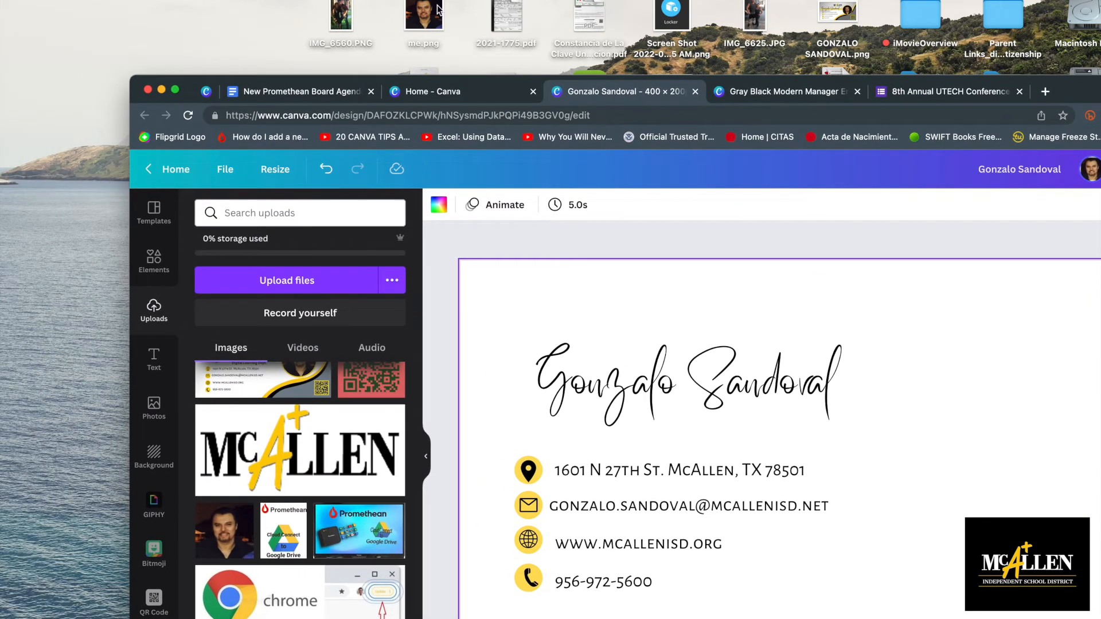
{"action": "left_click_drag", "start_coordinate": [431, 19], "coordinate": [342, 453]}
{"action": "left_click_drag", "start_coordinate": [1084, 88], "coordinate": [990, 33]}
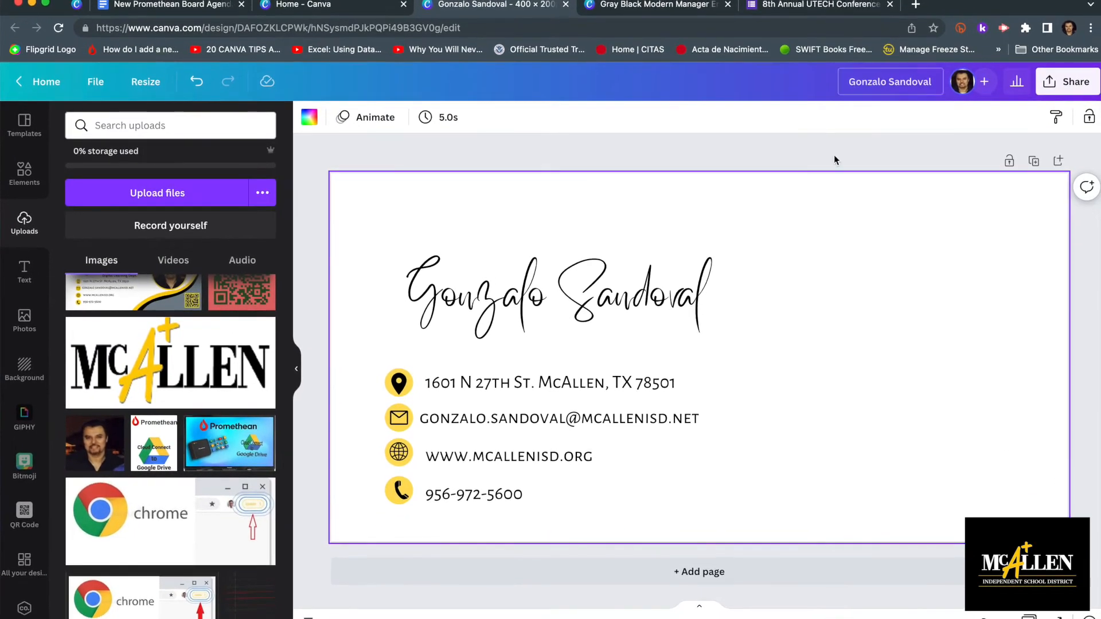
Add the uploaded portrait photo to the signature, scale it down and place it to the right of the name.
{"action": "left_click", "coordinate": [95, 448]}
{"action": "left_click_drag", "start_coordinate": [811, 270], "coordinate": [987, 247]}
{"action": "left_click_drag", "start_coordinate": [1015, 212], "coordinate": [916, 279]}
{"action": "left_click_drag", "start_coordinate": [857, 336], "coordinate": [931, 276]}
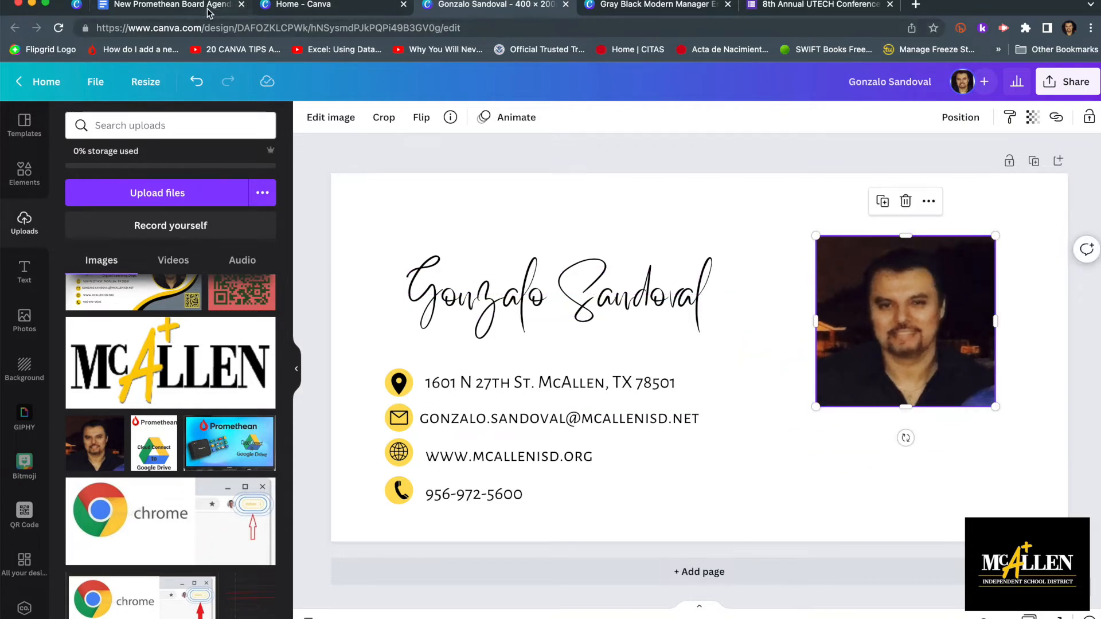
Check how the photo is framed in the finished McAllen signature, then return to the new design.
{"action": "left_click", "coordinate": [80, 6]}
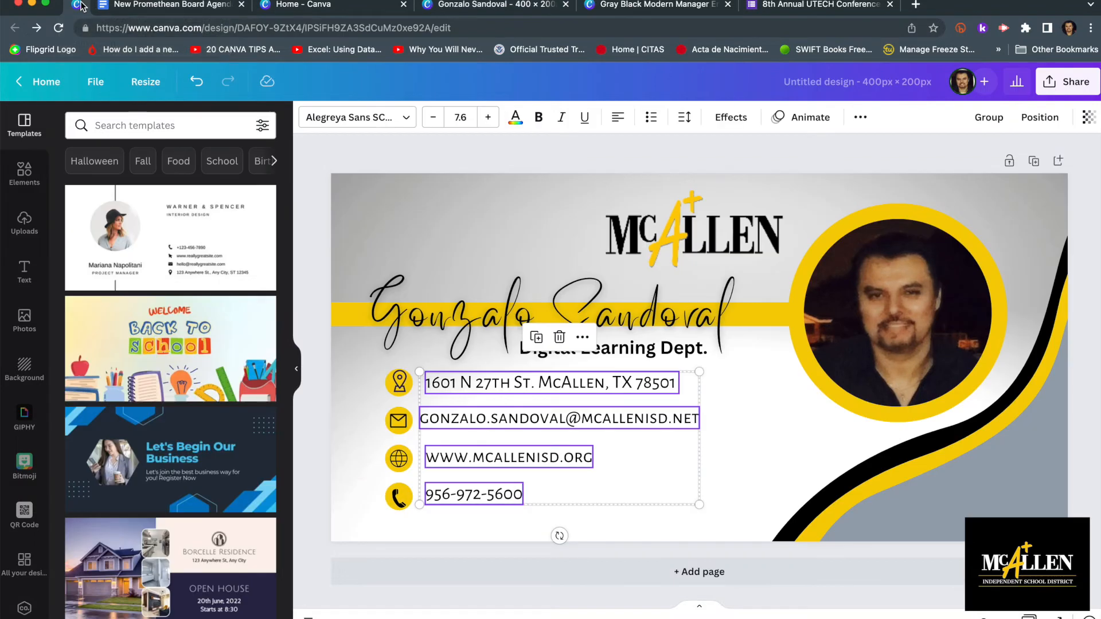
{"action": "left_click", "coordinate": [542, 161]}
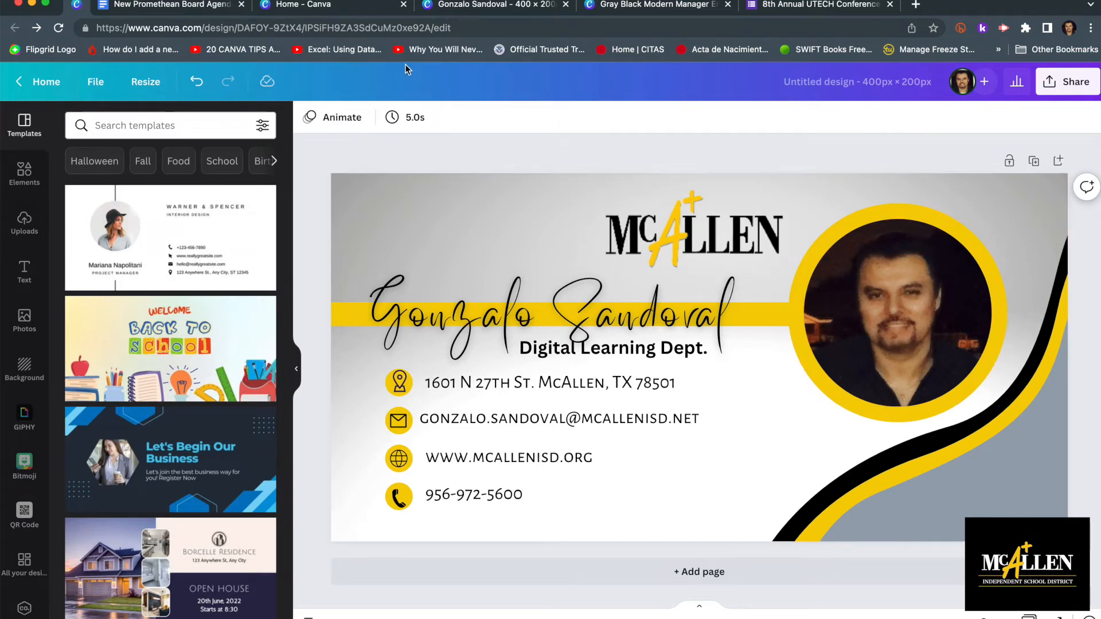
{"action": "left_click", "coordinate": [360, 7]}
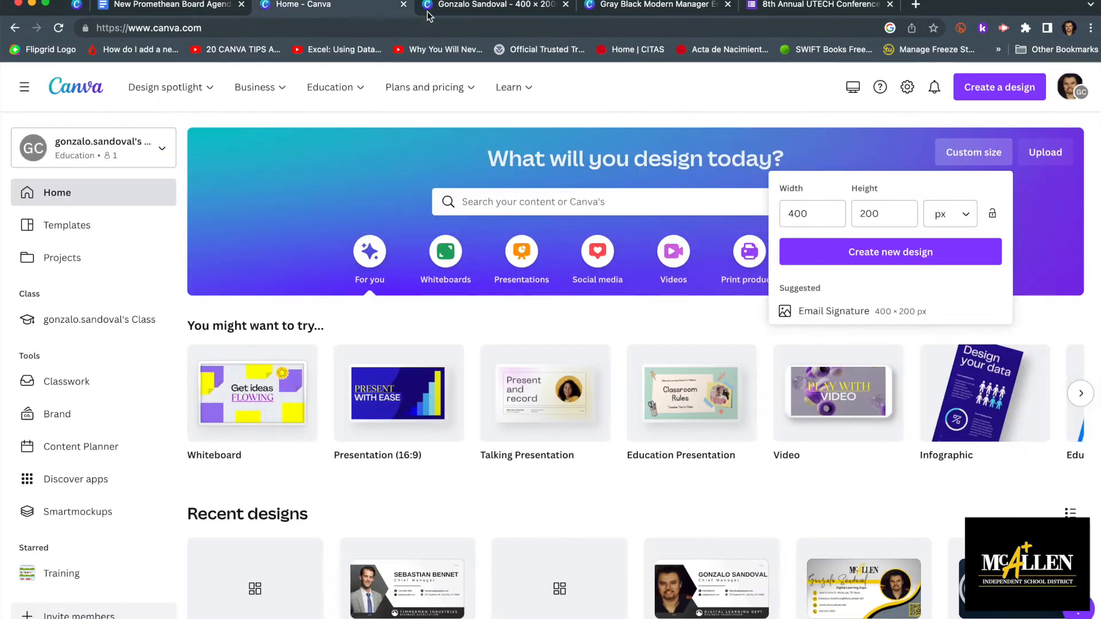
{"action": "left_click", "coordinate": [472, 7]}
{"action": "left_click", "coordinate": [600, 215]}
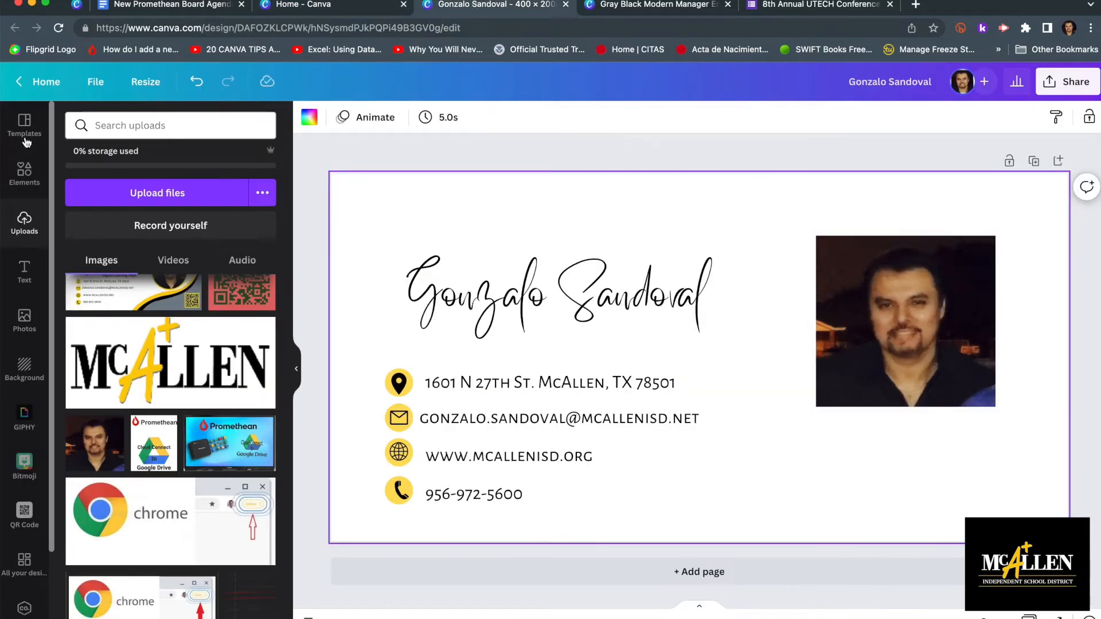
Search the elements for "frame", add the plain circular frame and move it beside the contact lines, below the portrait photo.
{"action": "left_click", "coordinate": [24, 172]}
{"action": "left_click", "coordinate": [147, 126]}
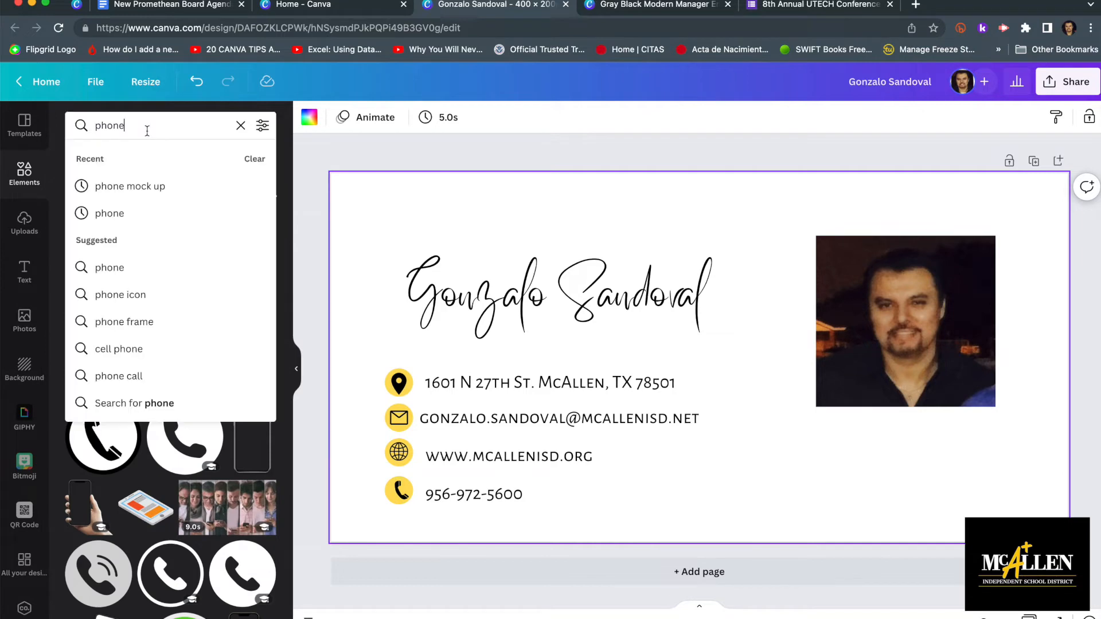
{"action": "left_click_drag", "start_coordinate": [147, 126], "coordinate": [71, 126]}
{"action": "key", "text": "BackSpace"}
{"action": "type", "text": "frame"}
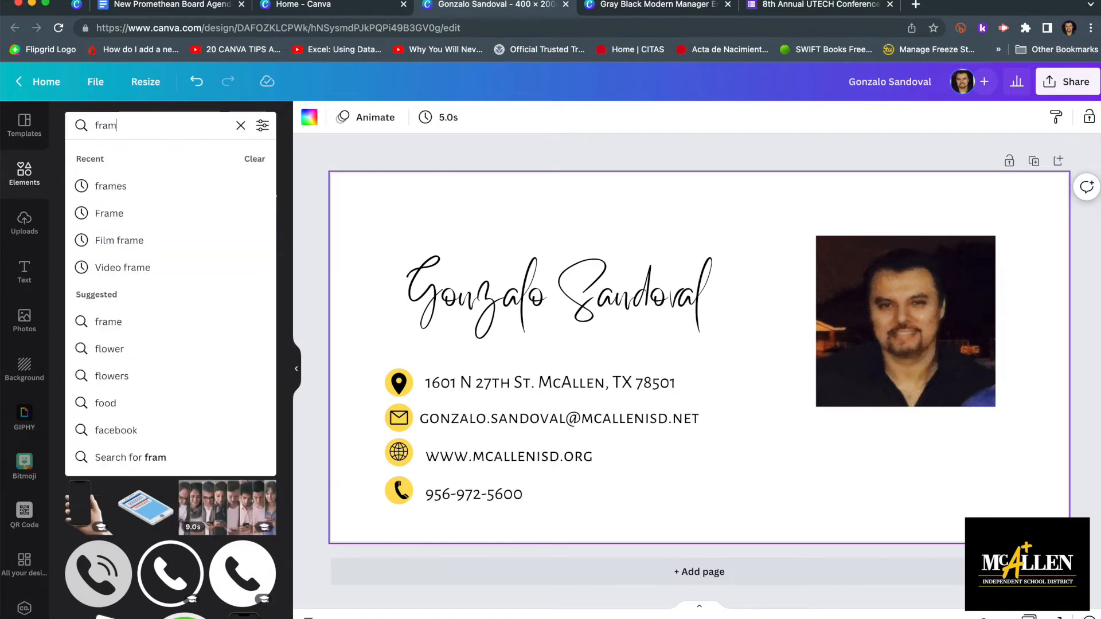
{"action": "key", "text": "Return"}
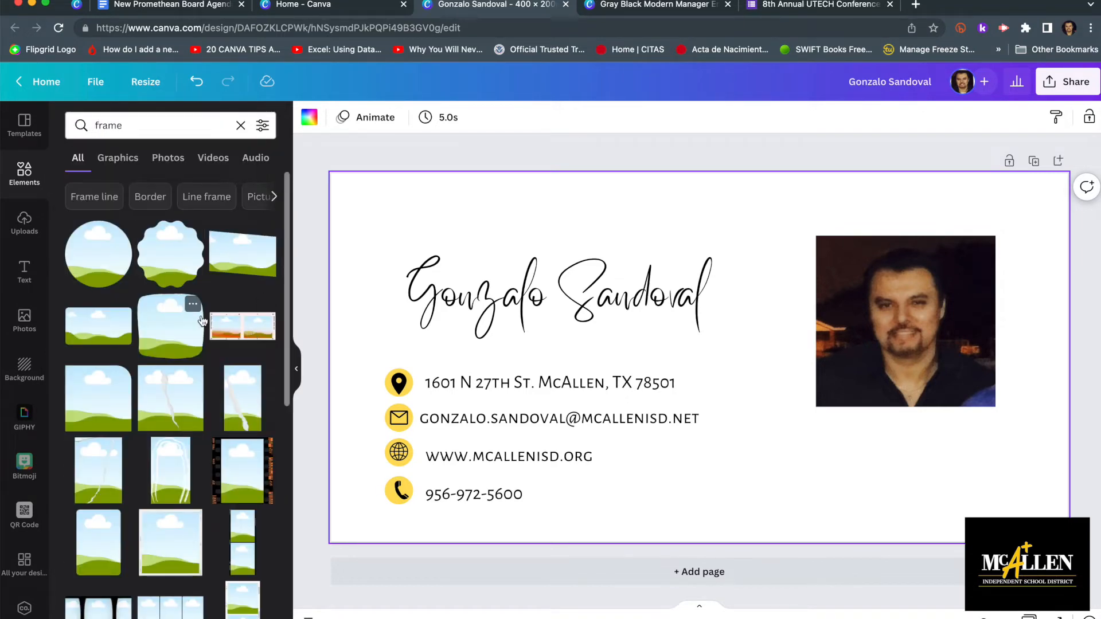
{"action": "scroll", "coordinate": [202, 320], "scroll_direction": "down", "scroll_amount": 10}
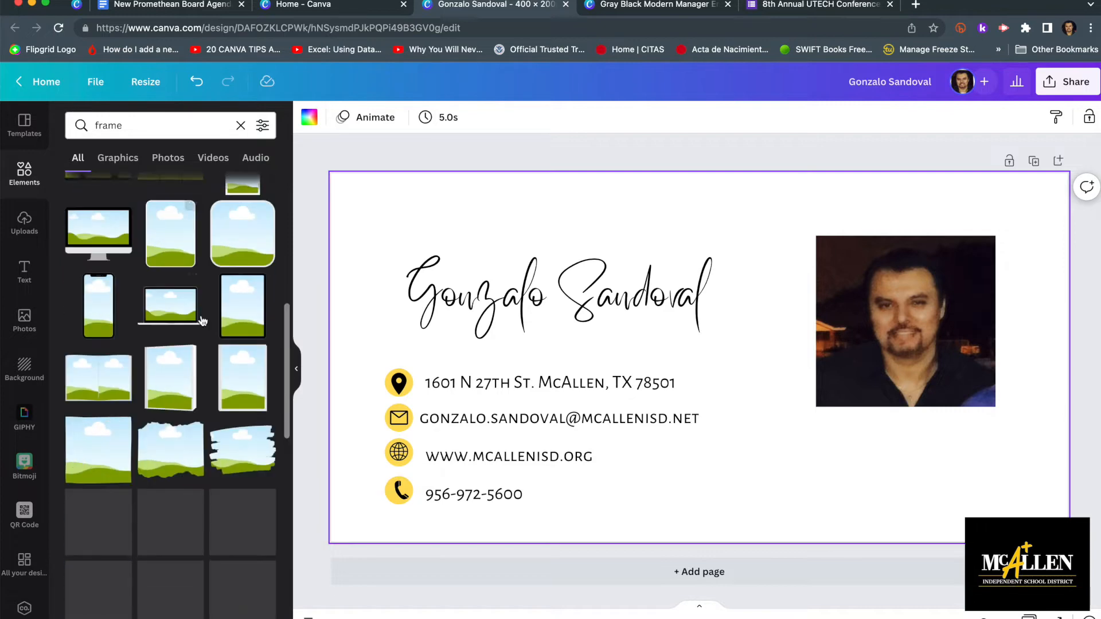
{"action": "scroll", "coordinate": [202, 320], "scroll_direction": "up", "scroll_amount": 10}
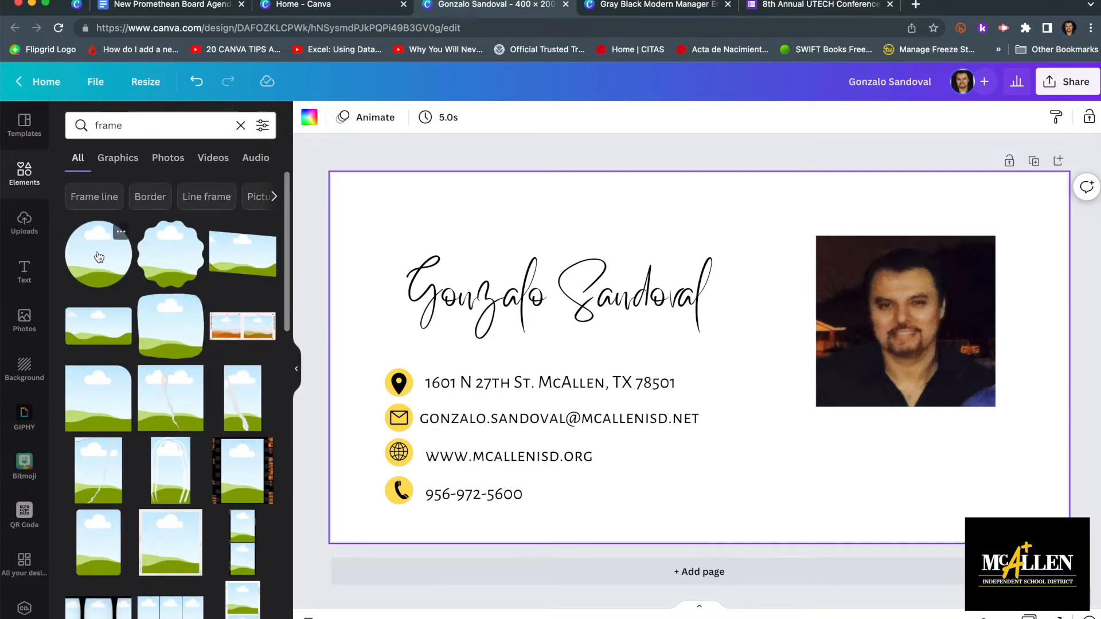
{"action": "left_click", "coordinate": [98, 256]}
{"action": "left_click_drag", "start_coordinate": [736, 379], "coordinate": [832, 453]}
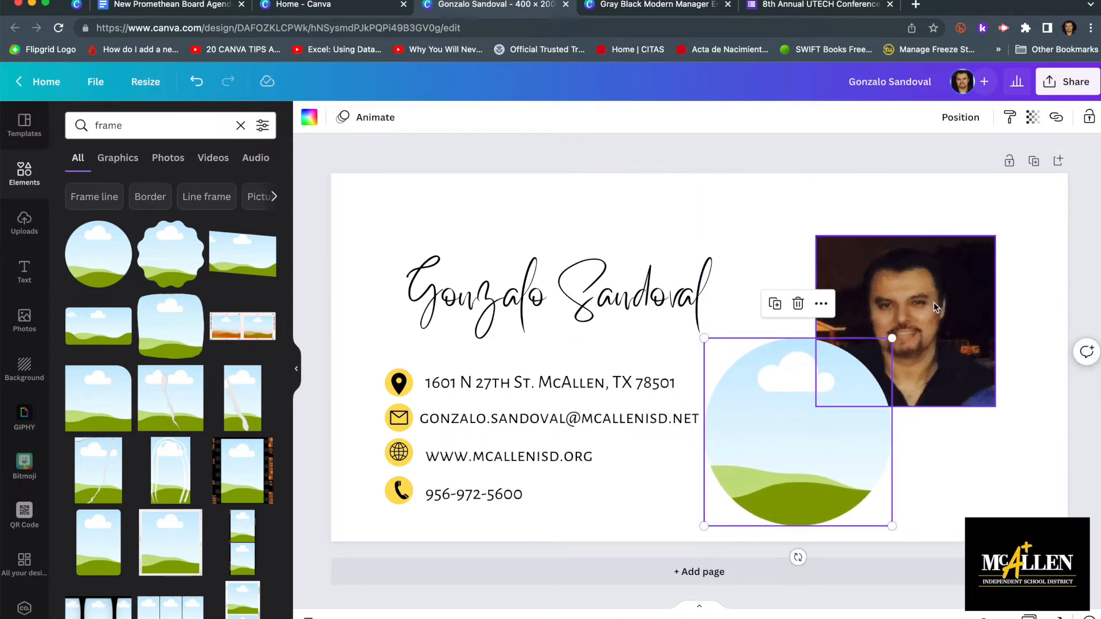
Place the portrait photo inside the circular frame and position the framed photo to the right of the name.
{"action": "left_click_drag", "start_coordinate": [933, 301], "coordinate": [957, 263]}
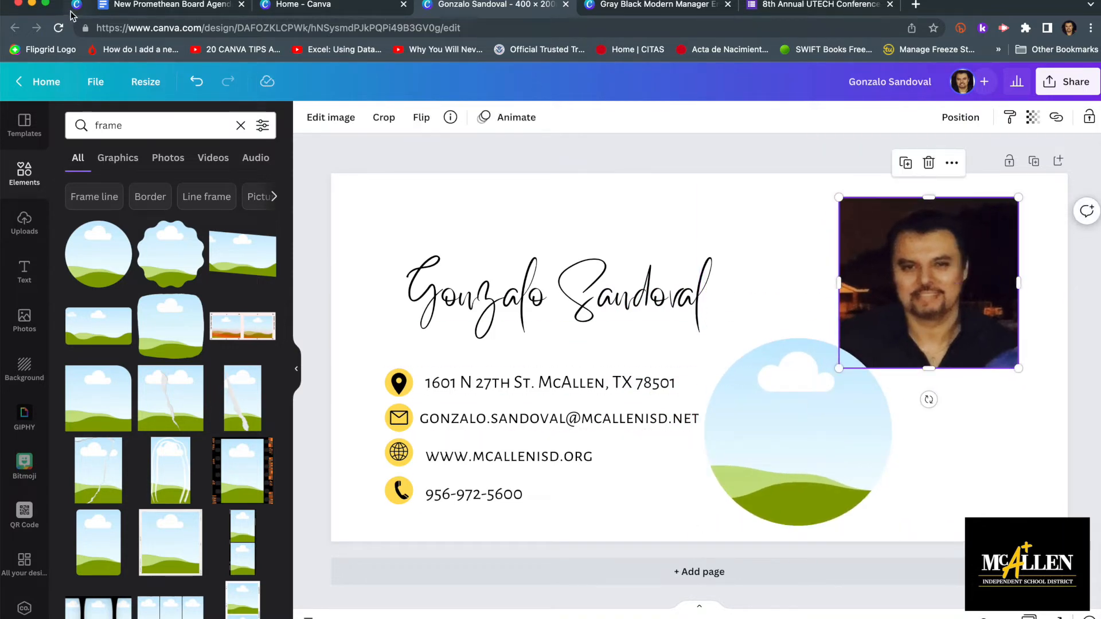
{"action": "left_click", "coordinate": [72, 13]}
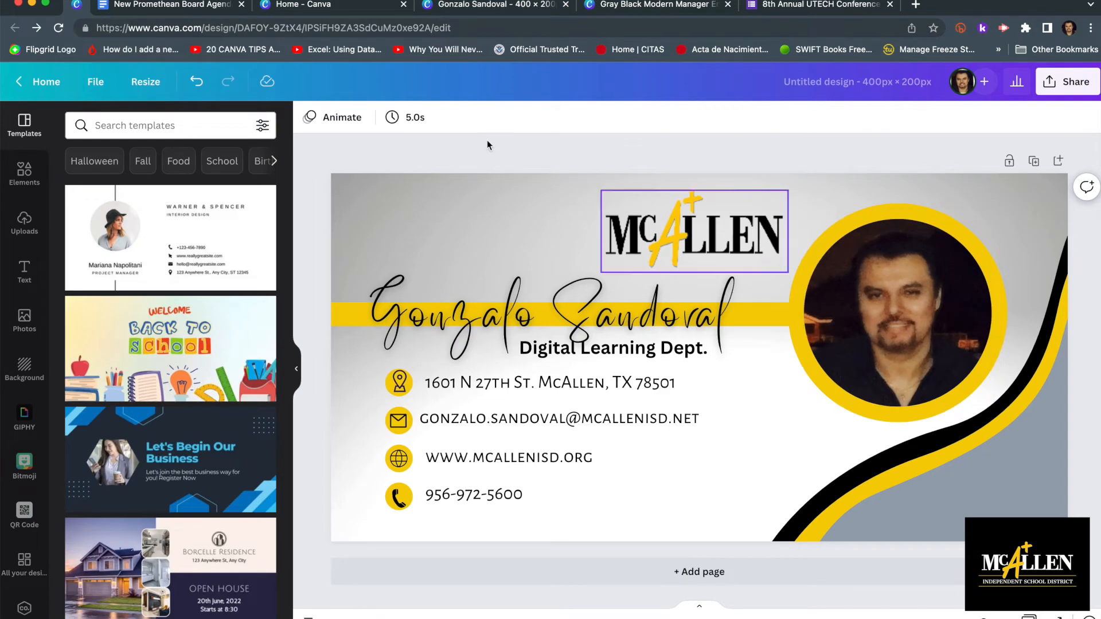
{"action": "left_click", "coordinate": [479, 15]}
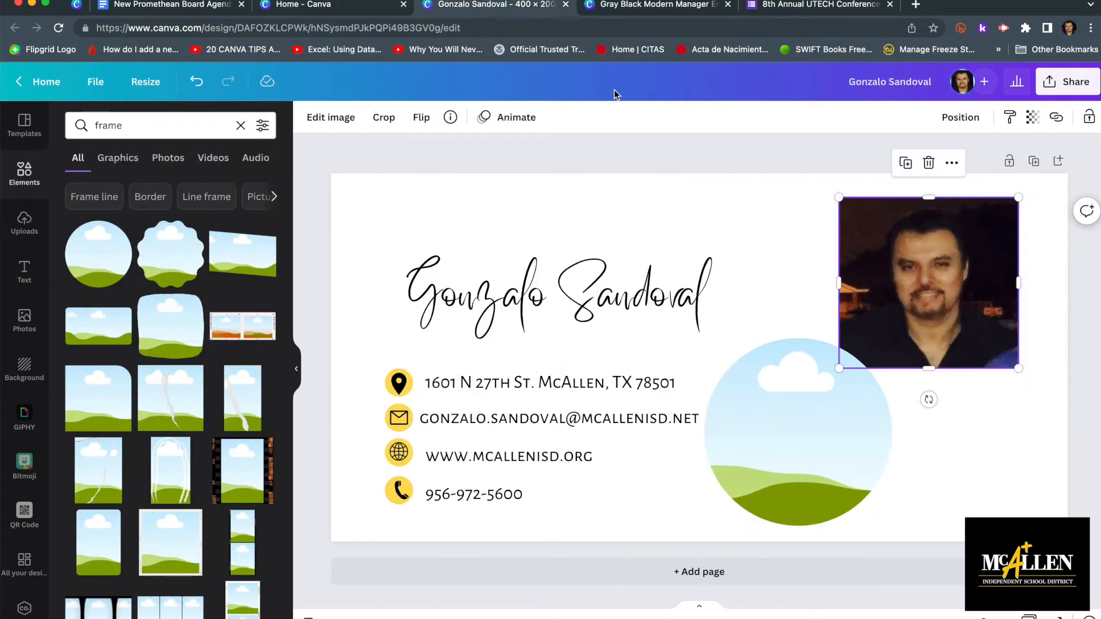
{"action": "left_click", "coordinate": [785, 237]}
{"action": "left_click_drag", "start_coordinate": [920, 253], "coordinate": [911, 280]}
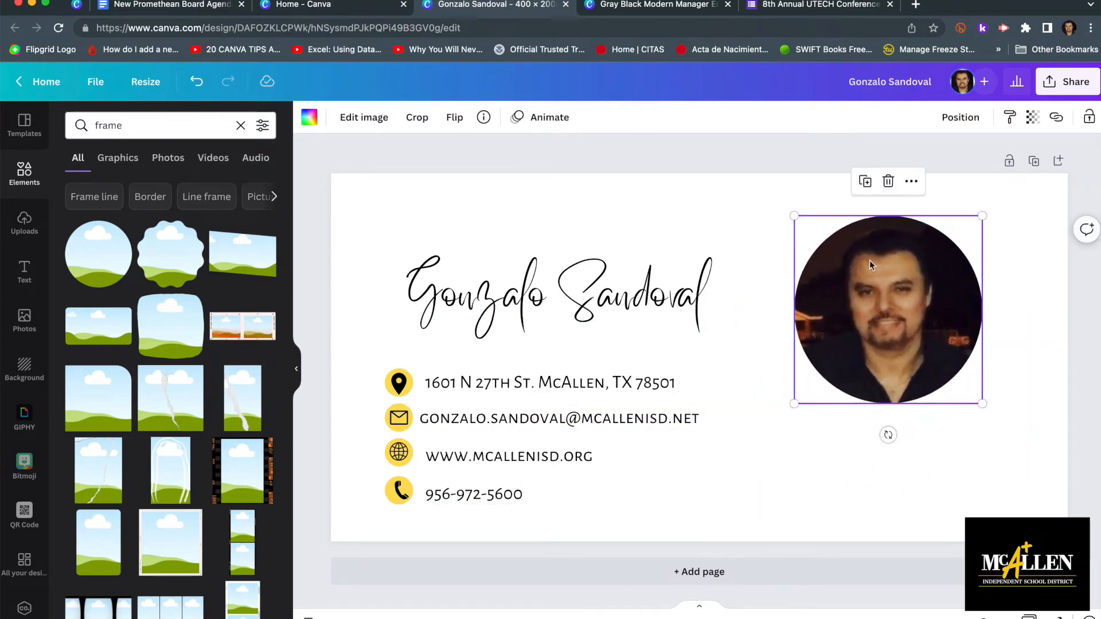
{"action": "left_click", "coordinate": [727, 209]}
Search the elements for "circle", add the solid circle, enlarge it beyond the framed photo's size and move it over the photo.
{"action": "left_click", "coordinate": [83, 6]}
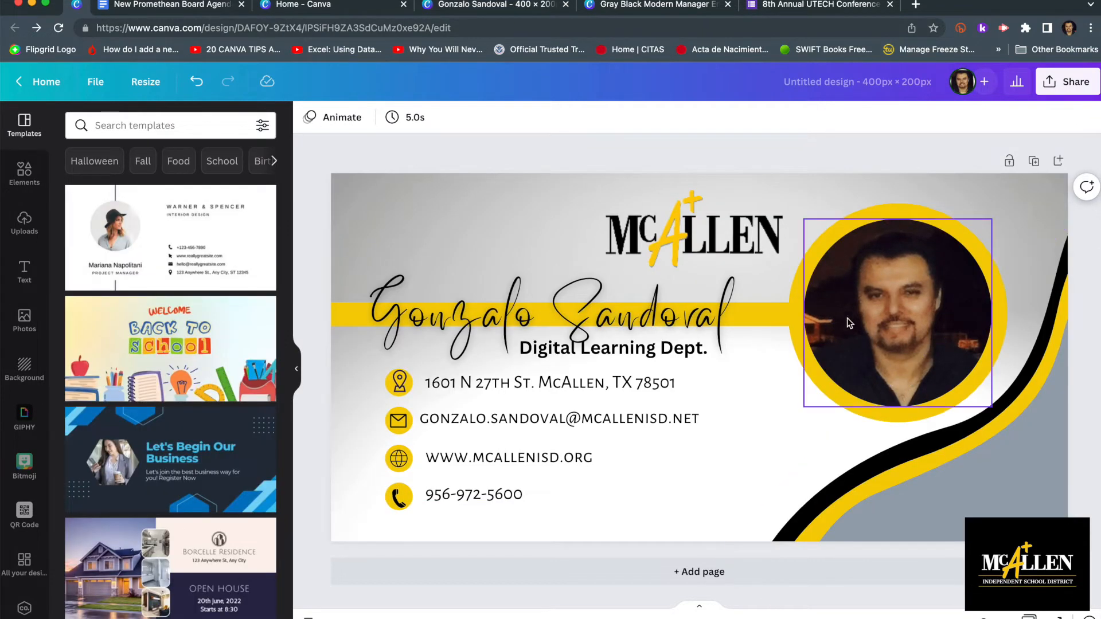
{"action": "left_click", "coordinate": [484, 7]}
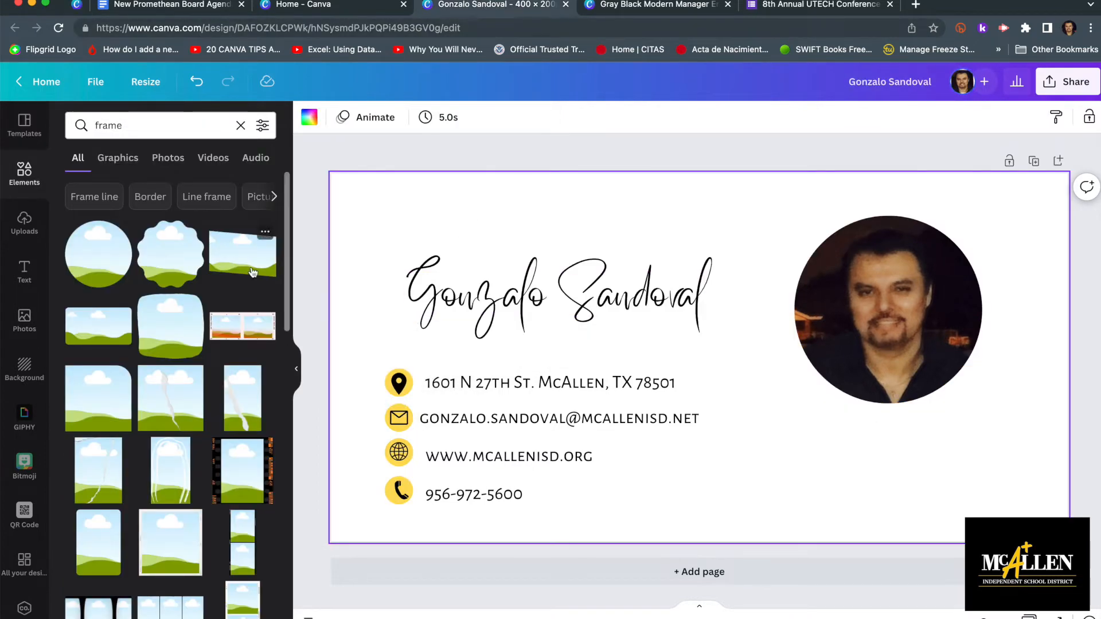
{"action": "double_click", "coordinate": [103, 127]}
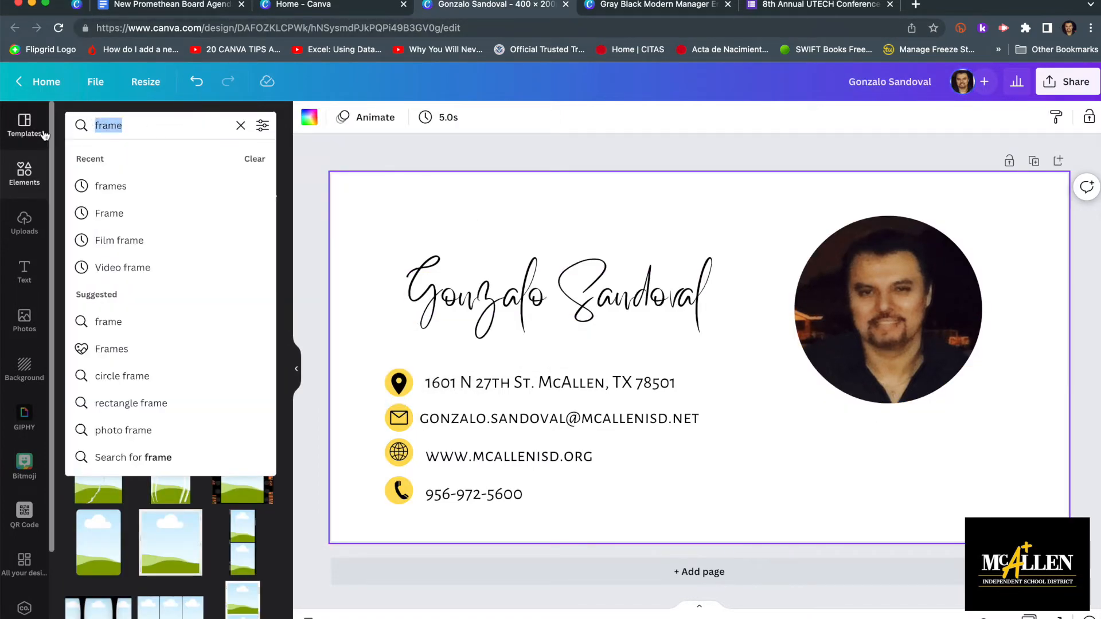
{"action": "type", "text": "cir"}
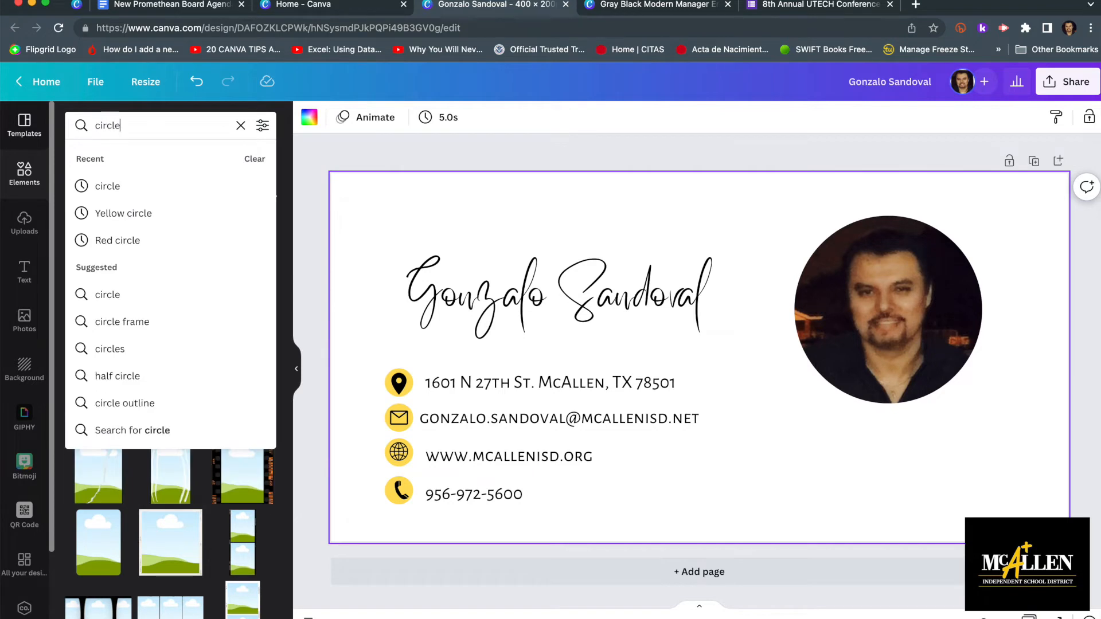
{"action": "type", "text": "cle"}
{"action": "key", "text": "Return"}
{"action": "left_click", "coordinate": [101, 260]}
{"action": "left_click_drag", "start_coordinate": [755, 414], "coordinate": [871, 535]}
{"action": "left_click_drag", "start_coordinate": [850, 476], "coordinate": [971, 379]}
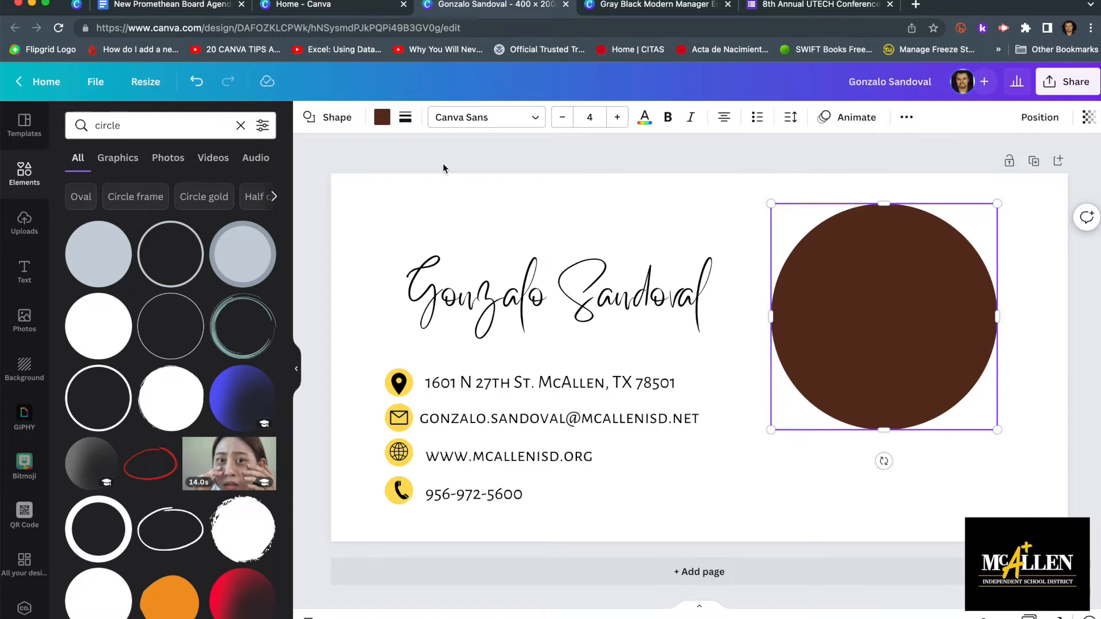
Recolour the large circle with the document's yellow and send it backward behind the framed photo.
{"action": "left_click", "coordinate": [383, 120]}
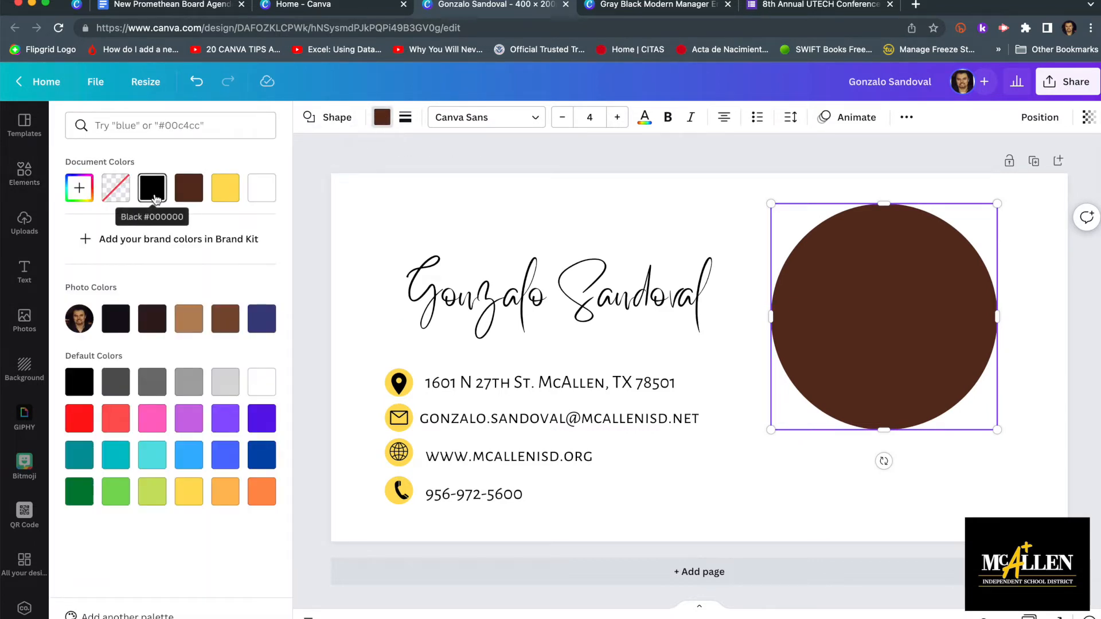
{"action": "left_click", "coordinate": [225, 187]}
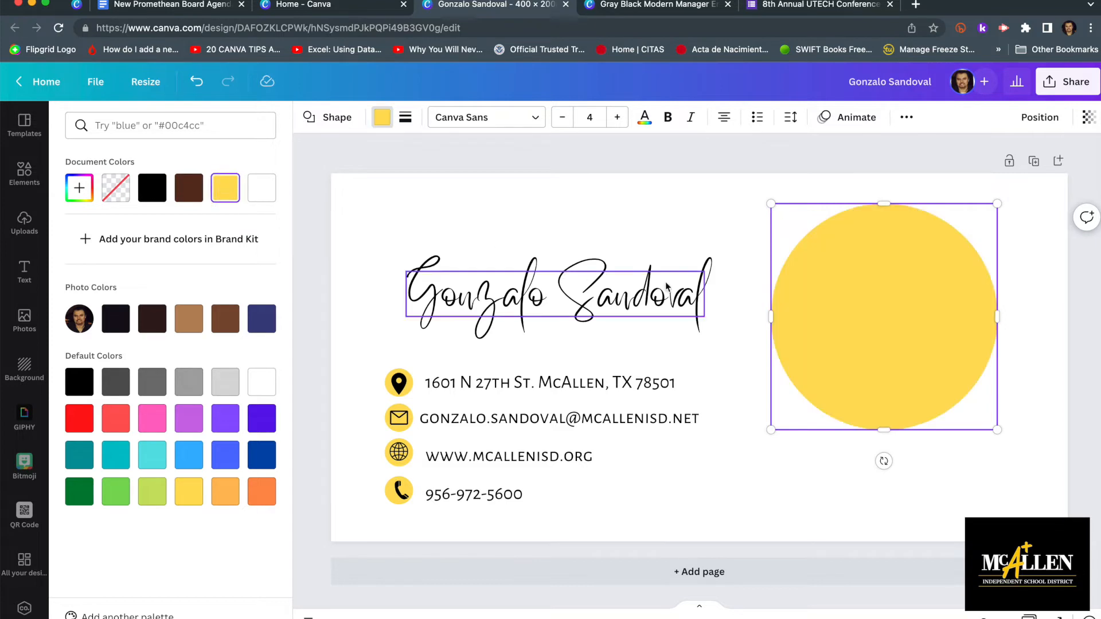
{"action": "left_click", "coordinate": [826, 278]}
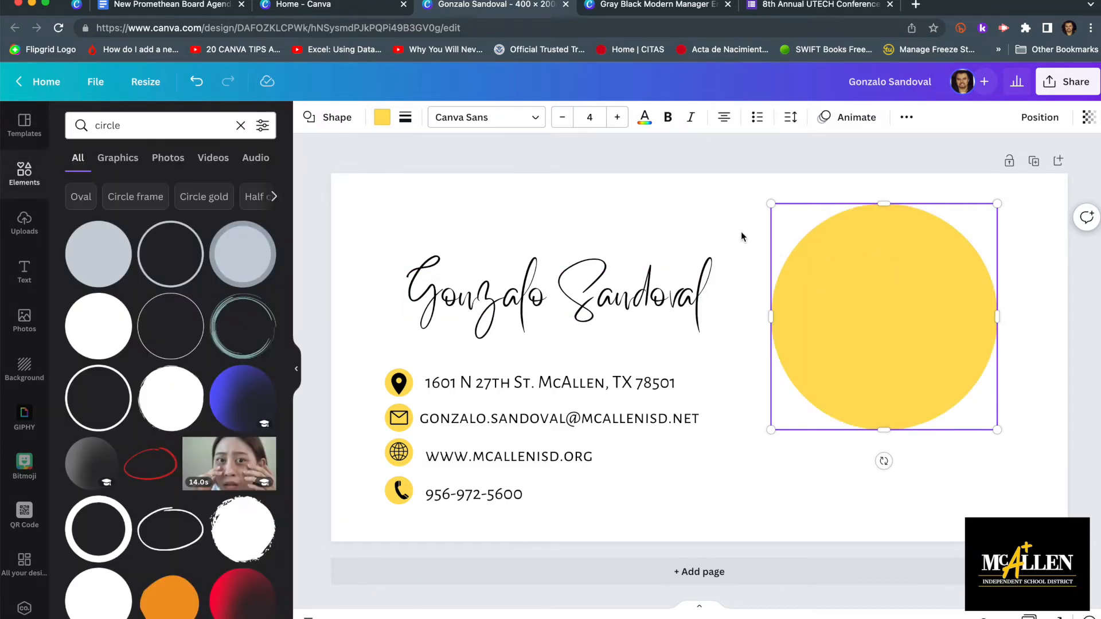
{"action": "right_click", "coordinate": [831, 262]}
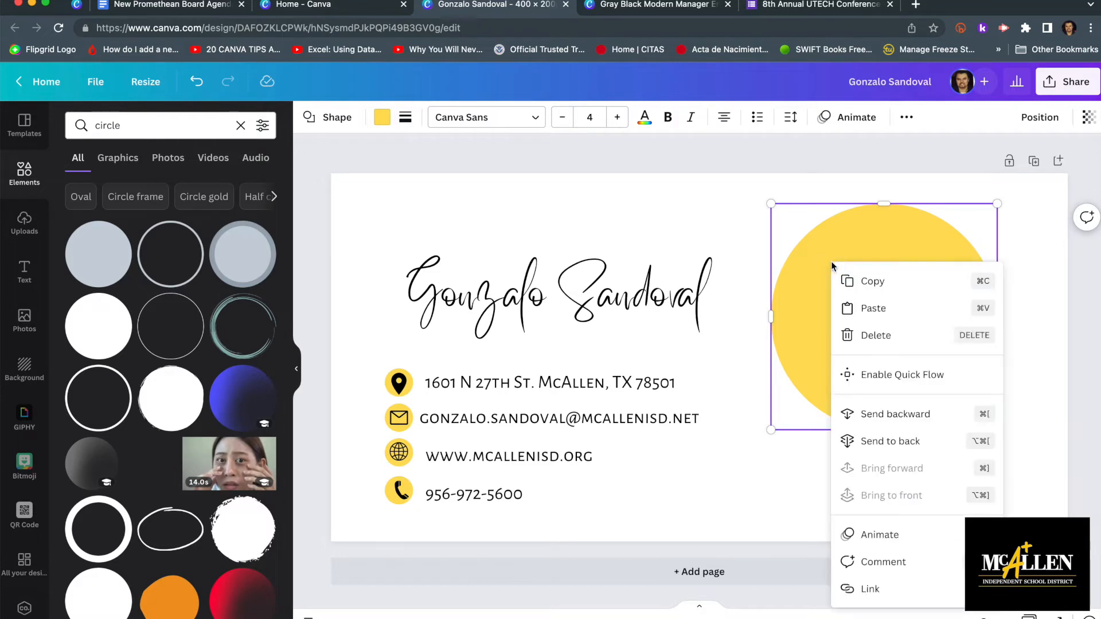
{"action": "left_click", "coordinate": [928, 419]}
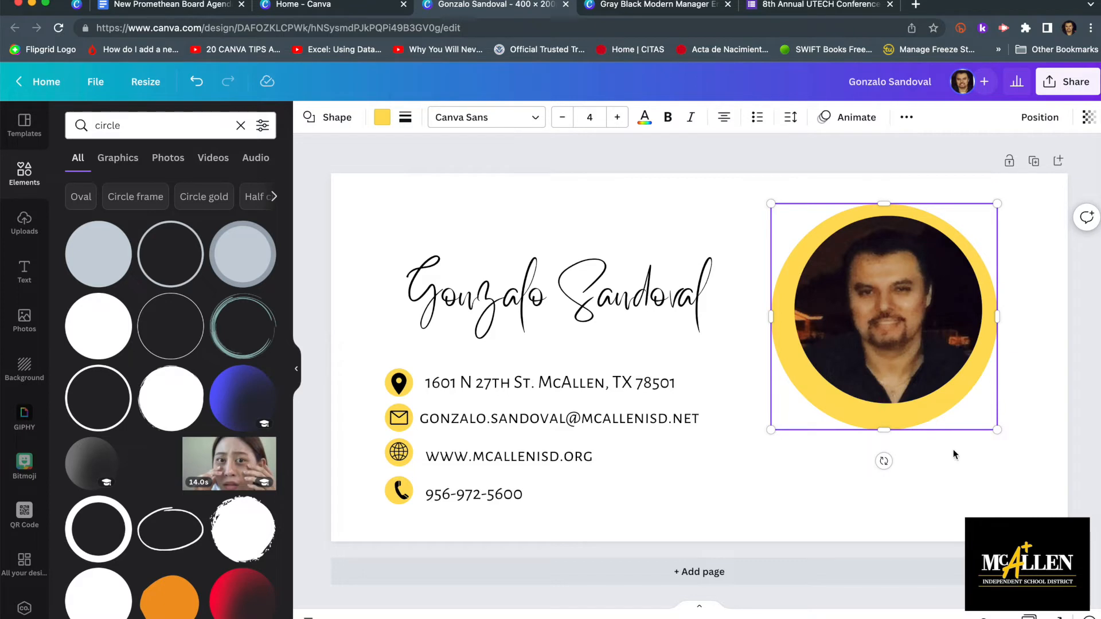
Scale the yellow circle down to a thinner ring around the portrait and centre the framed photo inside it.
{"action": "left_click_drag", "start_coordinate": [771, 431], "coordinate": [785, 414]}
{"action": "left_click", "coordinate": [898, 468]}
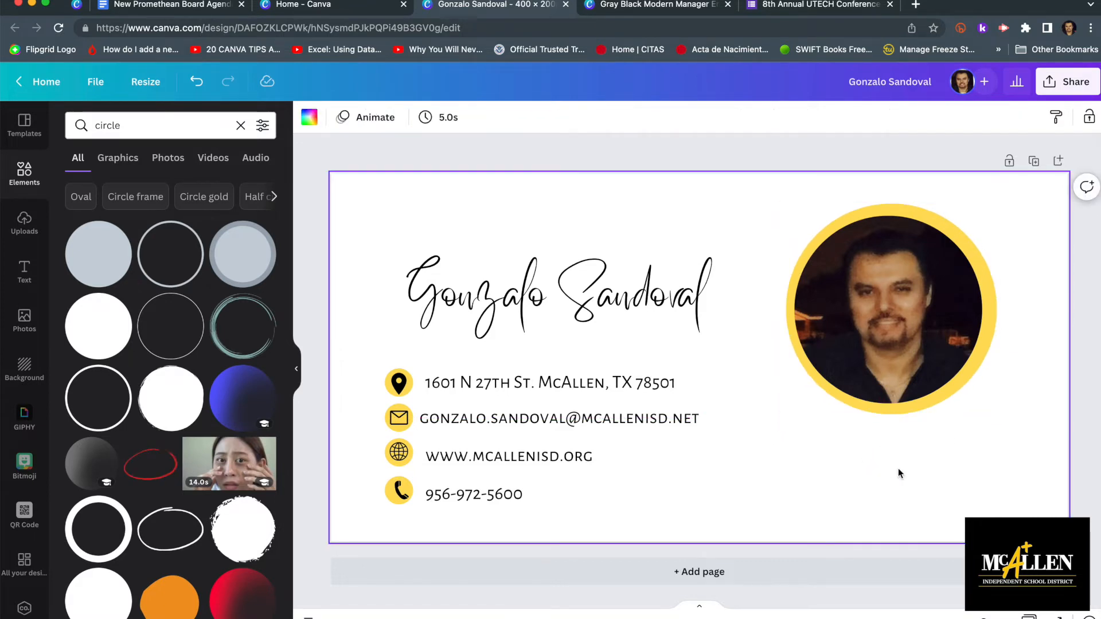
{"action": "left_click_drag", "start_coordinate": [896, 310], "coordinate": [900, 312]}
{"action": "left_click", "coordinate": [899, 460]}
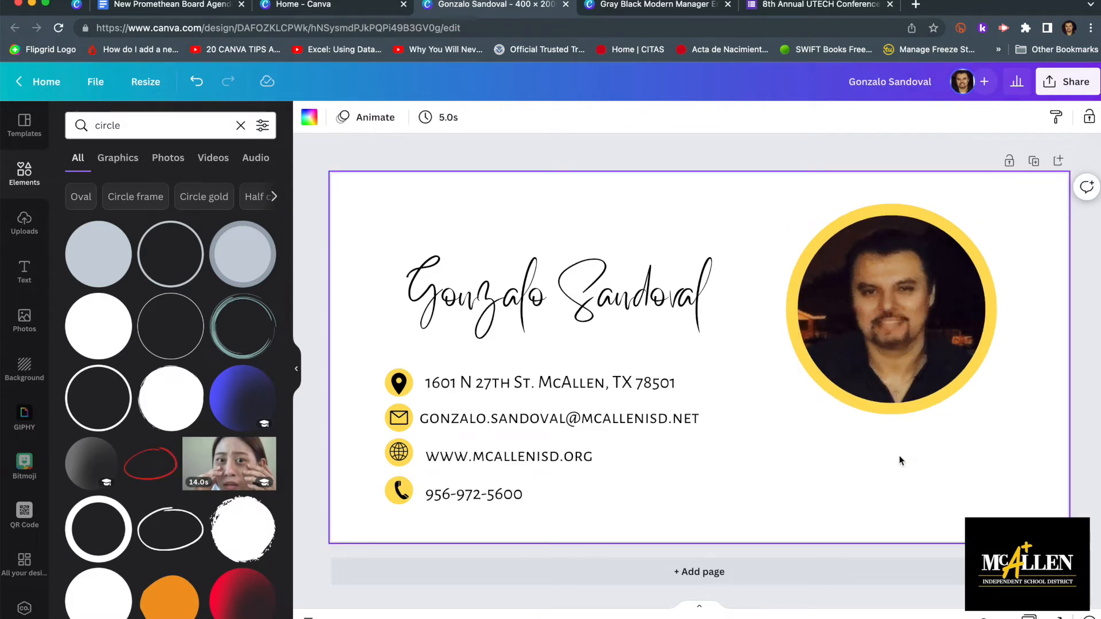
{"action": "mouse_move", "coordinate": [897, 373]}
{"action": "left_mouse_down"}
{"action": "mouse_move", "coordinate": [908, 373]}
{"action": "mouse_move", "coordinate": [899, 370]}
{"action": "left_mouse_up"}
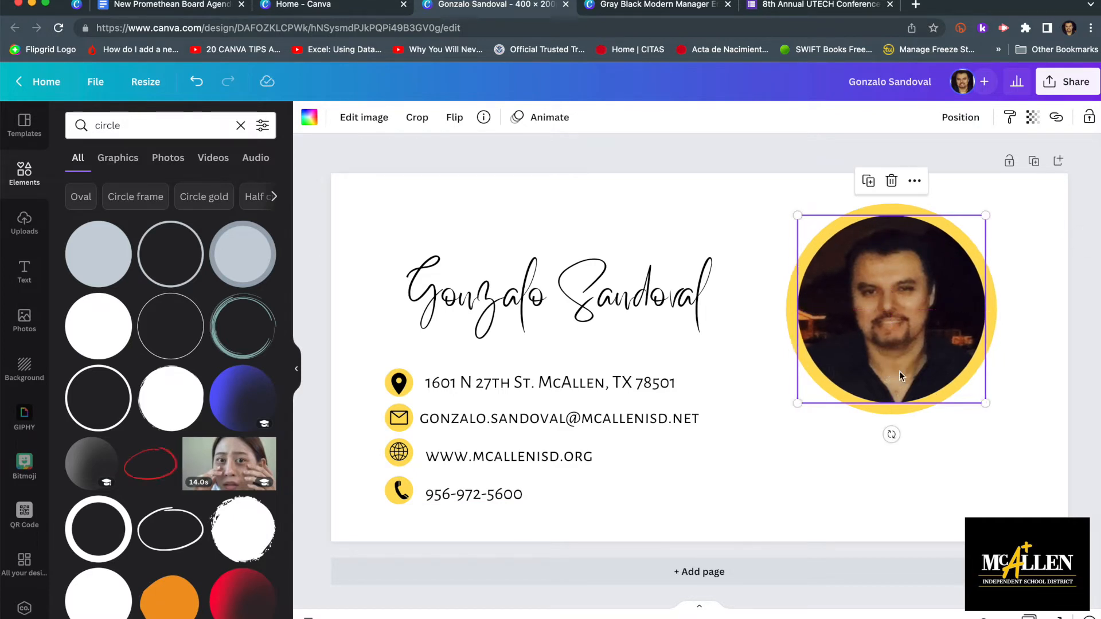
{"action": "left_click", "coordinate": [880, 484]}
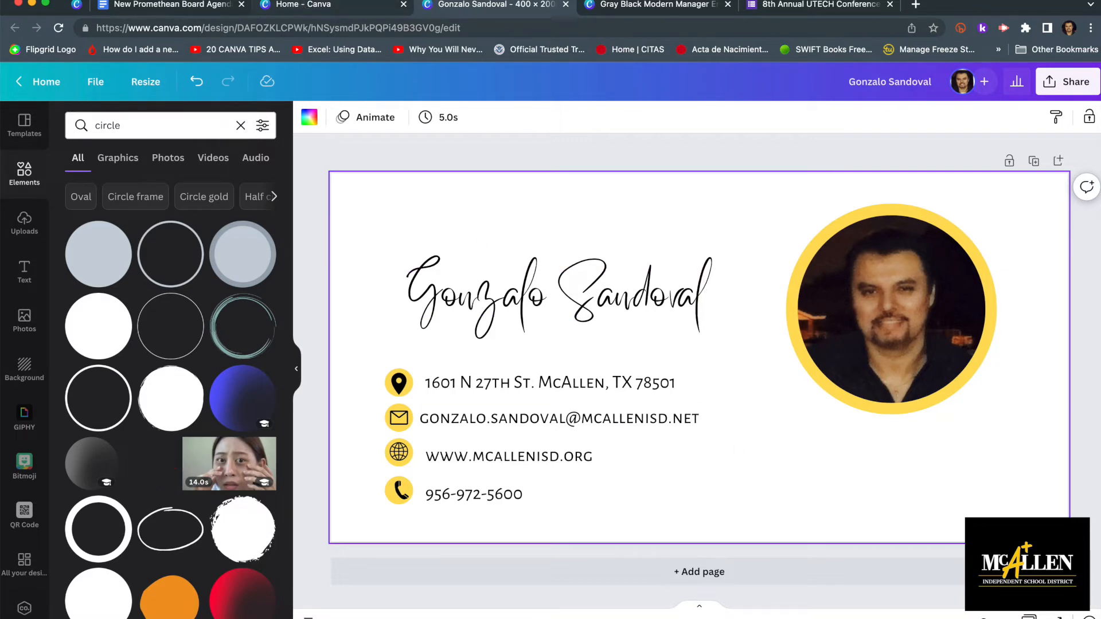
Check the finished McAllen signature, search the elements for "line", and place a plain straight line above the name.
{"action": "left_click", "coordinate": [78, 5]}
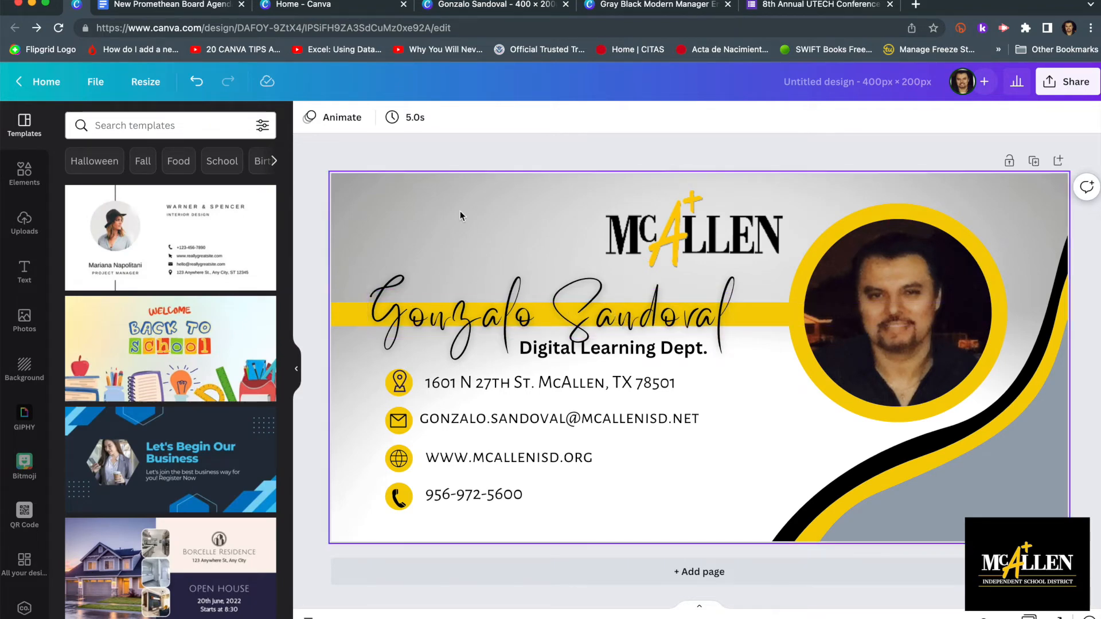
{"action": "left_click", "coordinate": [477, 12]}
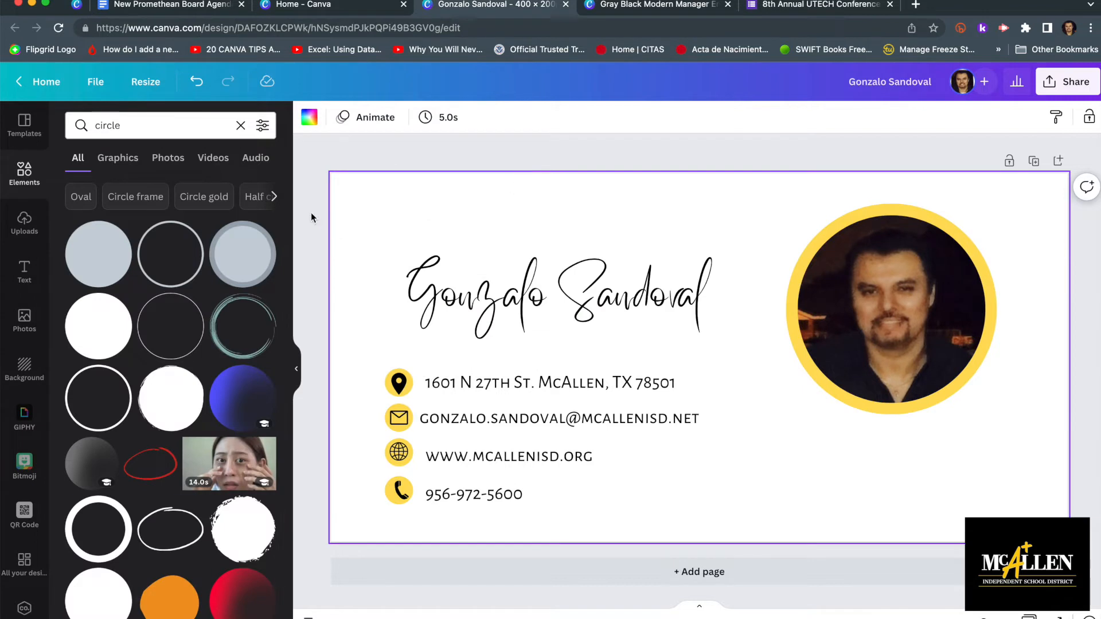
{"action": "left_click", "coordinate": [126, 125]}
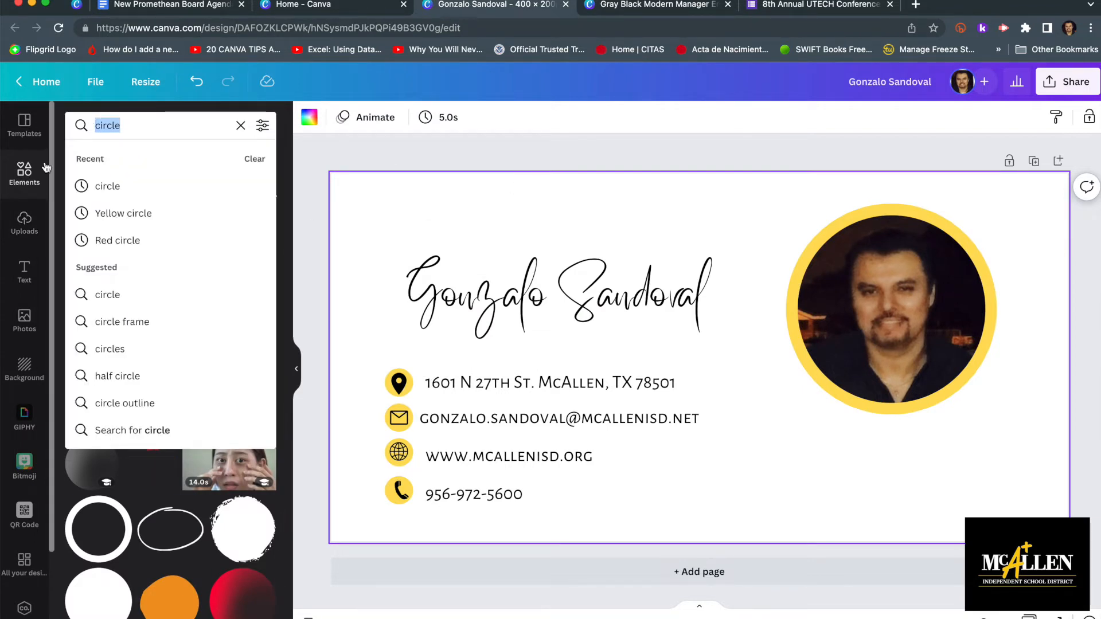
{"action": "type", "text": "line"}
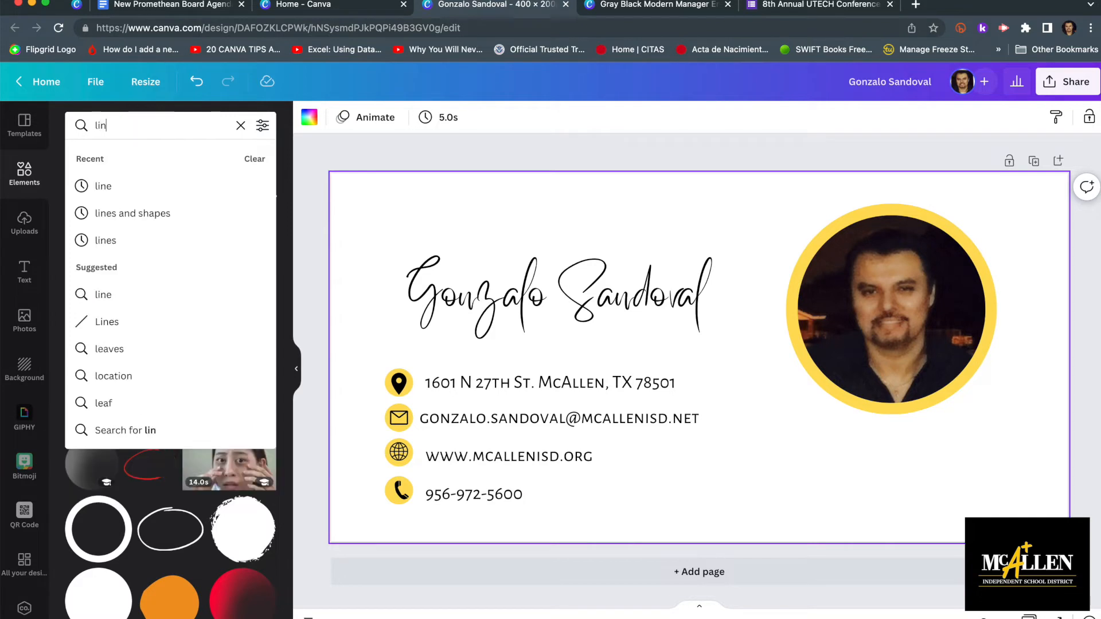
{"action": "key", "text": "Return"}
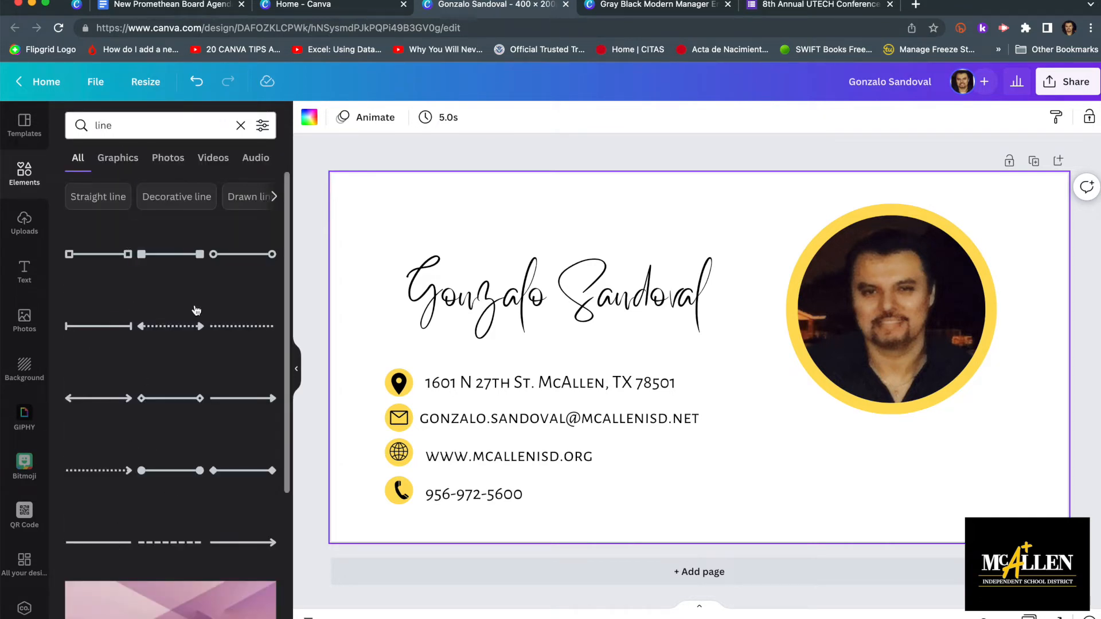
{"action": "left_click", "coordinate": [93, 544]}
{"action": "left_click_drag", "start_coordinate": [673, 362], "coordinate": [473, 225]}
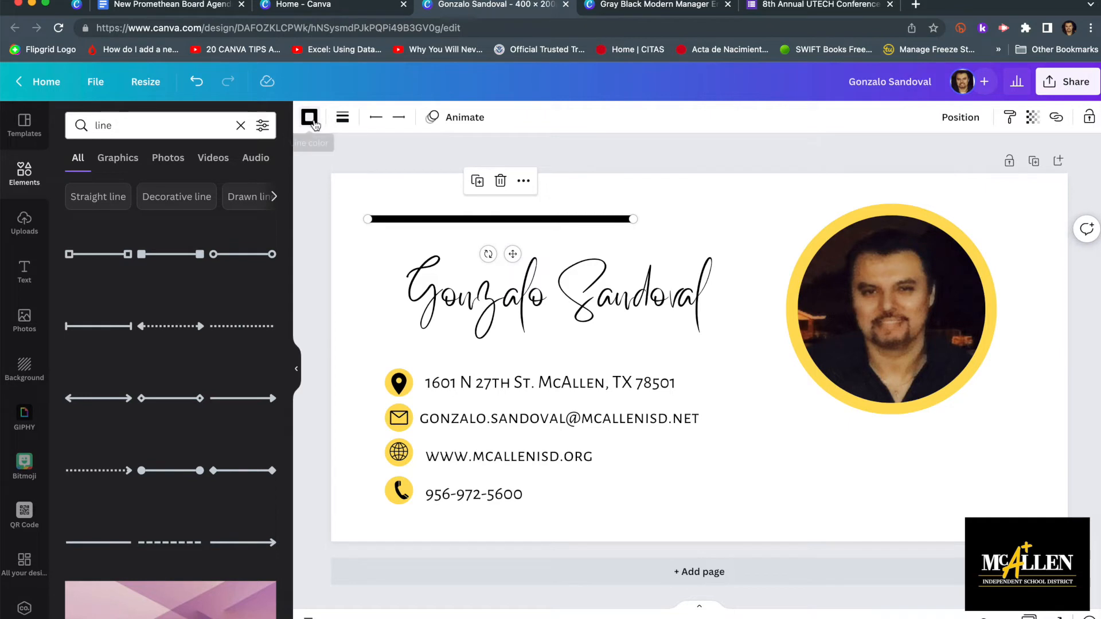
Thicken the straight line into a solid bar and recolour it with the document's yellow.
{"action": "left_click", "coordinate": [343, 119]}
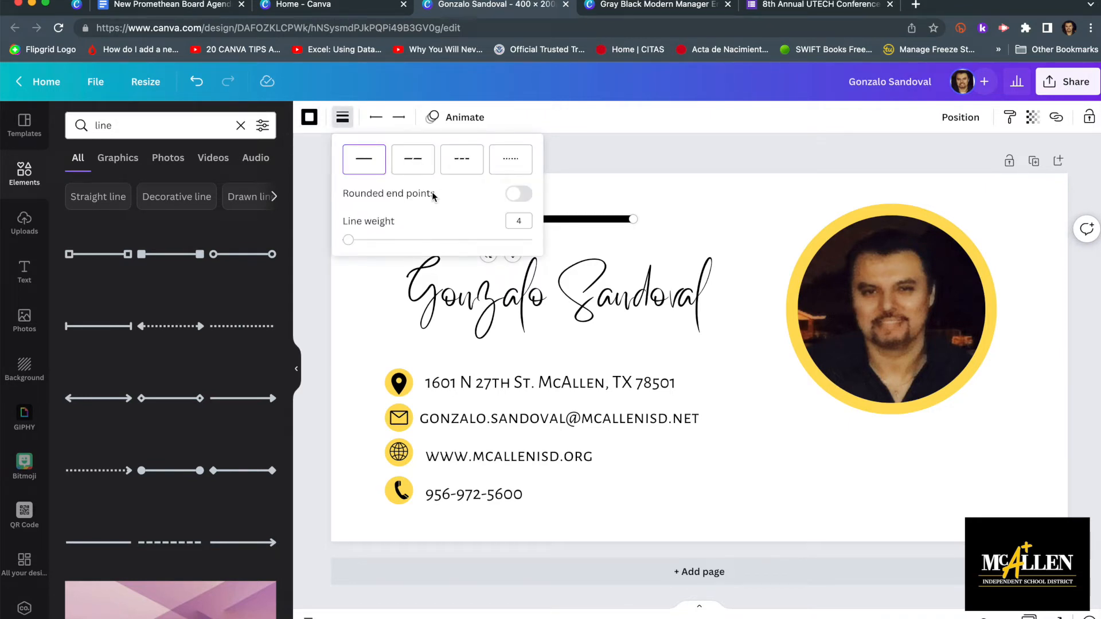
{"action": "left_click_drag", "start_coordinate": [347, 242], "coordinate": [363, 240]}
{"action": "left_click", "coordinate": [612, 224]}
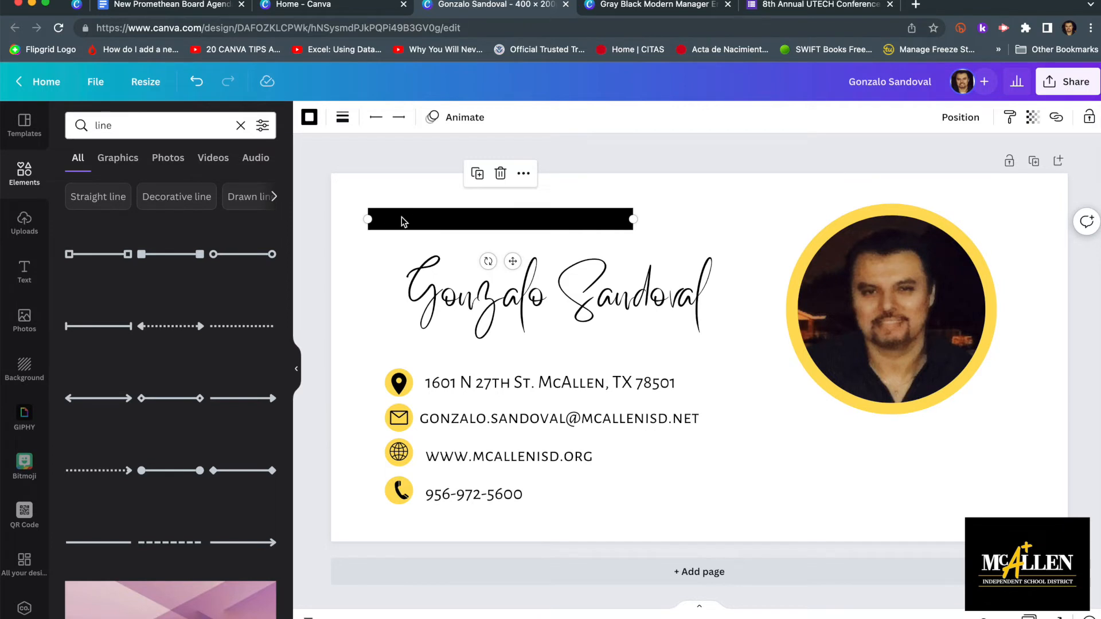
{"action": "left_click", "coordinate": [306, 122]}
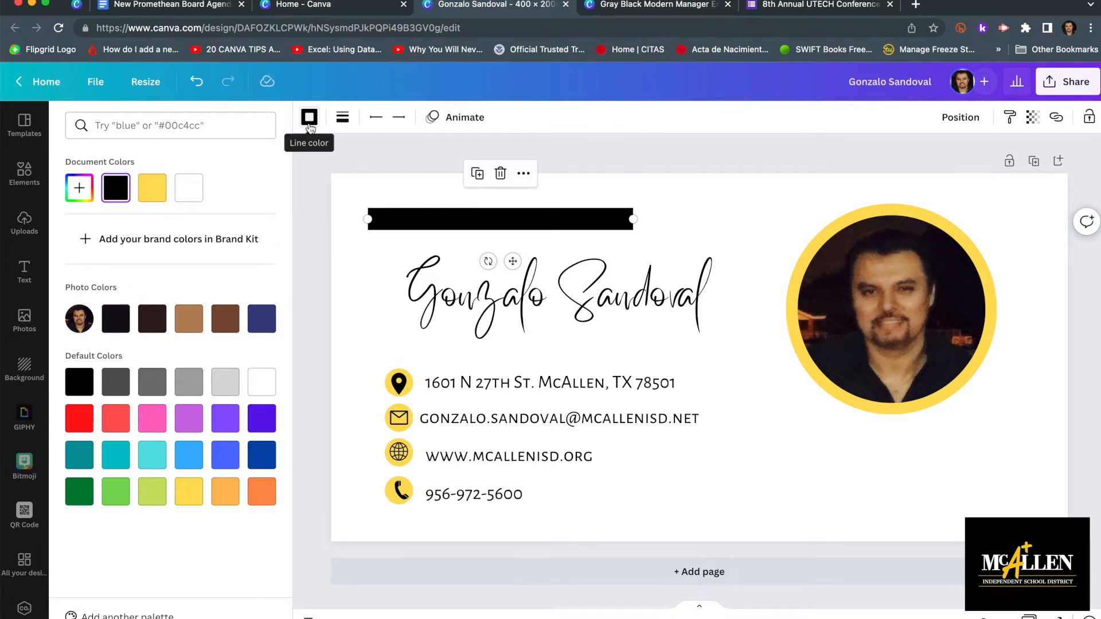
{"action": "left_click", "coordinate": [156, 194]}
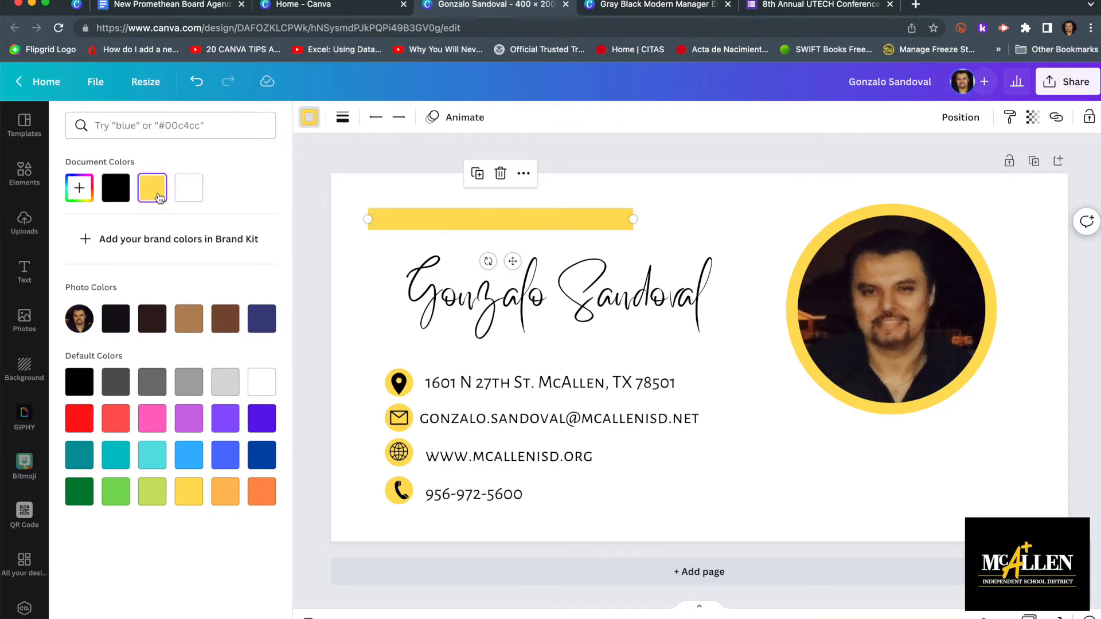
{"action": "left_click", "coordinate": [414, 220]}
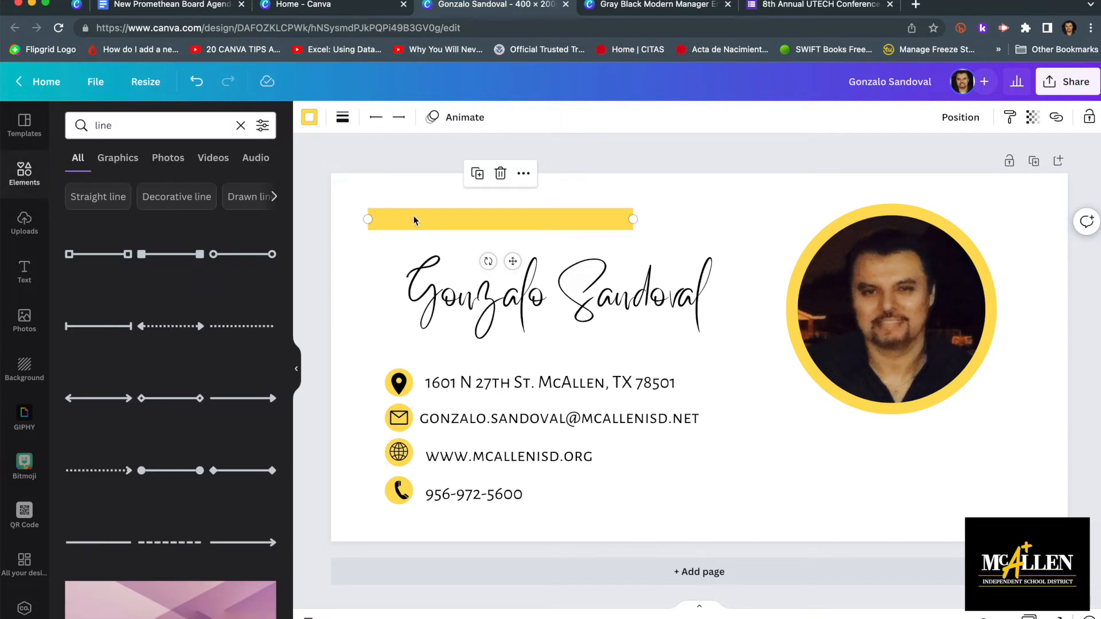
Move the yellow bar across the name and stretch it from the canvas's left edge to just inside the portrait ring, as in the finished signature.
{"action": "left_click_drag", "start_coordinate": [442, 224], "coordinate": [430, 300]}
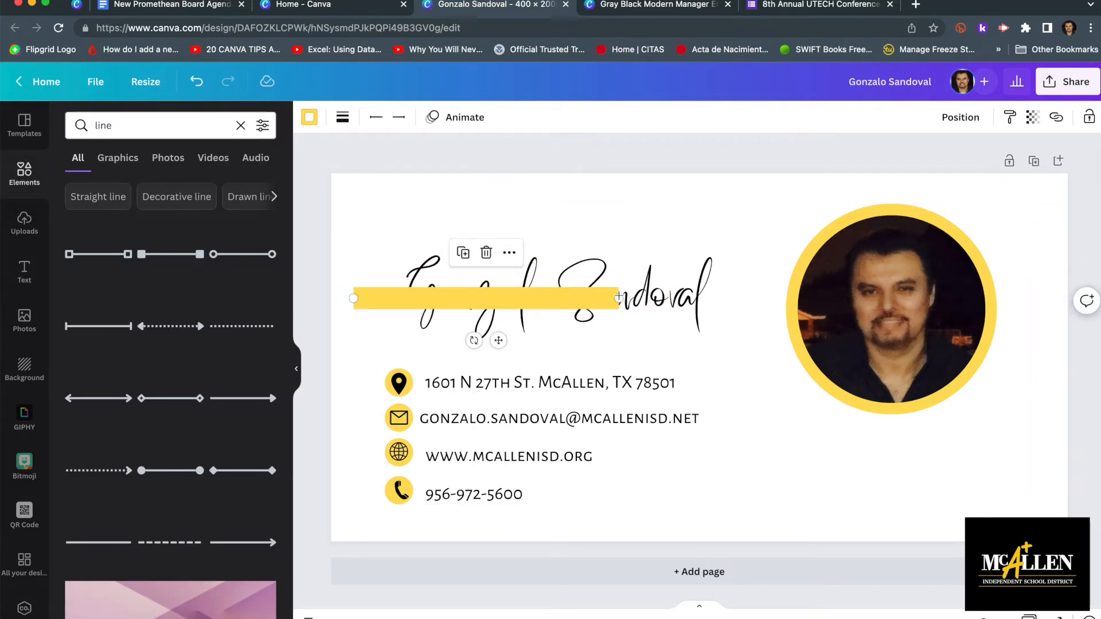
{"action": "left_click_drag", "start_coordinate": [619, 298], "coordinate": [851, 298]}
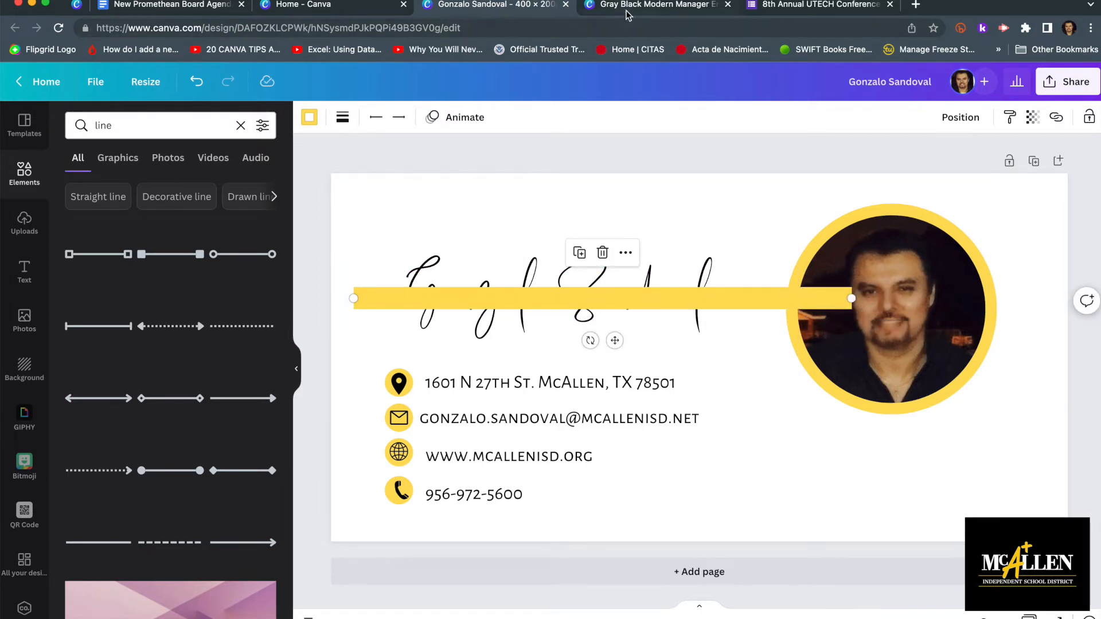
{"action": "left_click_drag", "start_coordinate": [505, 4], "coordinate": [355, 4]}
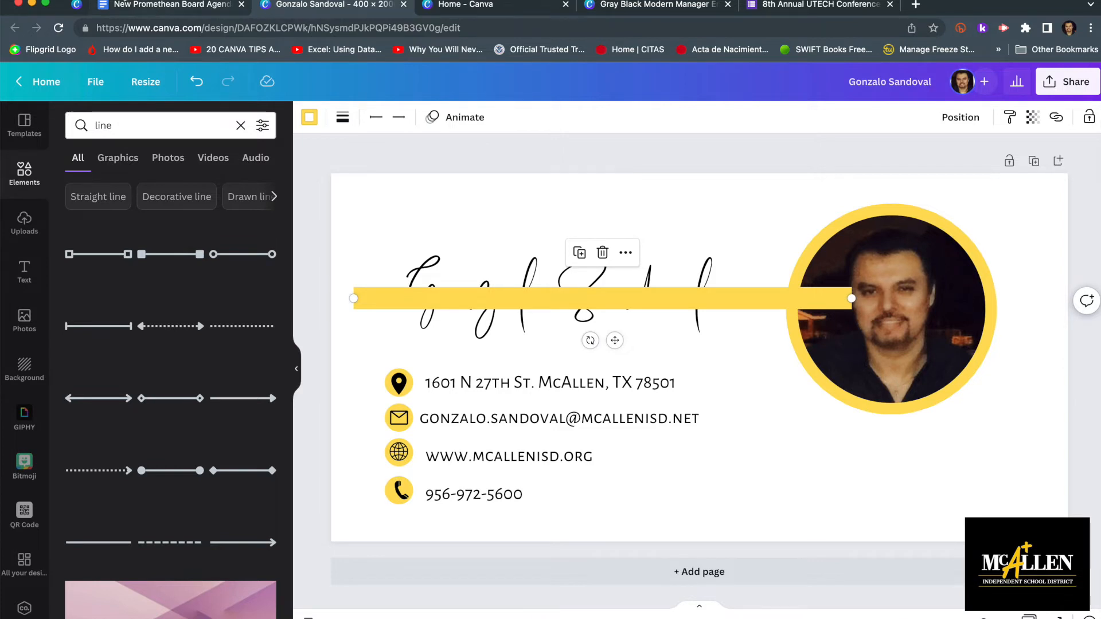
{"action": "left_click", "coordinate": [75, 6]}
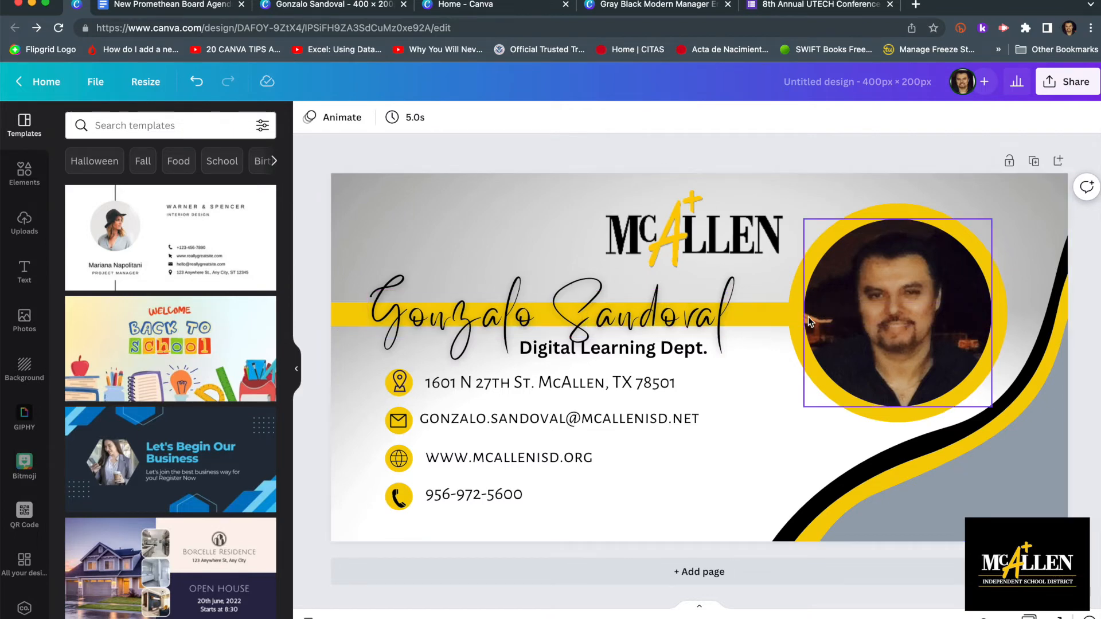
{"action": "left_click", "coordinate": [467, 4]}
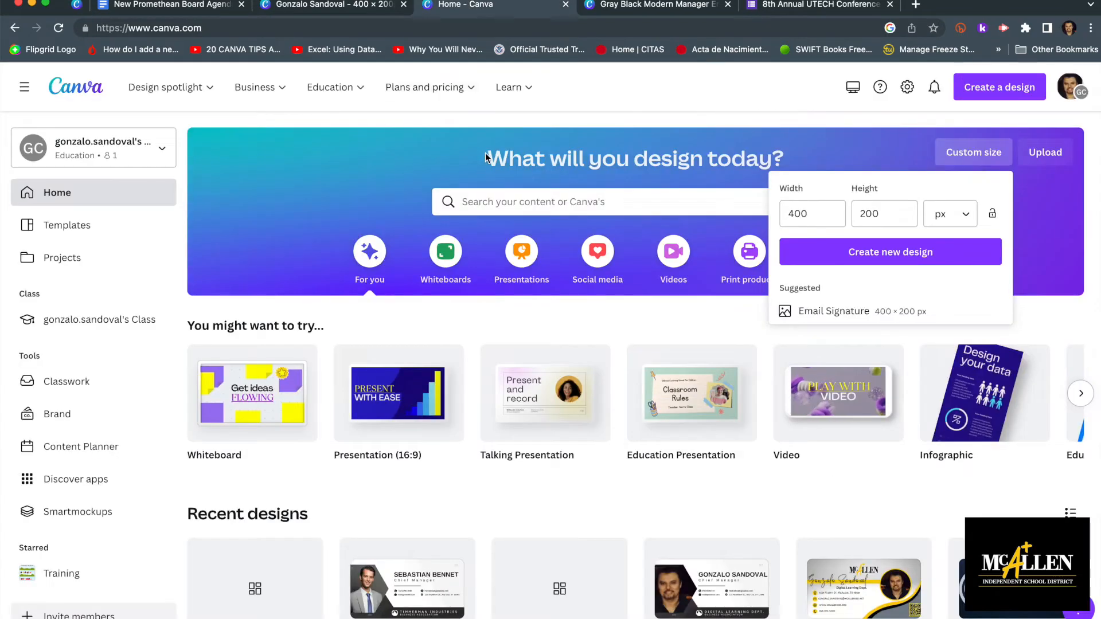
{"action": "left_click", "coordinate": [351, 7]}
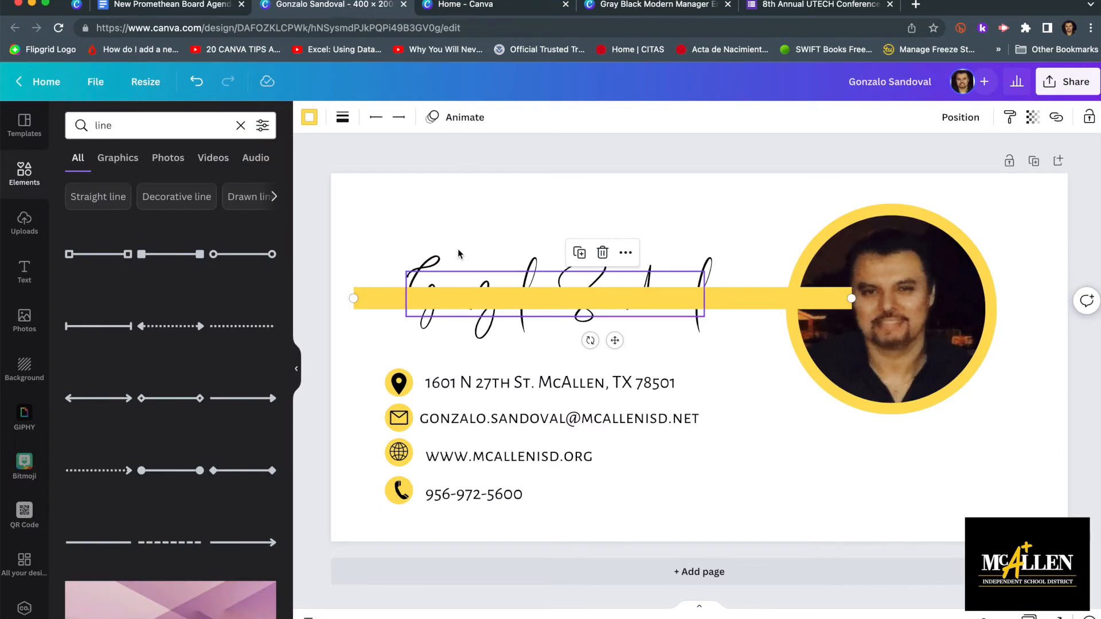
{"action": "left_click", "coordinate": [351, 299]}
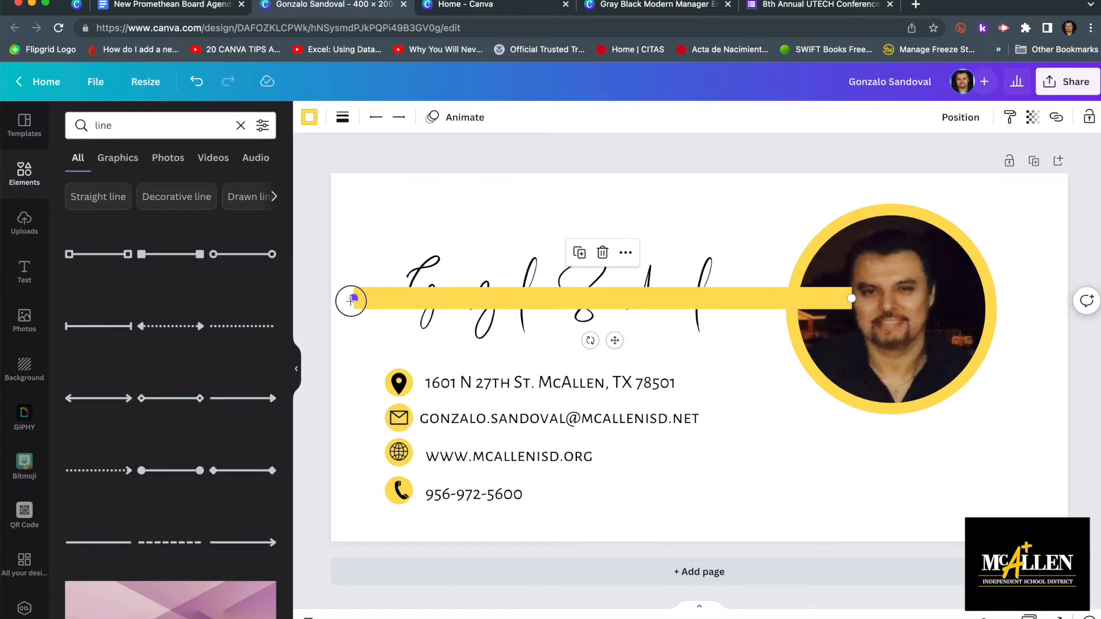
{"action": "left_click_drag", "start_coordinate": [351, 299], "coordinate": [331, 298]}
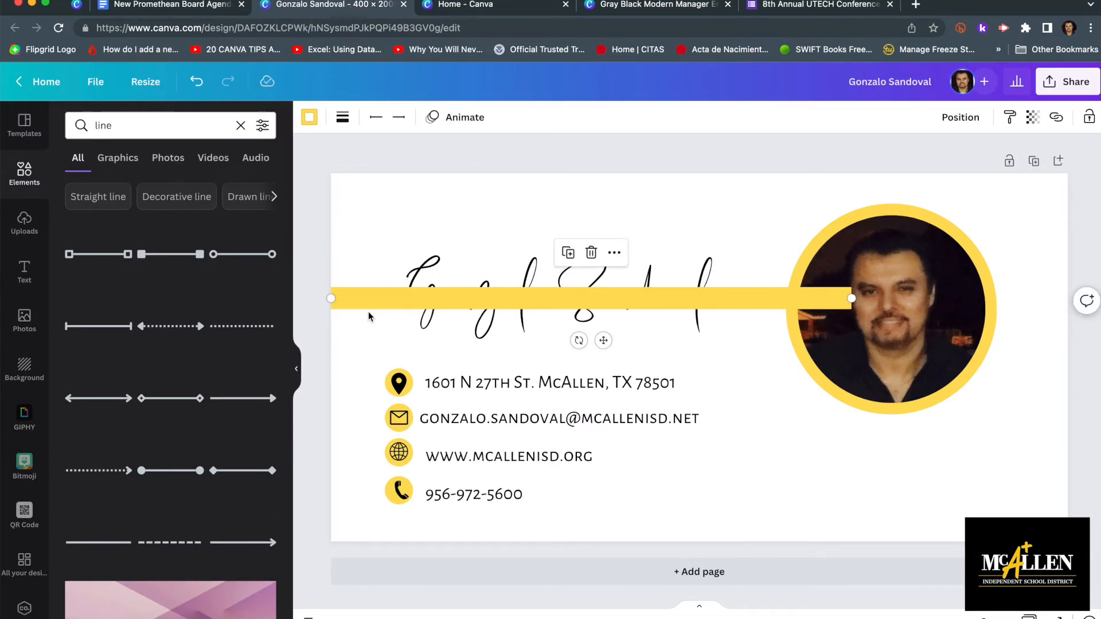
{"action": "left_click_drag", "start_coordinate": [852, 298], "coordinate": [817, 298]}
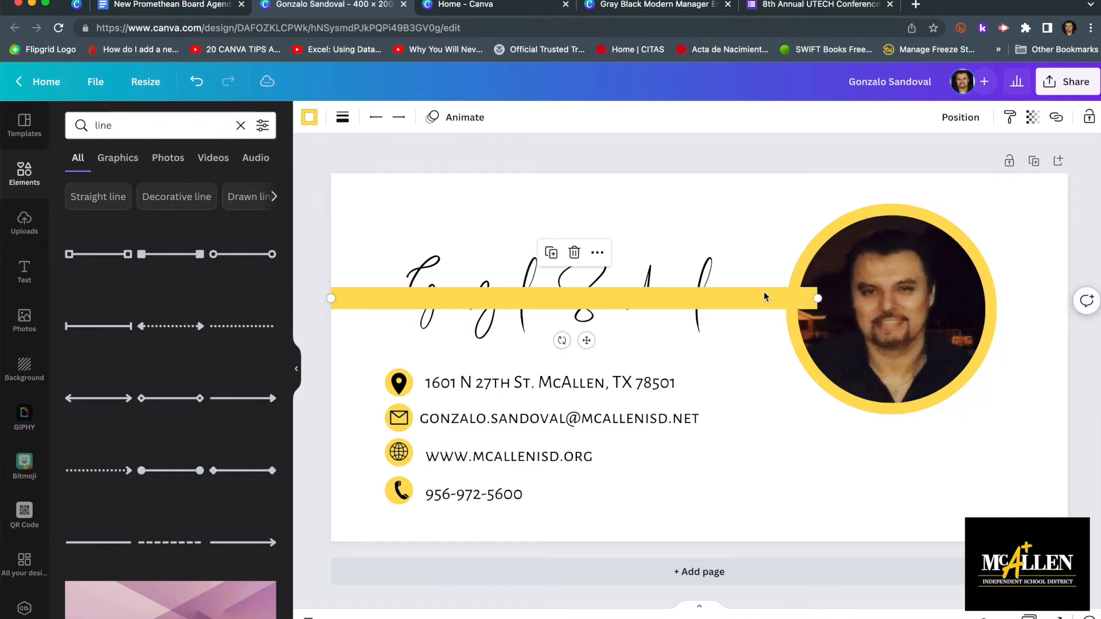
Send the yellow bar to the back, behind the name and portrait, and lower it slightly to the portrait's middle.
{"action": "right_click", "coordinate": [744, 297]}
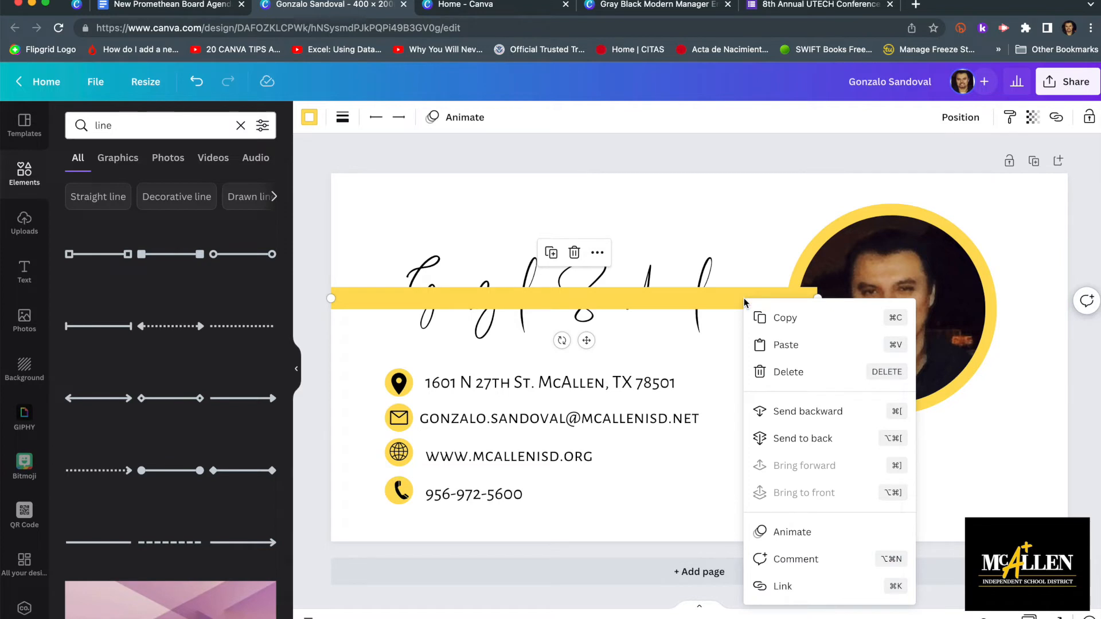
{"action": "left_click", "coordinate": [786, 440]}
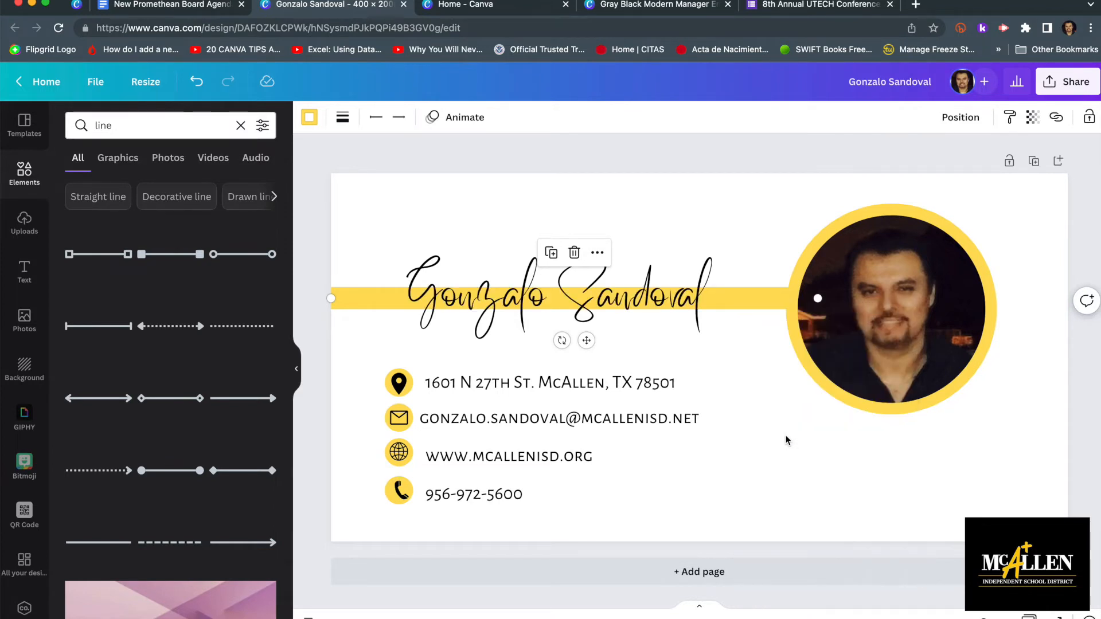
{"action": "left_click_drag", "start_coordinate": [387, 298], "coordinate": [386, 310]}
{"action": "left_click", "coordinate": [386, 247]}
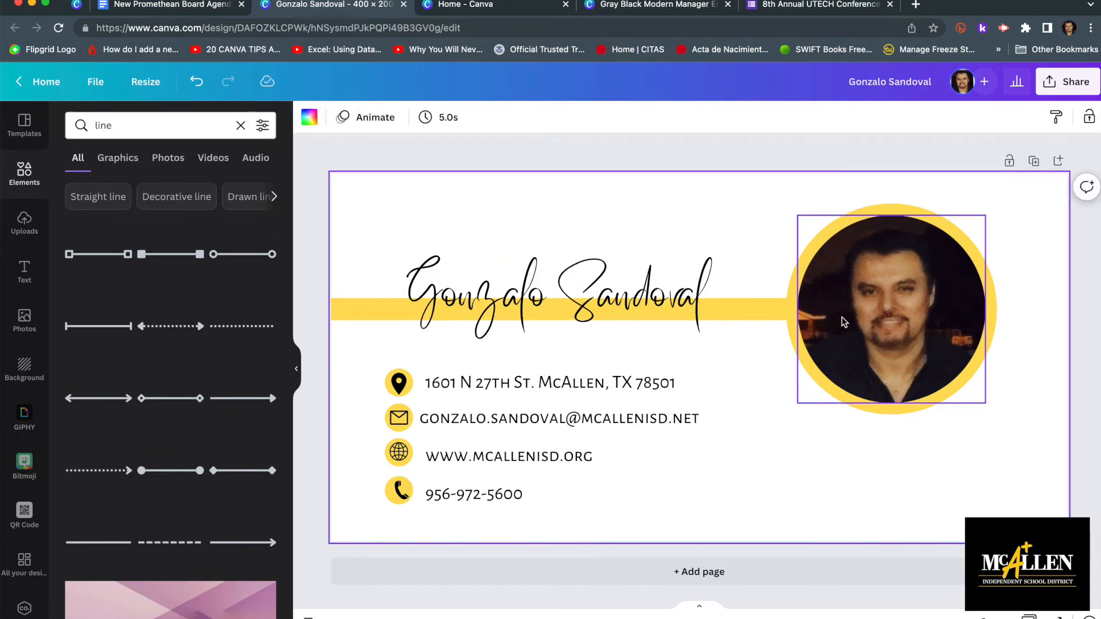
Shift the name text left and slightly down so it sits over the yellow bar like in the finished signature.
{"action": "left_click_drag", "start_coordinate": [707, 268], "coordinate": [606, 286]}
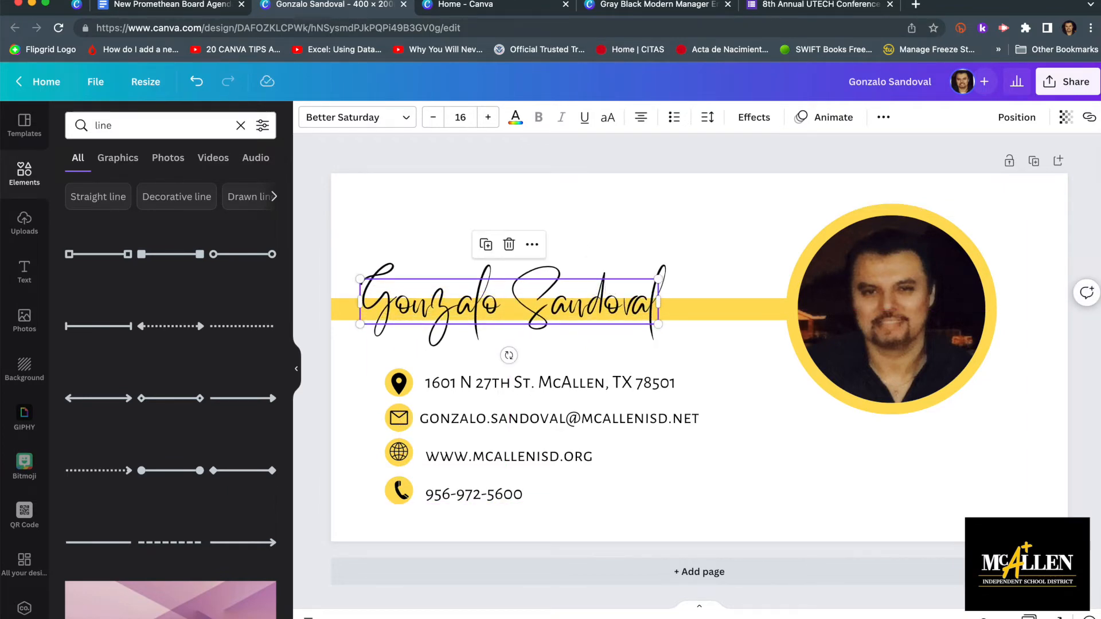
{"action": "left_click", "coordinate": [78, 7]}
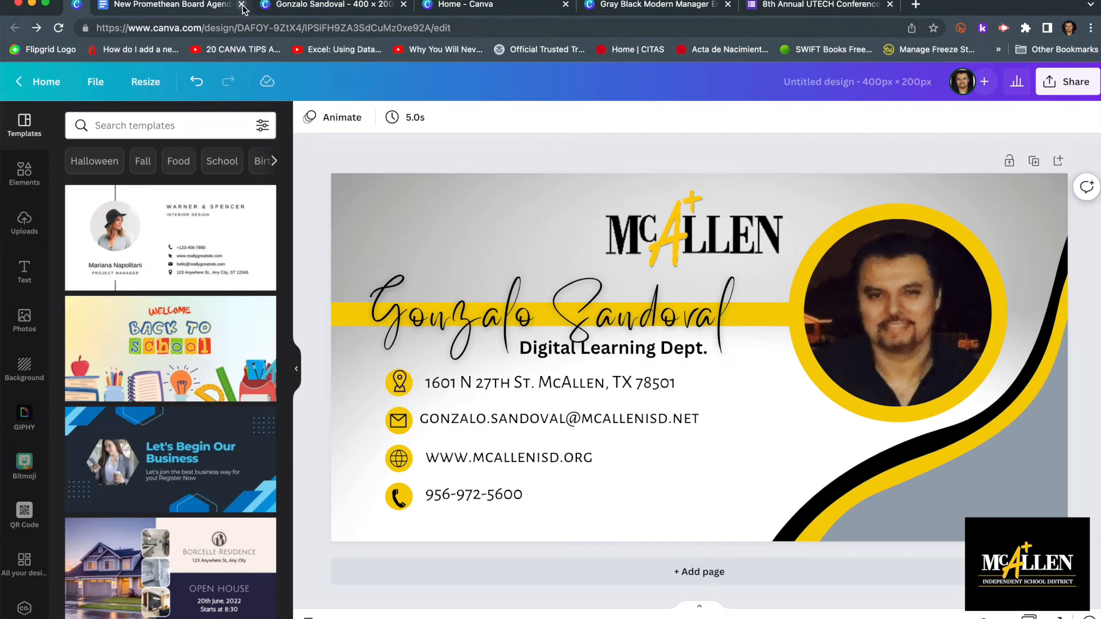
{"action": "left_click", "coordinate": [265, 7]}
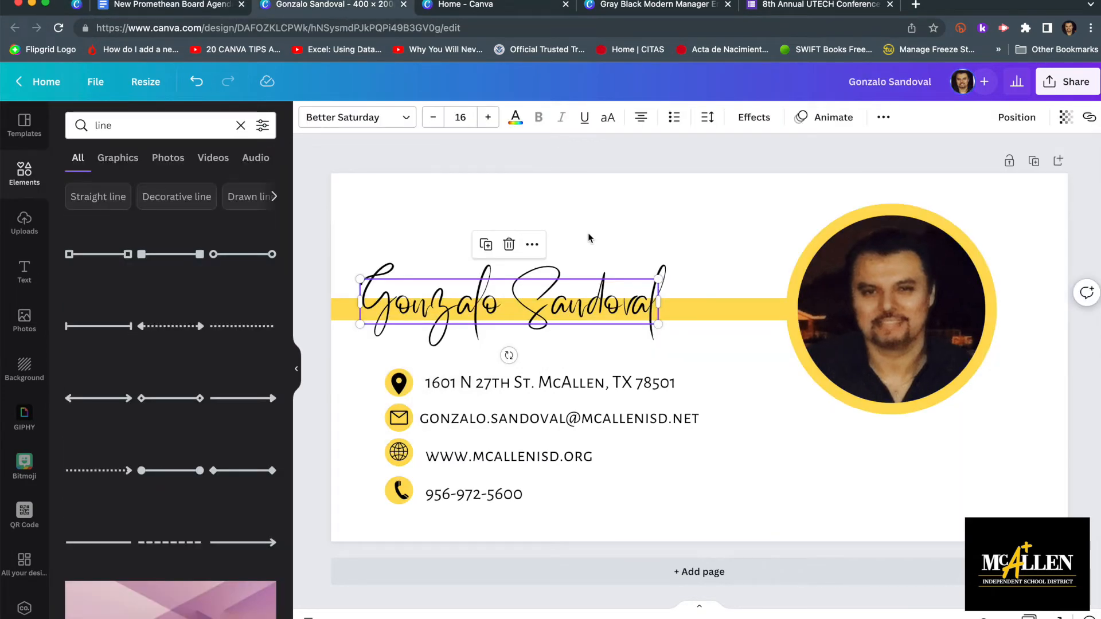
{"action": "left_click_drag", "start_coordinate": [606, 311], "coordinate": [606, 315]}
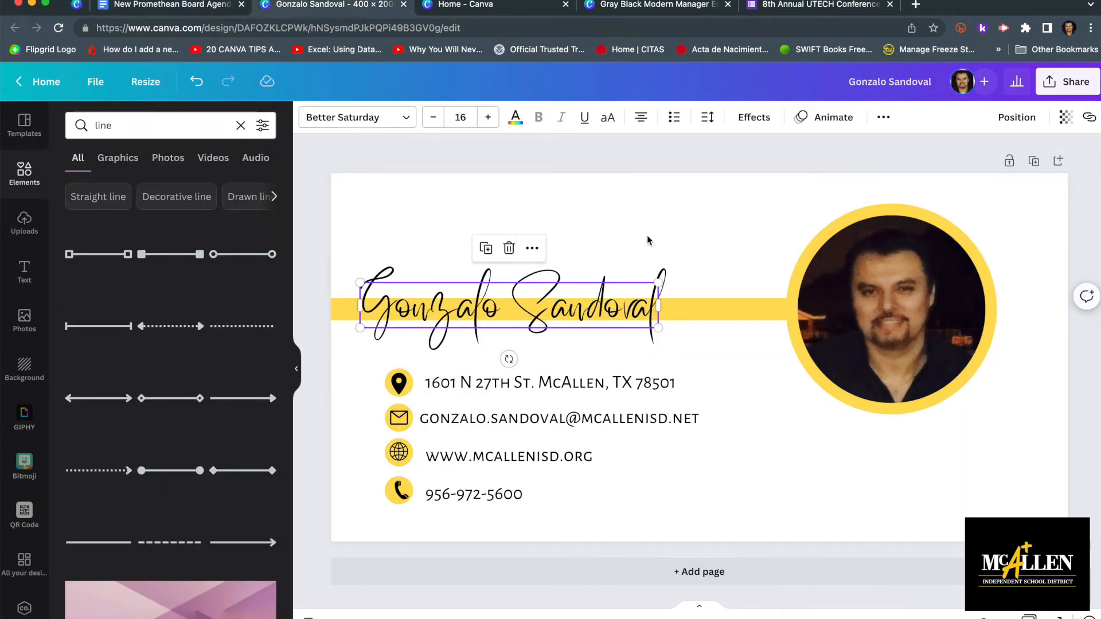
{"action": "left_click", "coordinate": [648, 233]}
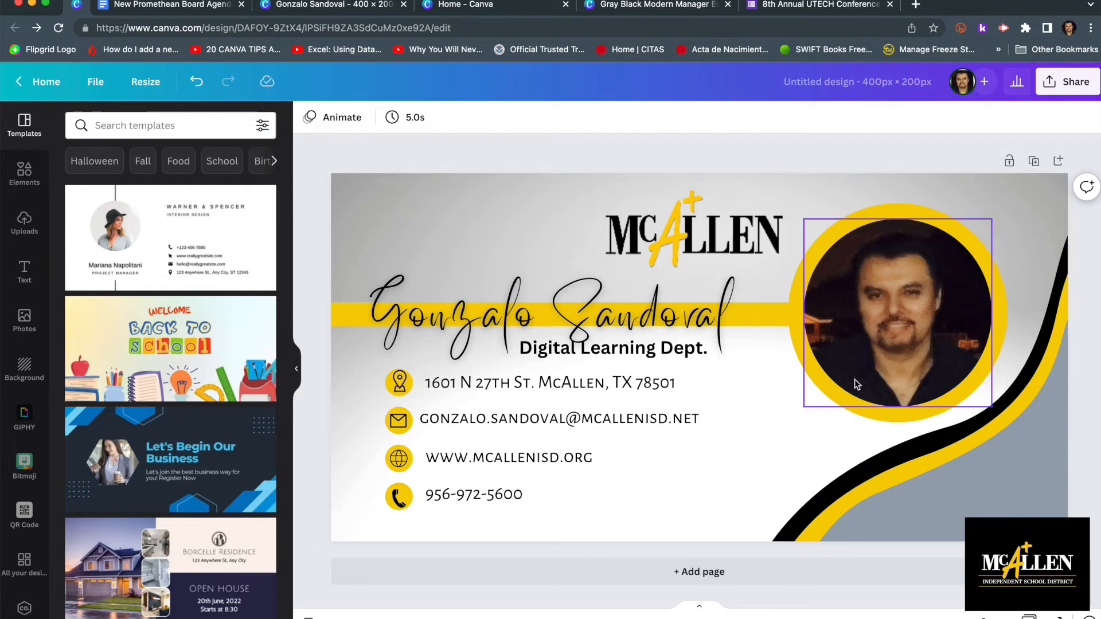
Check the finished signature's wave graphic, add the three-tone wavy-edged shape from Lines & Shapes, and move it over the portrait's left part.
{"action": "left_click", "coordinate": [1019, 424]}
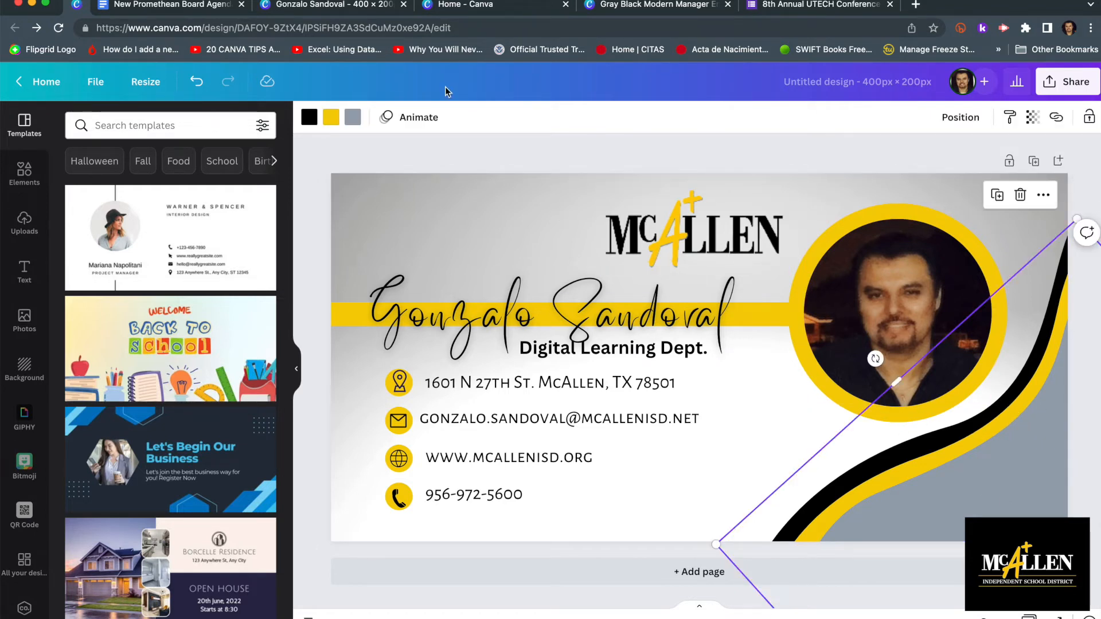
{"action": "left_click", "coordinate": [453, 6]}
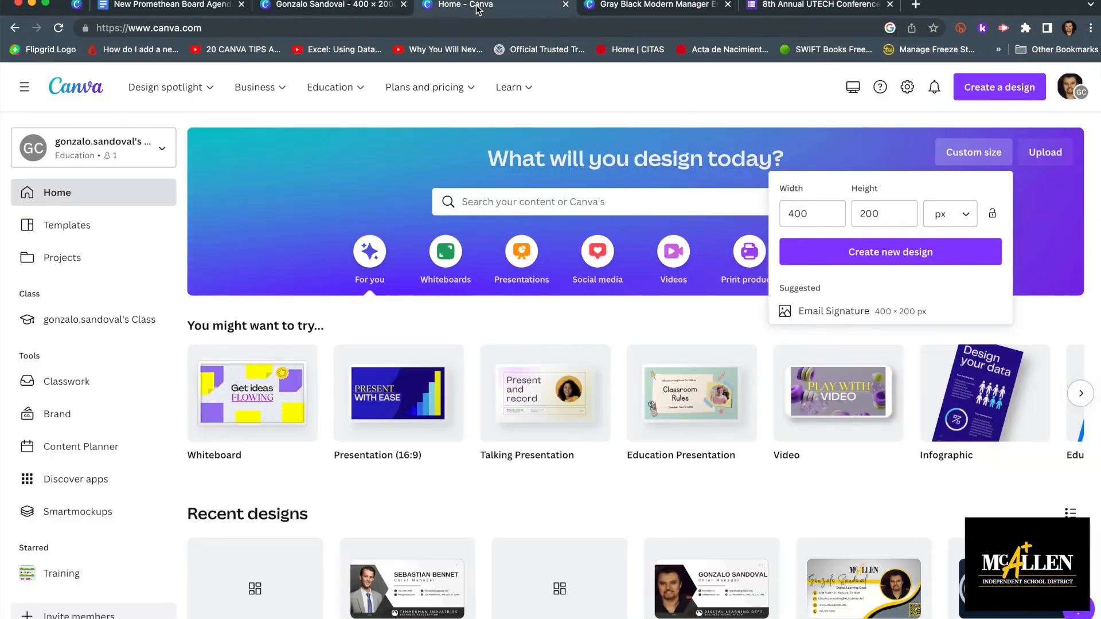
{"action": "left_click", "coordinate": [356, 7]}
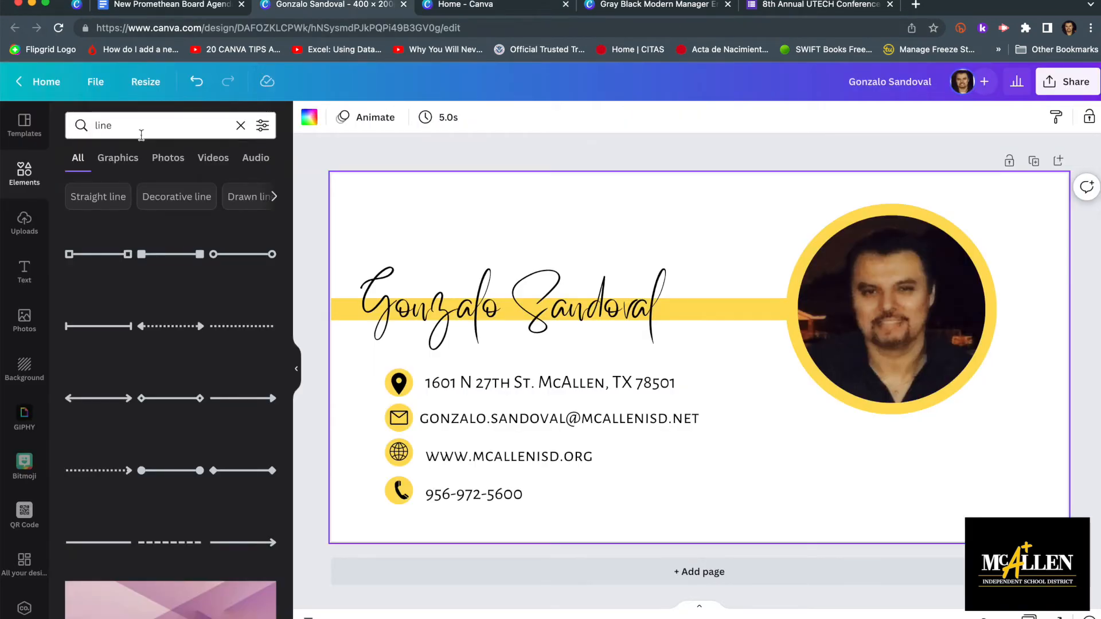
{"action": "left_click", "coordinate": [20, 178]}
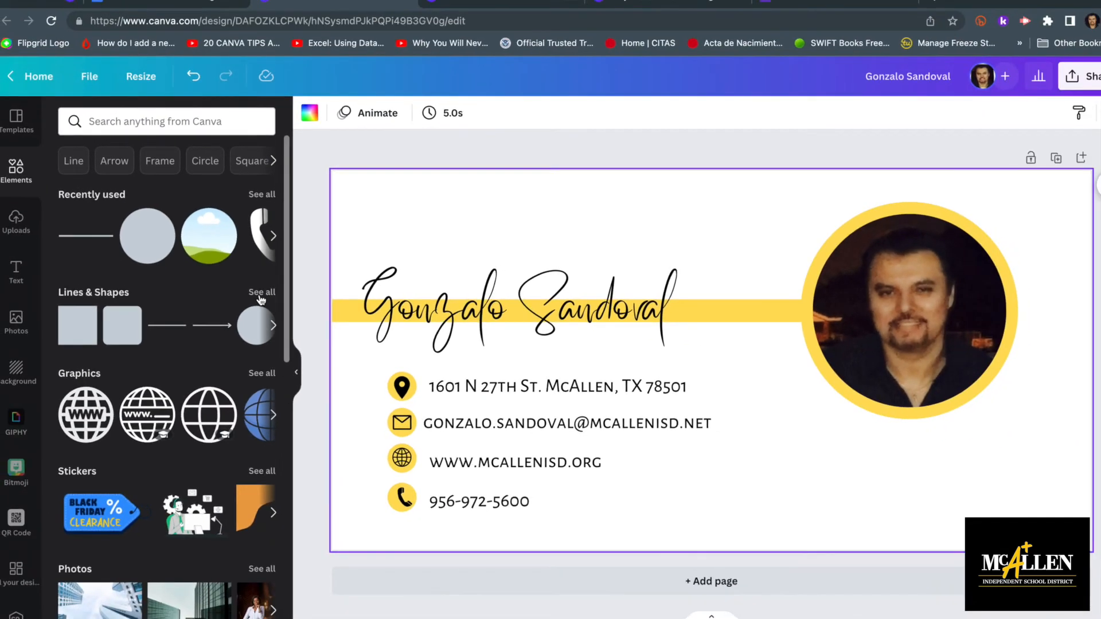
{"action": "left_click", "coordinate": [261, 292]}
{"action": "scroll", "coordinate": [252, 296], "scroll_direction": "down", "scroll_amount": 10}
{"action": "scroll", "coordinate": [245, 297], "scroll_direction": "down", "scroll_amount": 5}
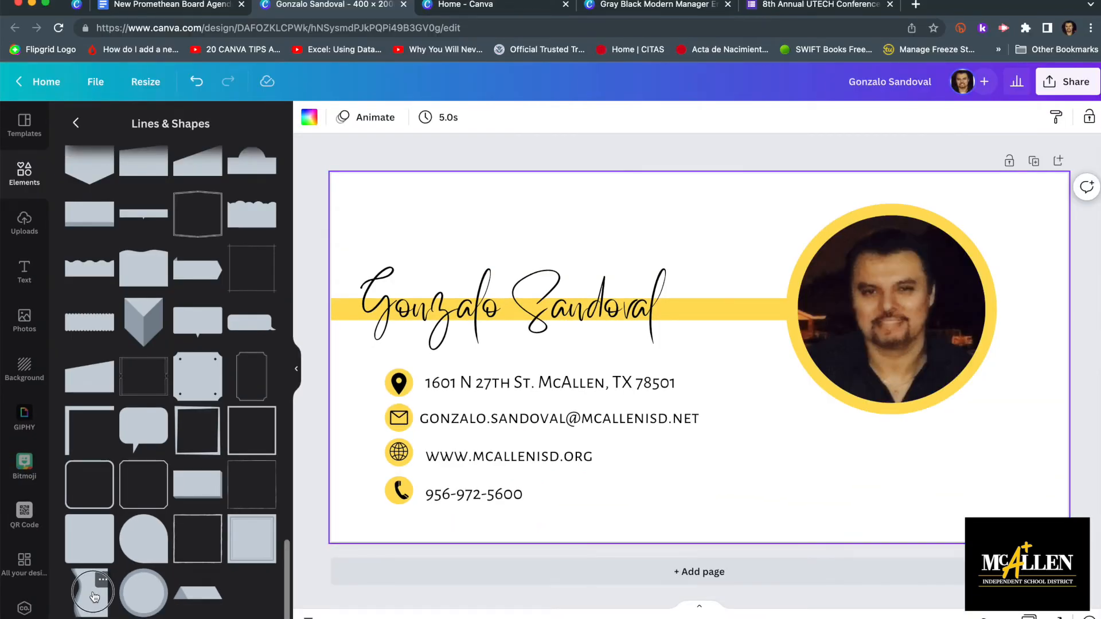
{"action": "left_click", "coordinate": [96, 611]}
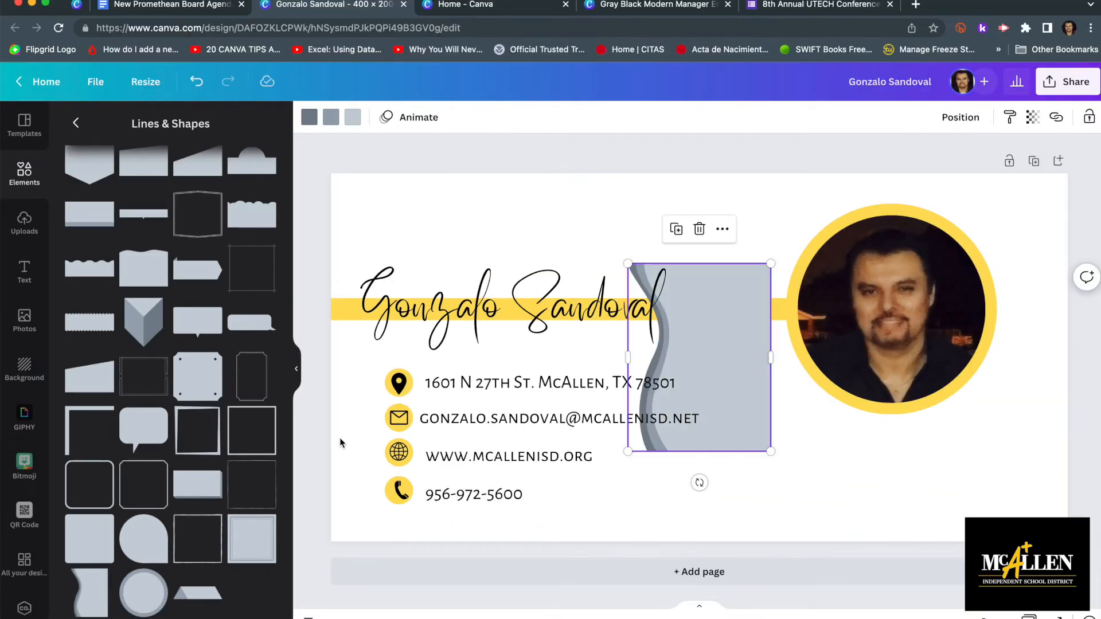
{"action": "left_click_drag", "start_coordinate": [713, 293], "coordinate": [821, 305]}
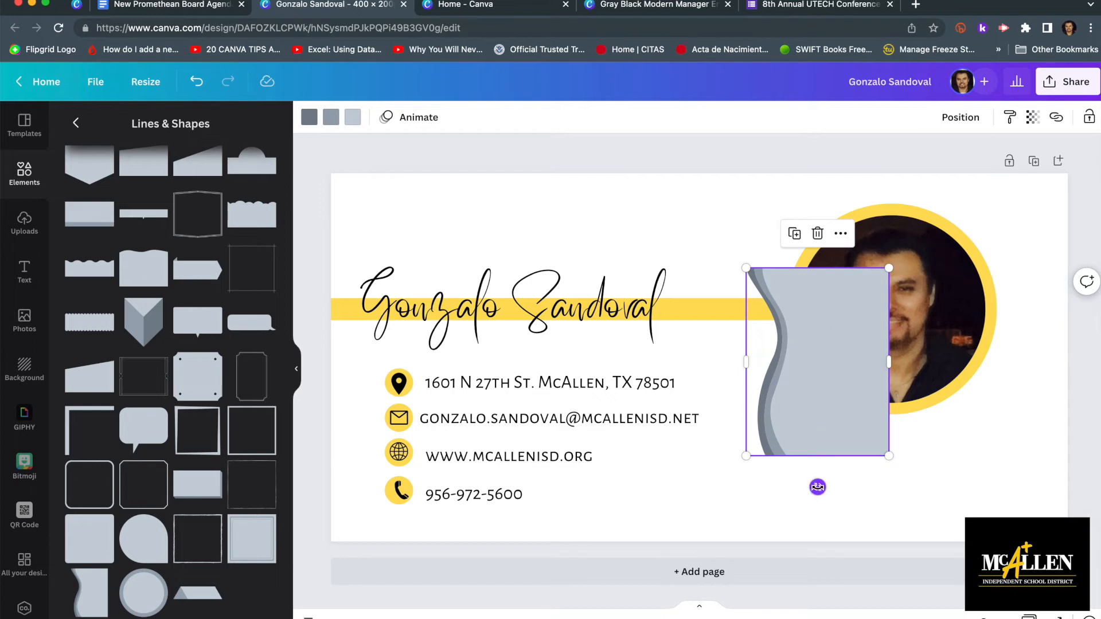
Rotate the three-tone wavy shape about 45° clockwise and enlarge it until it spans from the portrait past the canvas's bottom edge.
{"action": "left_click_drag", "start_coordinate": [817, 487], "coordinate": [717, 470]}
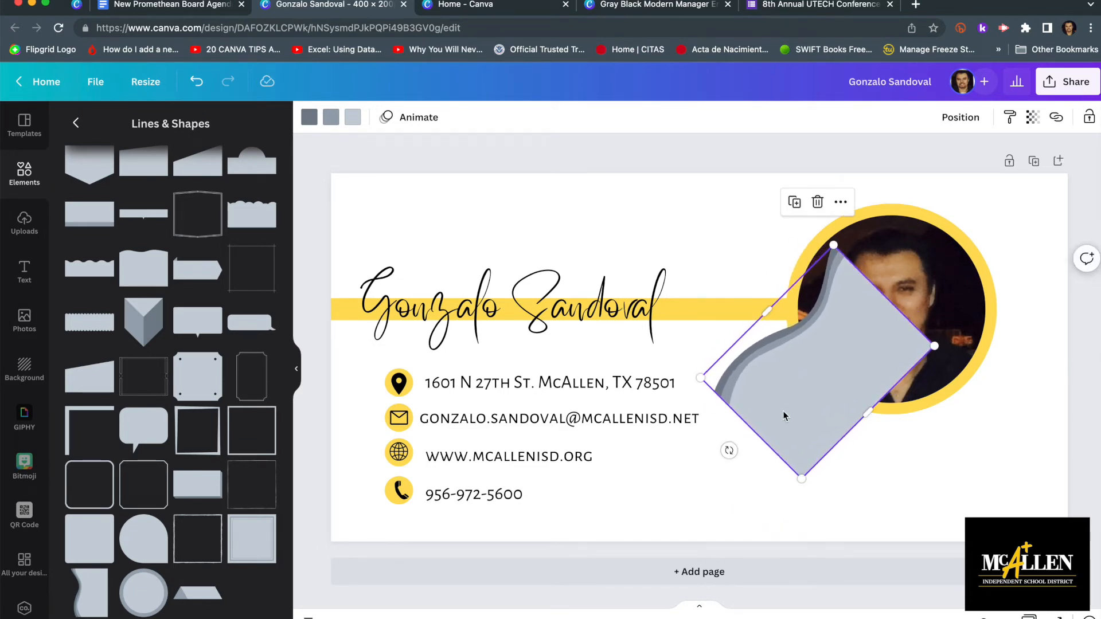
{"action": "left_click_drag", "start_coordinate": [801, 480], "coordinate": [756, 565]}
{"action": "left_click", "coordinate": [906, 565]}
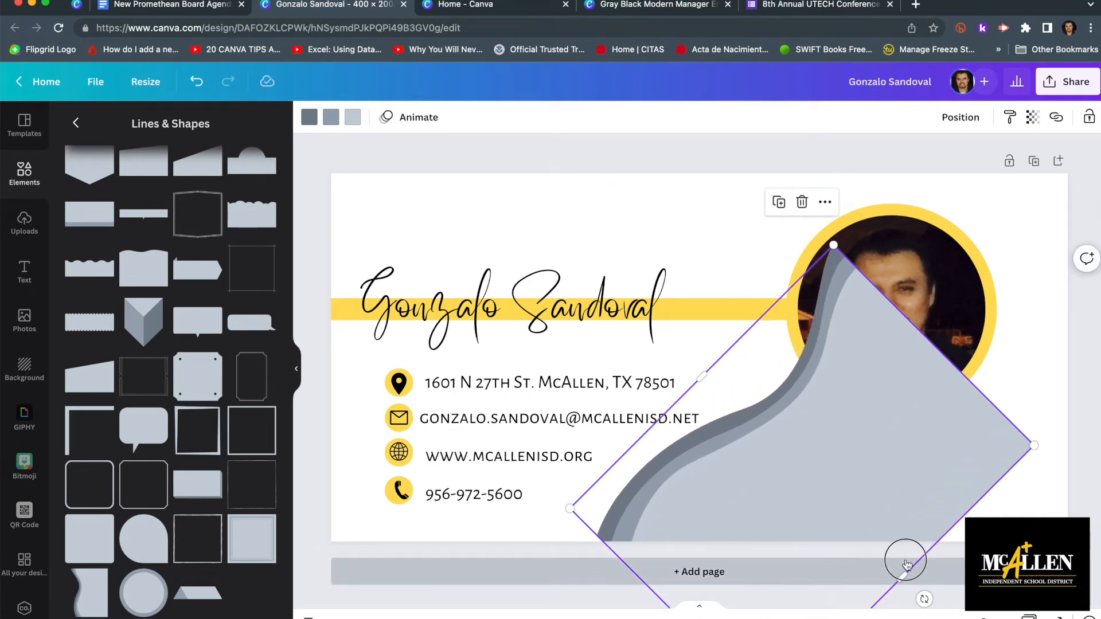
{"action": "scroll", "coordinate": [810, 494], "scroll_direction": "up", "scroll_amount": 5}
{"action": "scroll", "coordinate": [810, 494], "scroll_direction": "up", "scroll_amount": 1}
Move the wavy shape into the canvas's bottom-right corner and enlarge it so its curve sweeps below the portrait from the right edge to the bottom.
{"action": "left_click_drag", "start_coordinate": [851, 459], "coordinate": [1081, 404]}
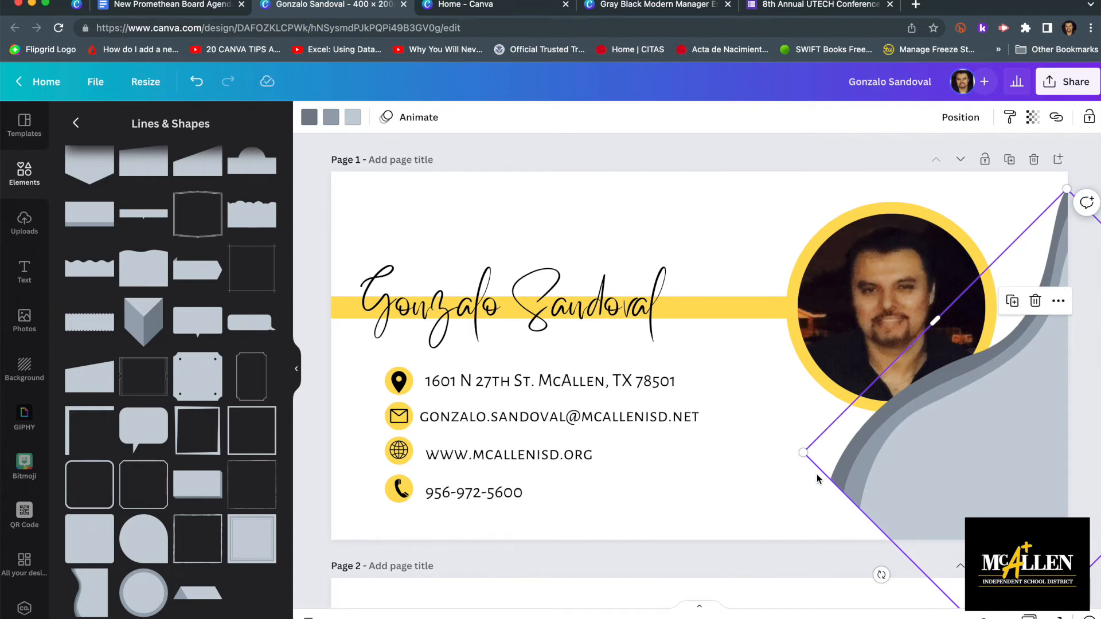
{"action": "left_click_drag", "start_coordinate": [798, 453], "coordinate": [717, 462]}
{"action": "left_click_drag", "start_coordinate": [862, 474], "coordinate": [896, 514]}
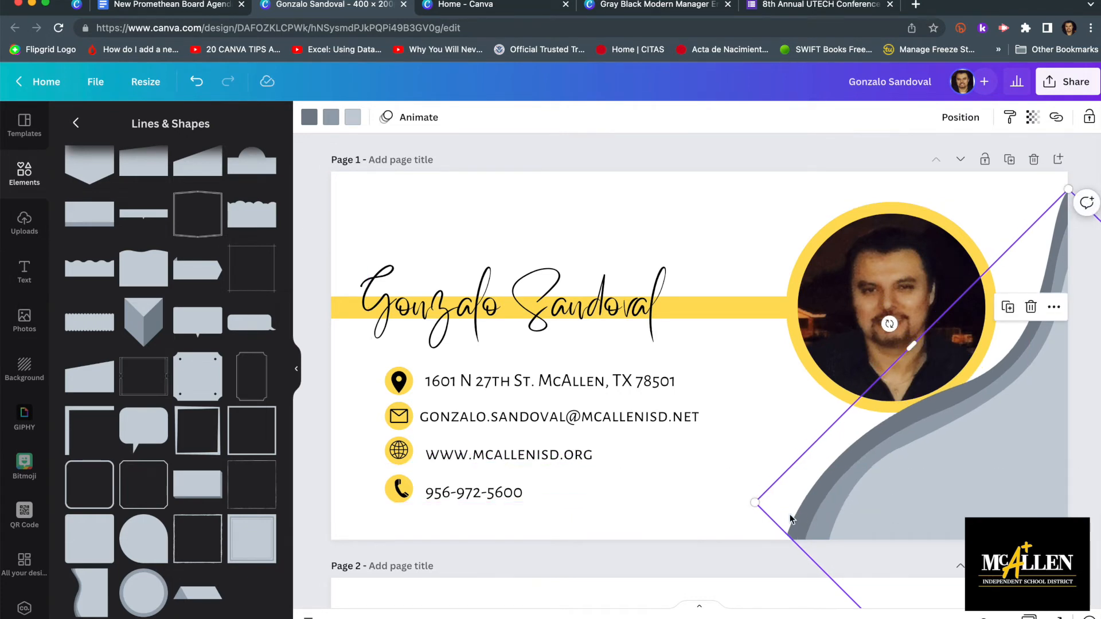
{"action": "left_click_drag", "start_coordinate": [757, 503], "coordinate": [729, 507]}
{"action": "left_click_drag", "start_coordinate": [853, 498], "coordinate": [863, 524]}
{"action": "left_click", "coordinate": [752, 465]}
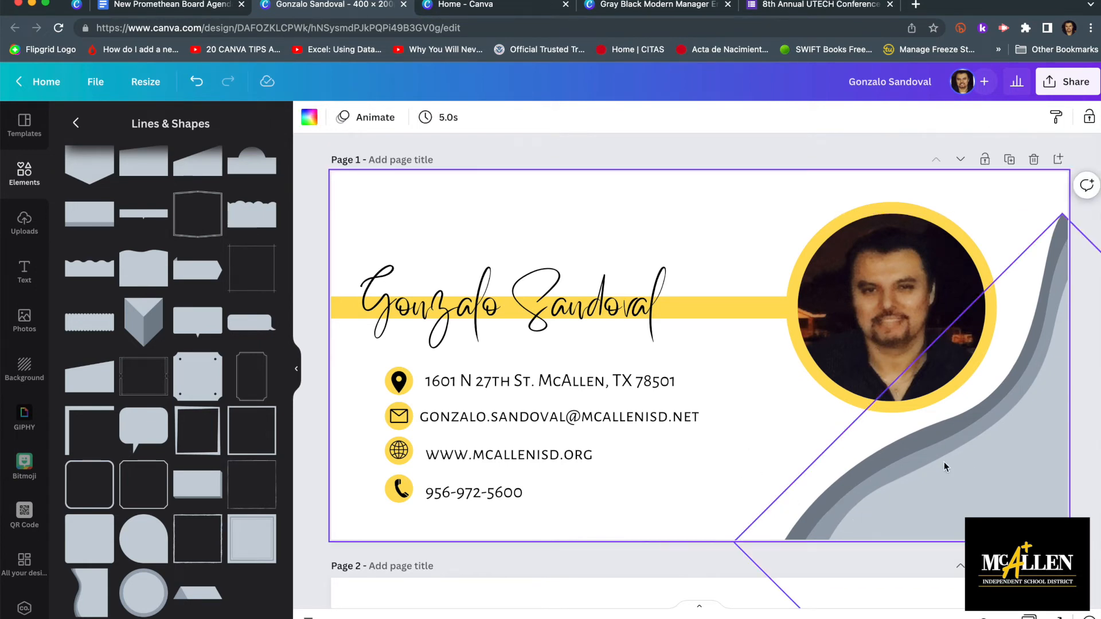
Recolour the wavy shape with a black outer band, a yellow middle band and the medium blue-grey document colour for the main area.
{"action": "left_click", "coordinate": [967, 458]}
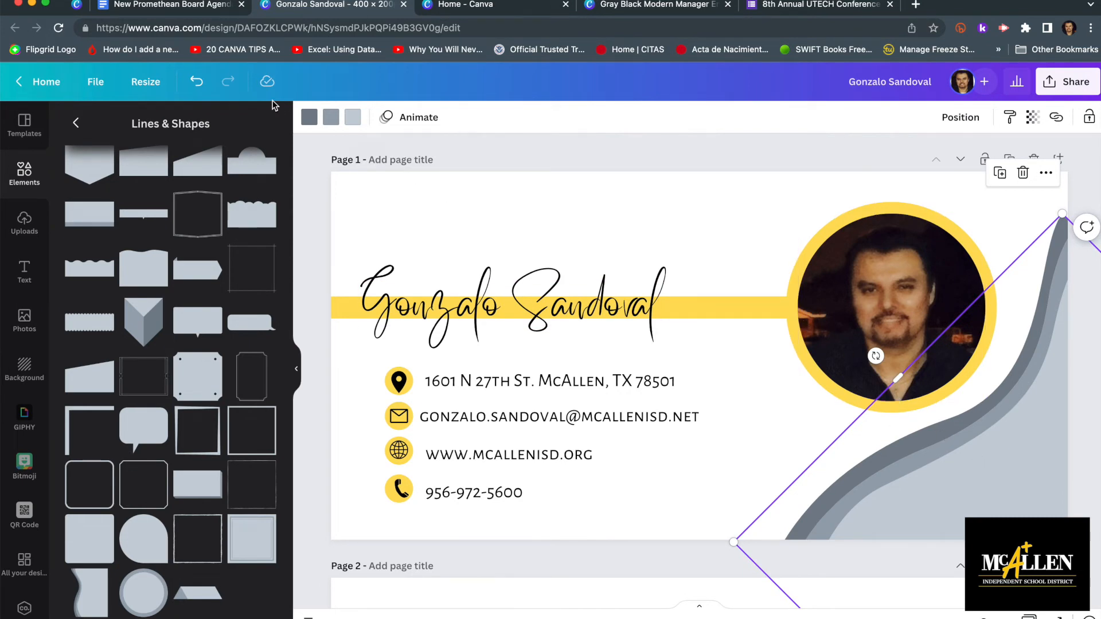
{"action": "left_click", "coordinate": [309, 118]}
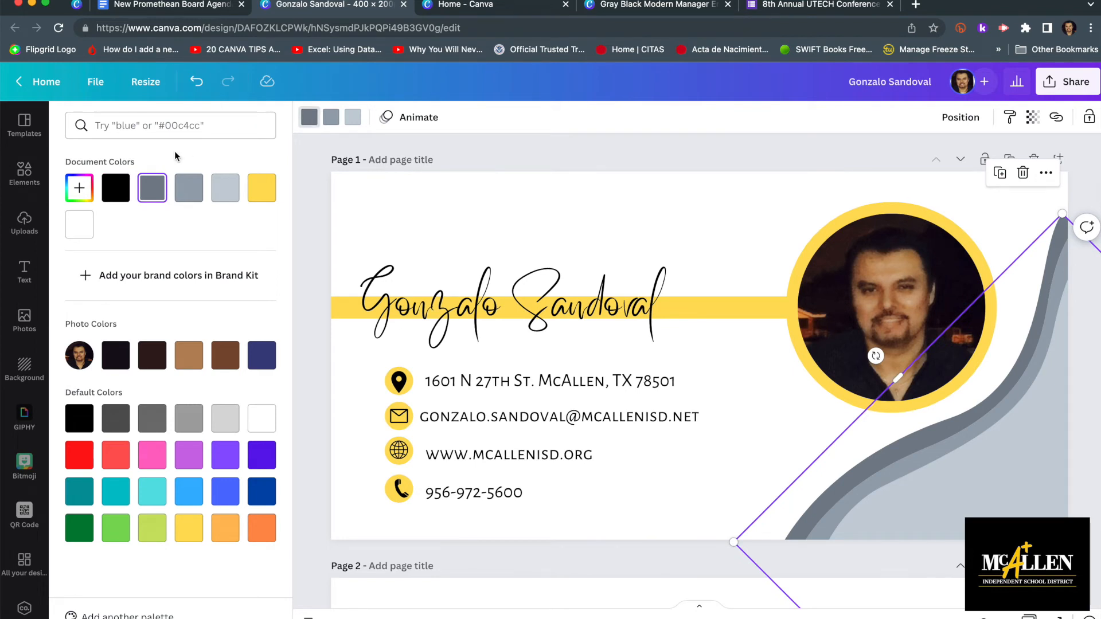
{"action": "left_click", "coordinate": [115, 191]}
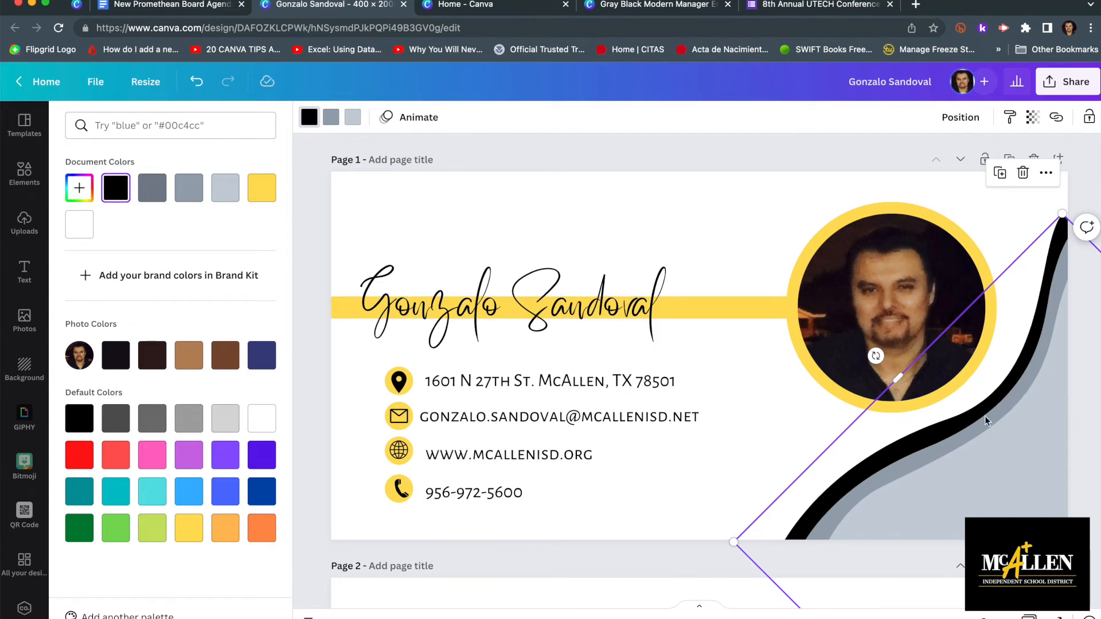
{"action": "left_click", "coordinate": [331, 118]}
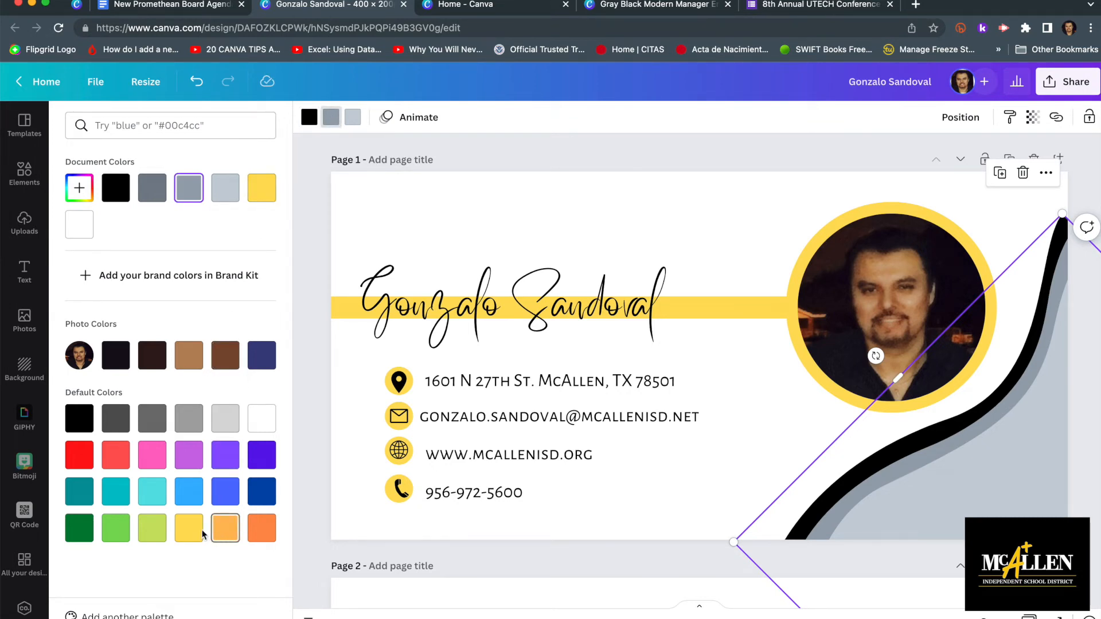
{"action": "left_click", "coordinate": [265, 189]}
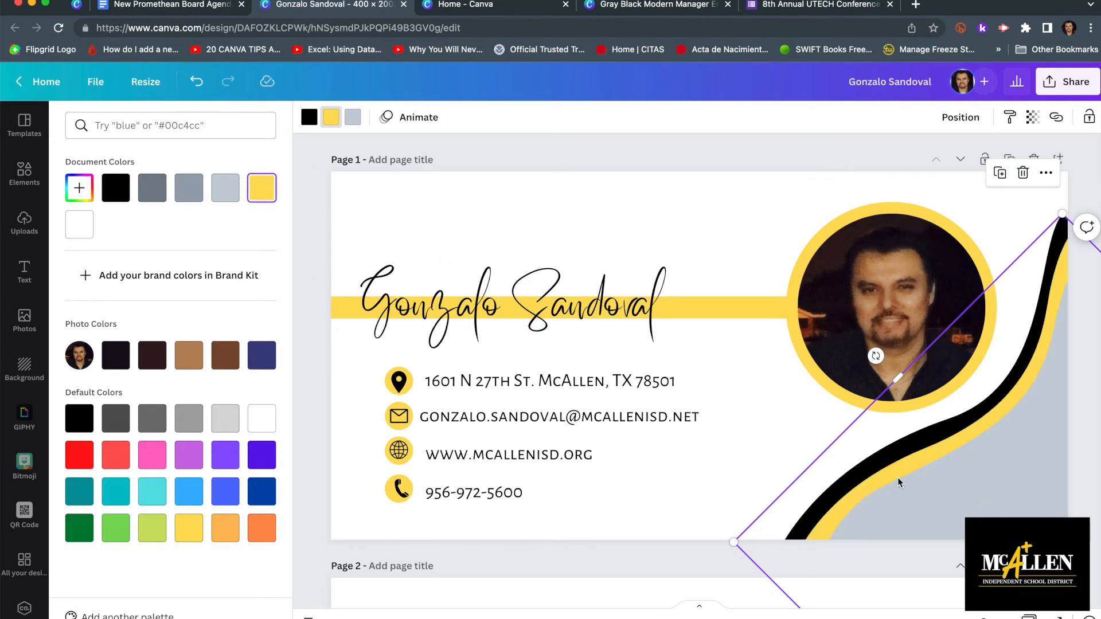
{"action": "left_click", "coordinate": [353, 117]}
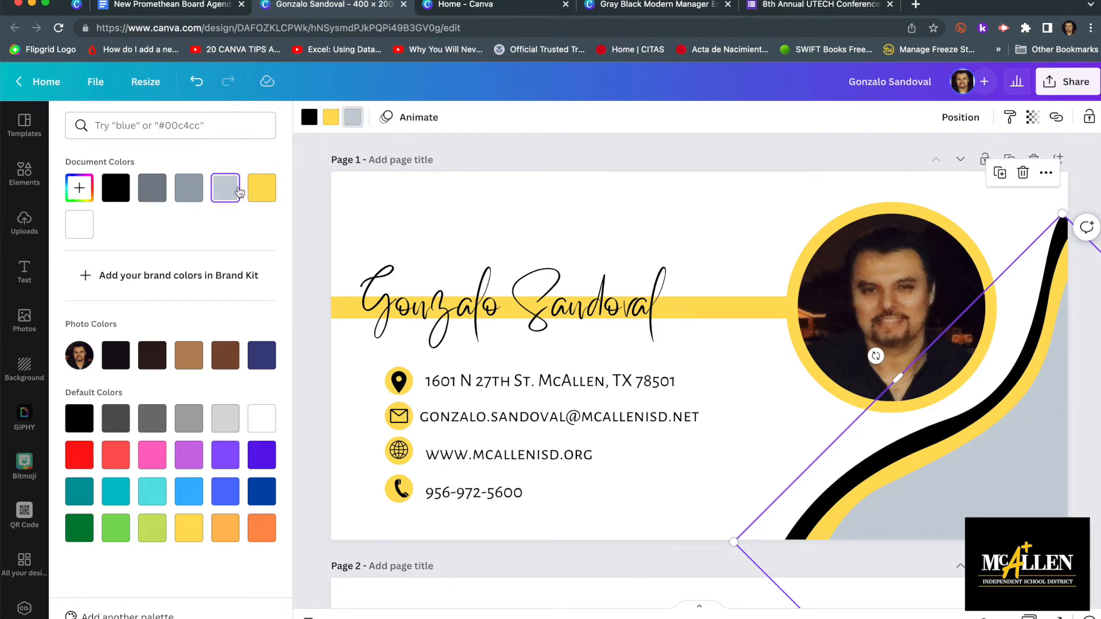
{"action": "left_click", "coordinate": [190, 191]}
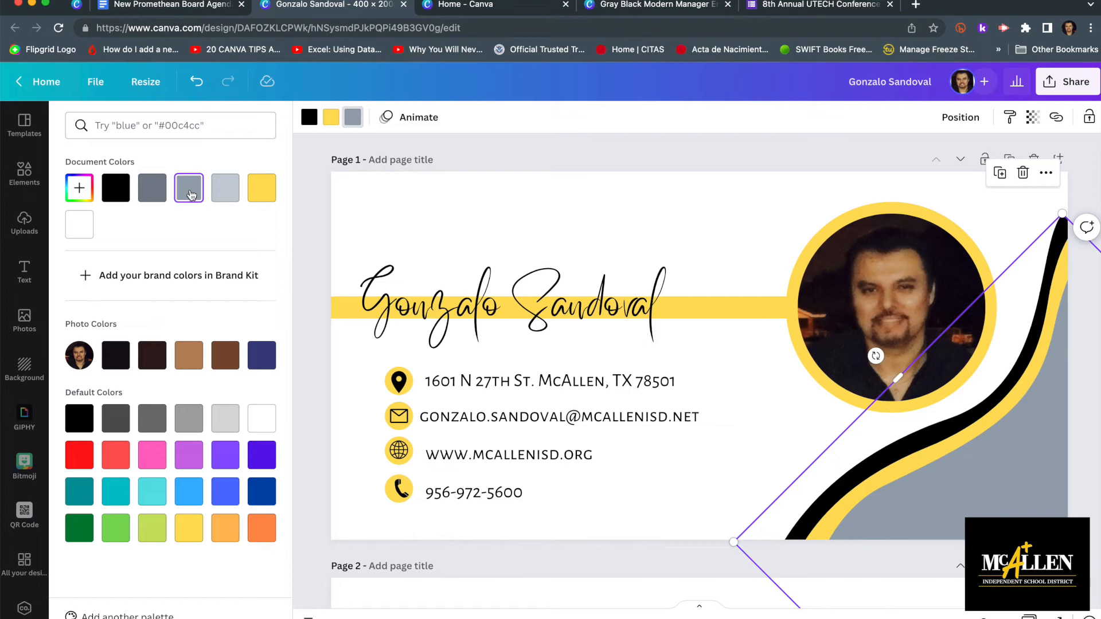
{"action": "key", "text": "Escape"}
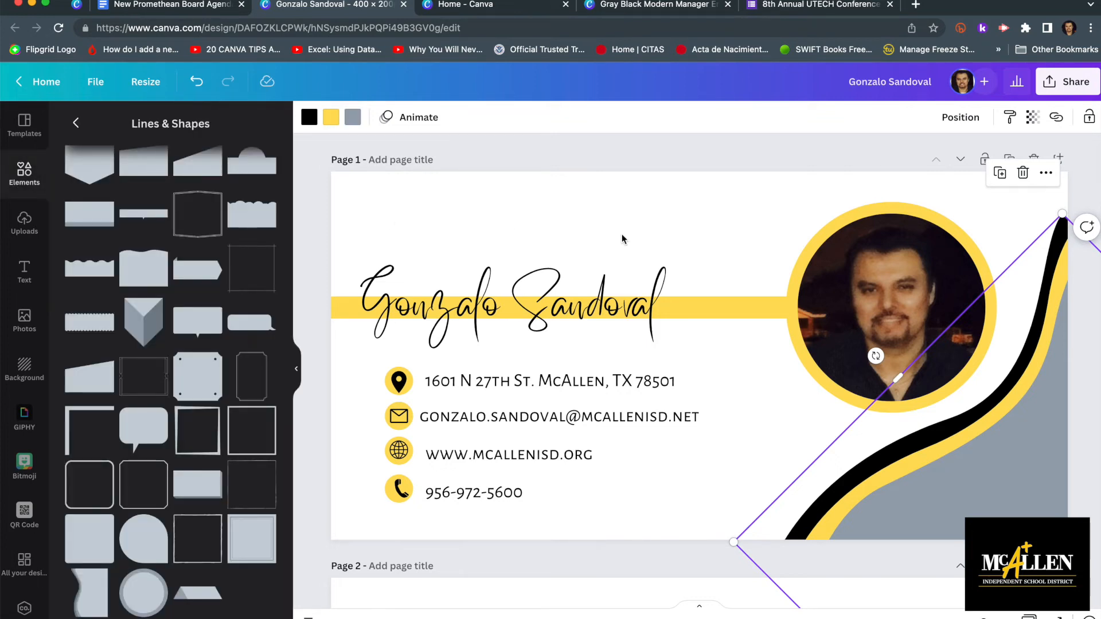
{"action": "left_click", "coordinate": [743, 205]}
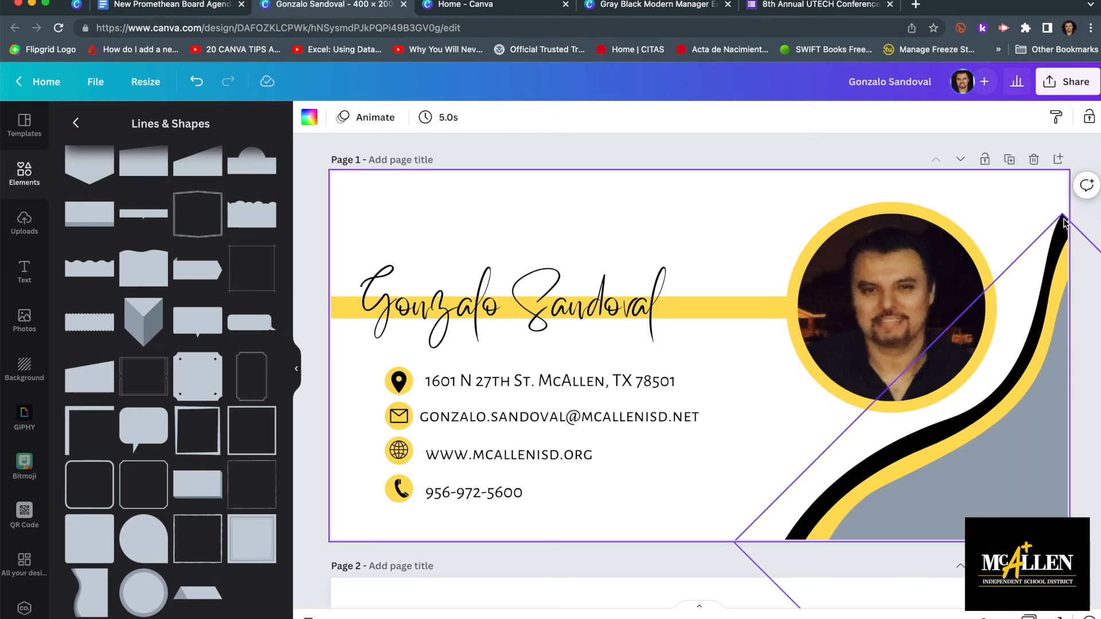
Enlarge the wavy shape slightly and nudge it so its tip meets the canvas's right edge and its curve stays close beneath the portrait ring.
{"action": "left_click", "coordinate": [1058, 266]}
{"action": "left_click_drag", "start_coordinate": [1064, 216], "coordinate": [1069, 206]}
{"action": "left_click_drag", "start_coordinate": [1050, 287], "coordinate": [1053, 289]}
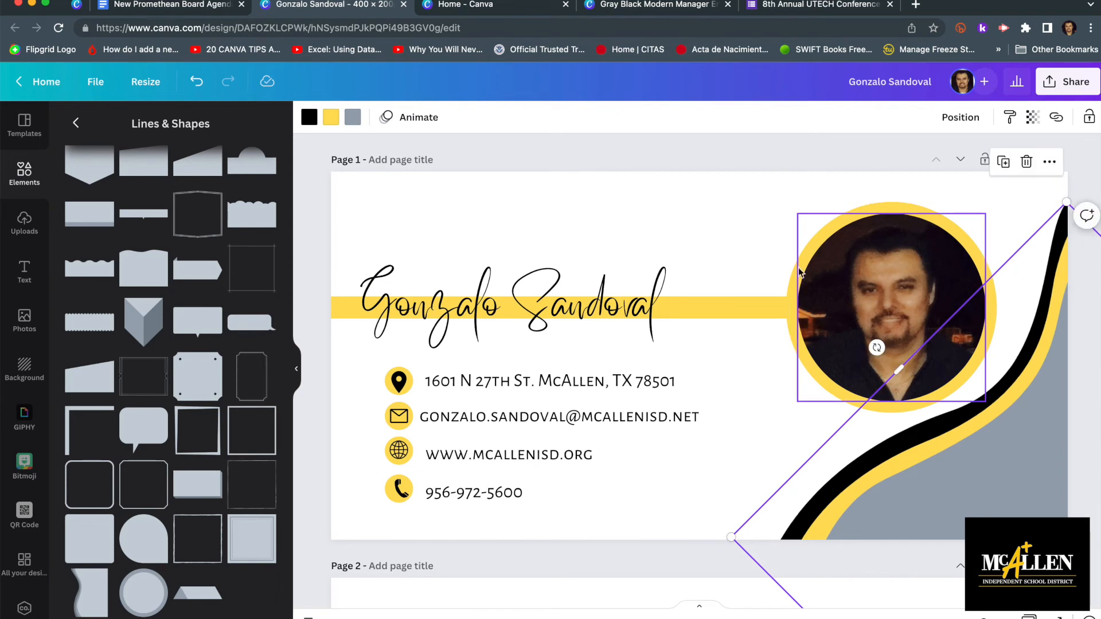
{"action": "left_click", "coordinate": [745, 252]}
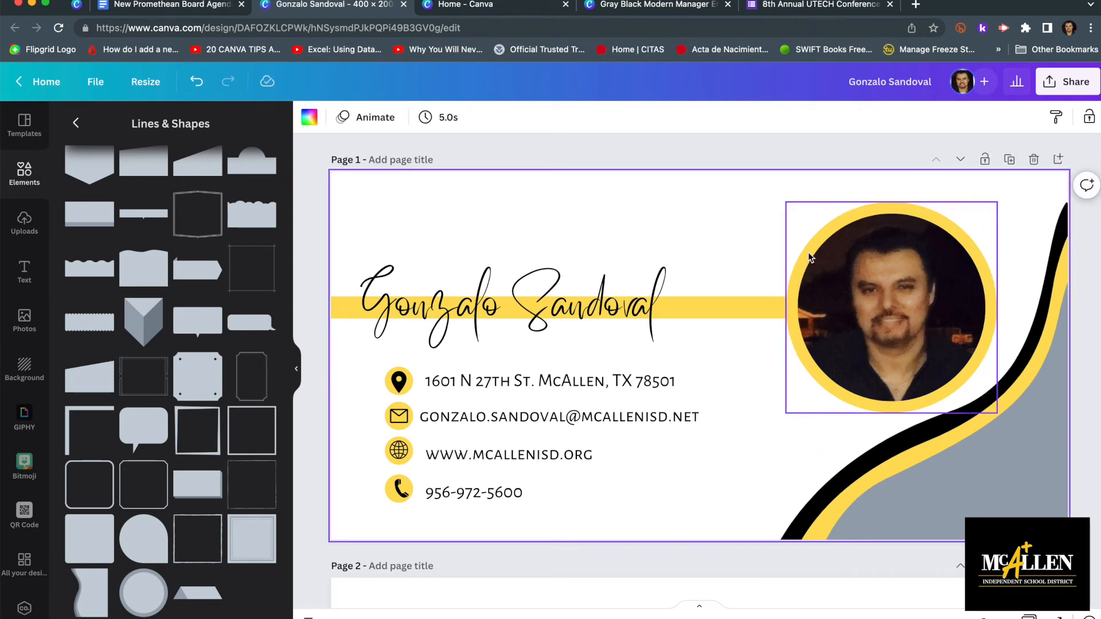
{"action": "left_click", "coordinate": [1041, 258]}
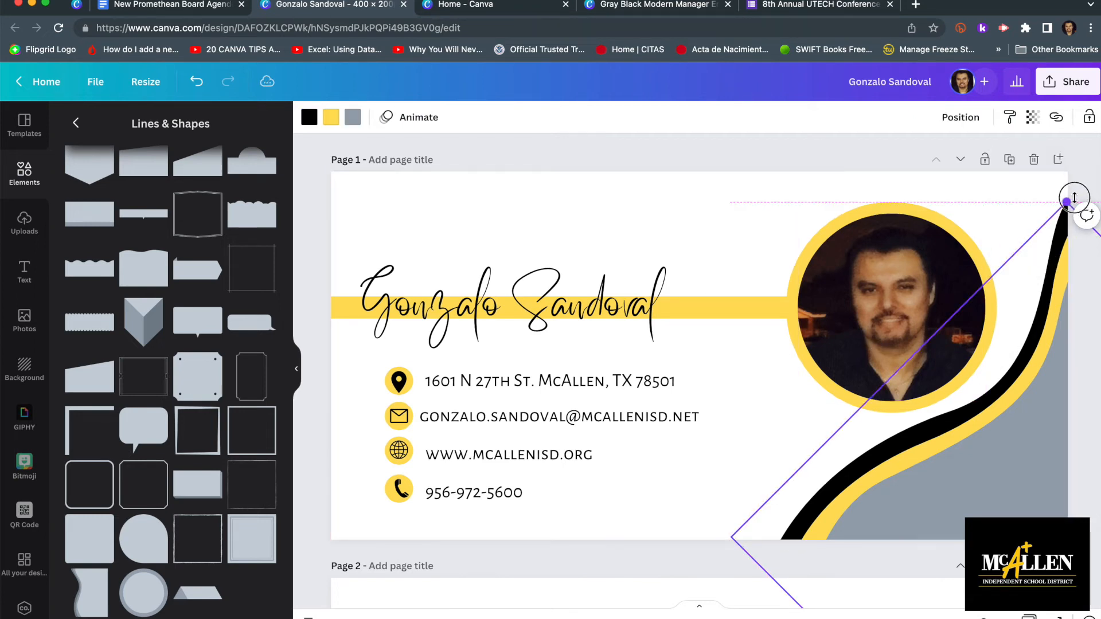
{"action": "left_click_drag", "start_coordinate": [1073, 198], "coordinate": [1071, 189]}
{"action": "left_click", "coordinate": [1043, 226]}
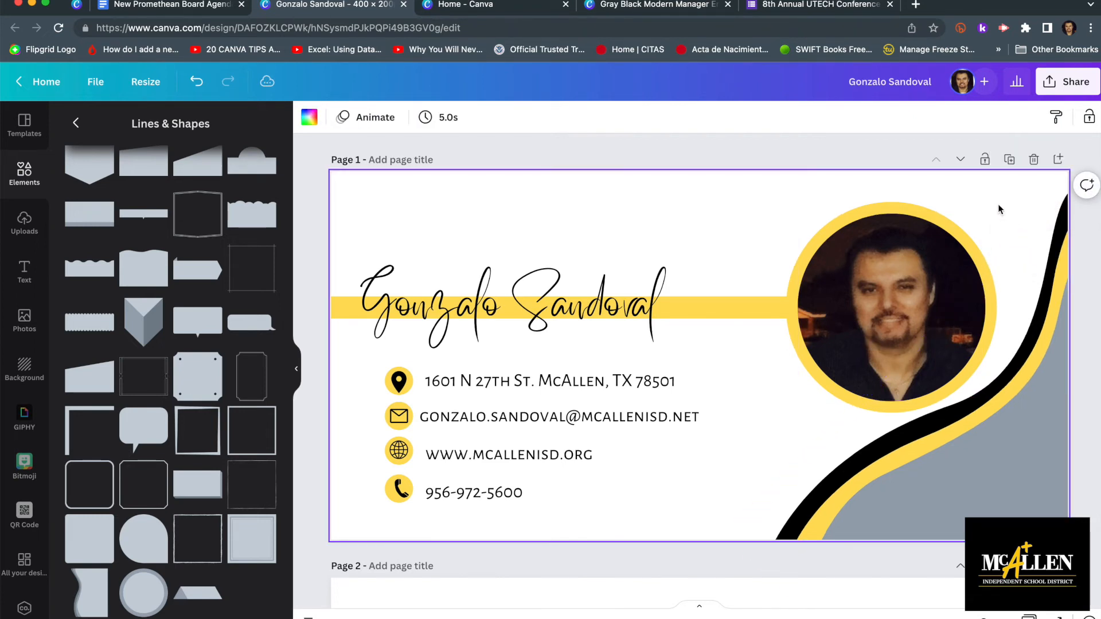
{"action": "left_click", "coordinate": [1042, 226]}
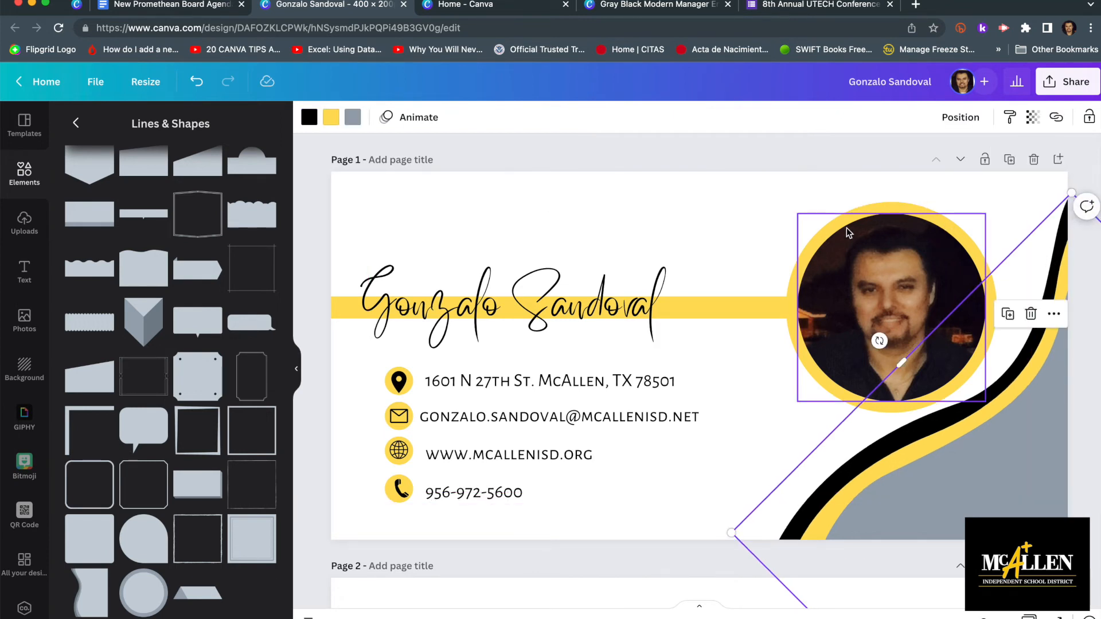
{"action": "left_click", "coordinate": [676, 223]}
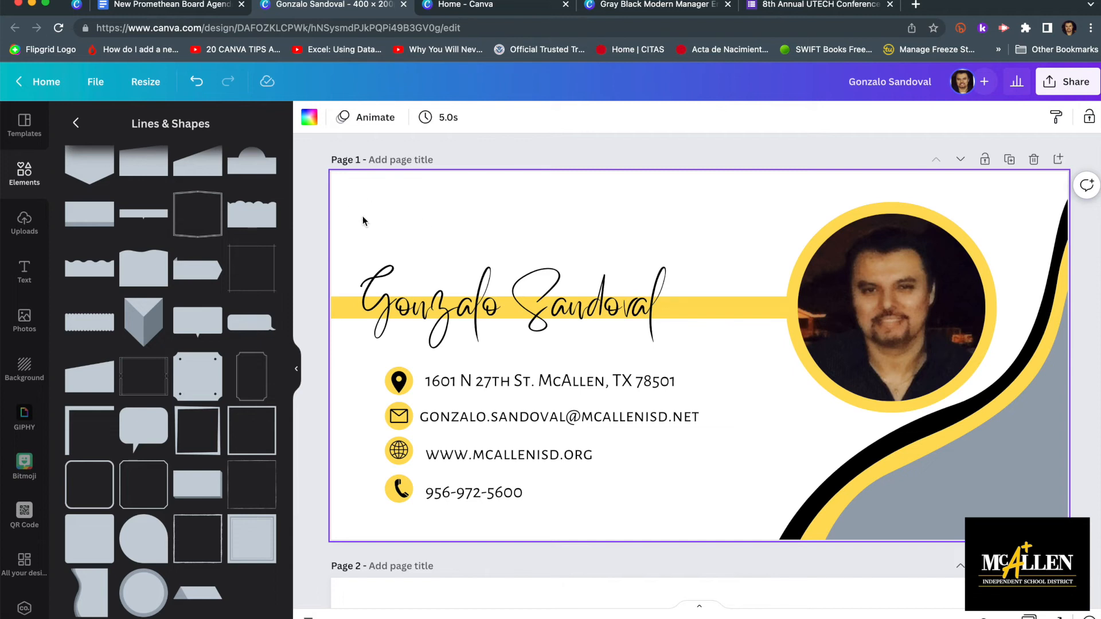
Check the finished signature's background, return to the signature in progress and open the background collection.
{"action": "left_click", "coordinate": [85, 10]}
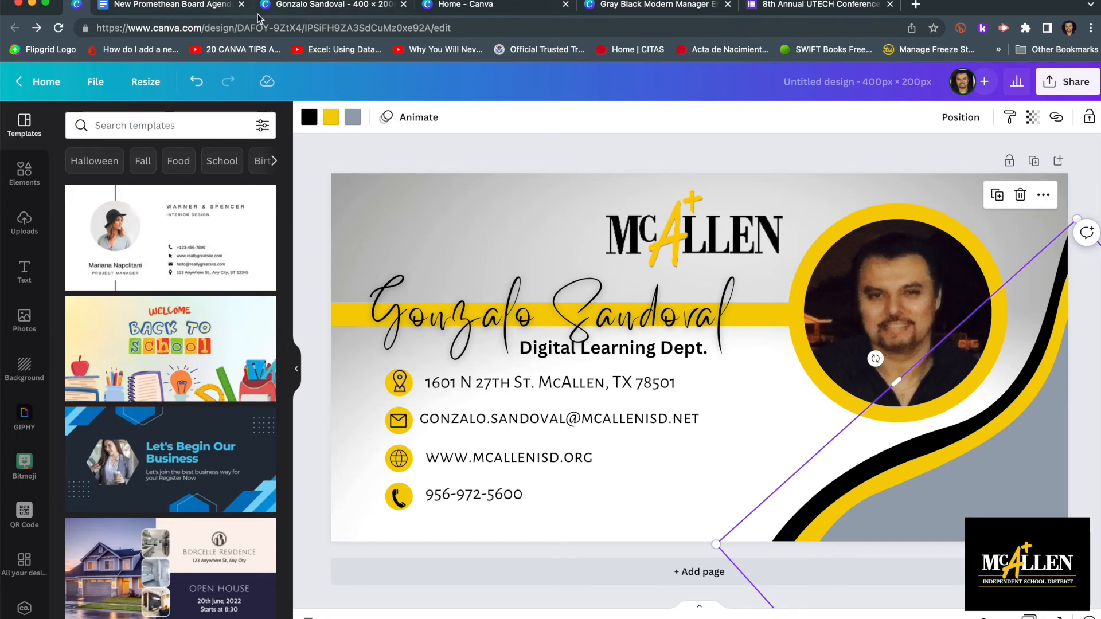
{"action": "left_click", "coordinate": [470, 6]}
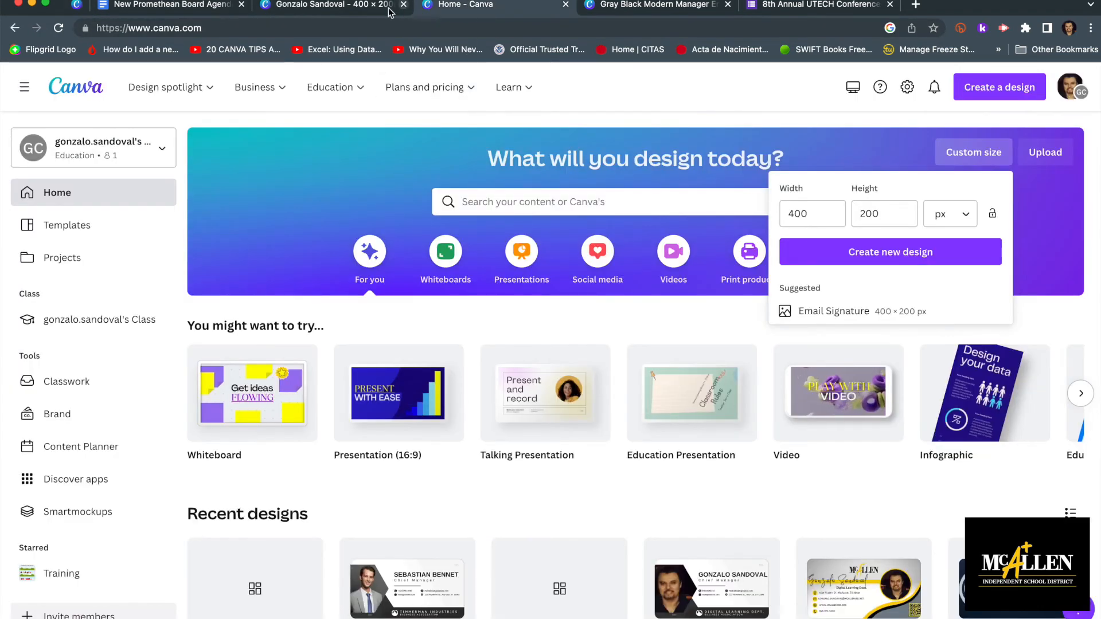
{"action": "left_click", "coordinate": [370, 7]}
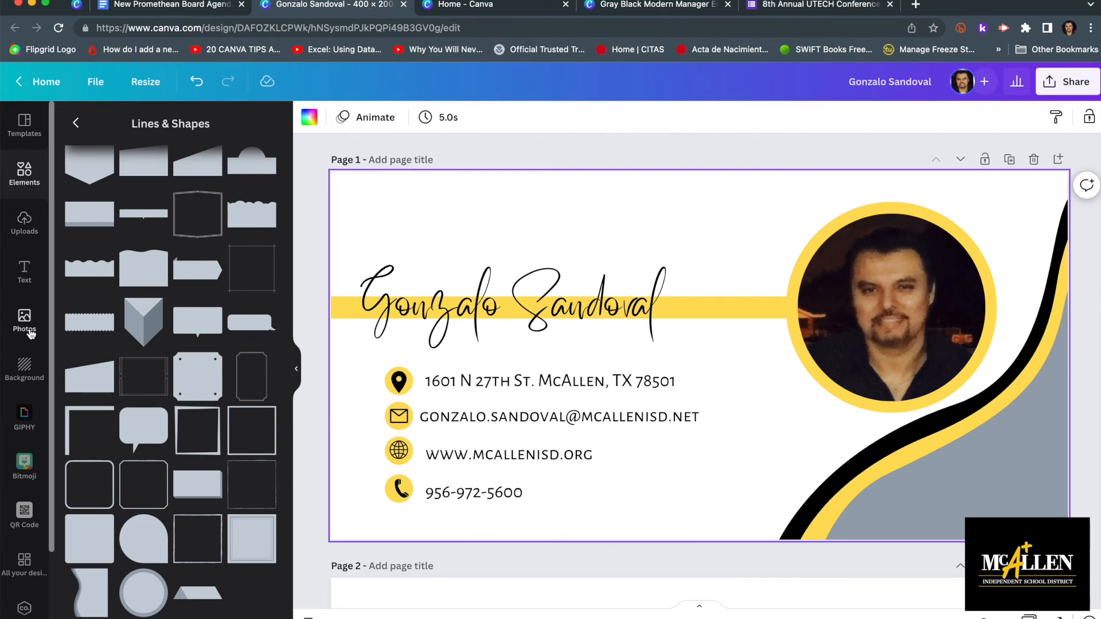
{"action": "left_click", "coordinate": [24, 365]}
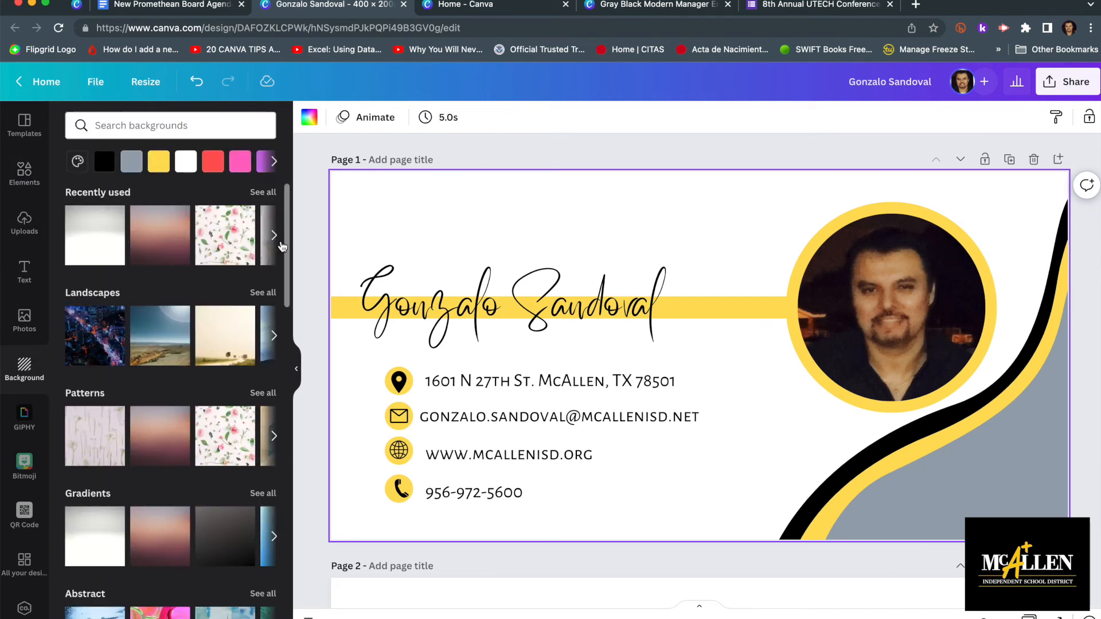
{"action": "left_click_drag", "start_coordinate": [290, 252], "coordinate": [301, 214]}
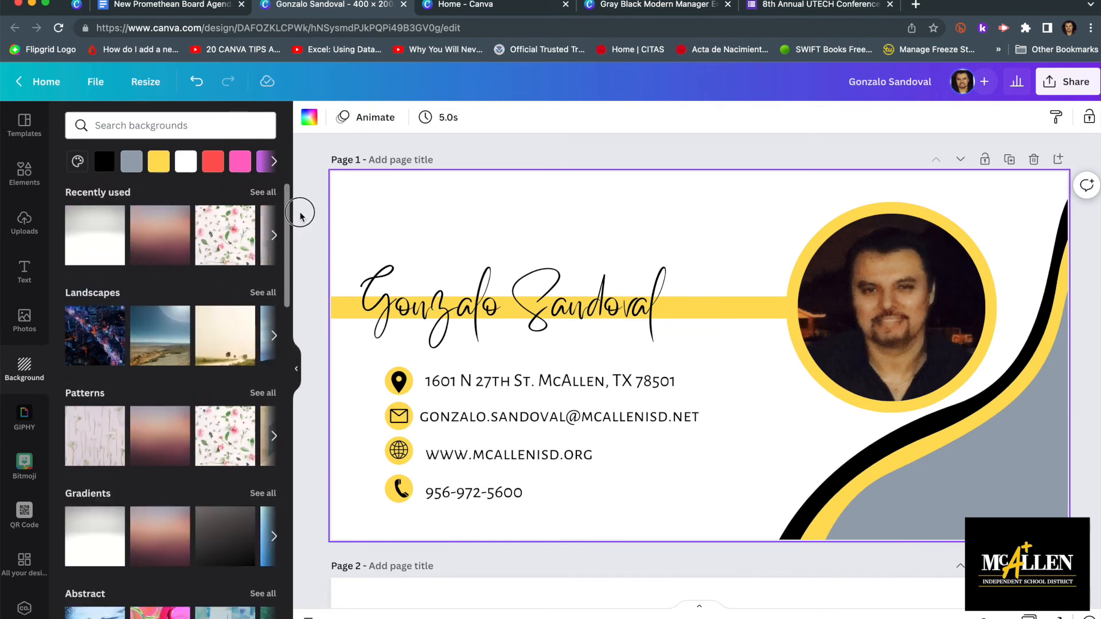
Try the dusky pink-purple gradient and the desert landscape as the signature's background.
{"action": "left_click", "coordinate": [151, 245]}
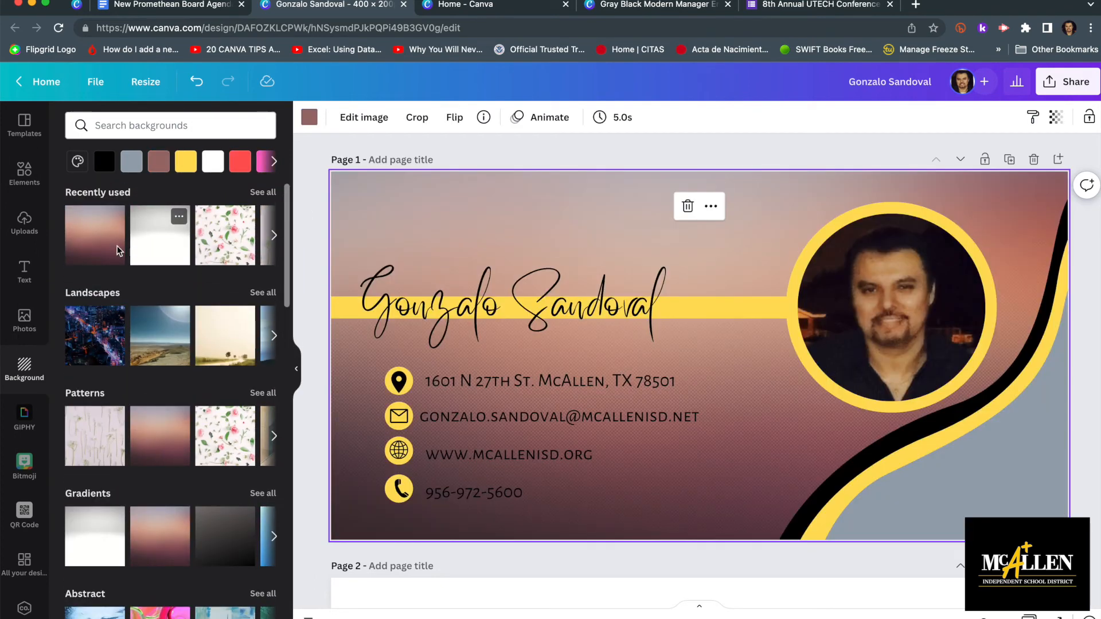
{"action": "left_click", "coordinate": [166, 342]}
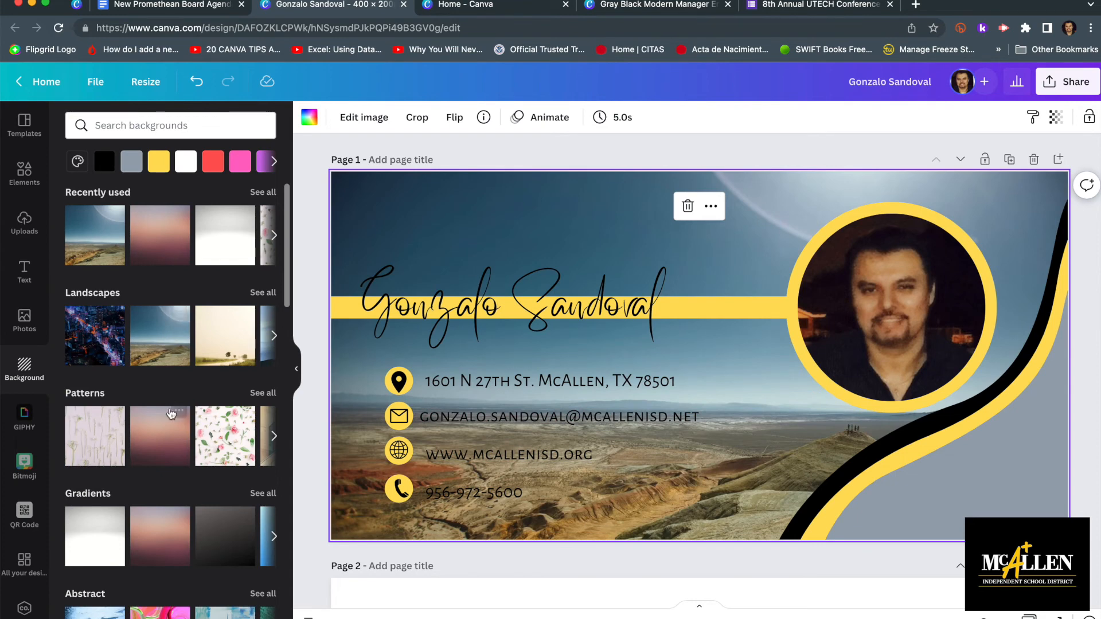
{"action": "left_click", "coordinate": [155, 436]}
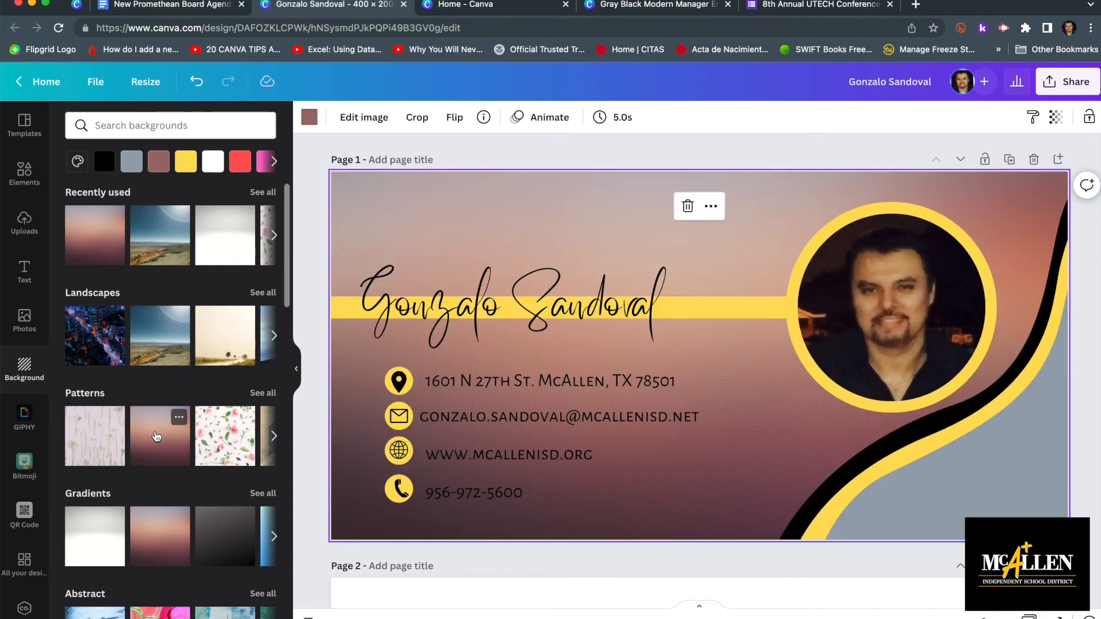
Apply the grey-to-white background from Gradients to the signature page.
{"action": "scroll", "coordinate": [156, 437], "scroll_direction": "down", "scroll_amount": 1}
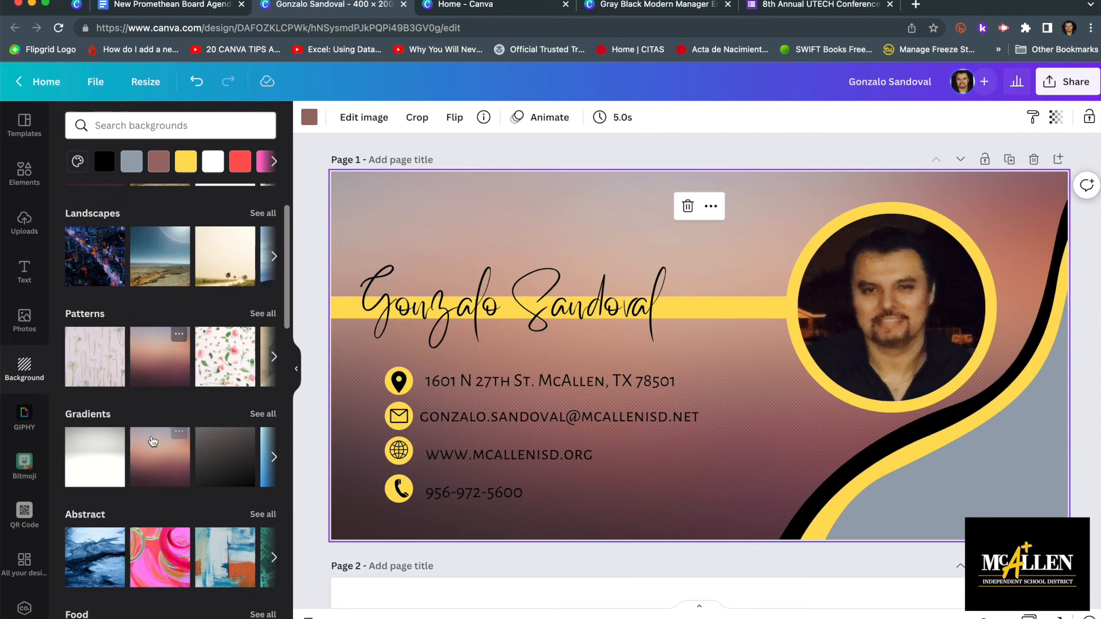
{"action": "scroll", "coordinate": [172, 442], "scroll_direction": "down", "scroll_amount": 3}
{"action": "scroll", "coordinate": [176, 447], "scroll_direction": "up", "scroll_amount": 3}
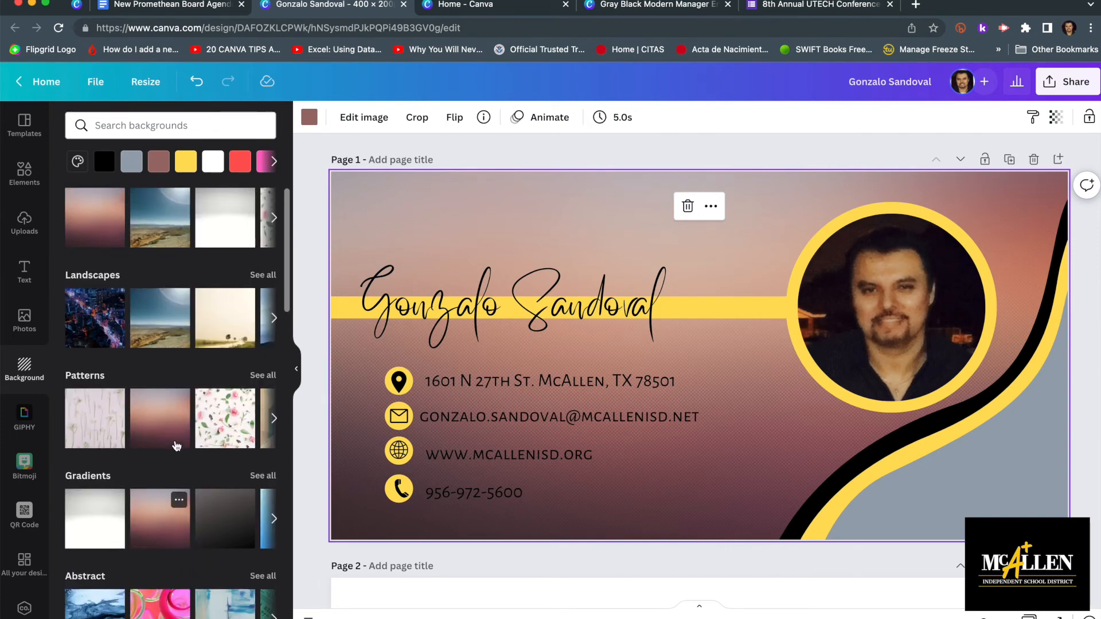
{"action": "left_click", "coordinate": [98, 522]}
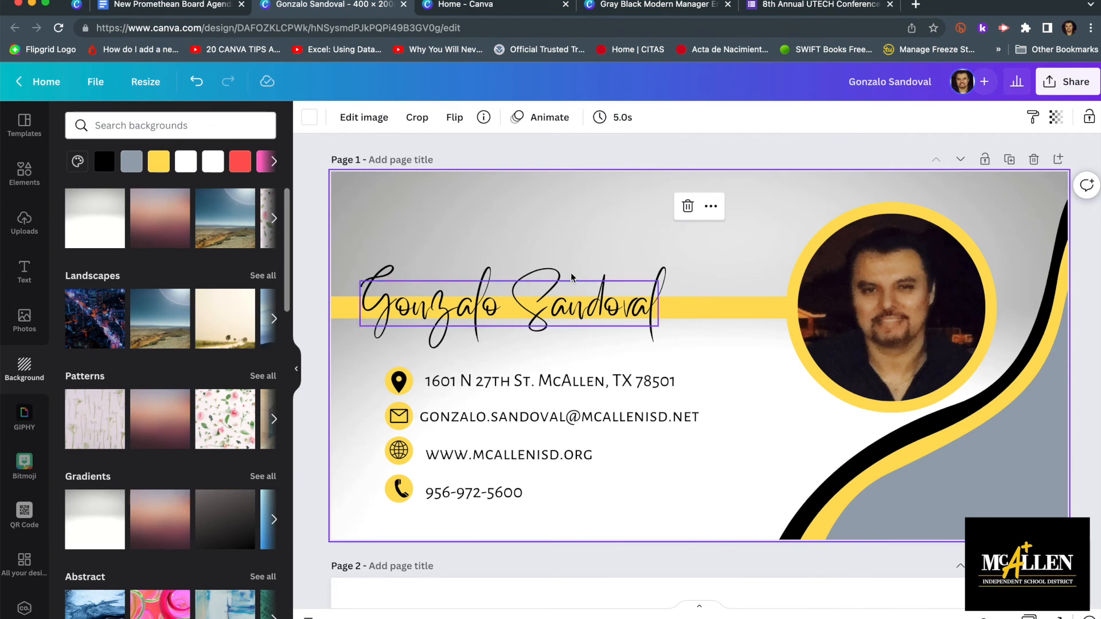
Enlarge the name text over the yellow bar to font size about 17.7 and deselect it.
{"action": "left_click", "coordinate": [597, 312]}
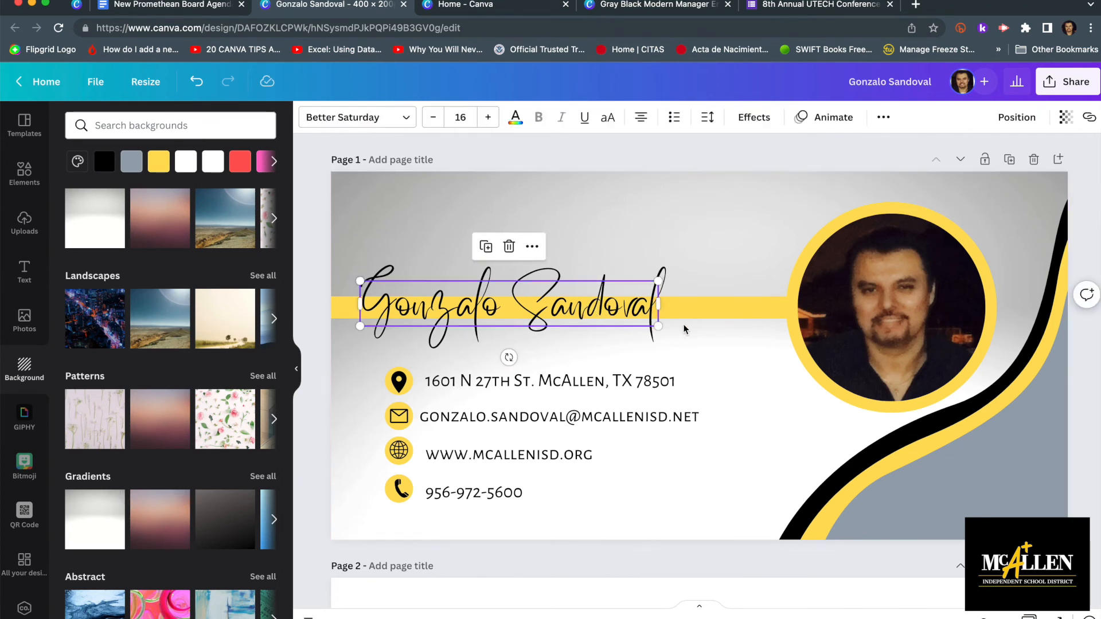
{"action": "left_click_drag", "start_coordinate": [659, 326], "coordinate": [691, 336]}
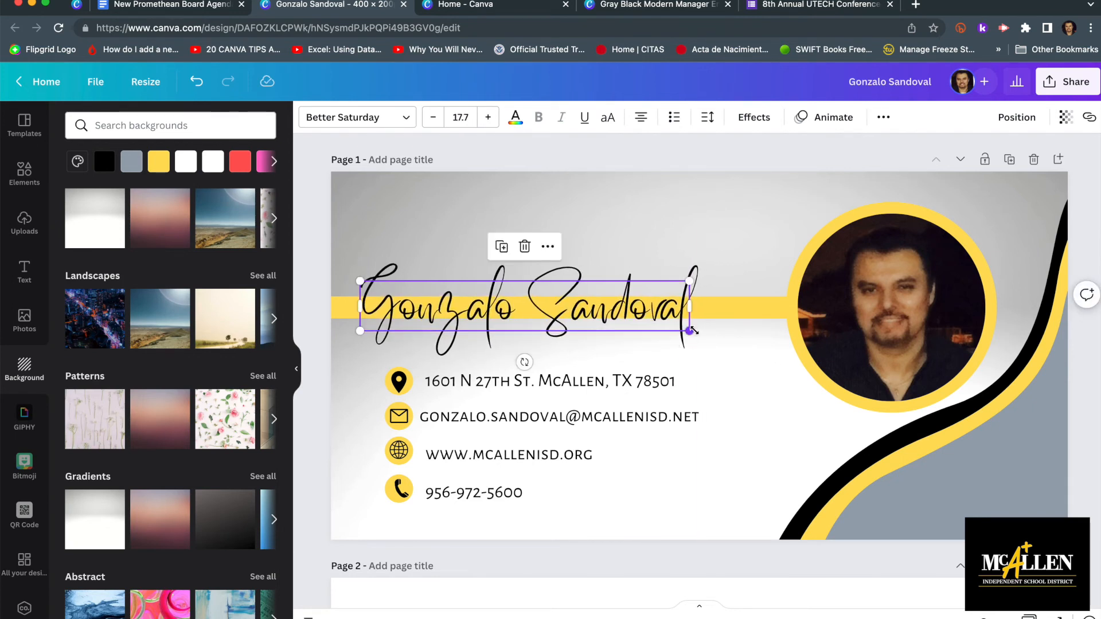
{"action": "left_click", "coordinate": [723, 210]}
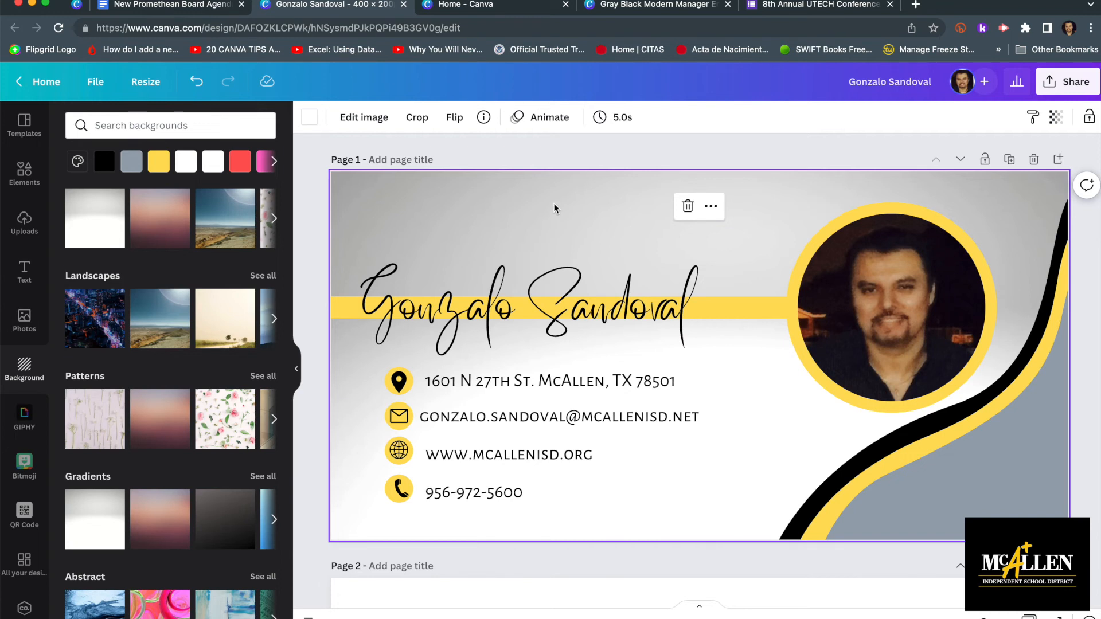
{"action": "left_click", "coordinate": [563, 157]}
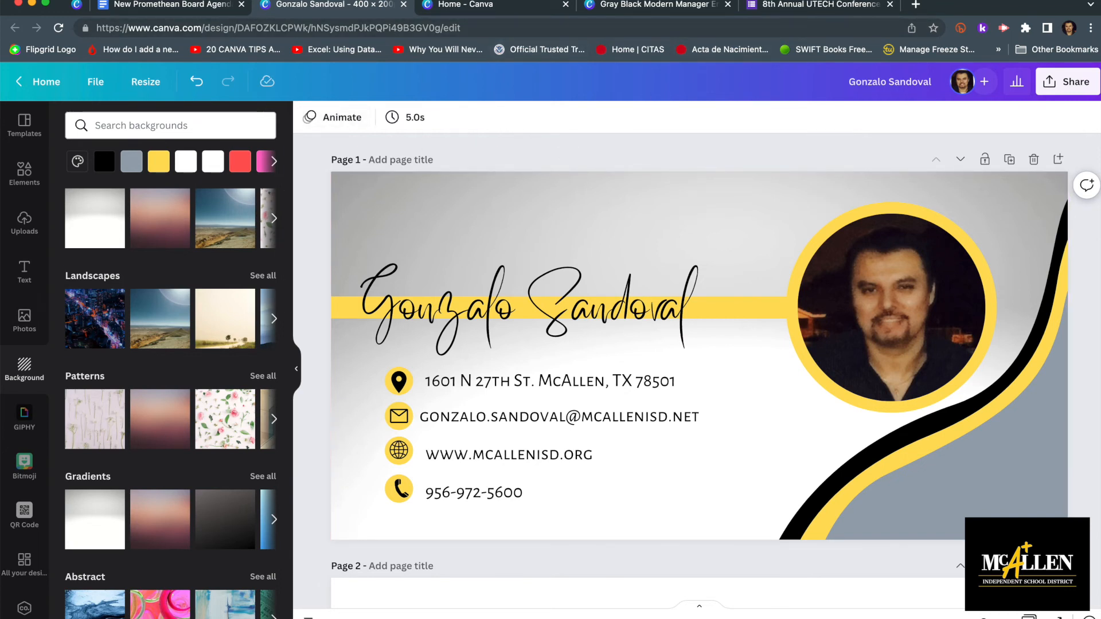
Search Google in a new browser tab for "mcallenisd logo".
{"action": "left_click", "coordinate": [916, 5]}
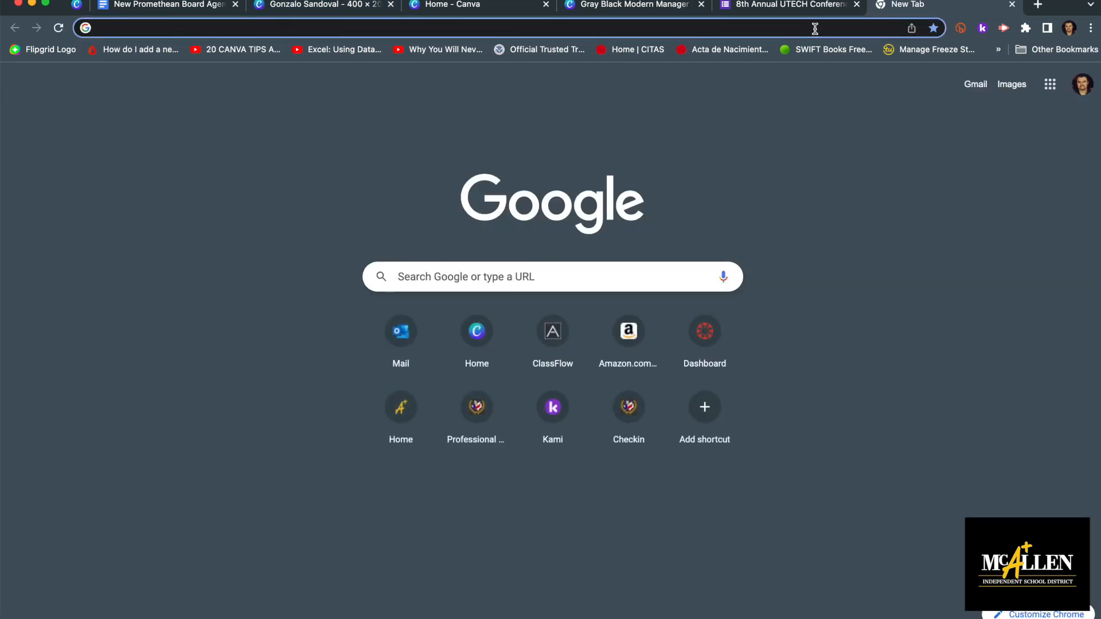
{"action": "left_click", "coordinate": [815, 28]}
{"action": "type", "text": "m"}
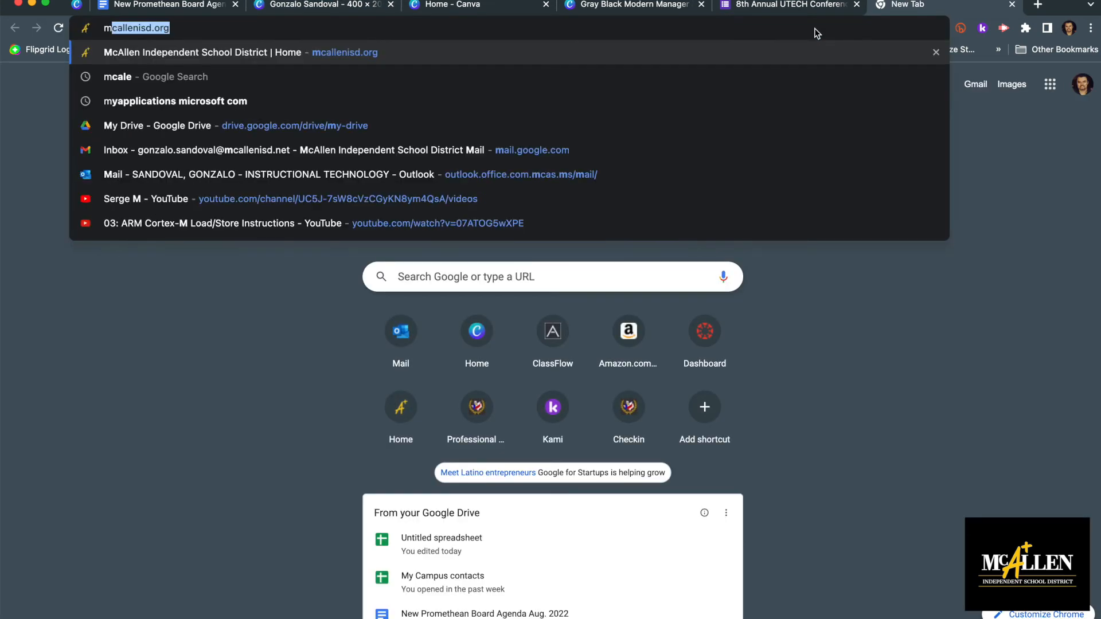
{"action": "type", "text": "calleni"}
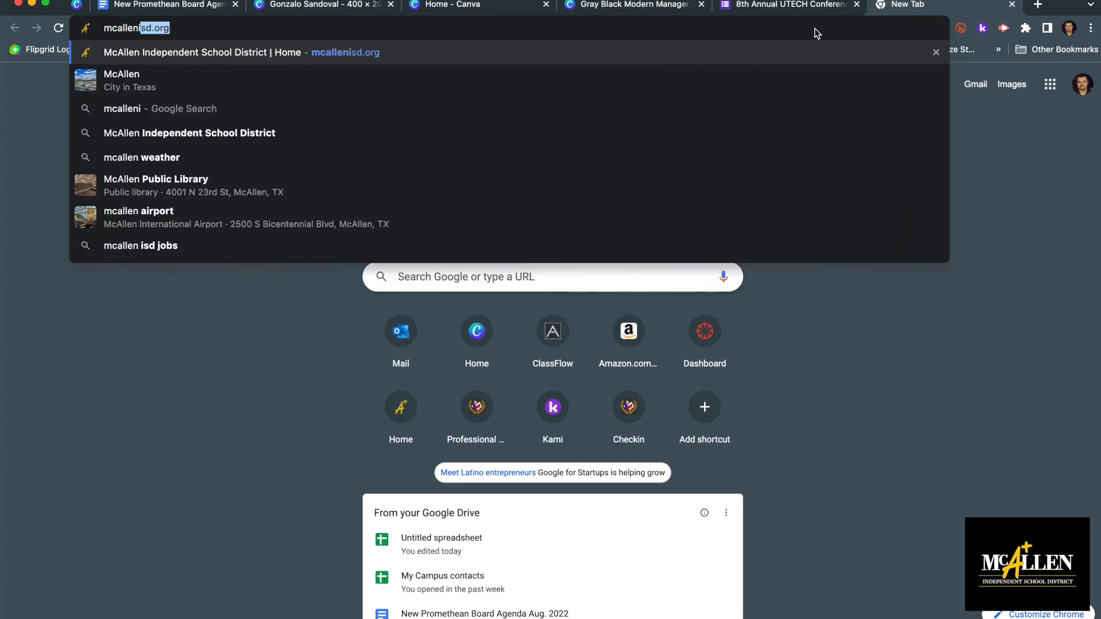
{"action": "type", "text": "sd logo"}
{"action": "key", "text": "Return"}
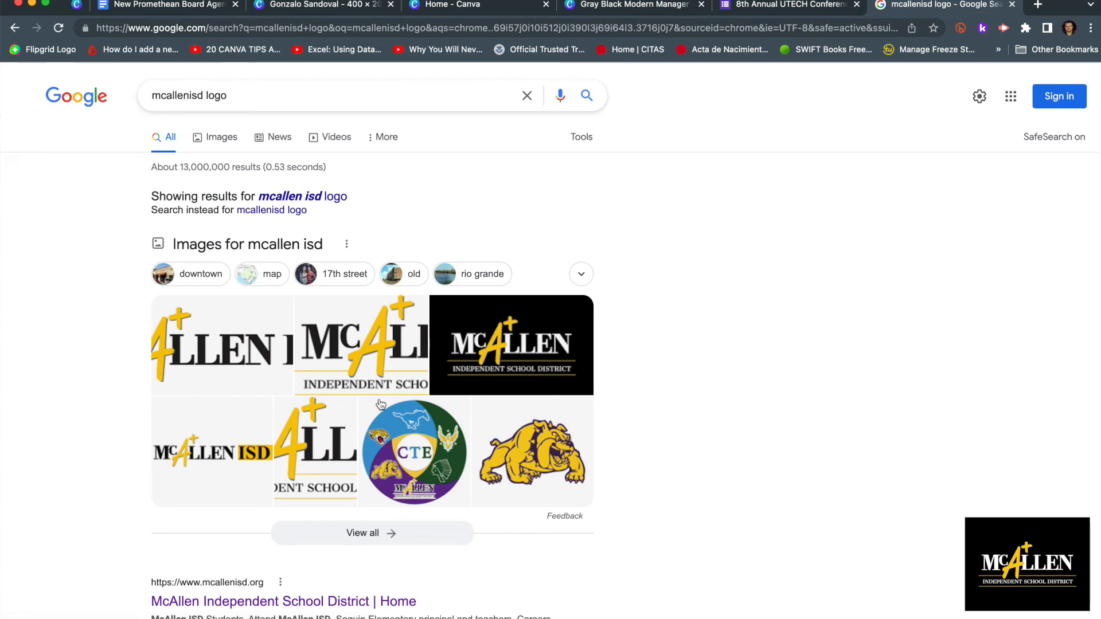
Preview the McAllen logo with transparent background, check its image-saving options, and return to the signature design.
{"action": "left_click", "coordinate": [352, 344]}
{"action": "right_click", "coordinate": [728, 211]}
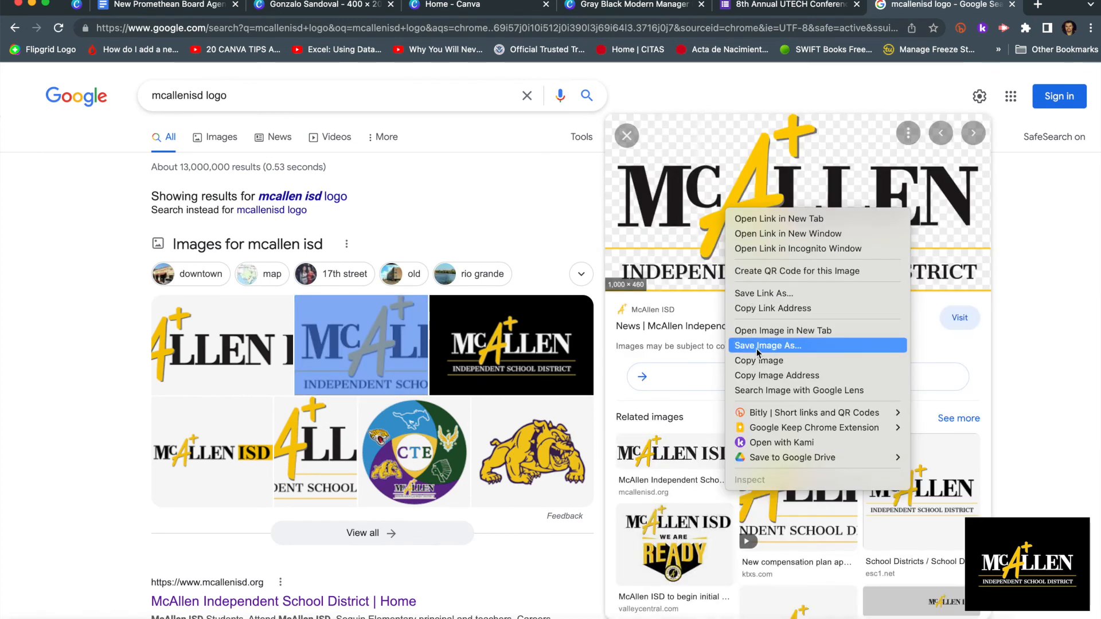
{"action": "left_click", "coordinate": [524, 216]}
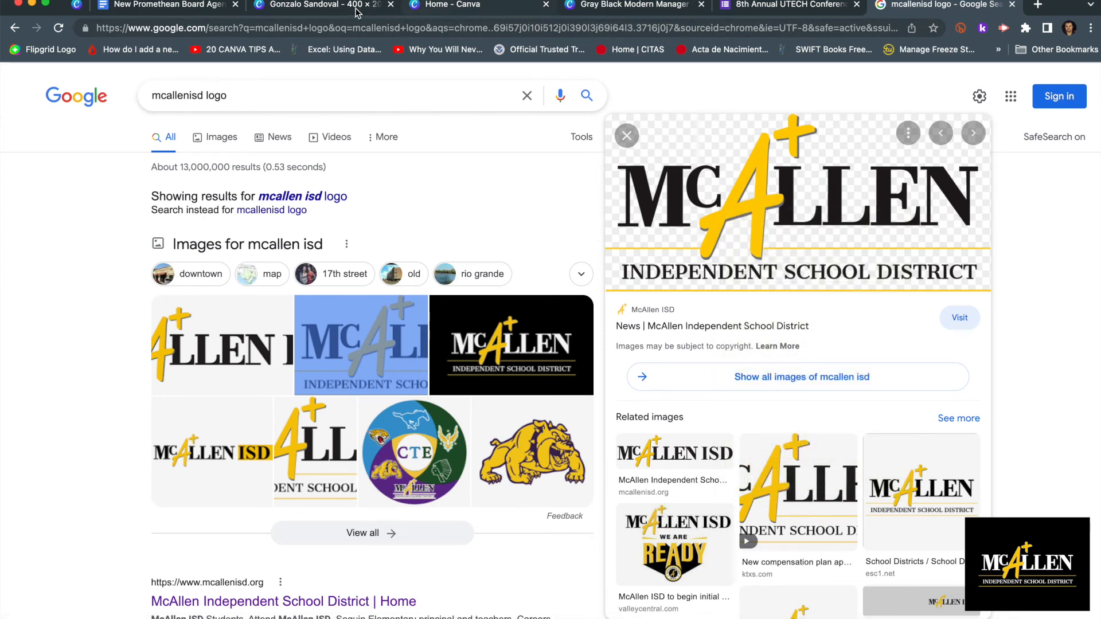
{"action": "left_click", "coordinate": [154, 8]}
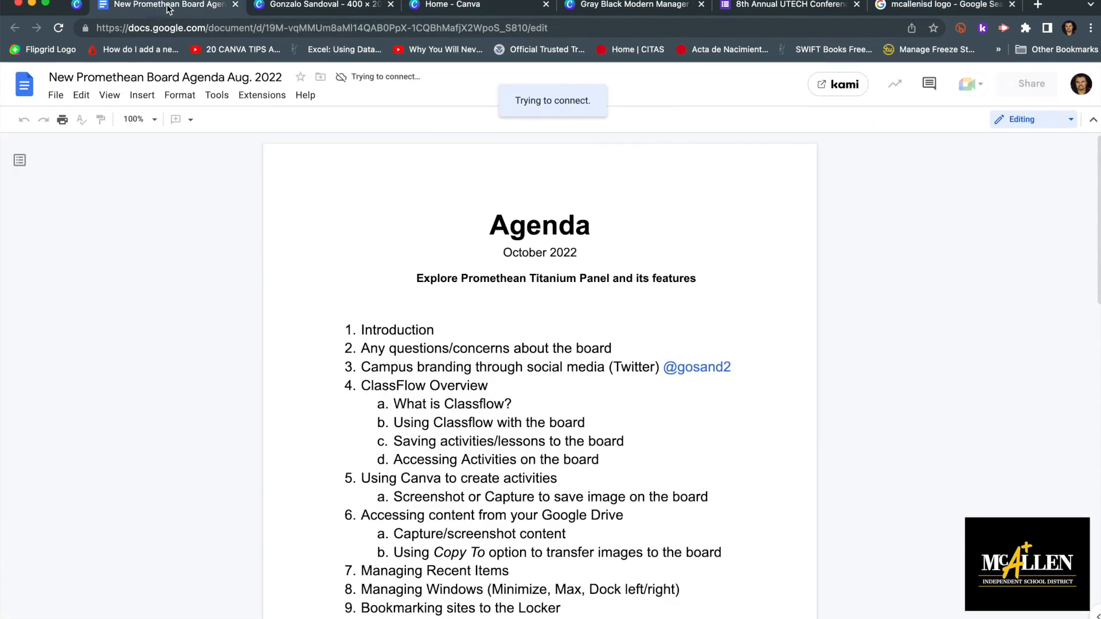
{"action": "left_click", "coordinate": [301, 8]}
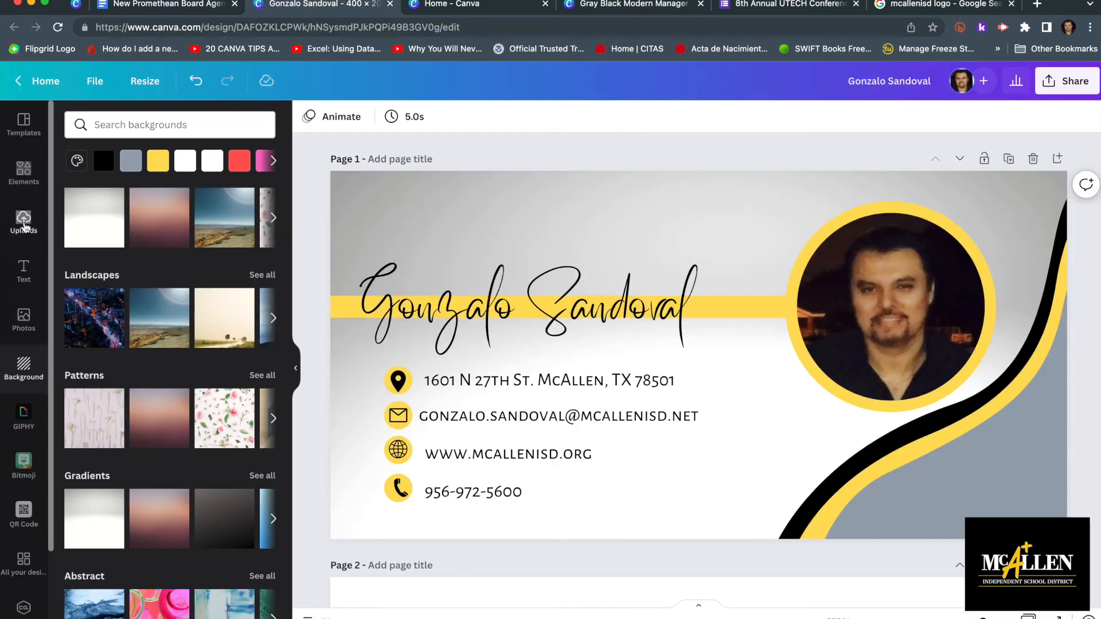
Add the uploaded McAllen logo to the signature above the name and shrink it to about 104 × 46.
{"action": "left_click", "coordinate": [23, 222]}
{"action": "mouse_move", "coordinate": [166, 347]}
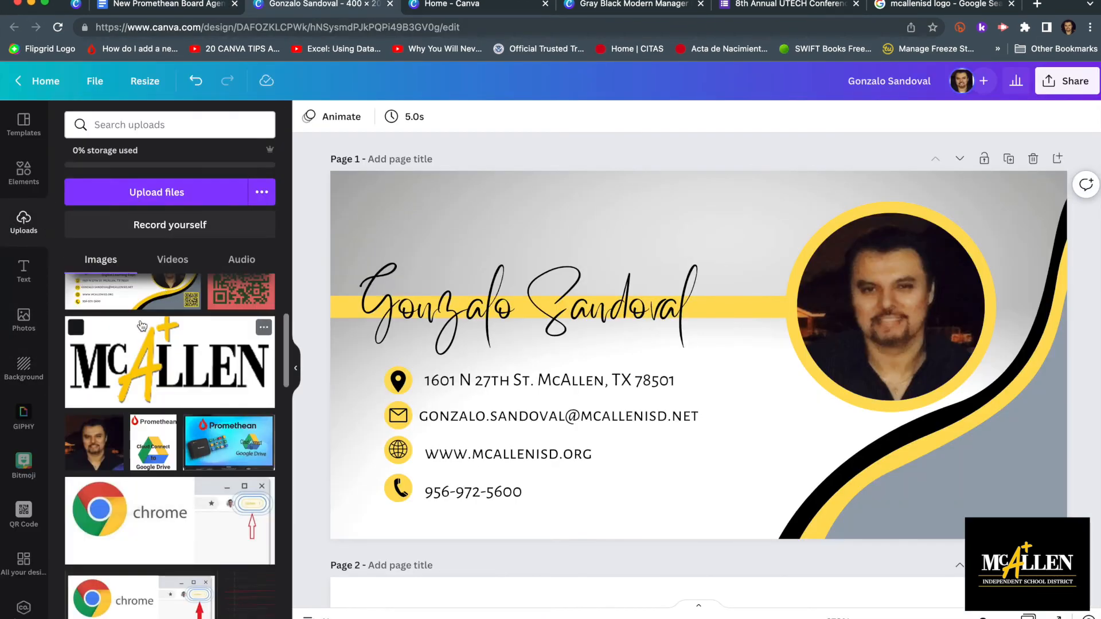
{"action": "left_click", "coordinate": [178, 359]}
{"action": "left_click_drag", "start_coordinate": [792, 291], "coordinate": [809, 199]}
{"action": "left_click_drag", "start_coordinate": [896, 343], "coordinate": [754, 211]}
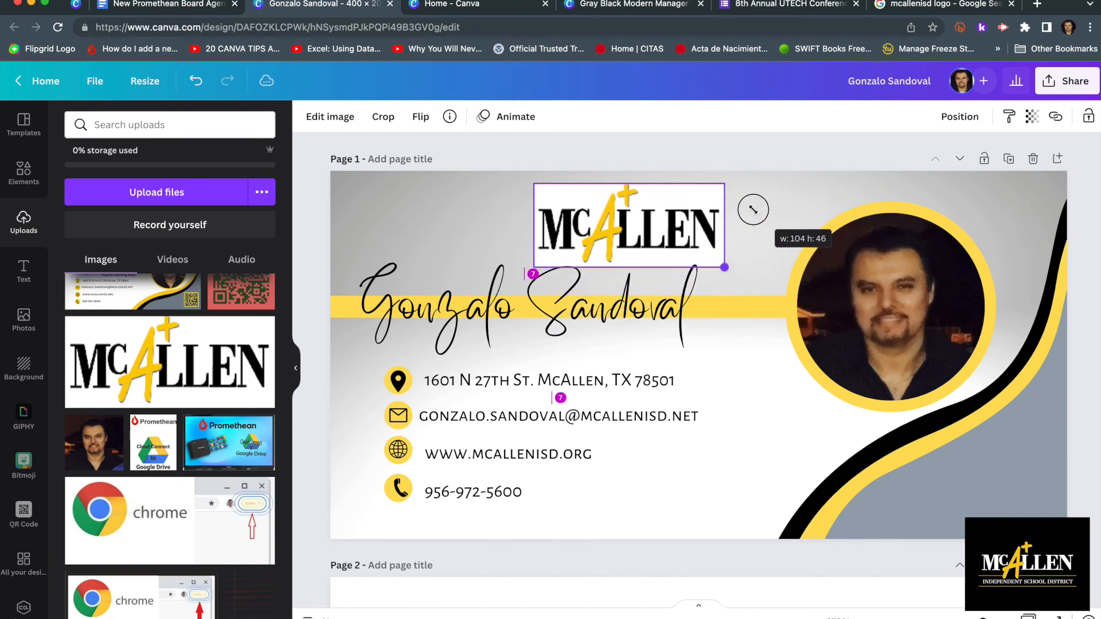
Shrink the McAllen logo further and place it above the end of the name, clear of the portrait ring.
{"action": "left_click_drag", "start_coordinate": [642, 222], "coordinate": [705, 224]}
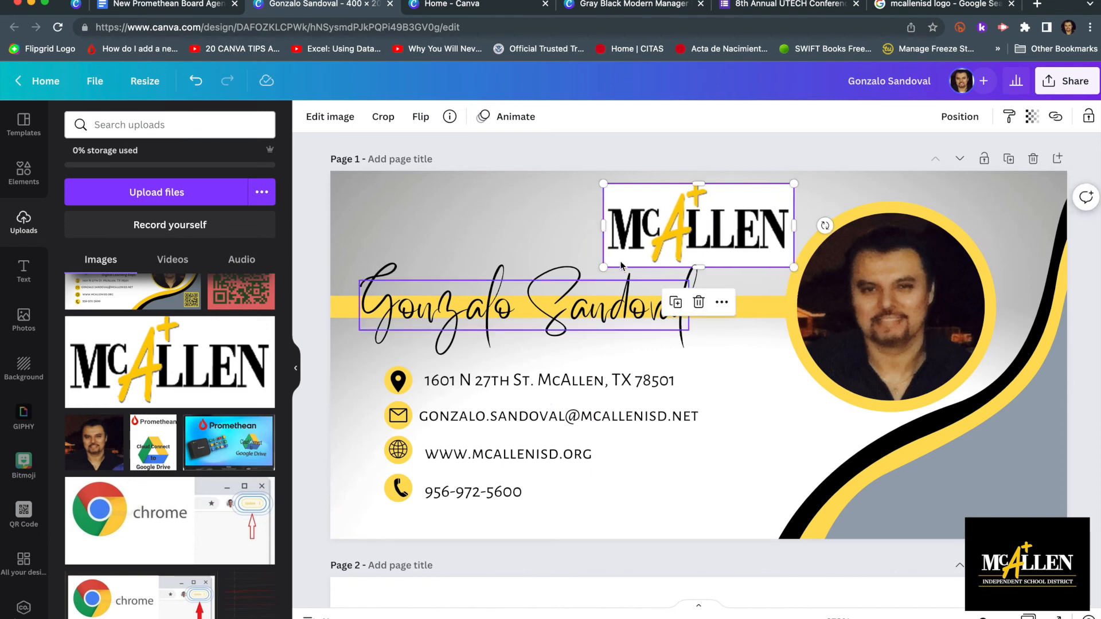
{"action": "left_click_drag", "start_coordinate": [625, 266], "coordinate": [625, 280]}
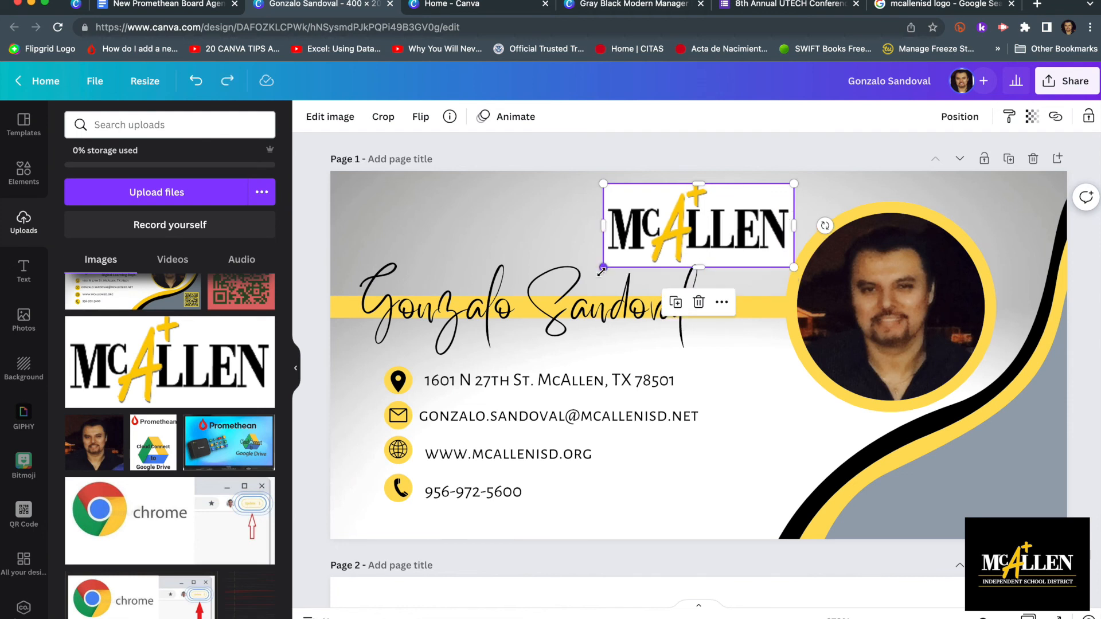
{"action": "left_click_drag", "start_coordinate": [603, 280], "coordinate": [589, 276]}
{"action": "left_click_drag", "start_coordinate": [663, 242], "coordinate": [674, 238]}
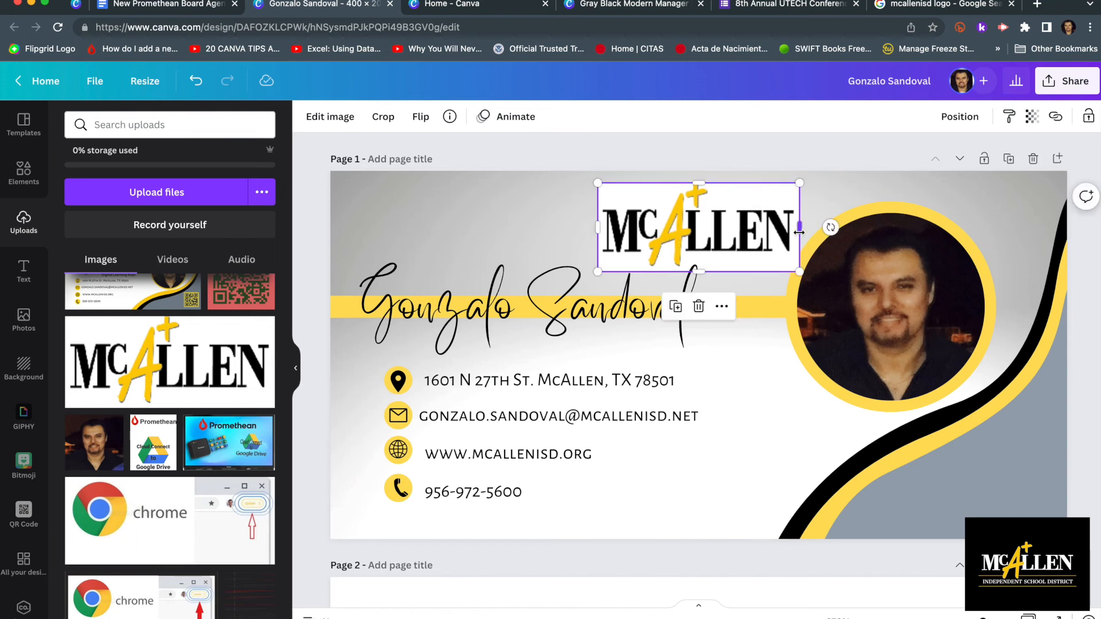
{"action": "left_click_drag", "start_coordinate": [798, 272], "coordinate": [766, 237]}
{"action": "left_click_drag", "start_coordinate": [685, 223], "coordinate": [697, 224]}
{"action": "left_click", "coordinate": [559, 240]}
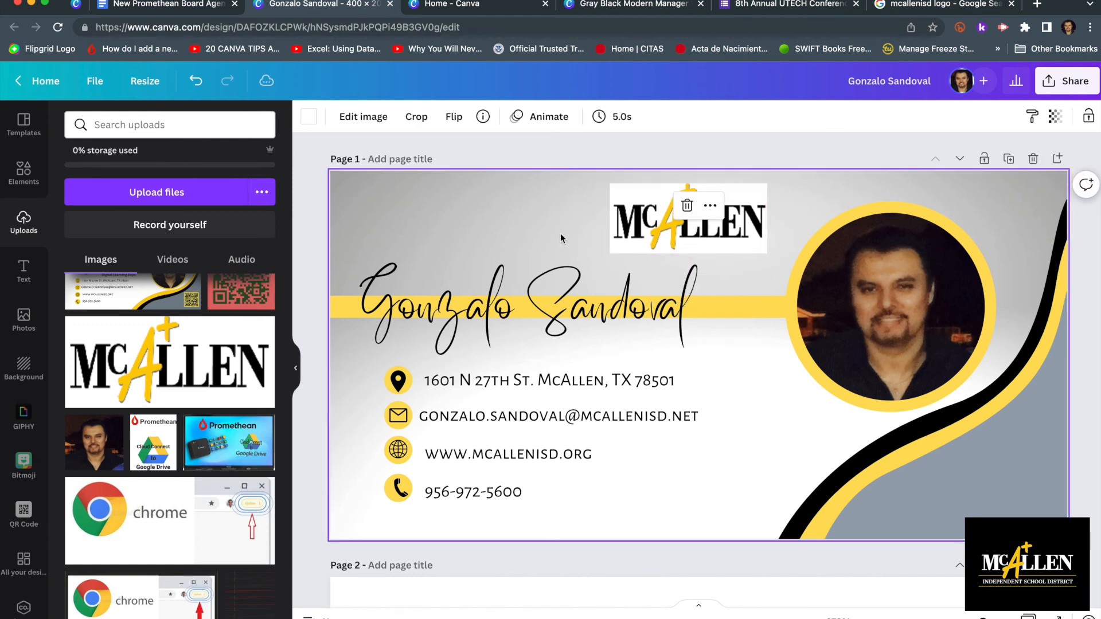
{"action": "left_click", "coordinate": [525, 246]}
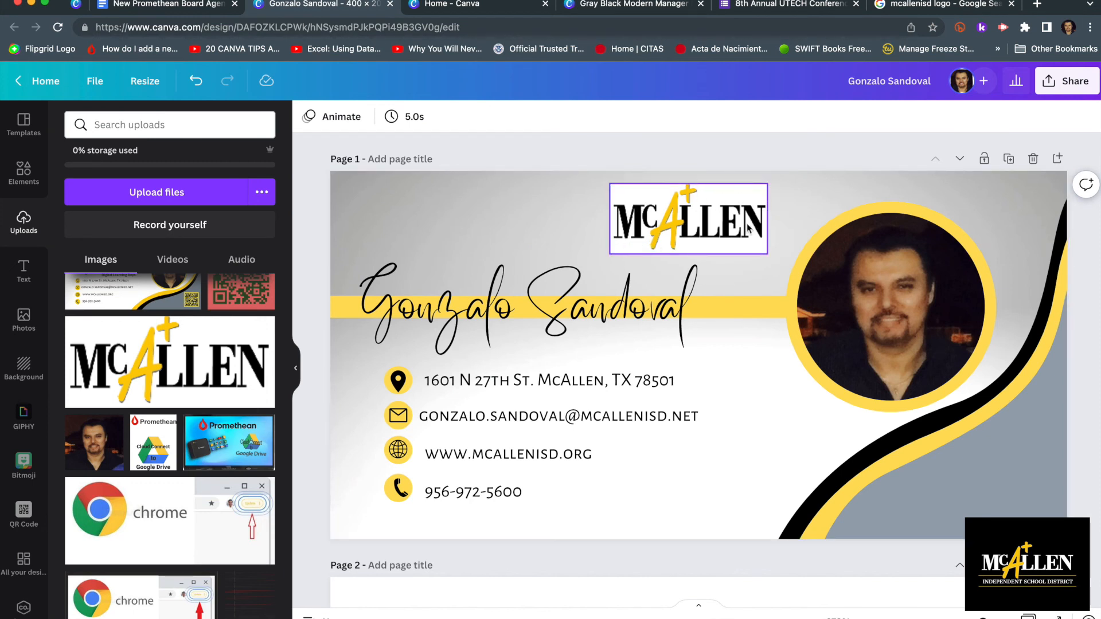
Remove the McAllen logo's white background with Background Remover and delete the empty second page.
{"action": "left_click", "coordinate": [648, 198]}
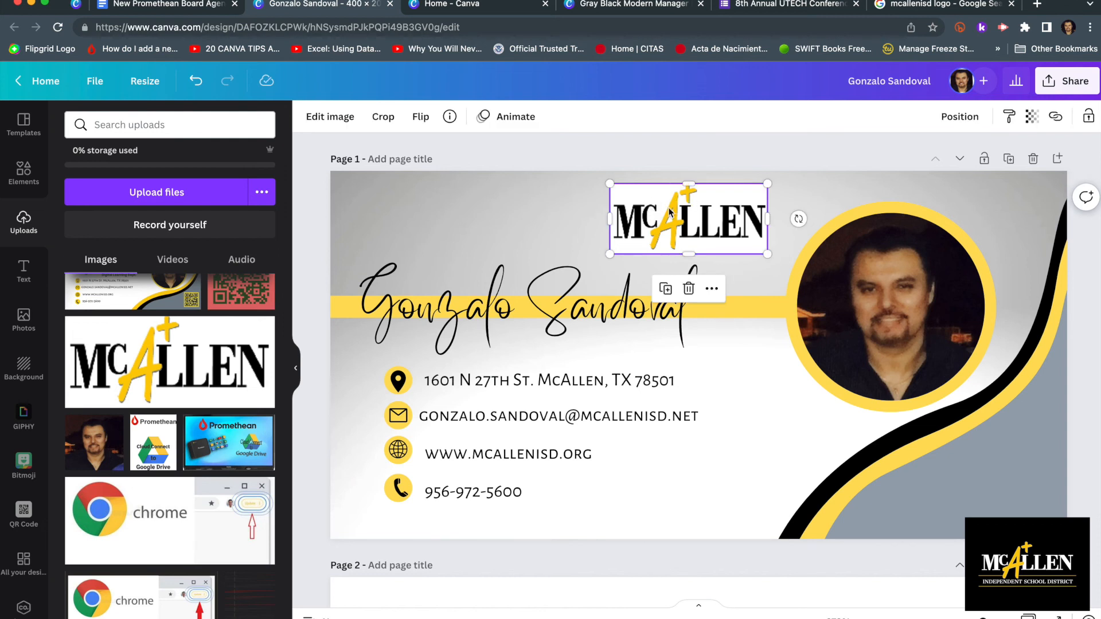
{"action": "left_click", "coordinate": [324, 121]}
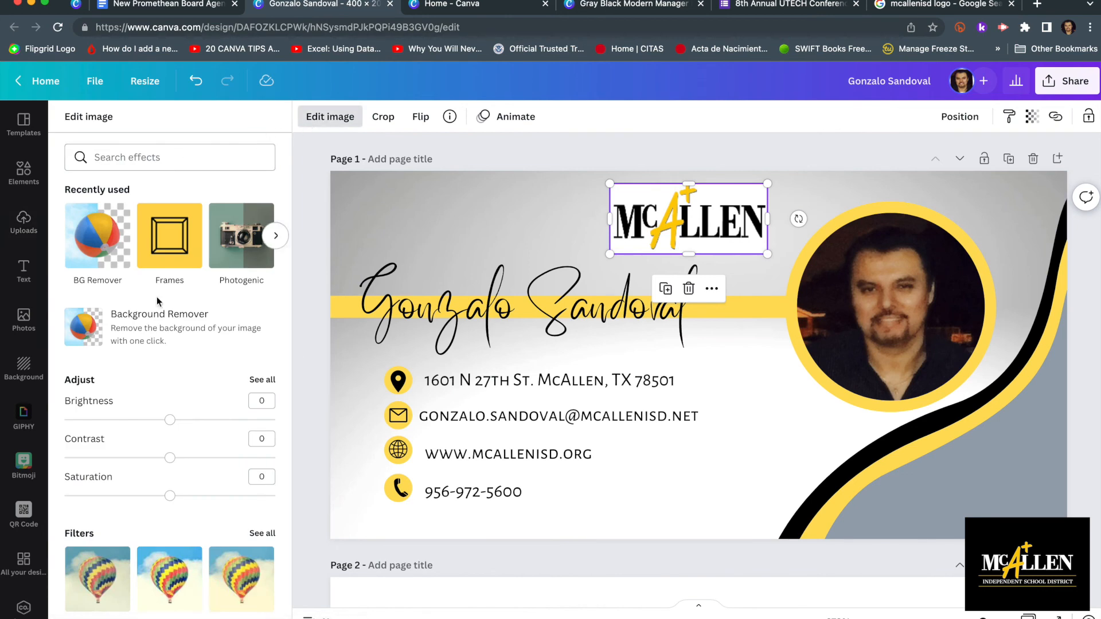
{"action": "scroll", "coordinate": [184, 394], "scroll_direction": "down", "scroll_amount": 4}
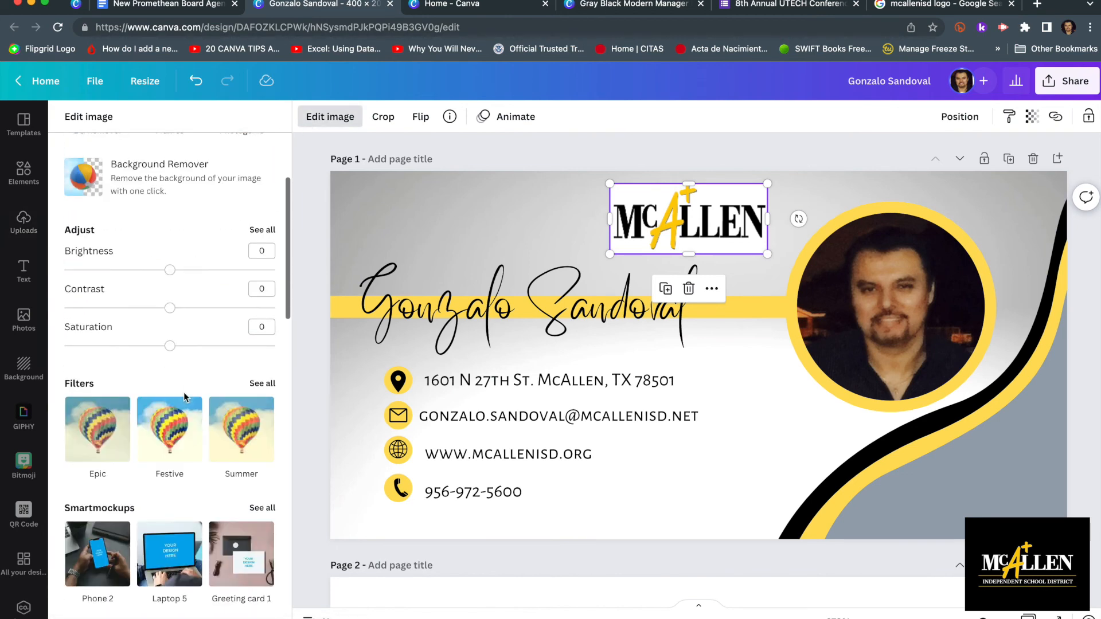
{"action": "scroll", "coordinate": [184, 392], "scroll_direction": "down", "scroll_amount": 1}
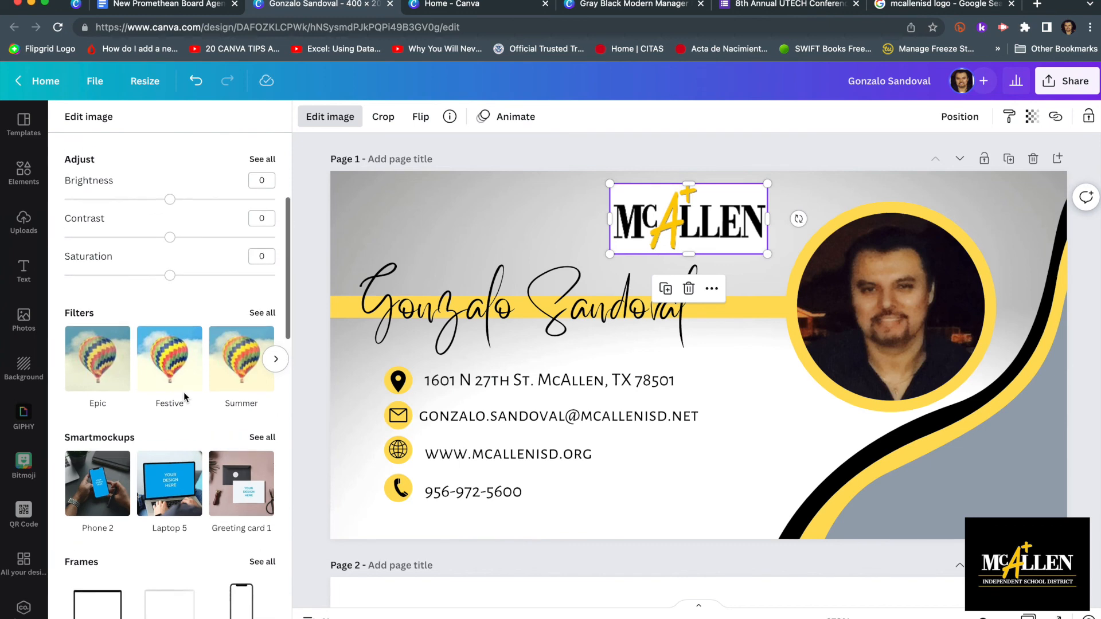
{"action": "scroll", "coordinate": [198, 402], "scroll_direction": "down", "scroll_amount": 2}
{"action": "scroll", "coordinate": [198, 401], "scroll_direction": "up", "scroll_amount": 5}
{"action": "scroll", "coordinate": [198, 401], "scroll_direction": "up", "scroll_amount": 1}
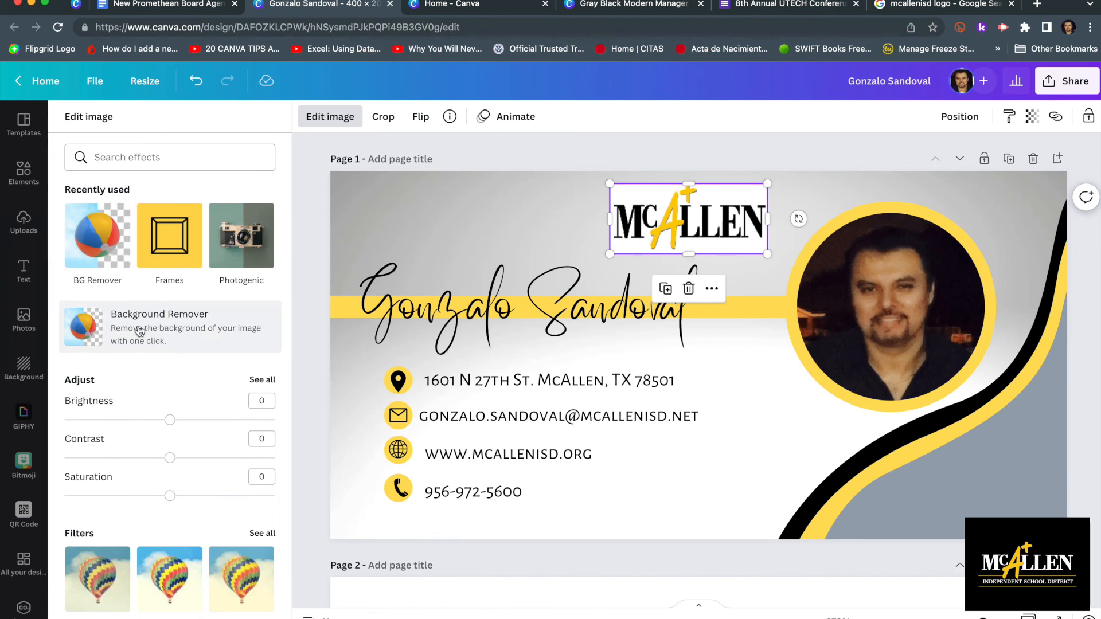
{"action": "left_click", "coordinate": [117, 329]}
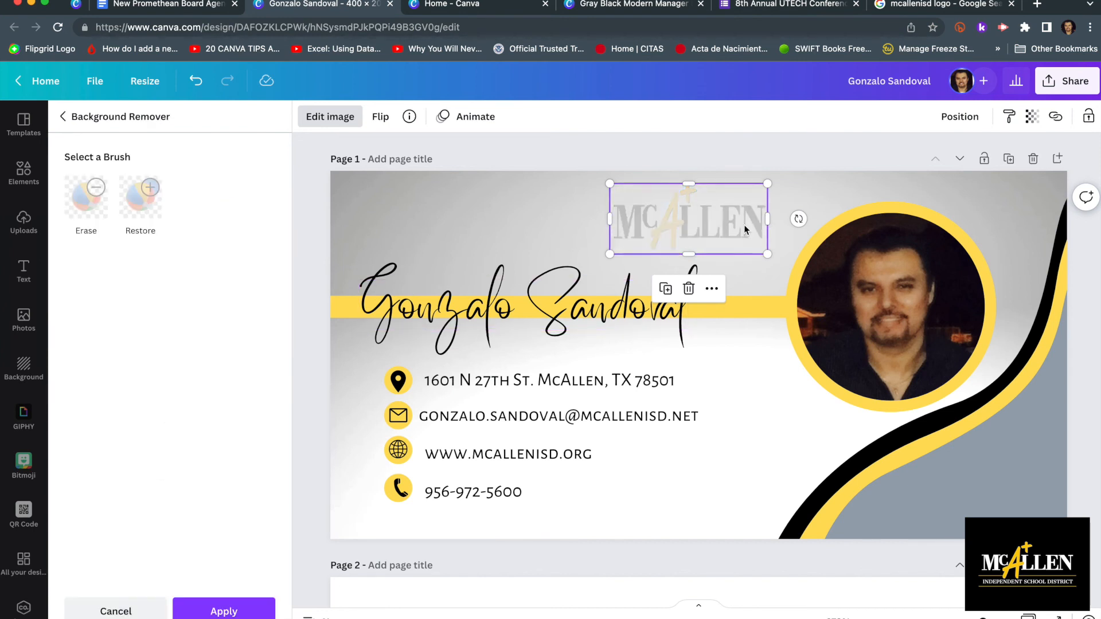
{"action": "left_click", "coordinate": [545, 205]}
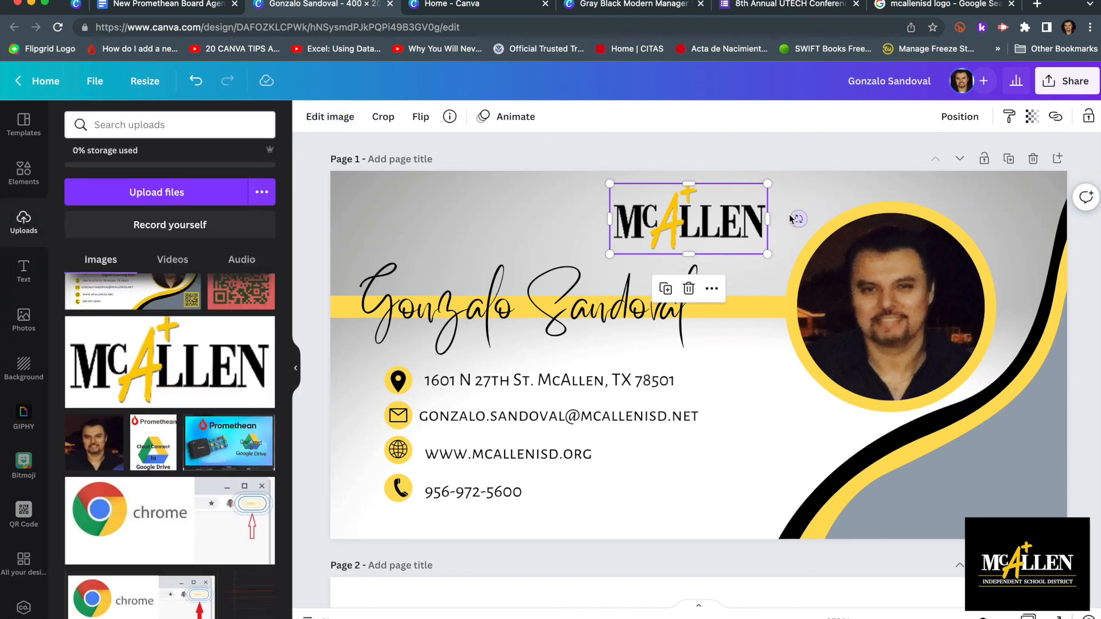
{"action": "left_click", "coordinate": [576, 198]}
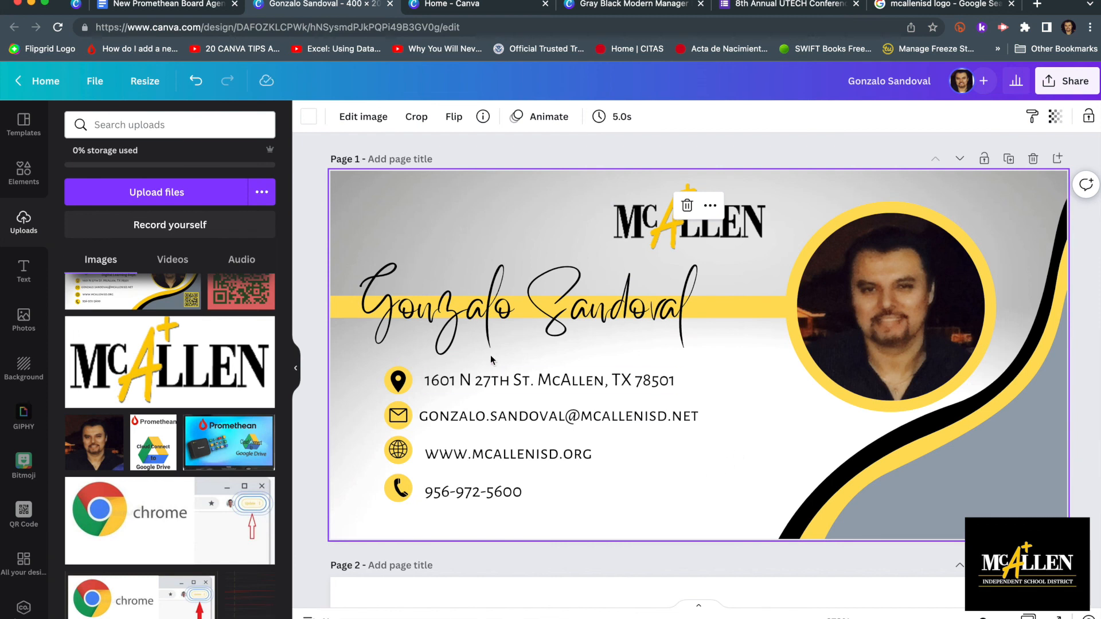
{"action": "left_click", "coordinate": [431, 224]}
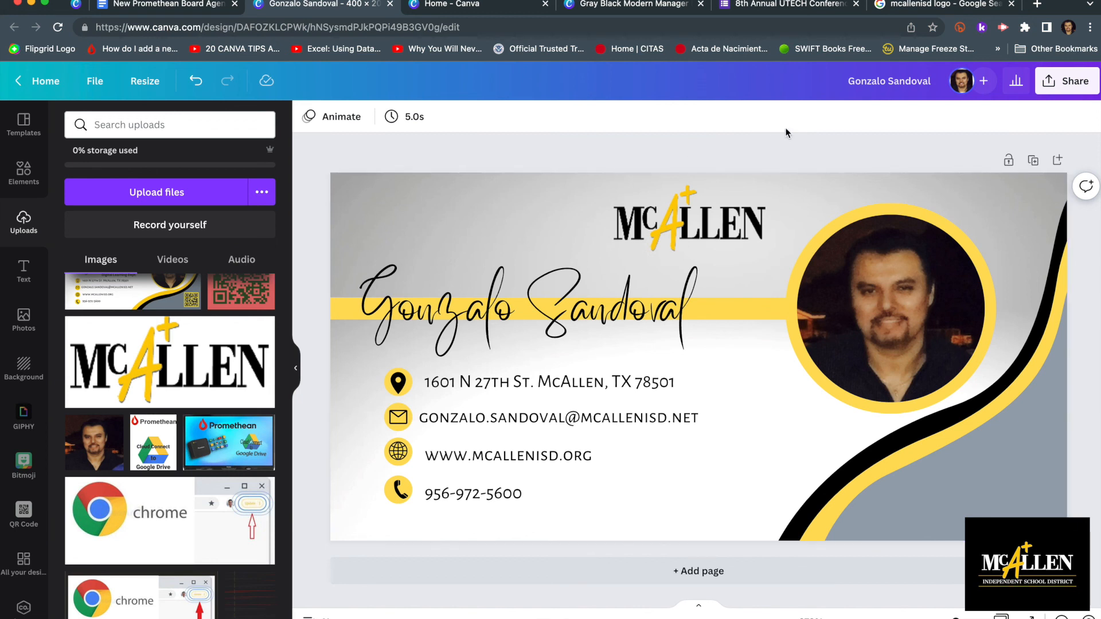
Review the available download file types and download the signature as a PNG at size 1 (400 × 200 px).
{"action": "left_click", "coordinate": [1073, 84]}
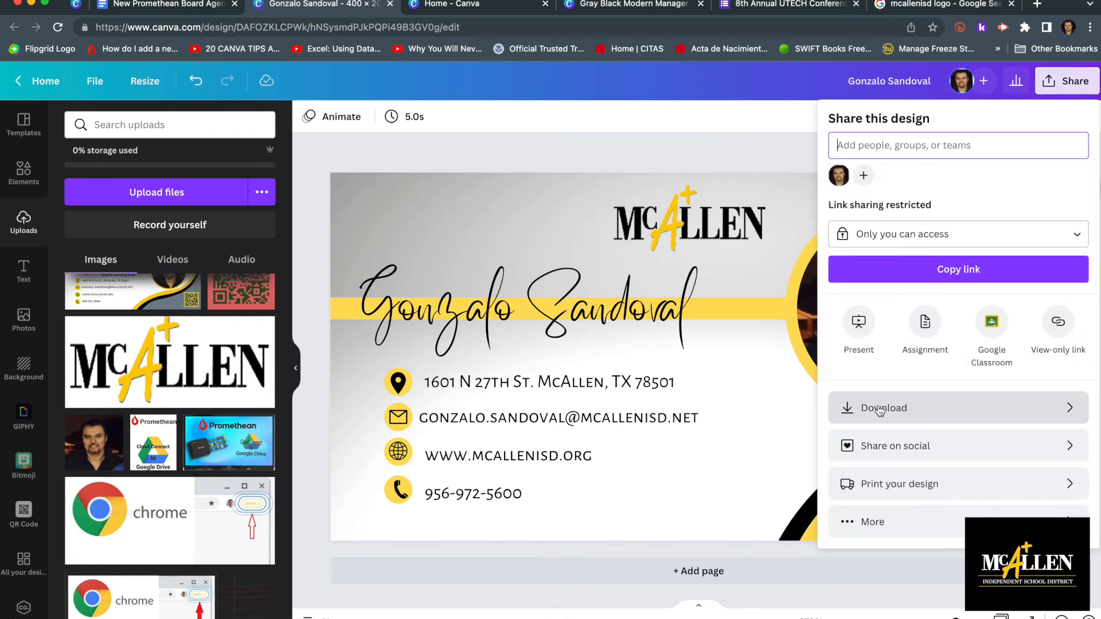
{"action": "left_click", "coordinate": [949, 416]}
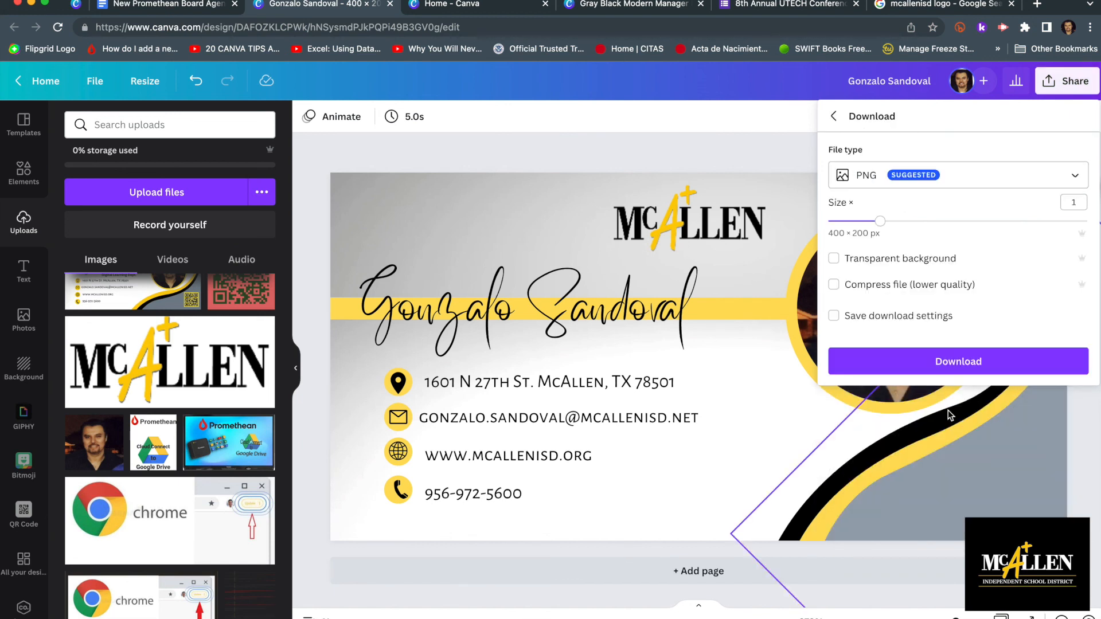
{"action": "left_click", "coordinate": [954, 180]}
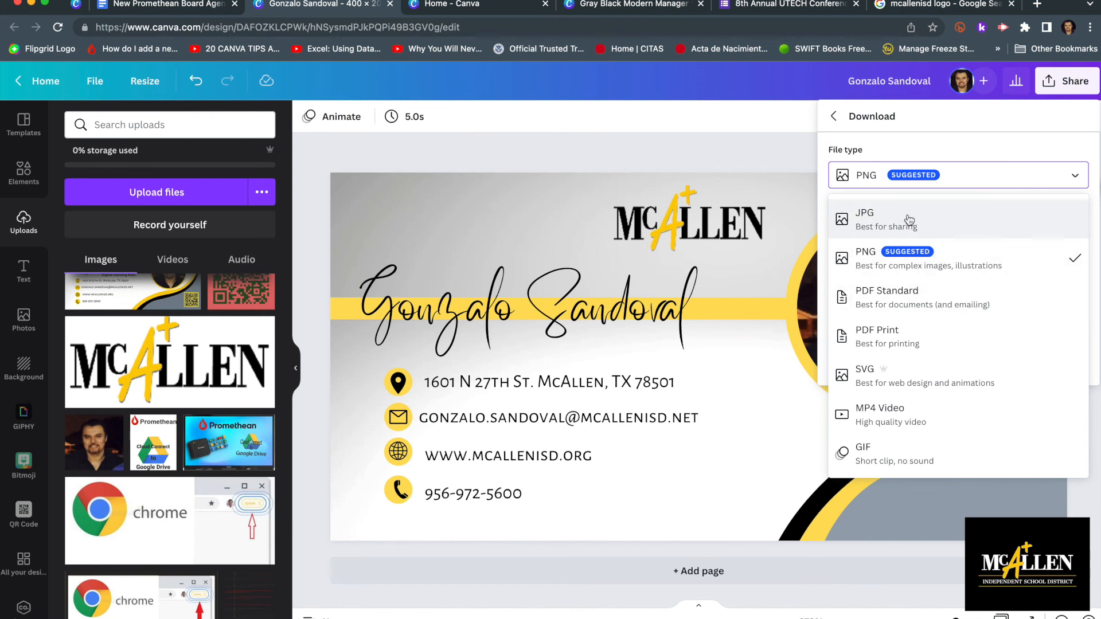
{"action": "left_click", "coordinate": [994, 147]}
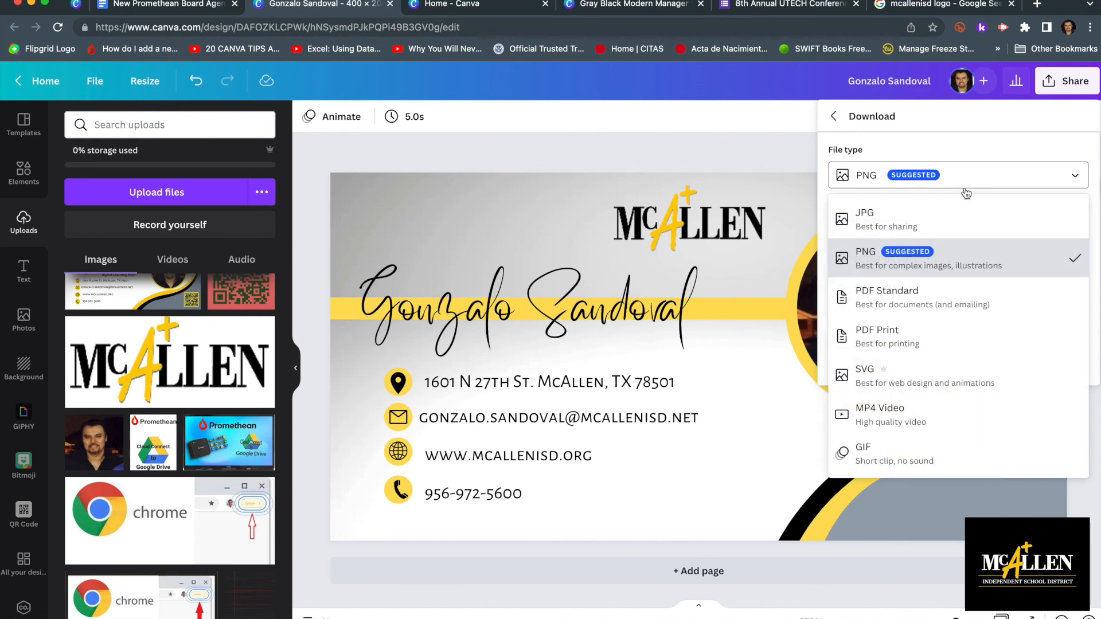
{"action": "left_click", "coordinate": [971, 139]}
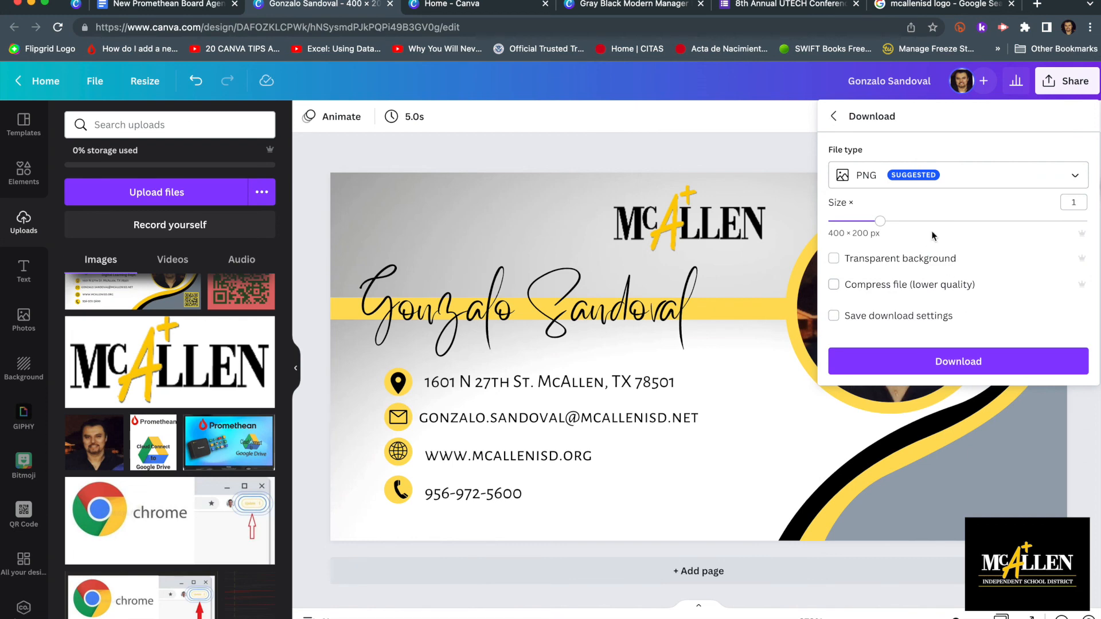
{"action": "left_click", "coordinate": [965, 363]}
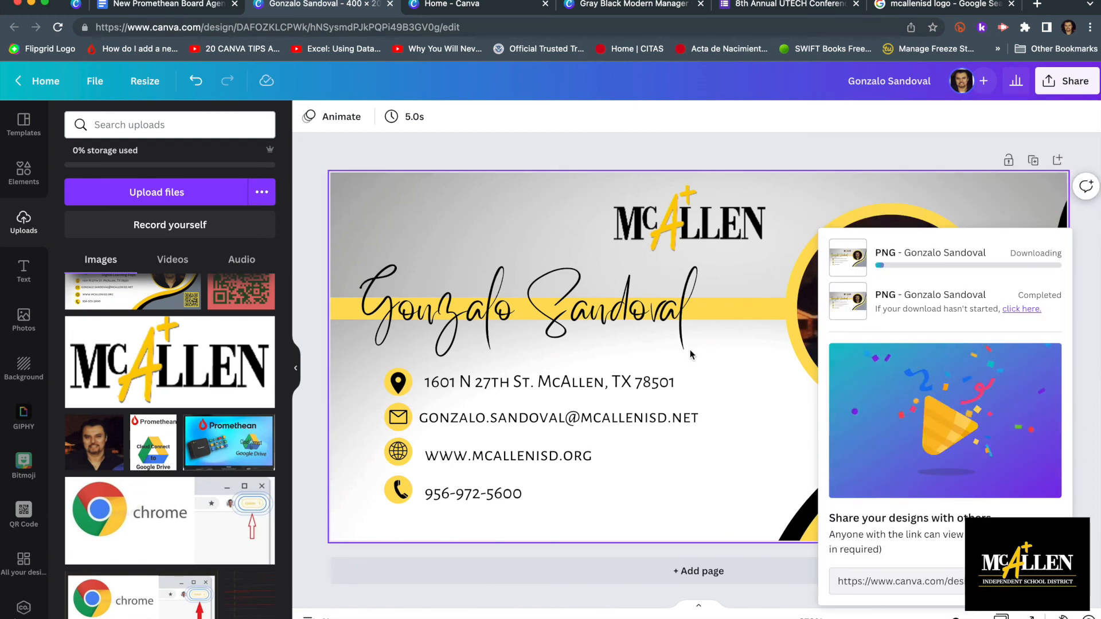
{"action": "left_click", "coordinate": [523, 4]}
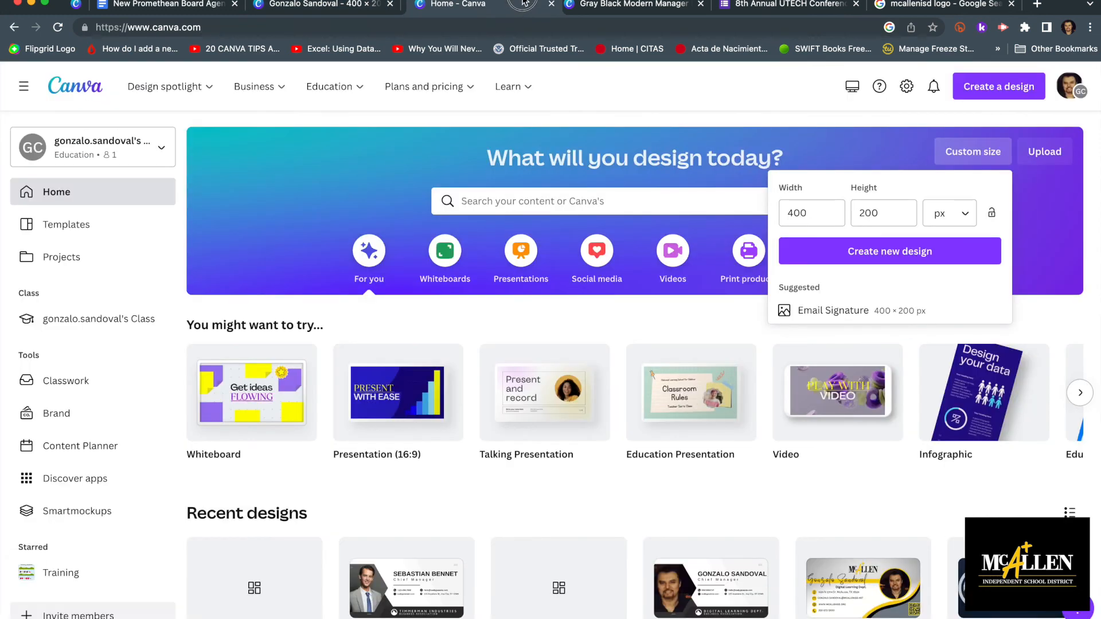
{"action": "left_click", "coordinate": [582, 5]}
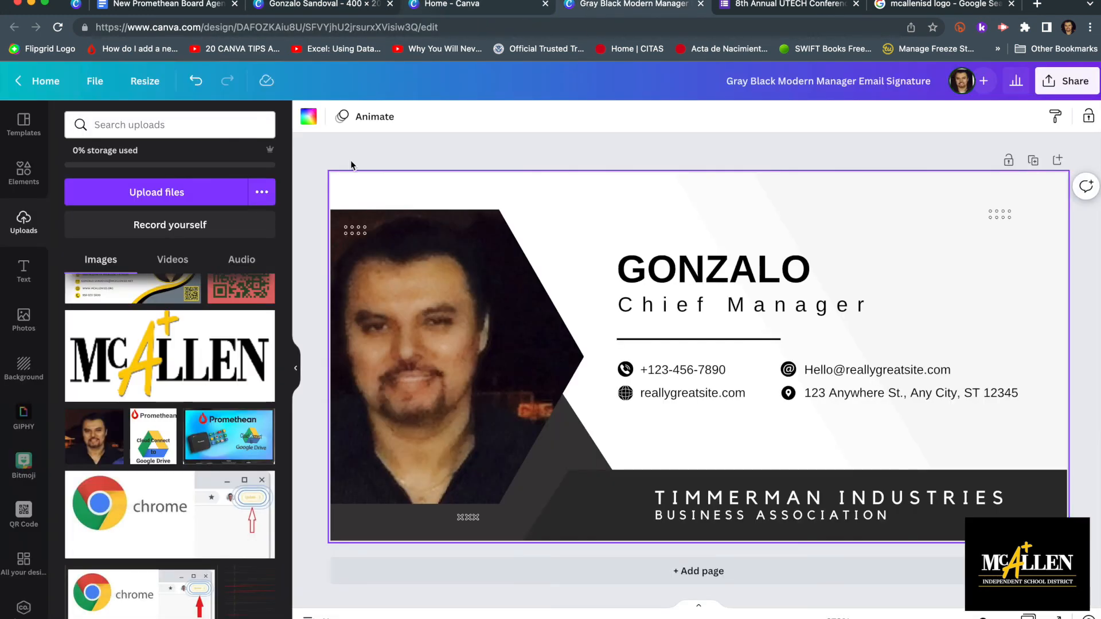
{"action": "left_click", "coordinate": [336, 5]}
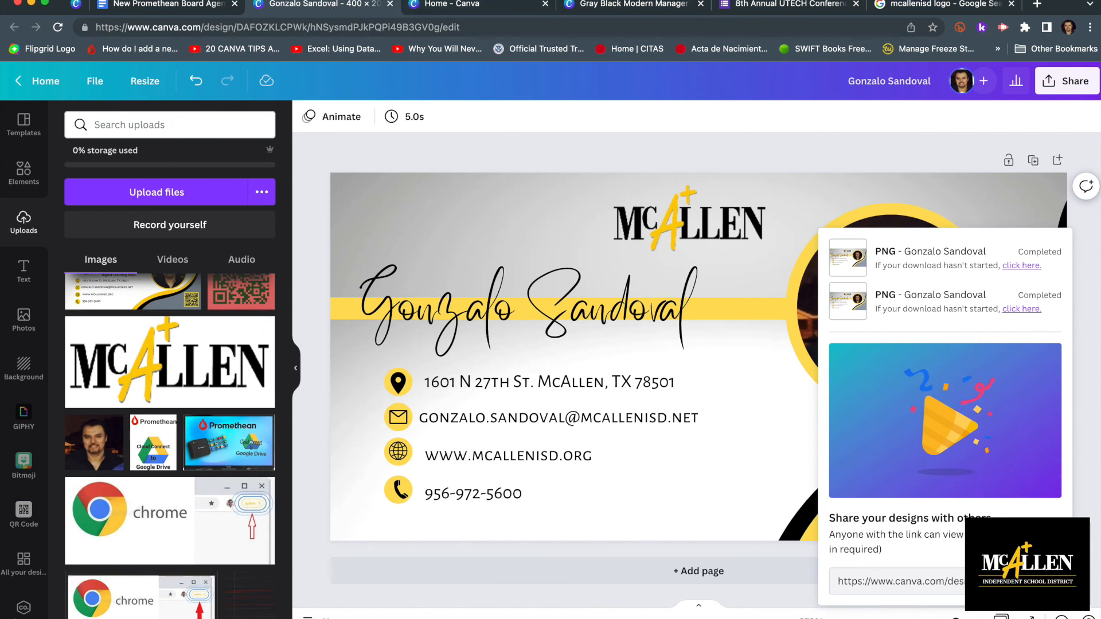
Open the downloaded signature PNG in the image viewer, check how it looks, and close it.
{"action": "left_click", "coordinate": [154, 618]}
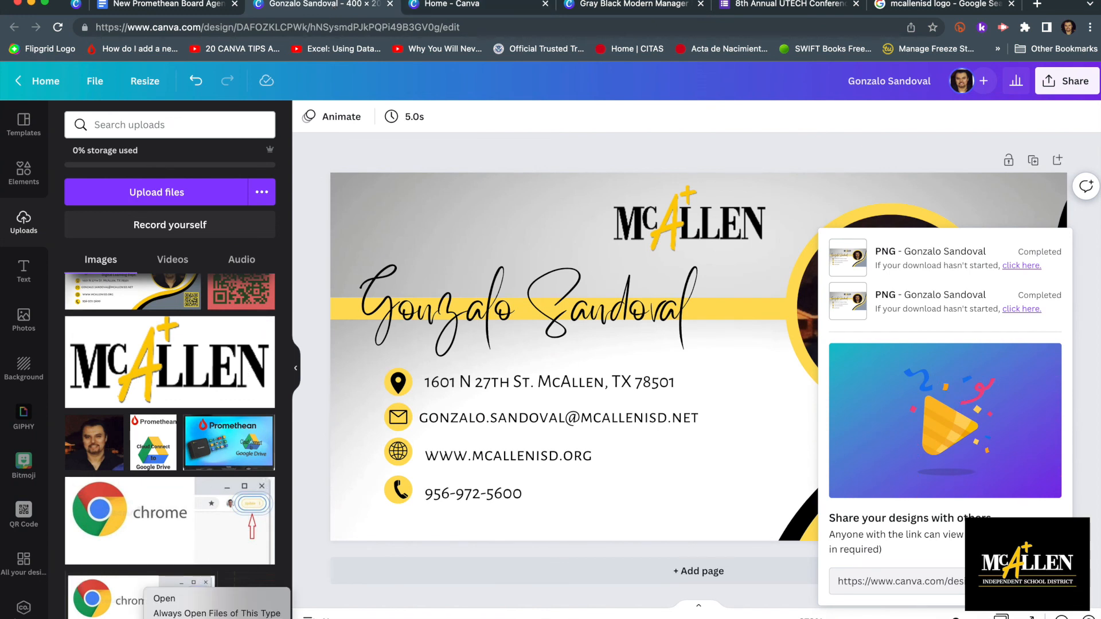
{"action": "left_click", "coordinate": [183, 603]}
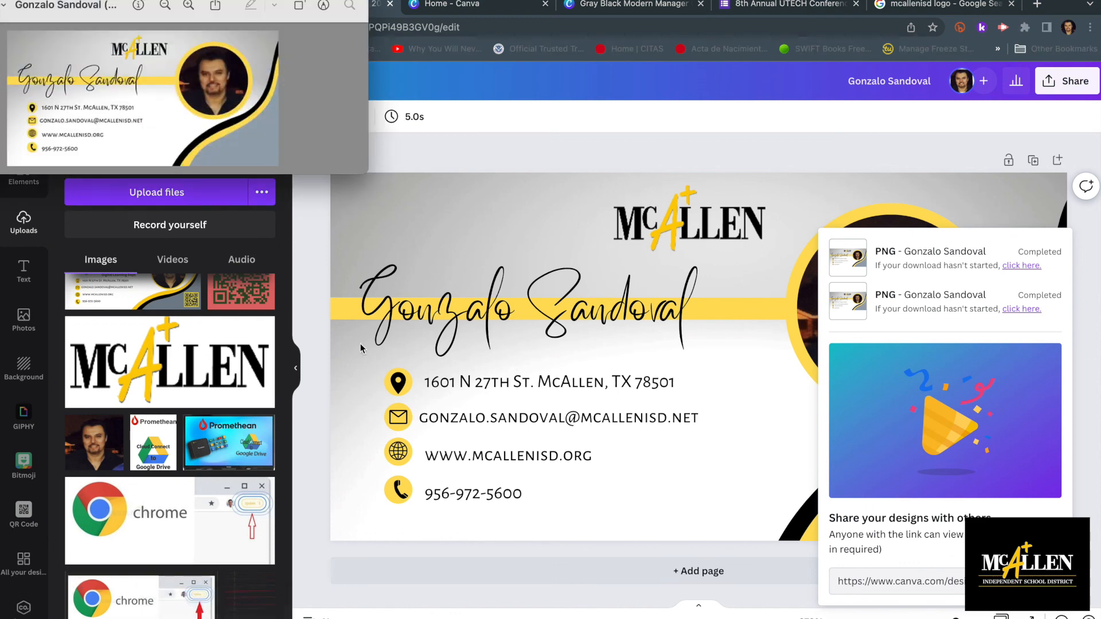
{"action": "left_click_drag", "start_coordinate": [46, 26], "coordinate": [158, 69]}
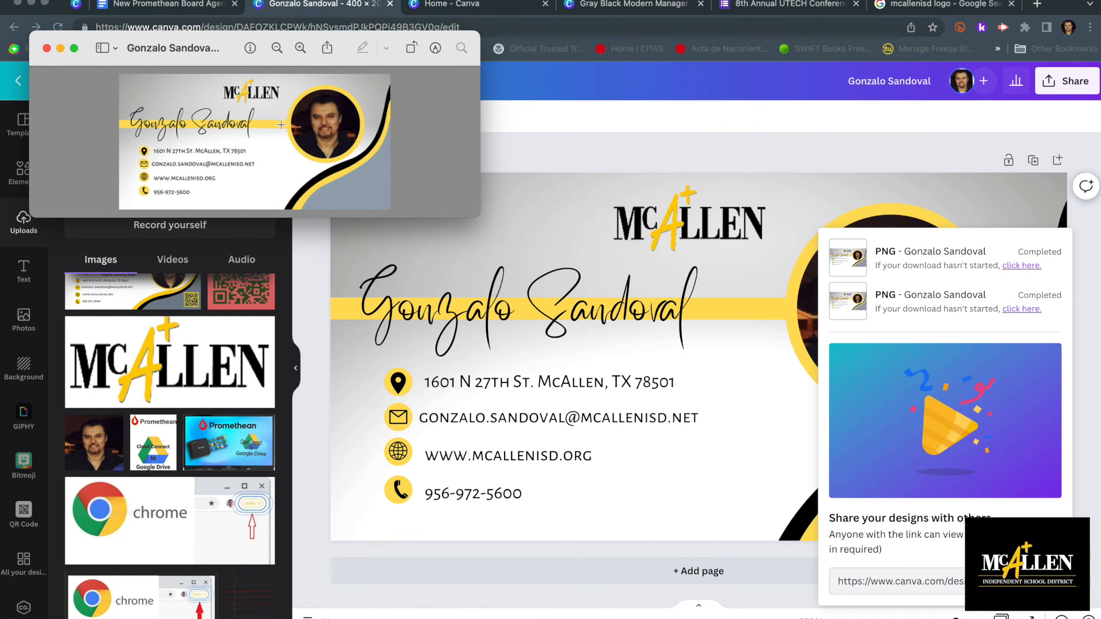
{"action": "left_click", "coordinate": [47, 48]}
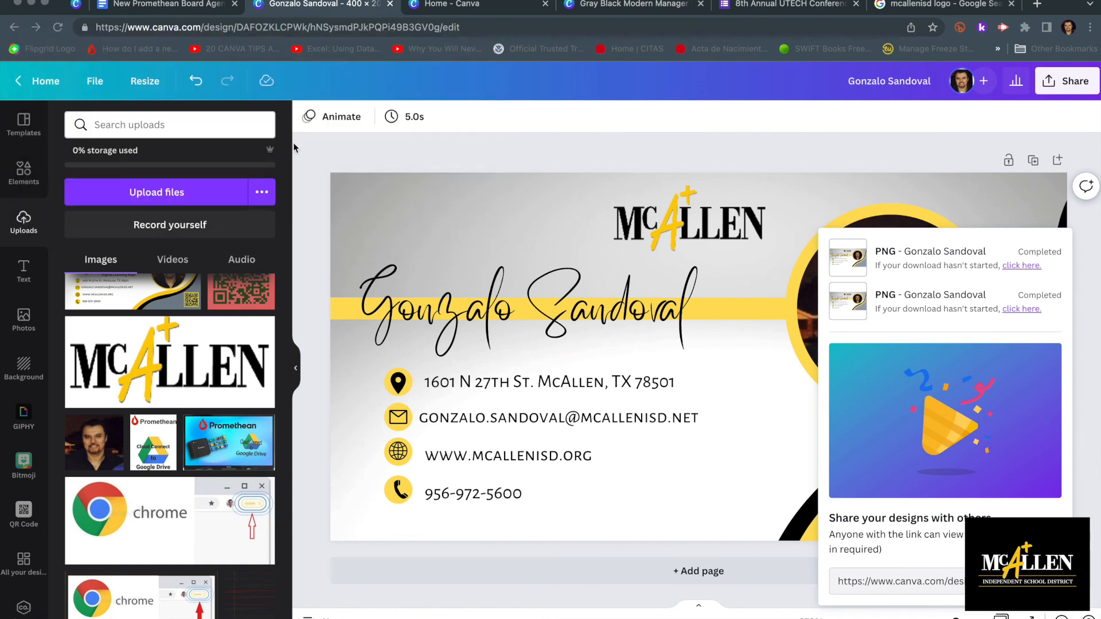
Dismiss the finished-download notice and leave the signature page deselected.
{"action": "left_click", "coordinate": [765, 162]}
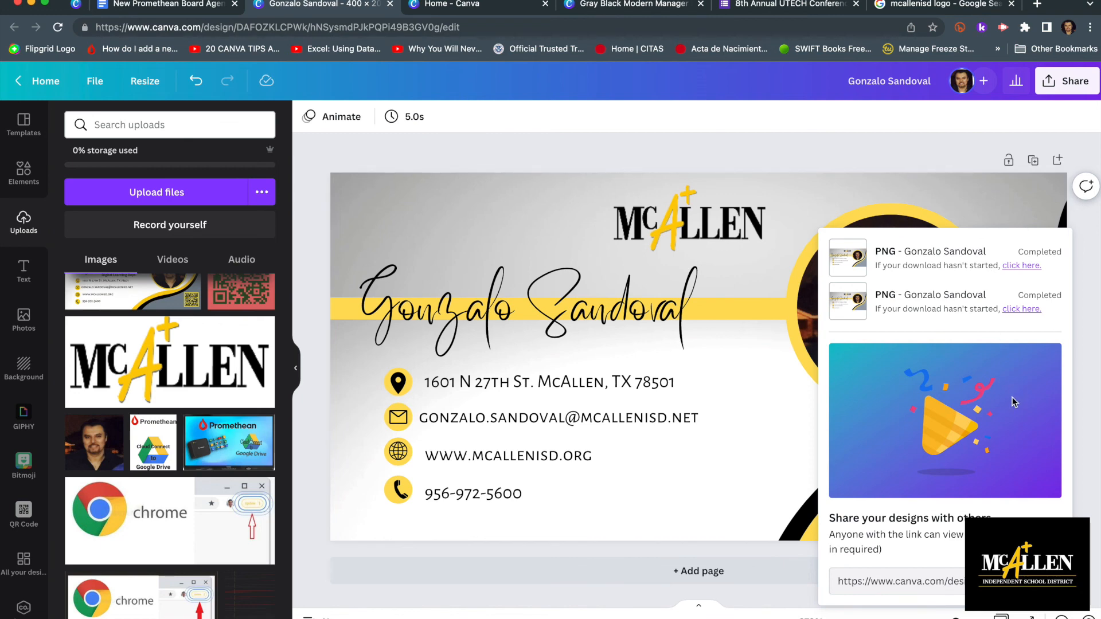
{"action": "left_click", "coordinate": [745, 448]}
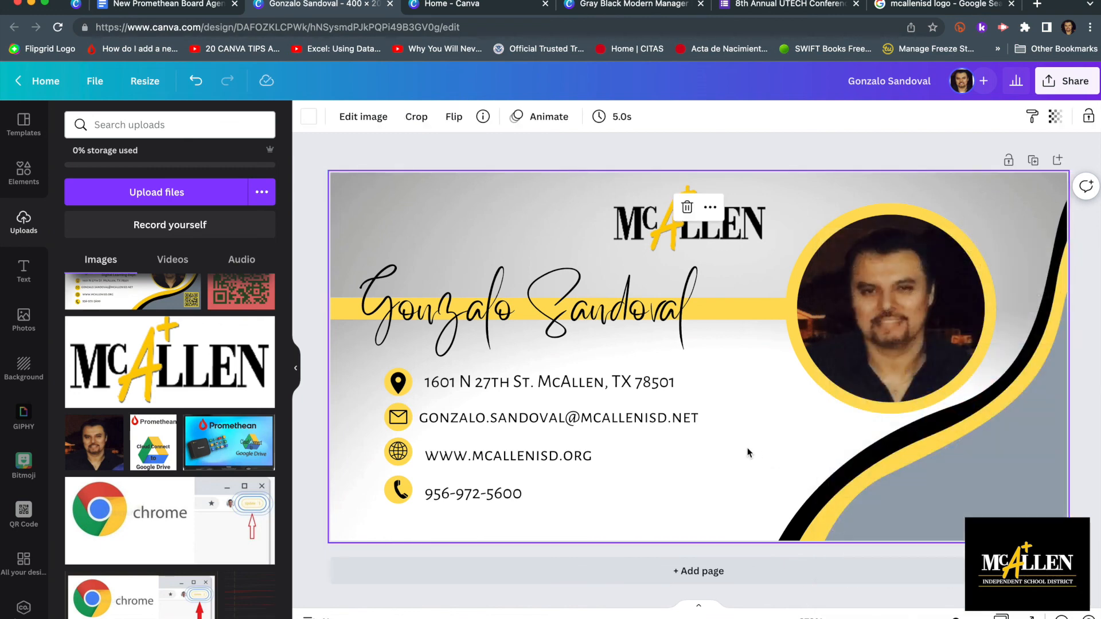
{"action": "left_click", "coordinate": [733, 153]}
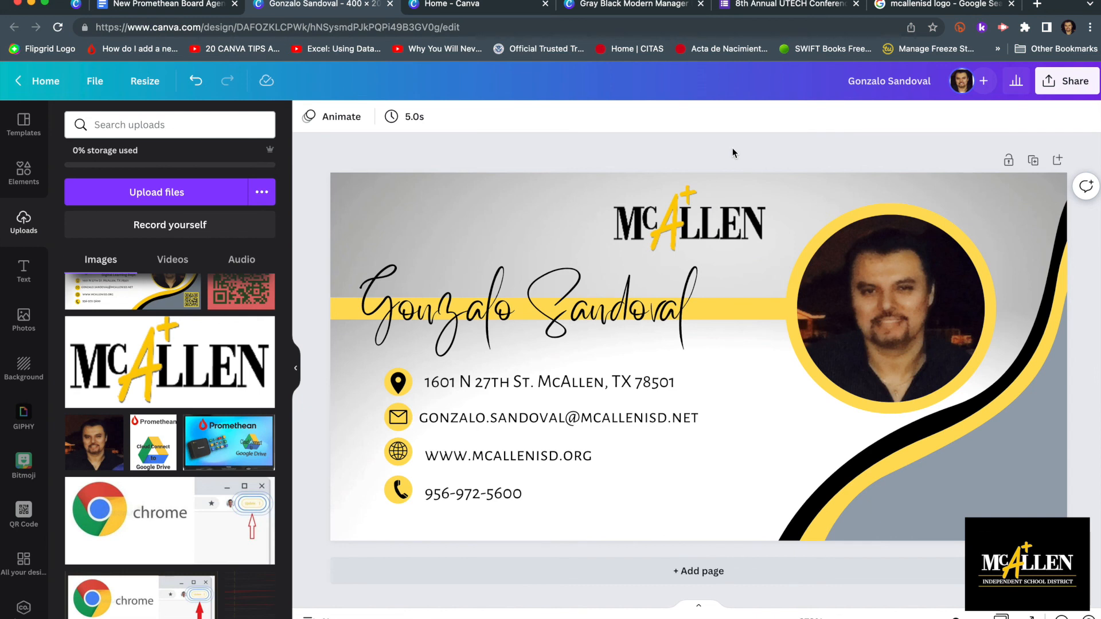